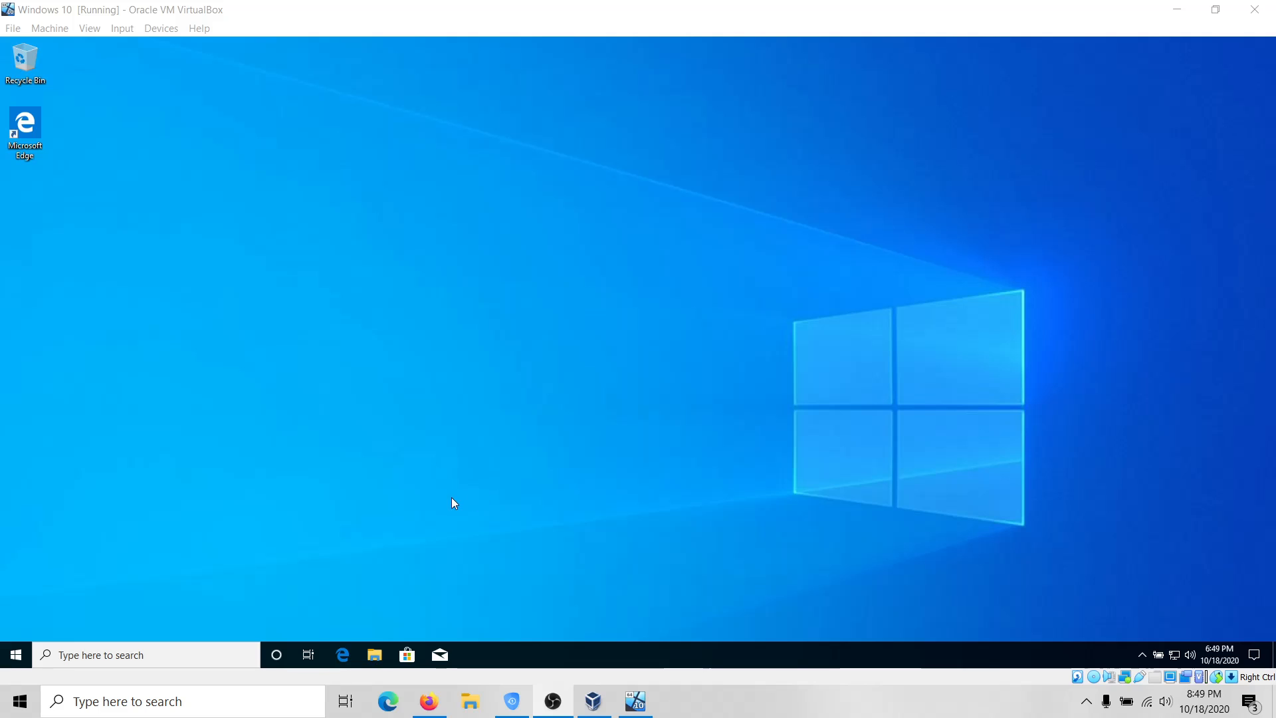
In Edge, run a Bing search for 'virtualbox download' from the address bar.
left_click(343, 656)
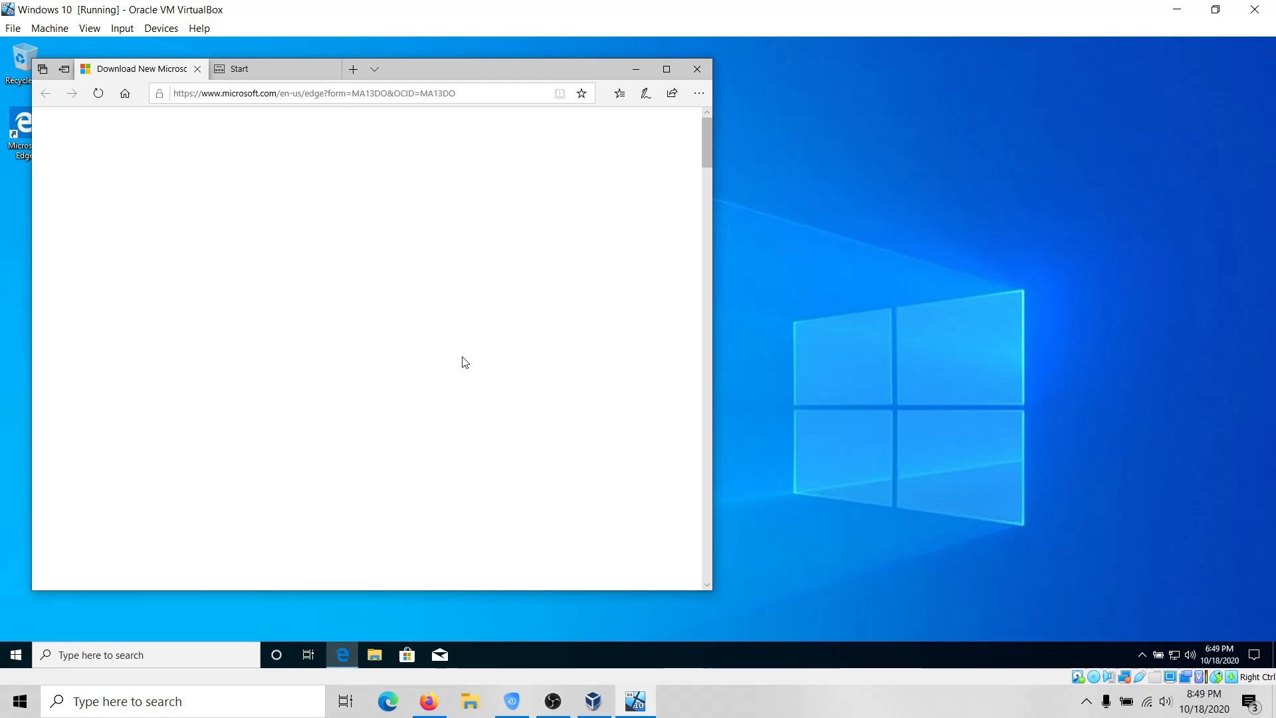
left_click(482, 91)
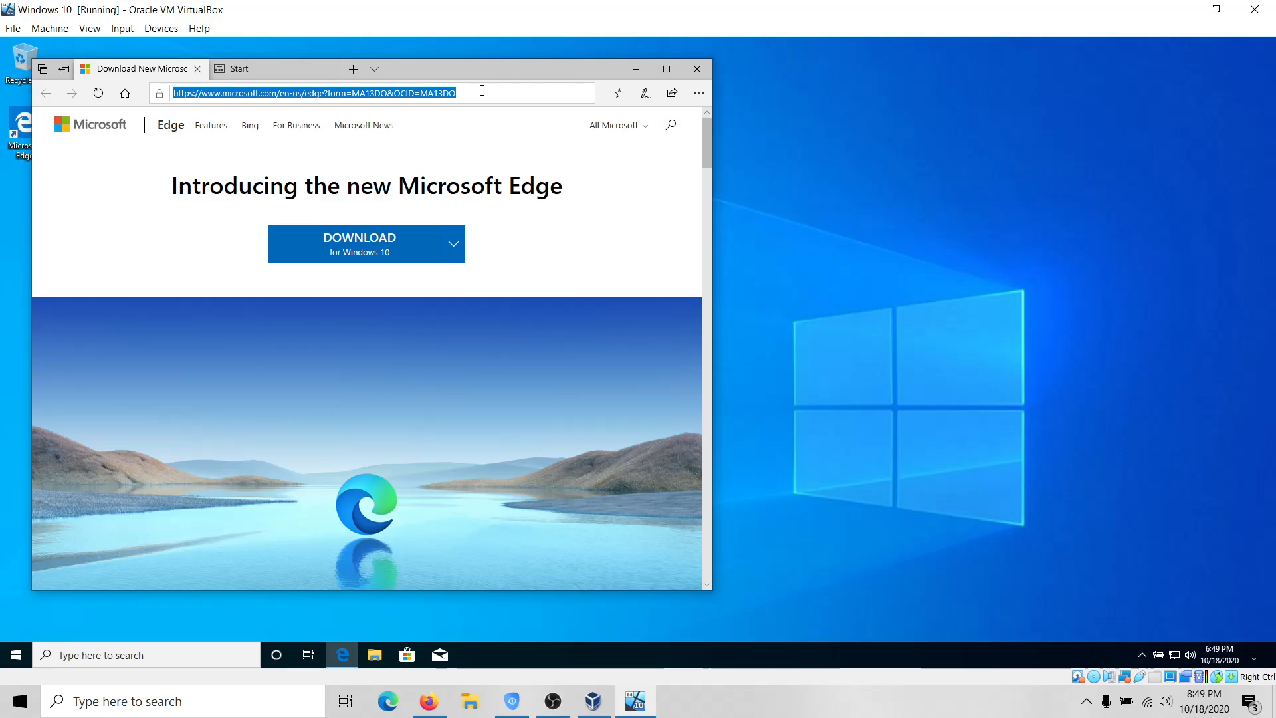
type("vi")
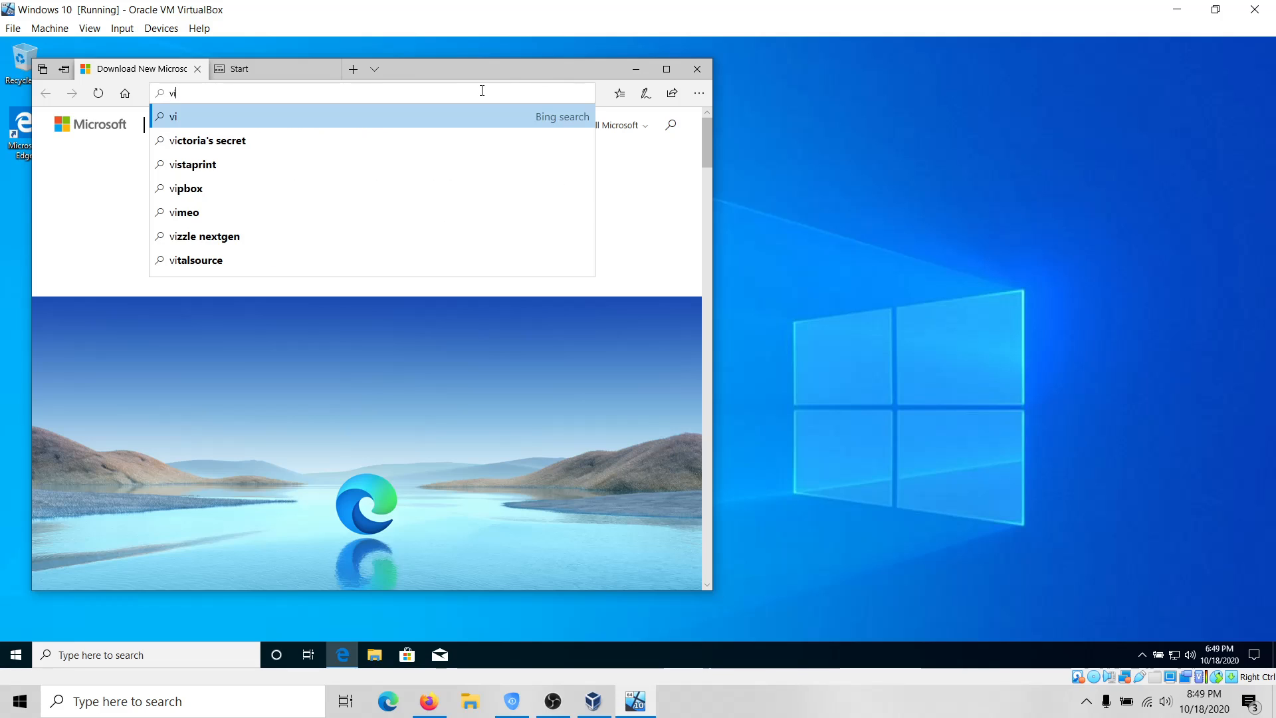
type("rtualbox")
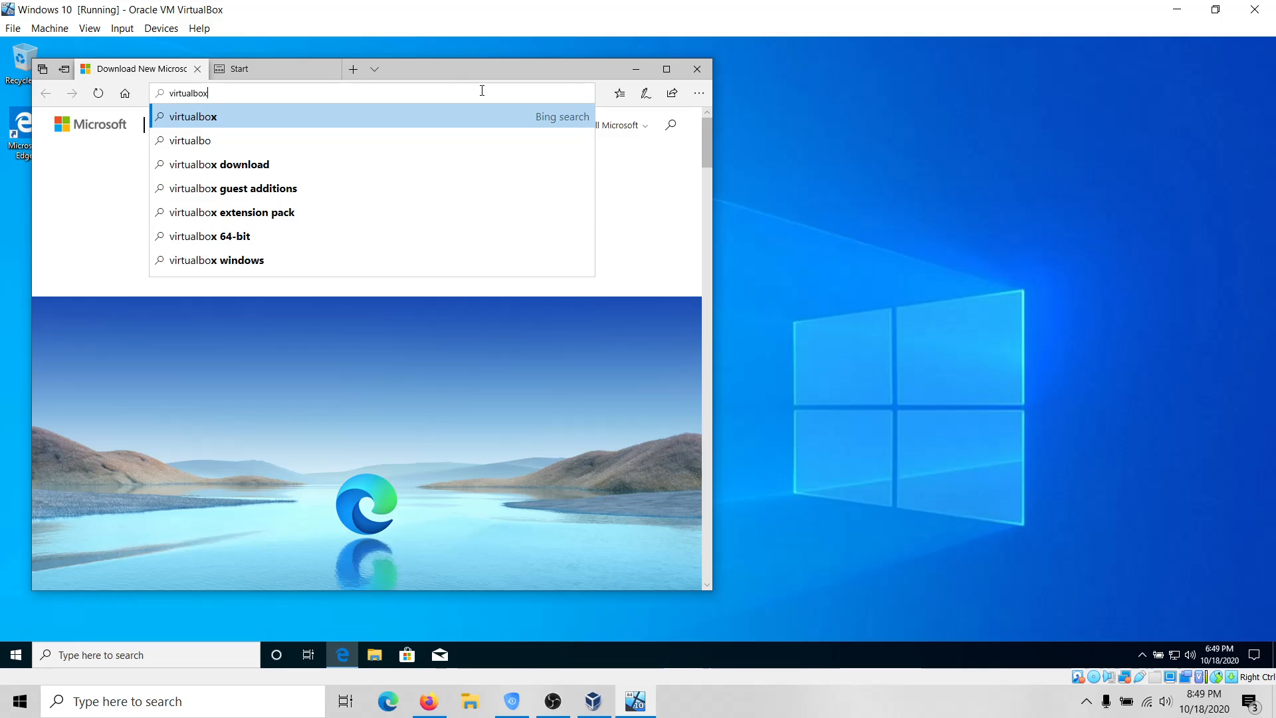
type(" down")
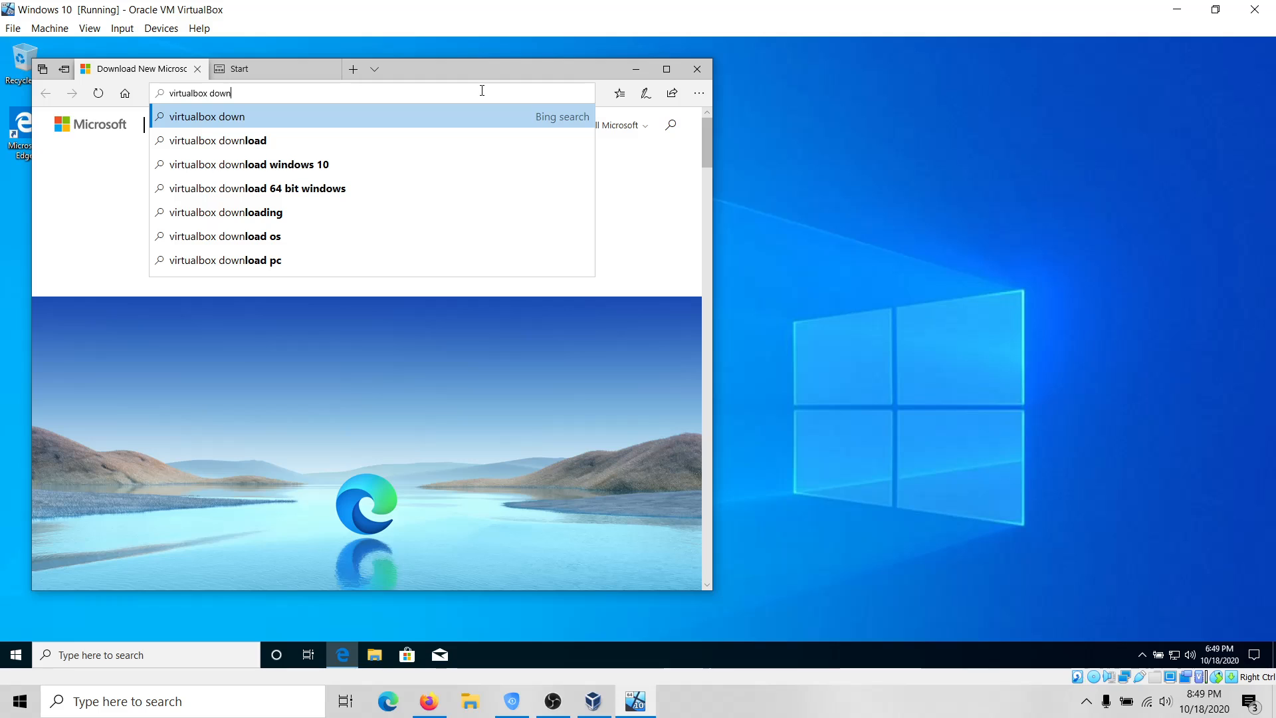
key("Down")
key("Return")
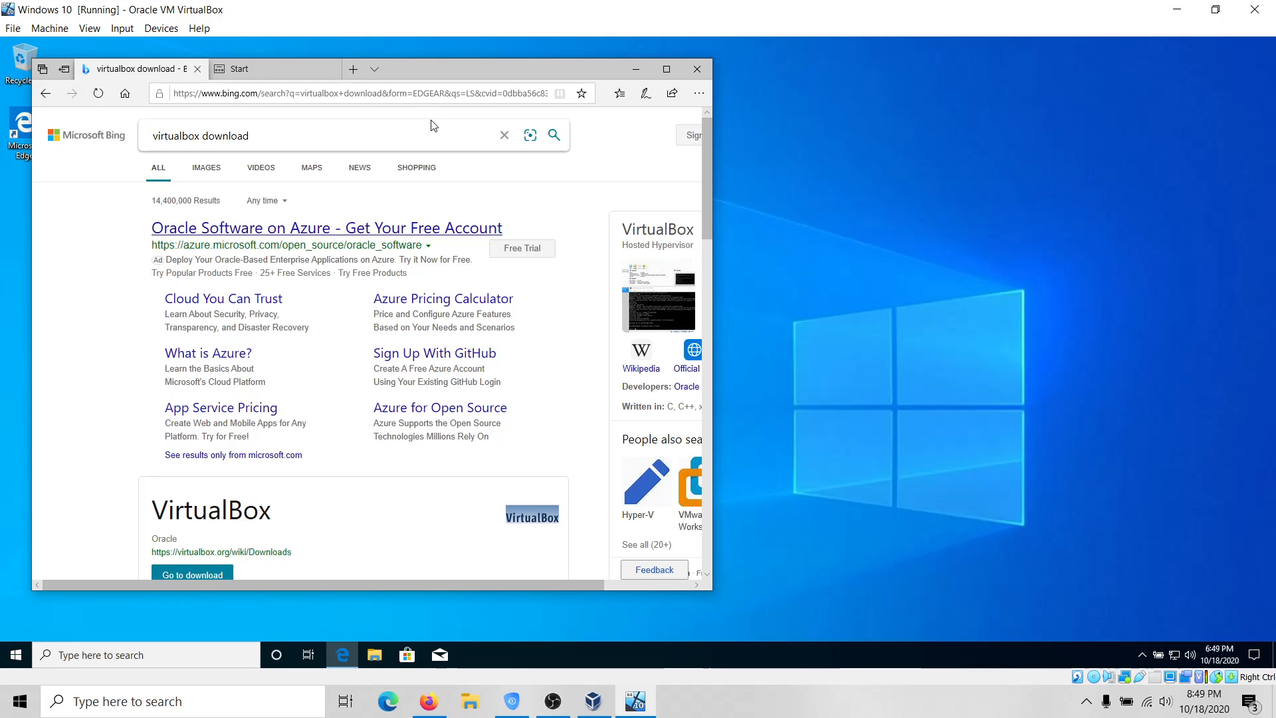
Open the virtualbox.org Downloads page from the results, after briefly visiting the Oracle downloads result.
scroll(430, 111, "down", 2)
scroll(430, 112, "down", 4)
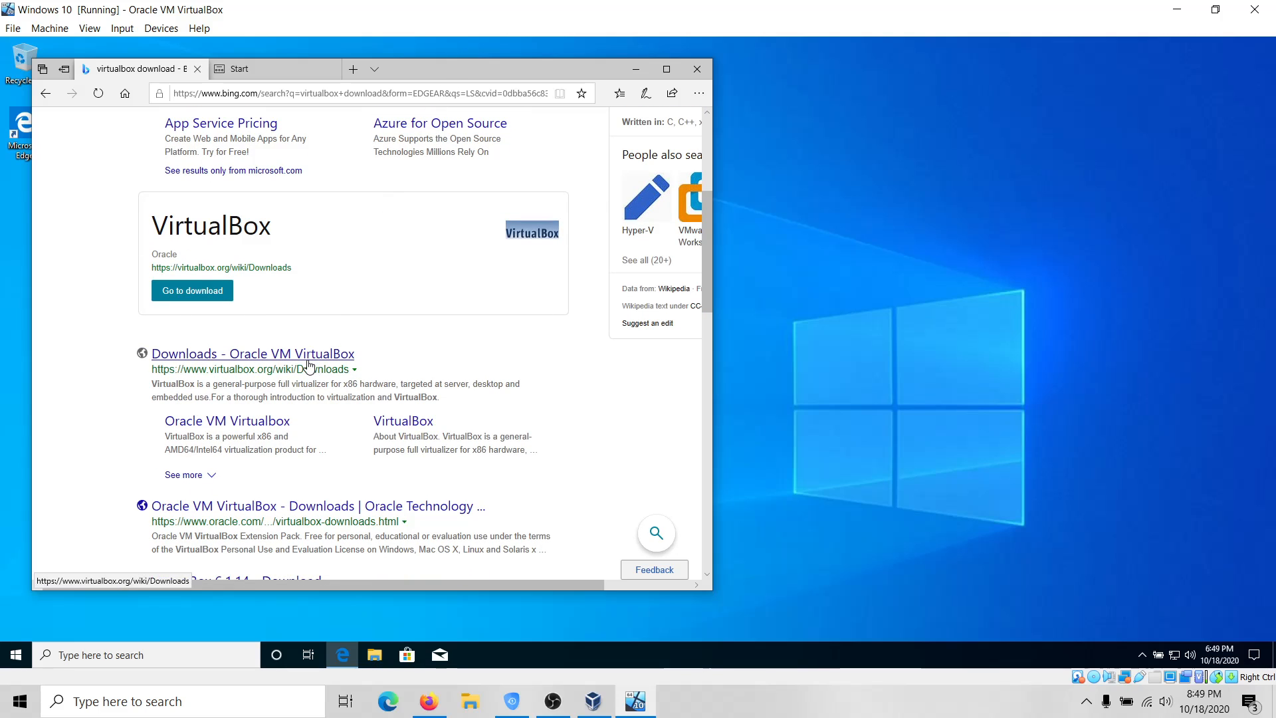
scroll(308, 365, "up", 5)
scroll(308, 365, "down", 5)
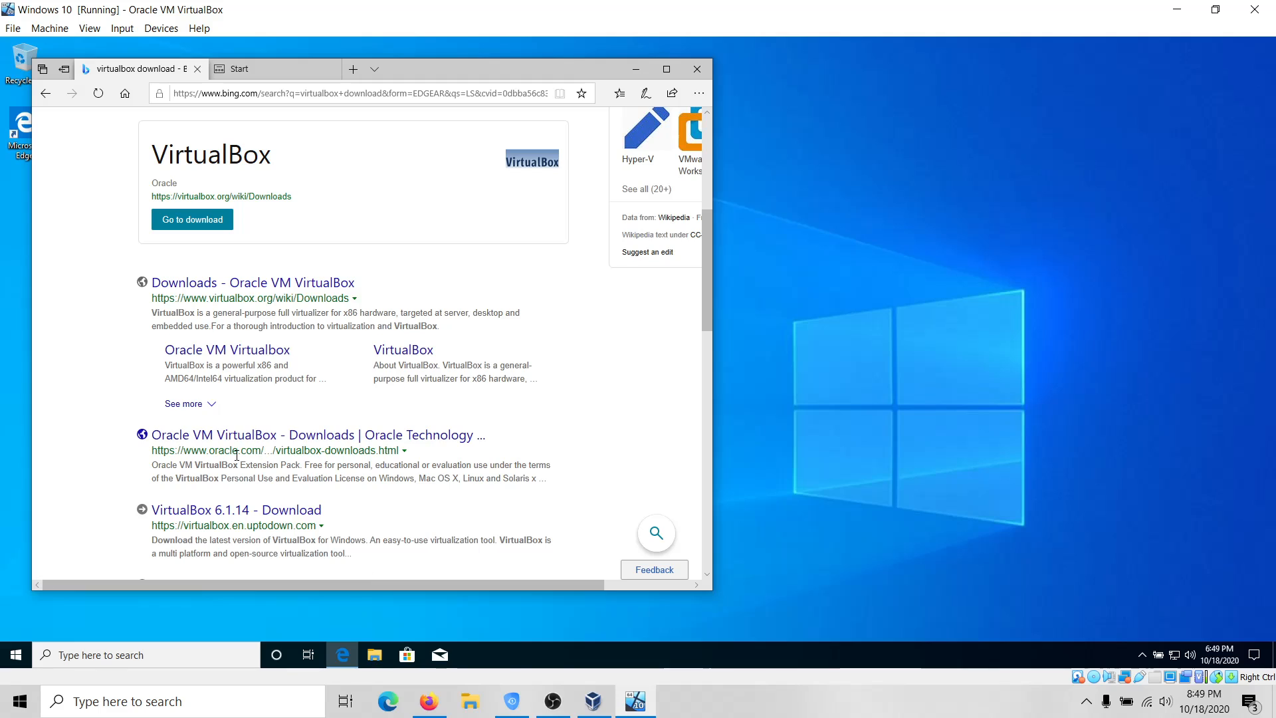
left_click(230, 436)
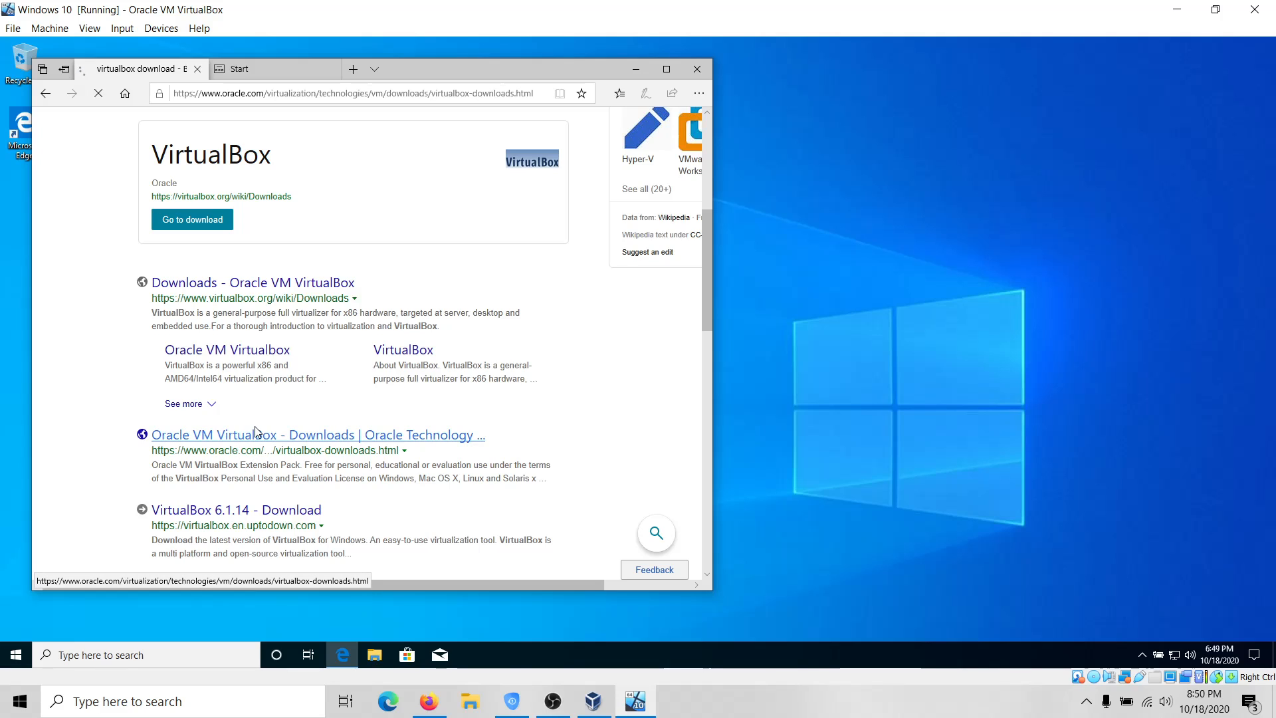
left_click(47, 93)
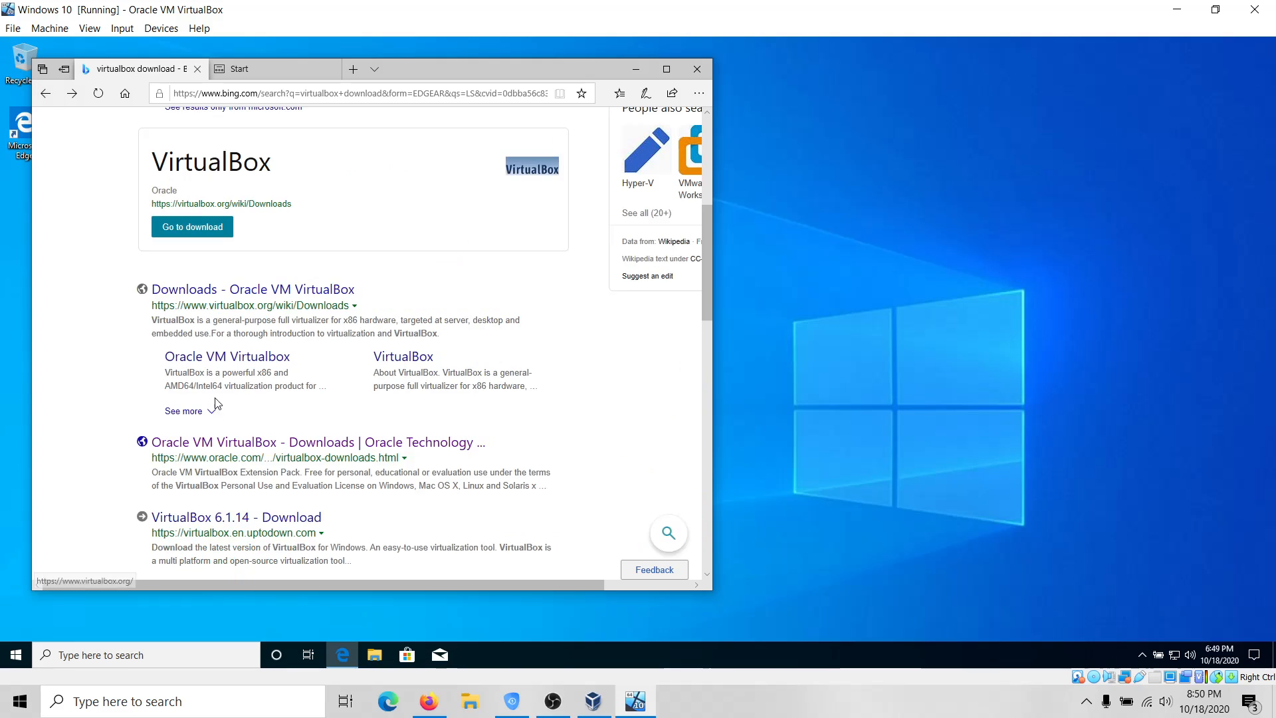
left_click(235, 293)
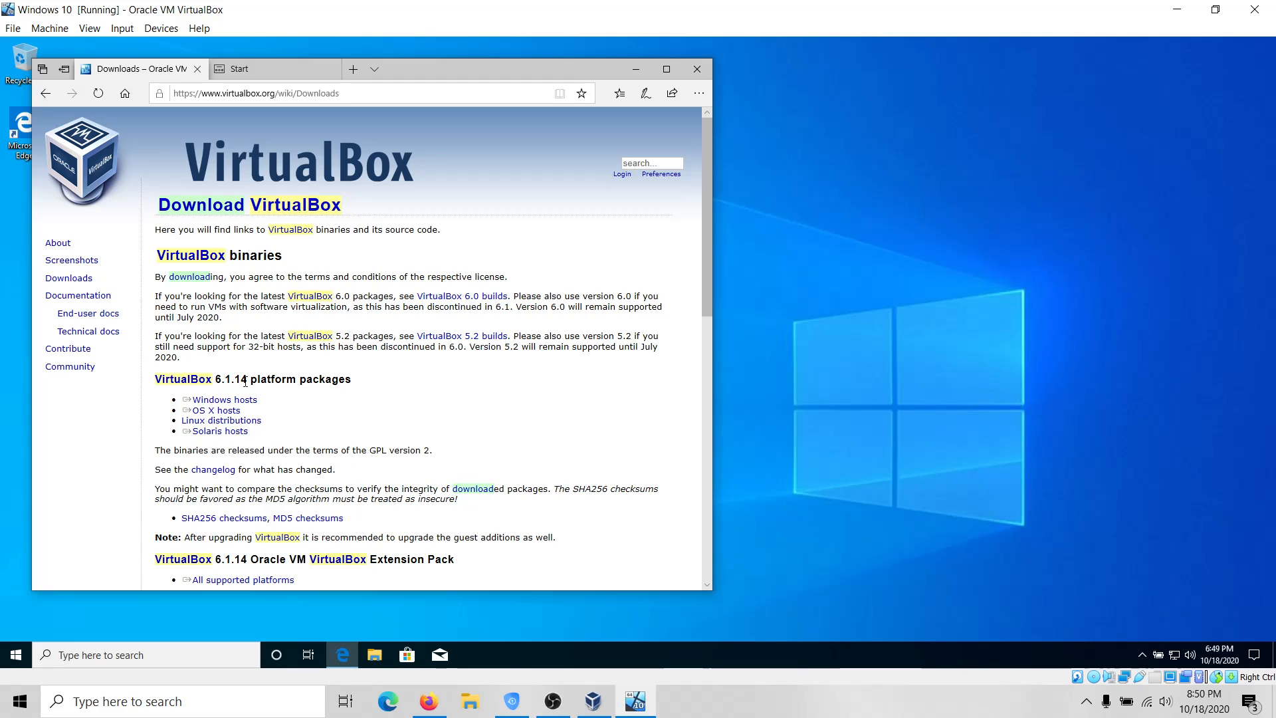
Download the VirtualBox 6.1.14 installer for Windows hosts and run it.
left_click(201, 414)
left_click(251, 401)
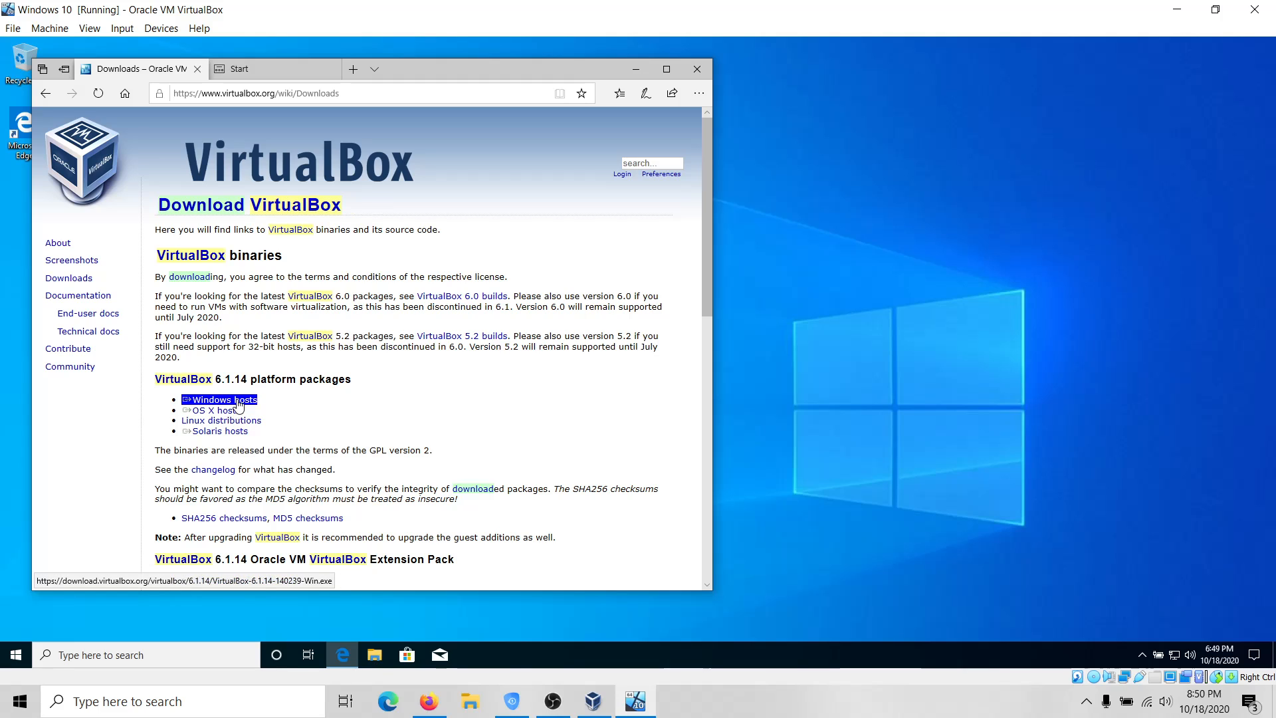
scroll(240, 414, "down", 2)
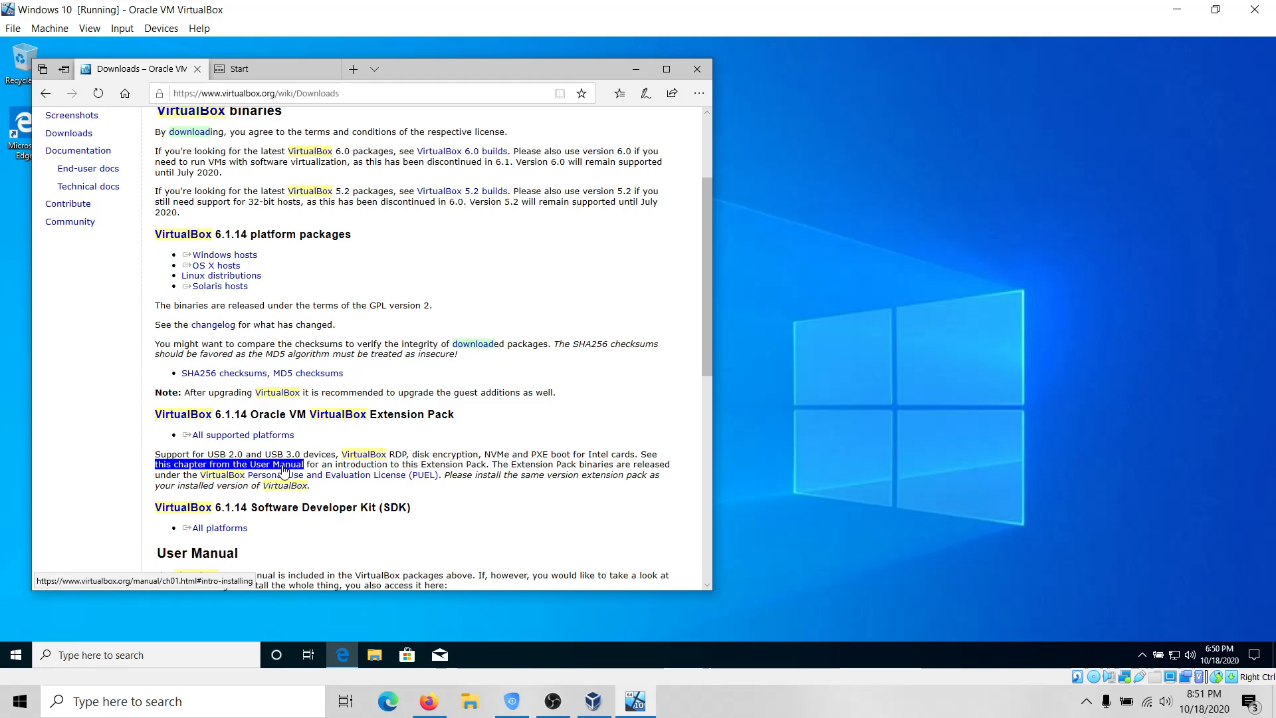
scroll(354, 269, "up", 2)
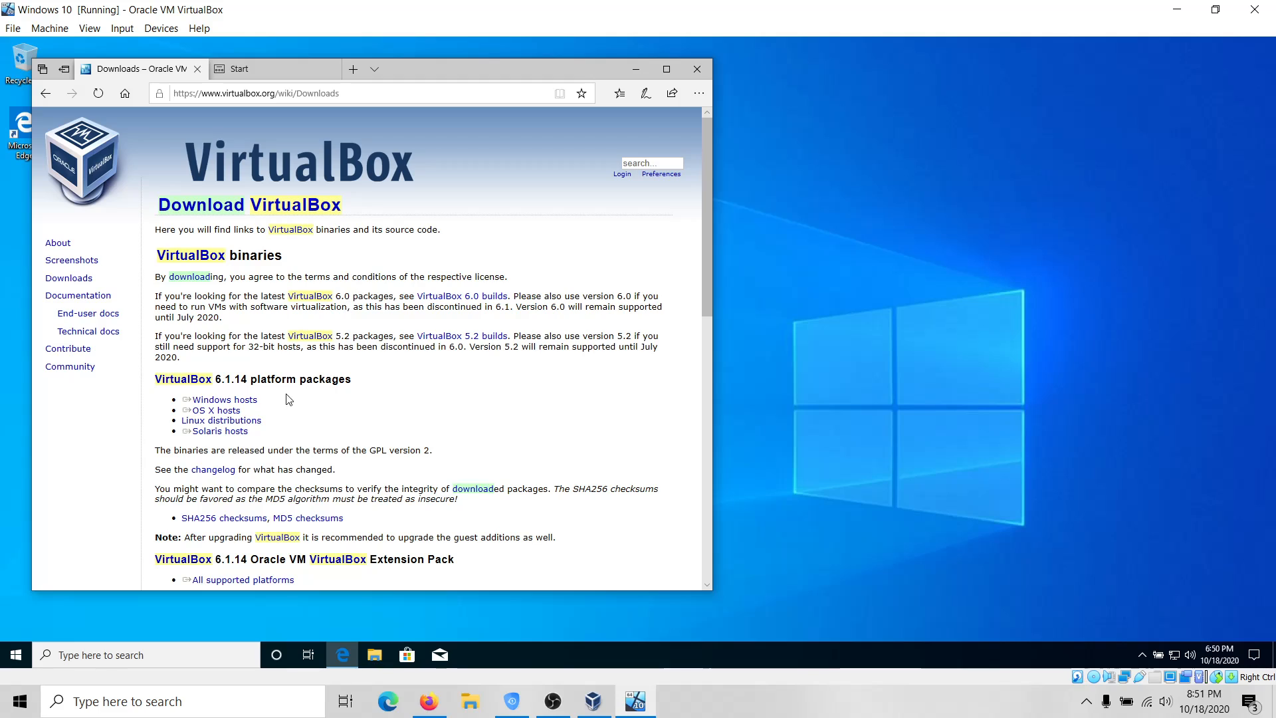
left_click(229, 399)
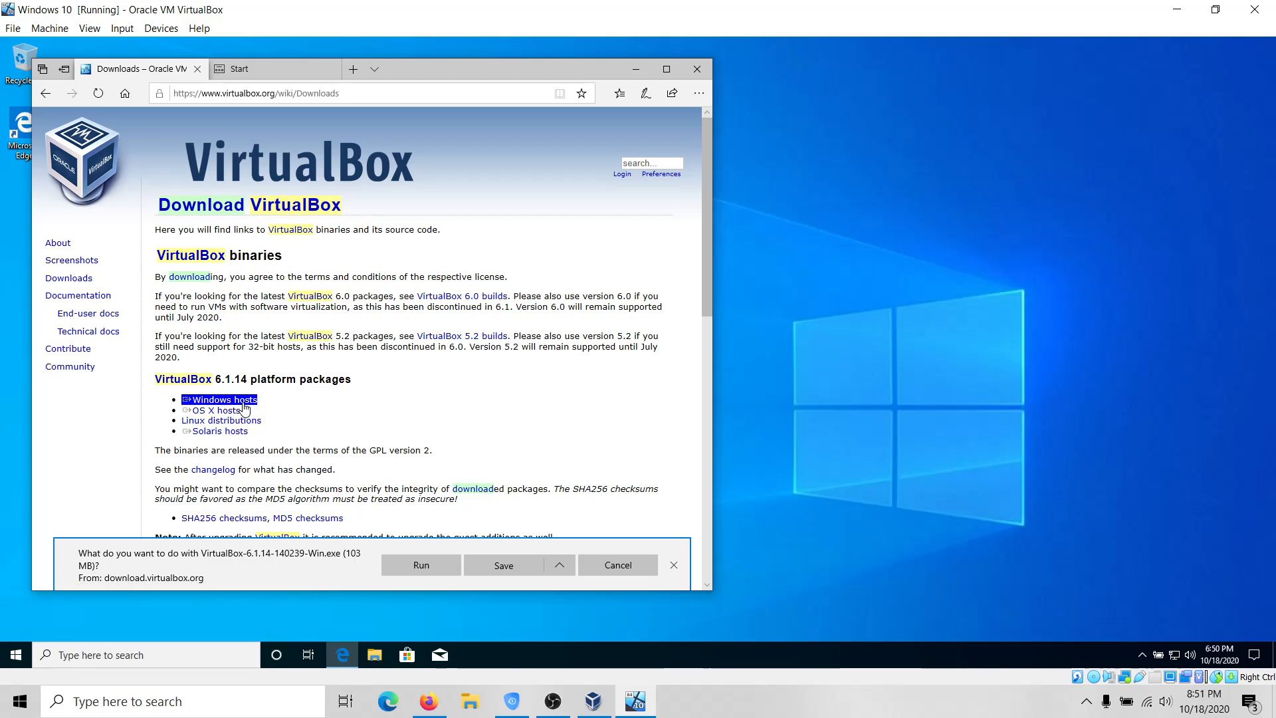
left_click(415, 561)
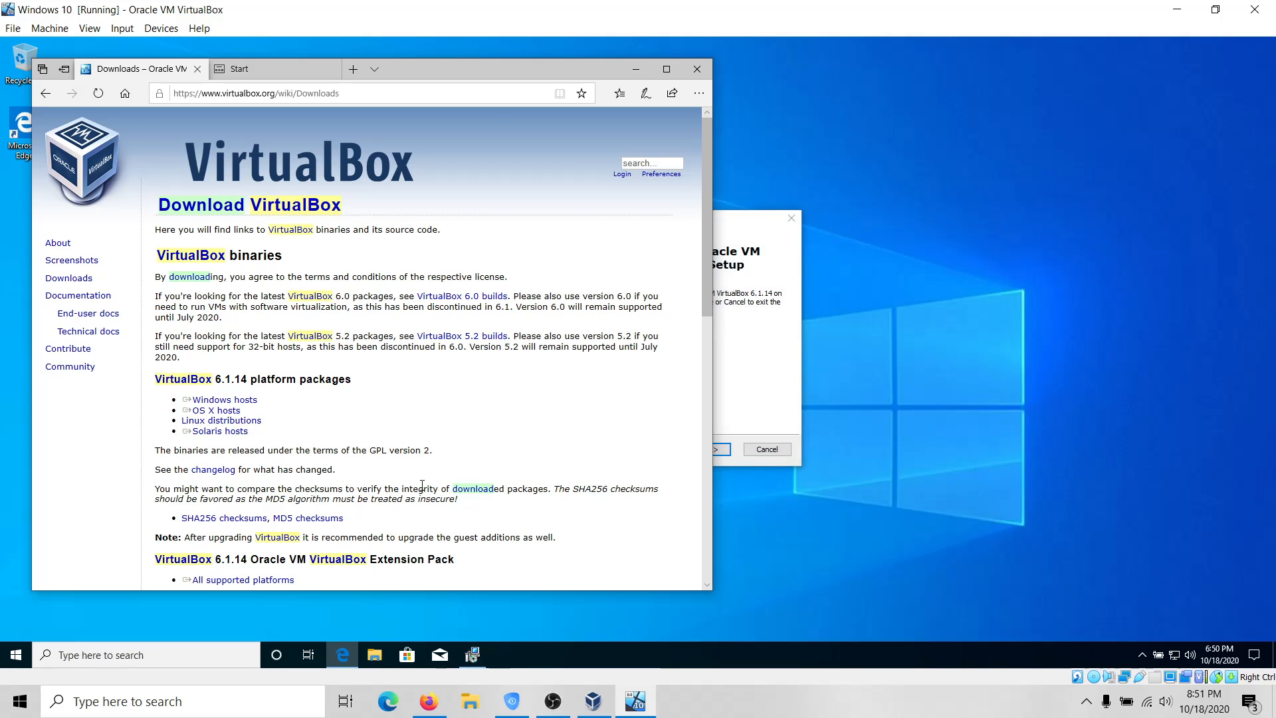
Keep default features, disable file associations and the Quick Launch shortcut, and keep Start menu entries.
left_click(635, 70)
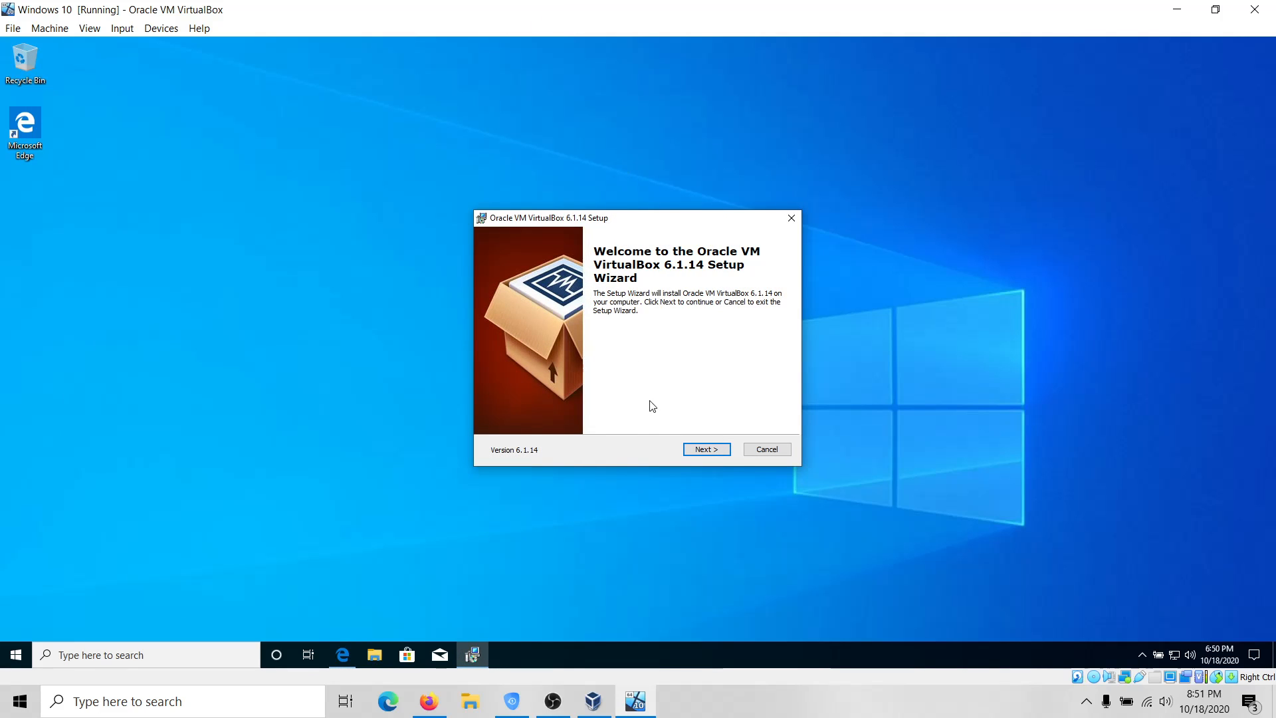
left_click(717, 450)
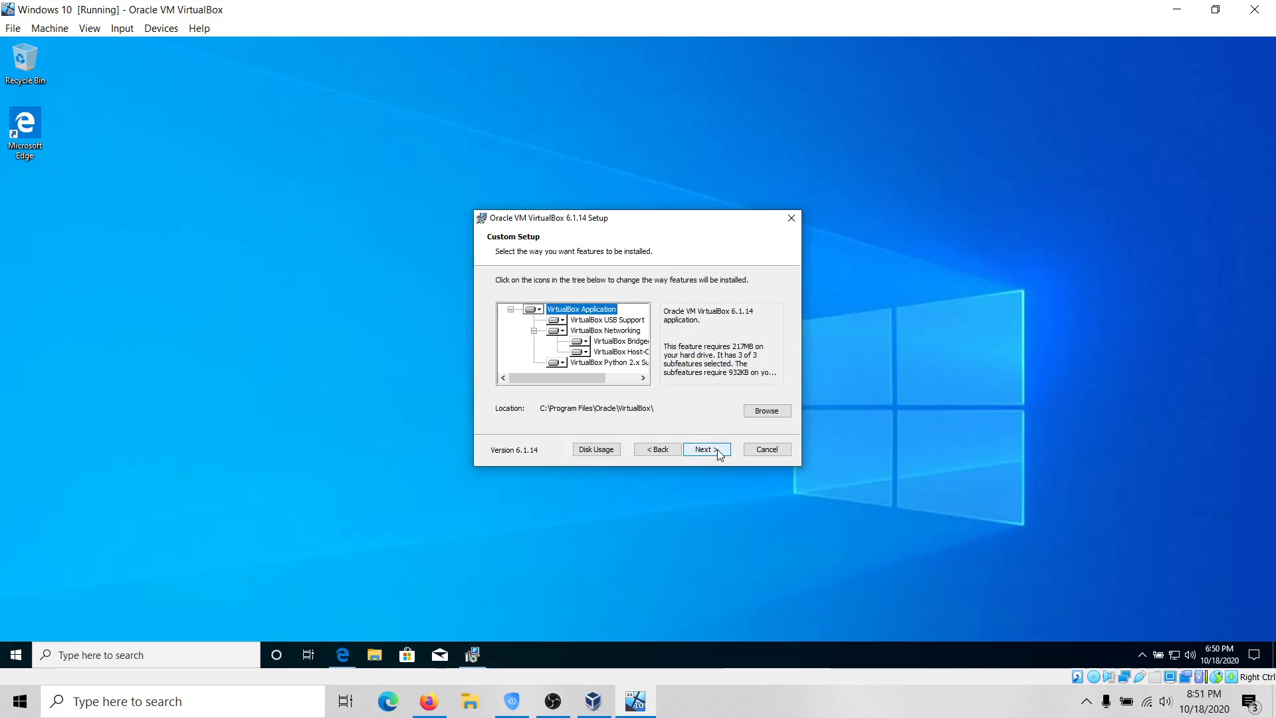
left_click(717, 449)
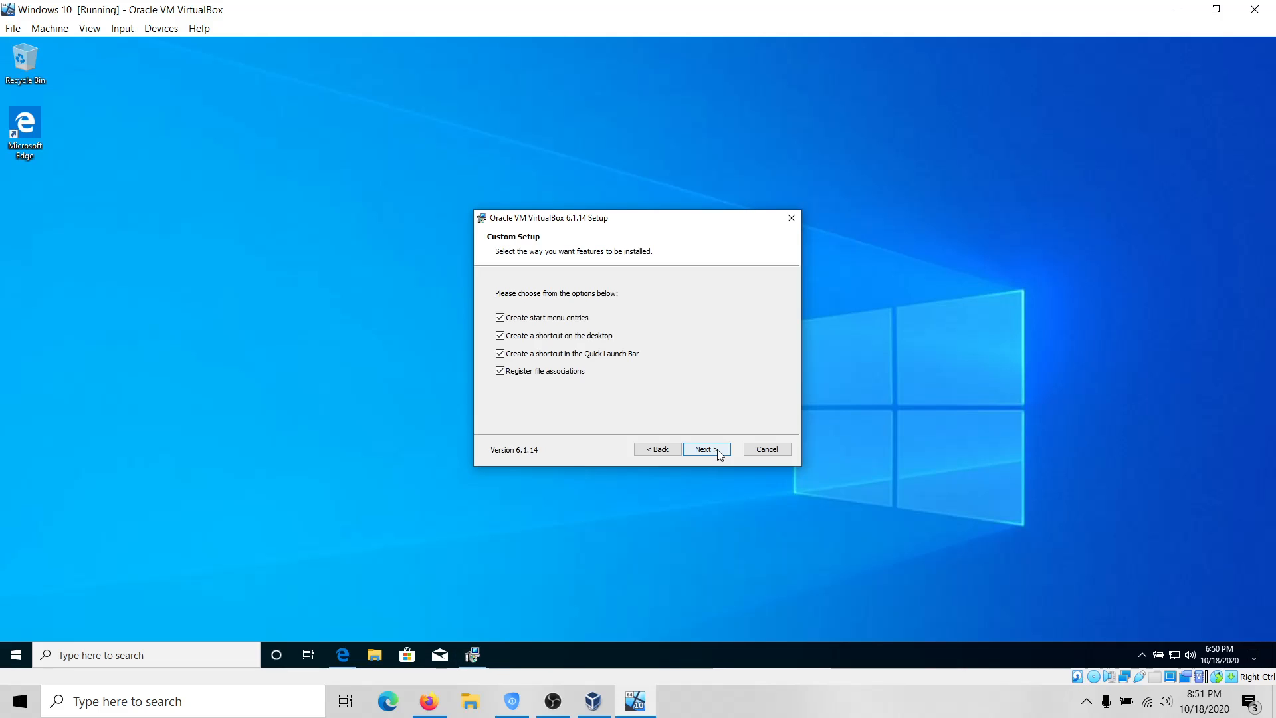
left_click(500, 371)
left_click(500, 355)
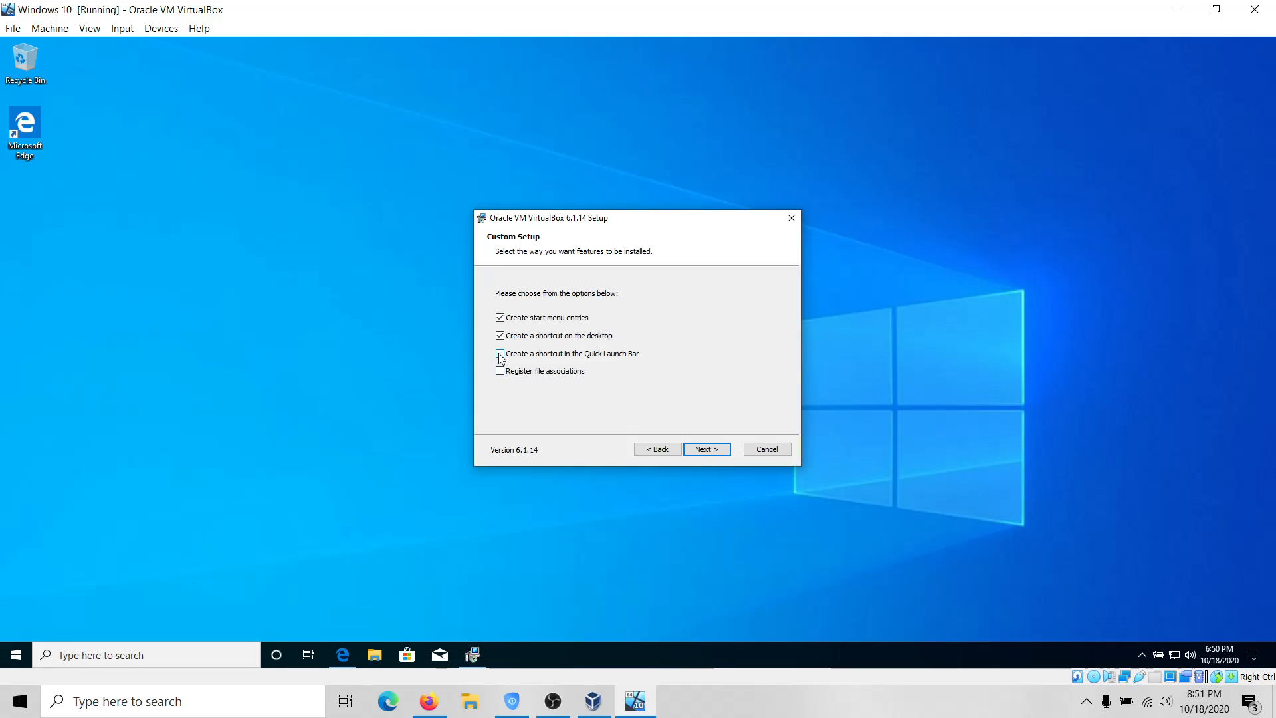
left_click(500, 318)
left_click(500, 318)
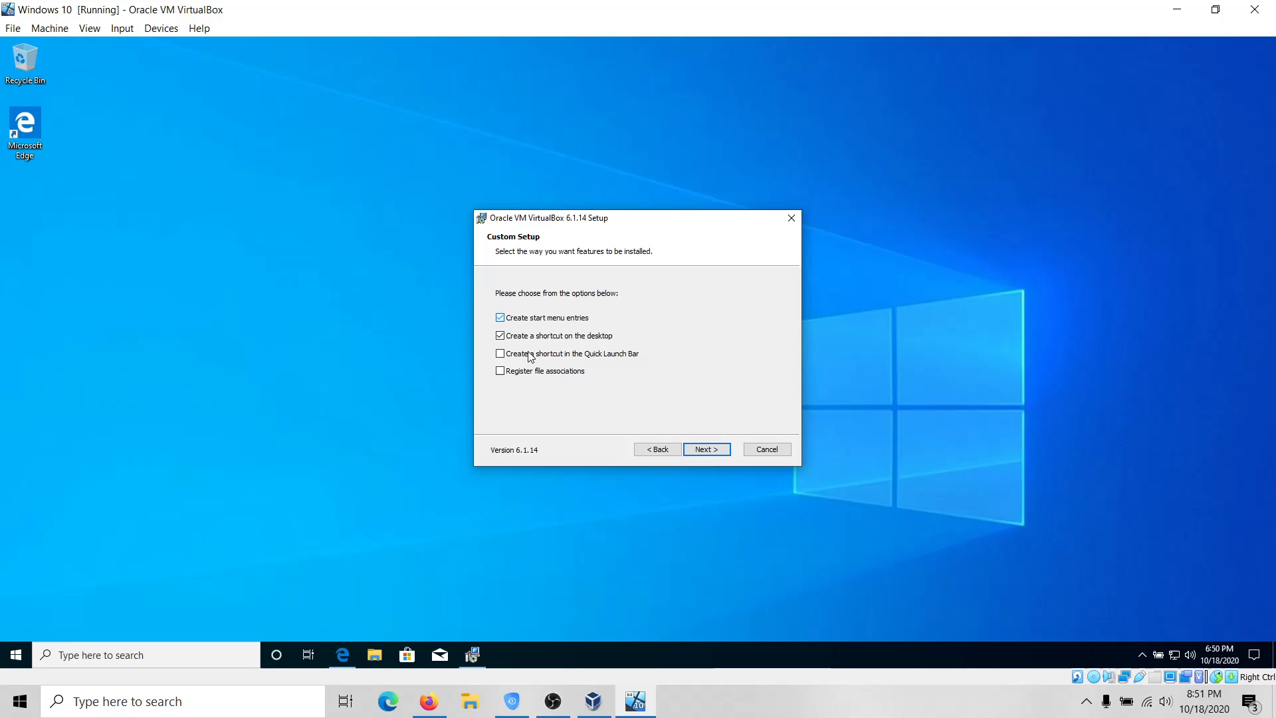
left_click(709, 450)
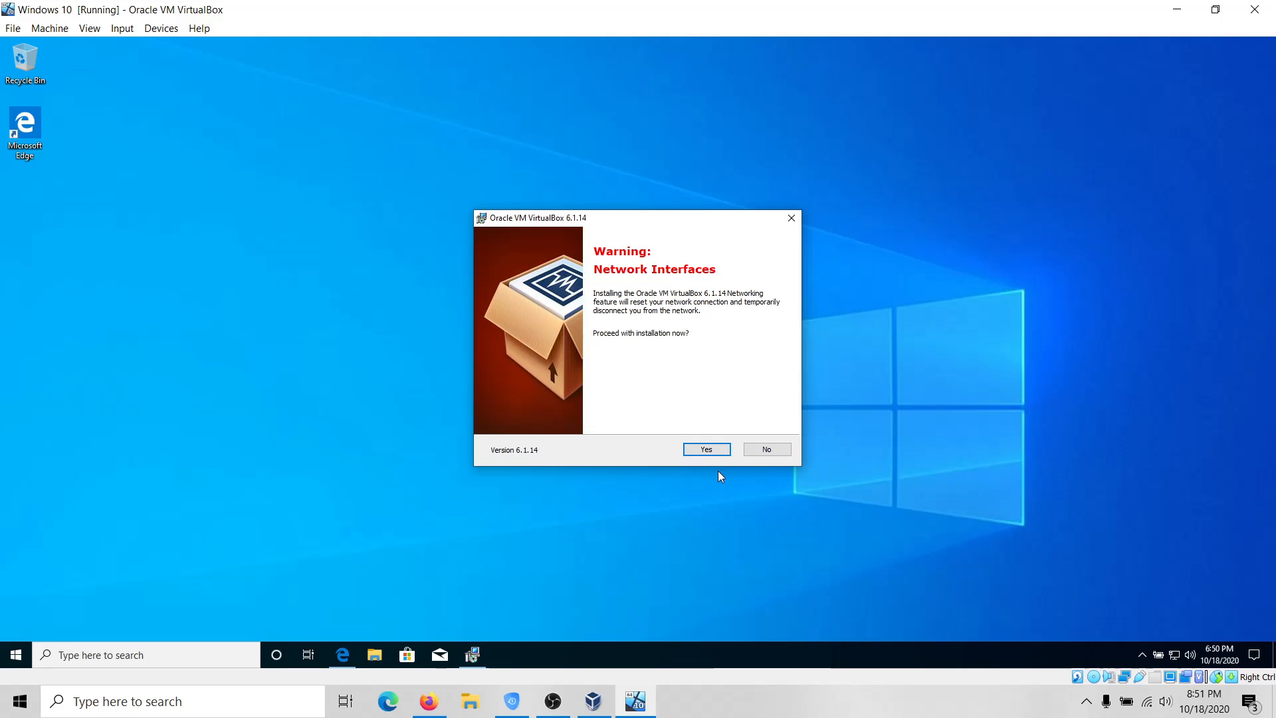
Accept the network reset warning, install with administrator approval, and finish to launch VirtualBox.
left_click(707, 450)
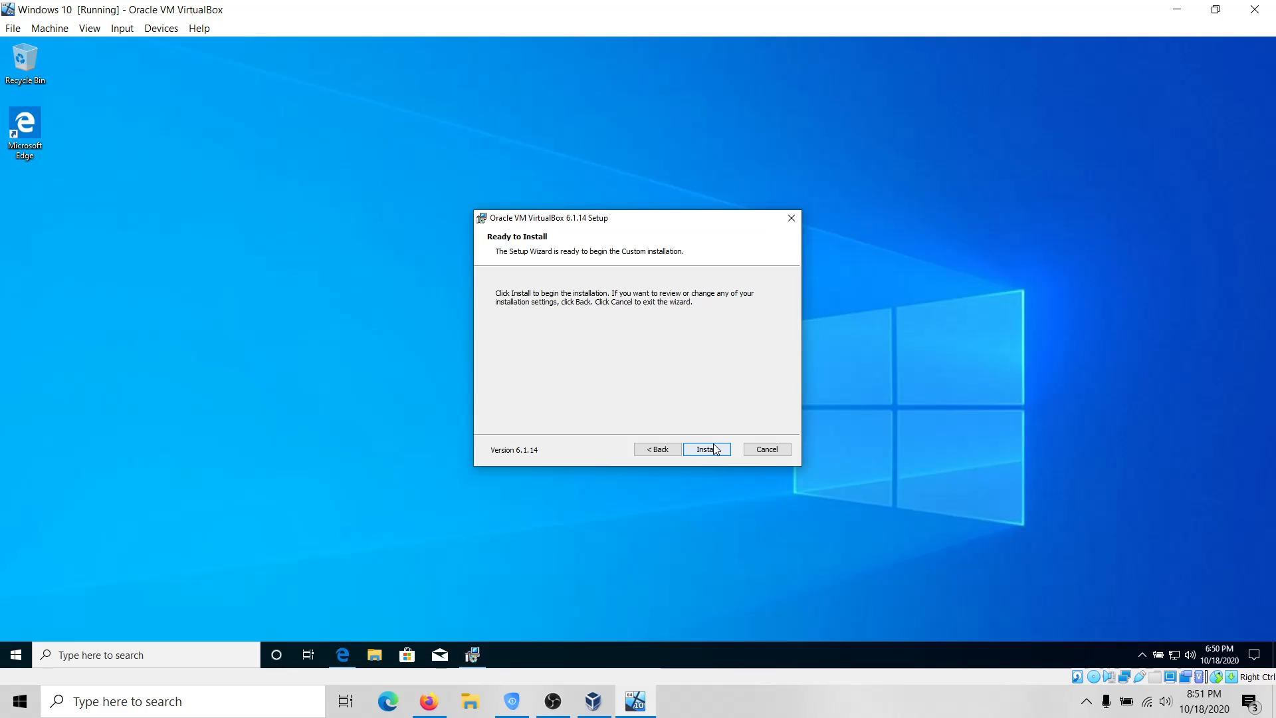
left_click(715, 450)
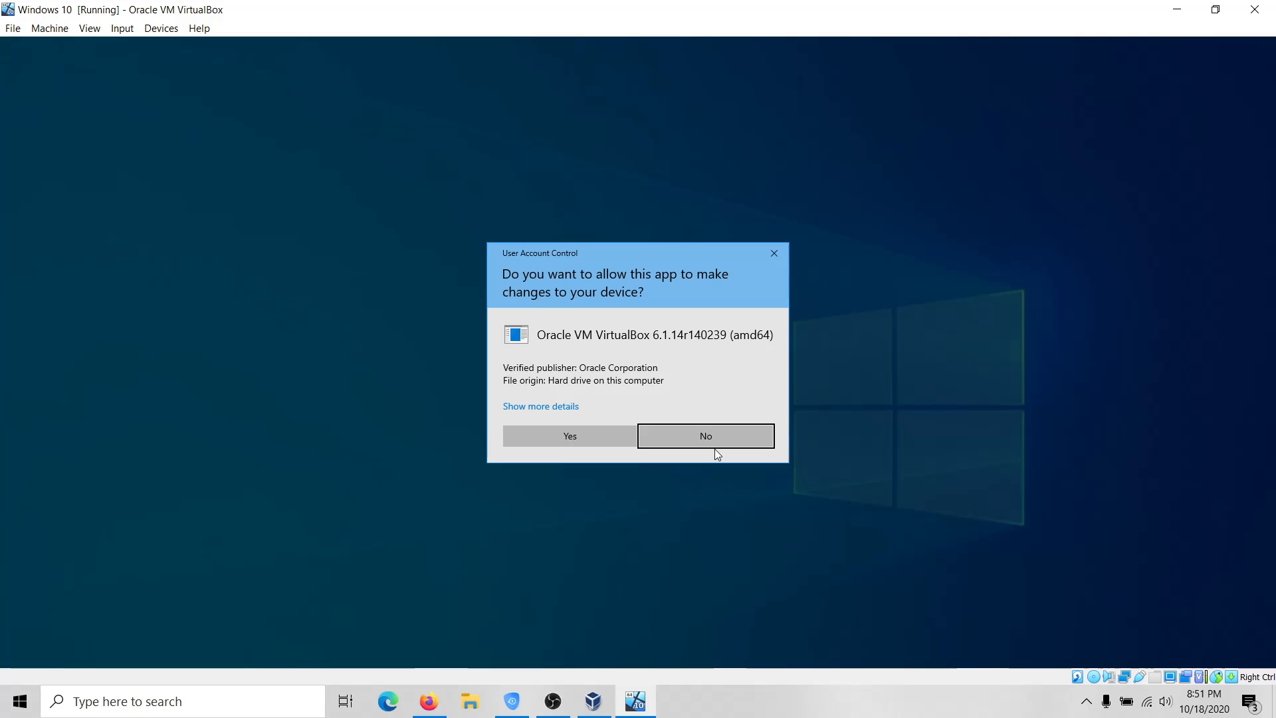
left_click(604, 445)
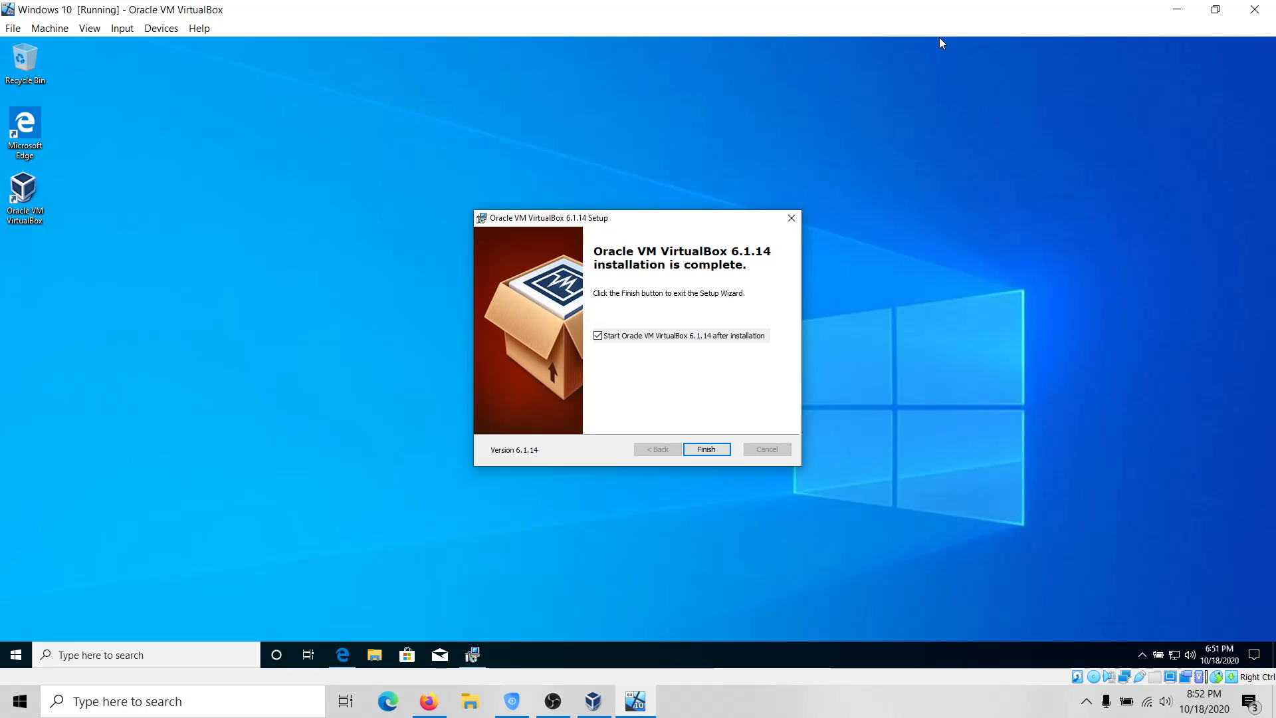
left_click(724, 450)
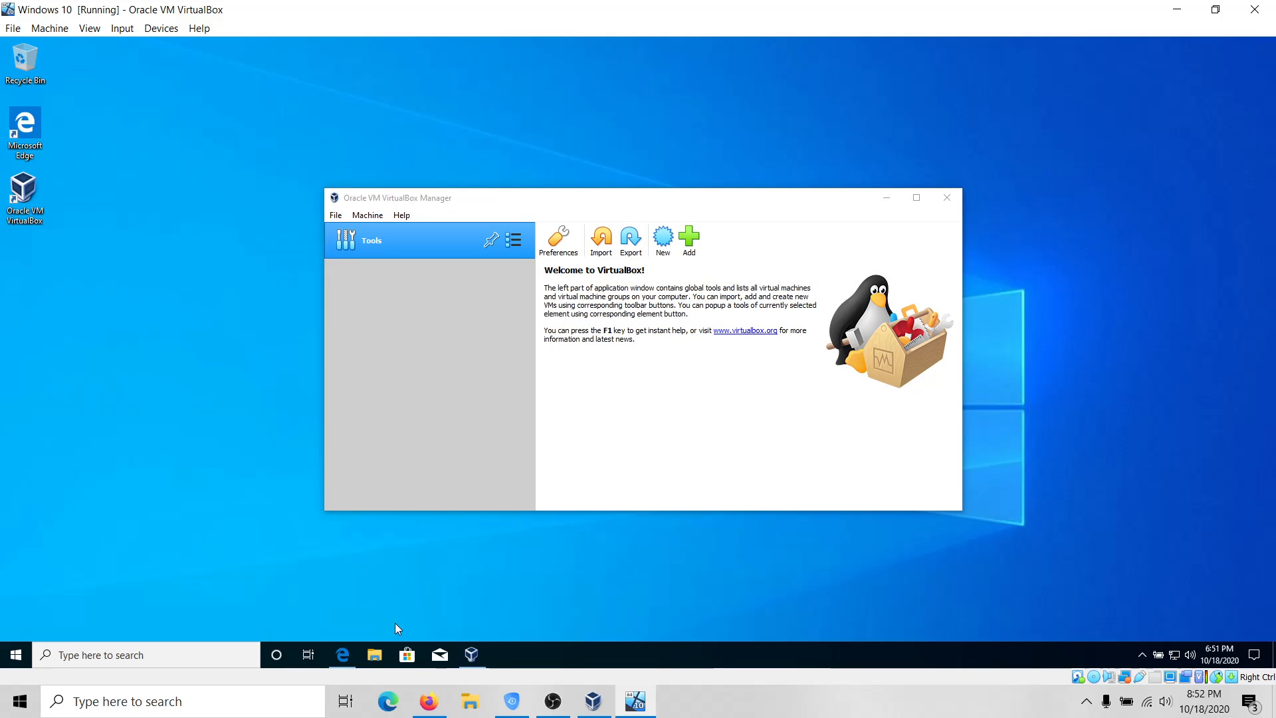
Download the VirtualBox 6.1.14 Extension Pack in Edge, then return to VirtualBox Manager.
left_click(343, 655)
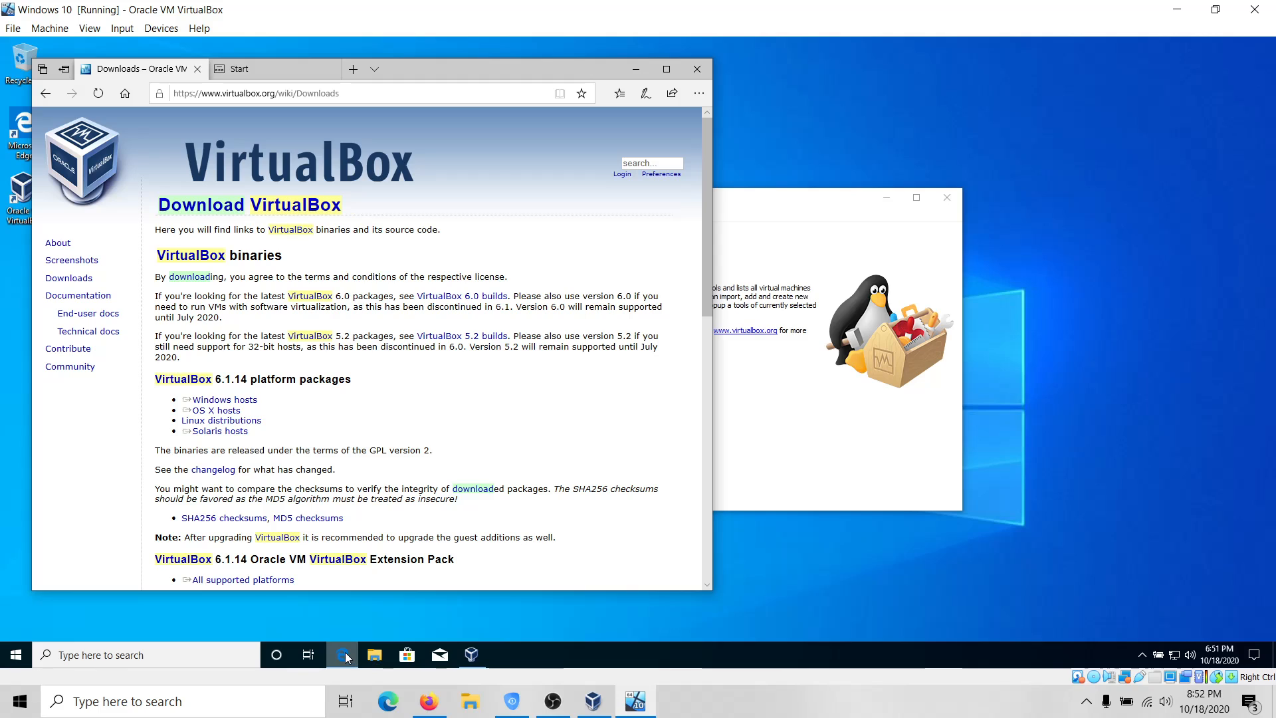
scroll(258, 442, "down", 2)
left_click(230, 508)
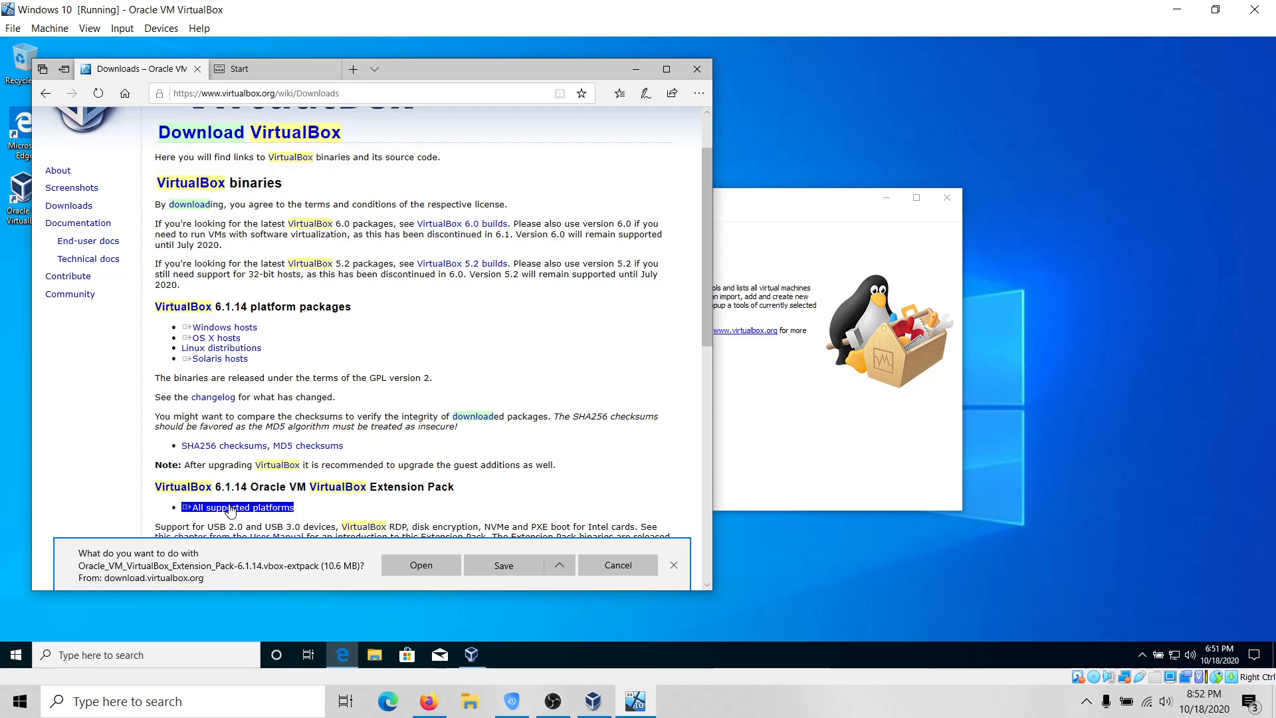
left_click(437, 569)
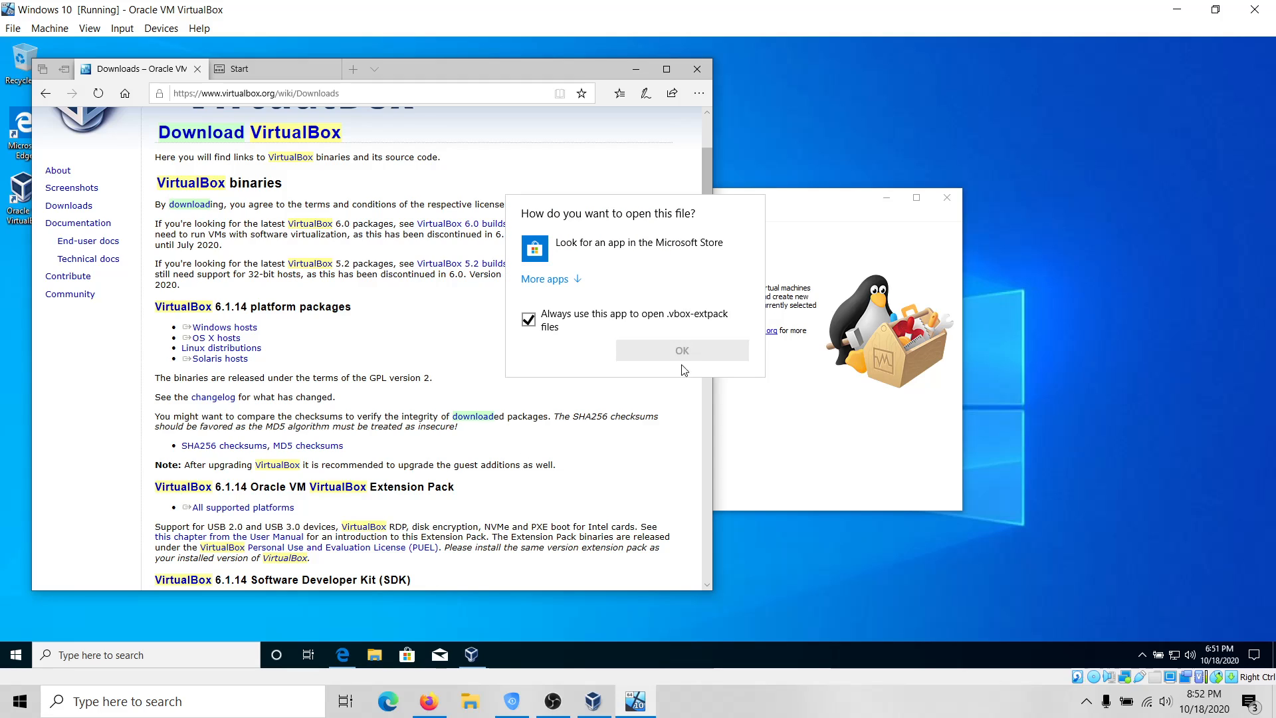
left_click(677, 399)
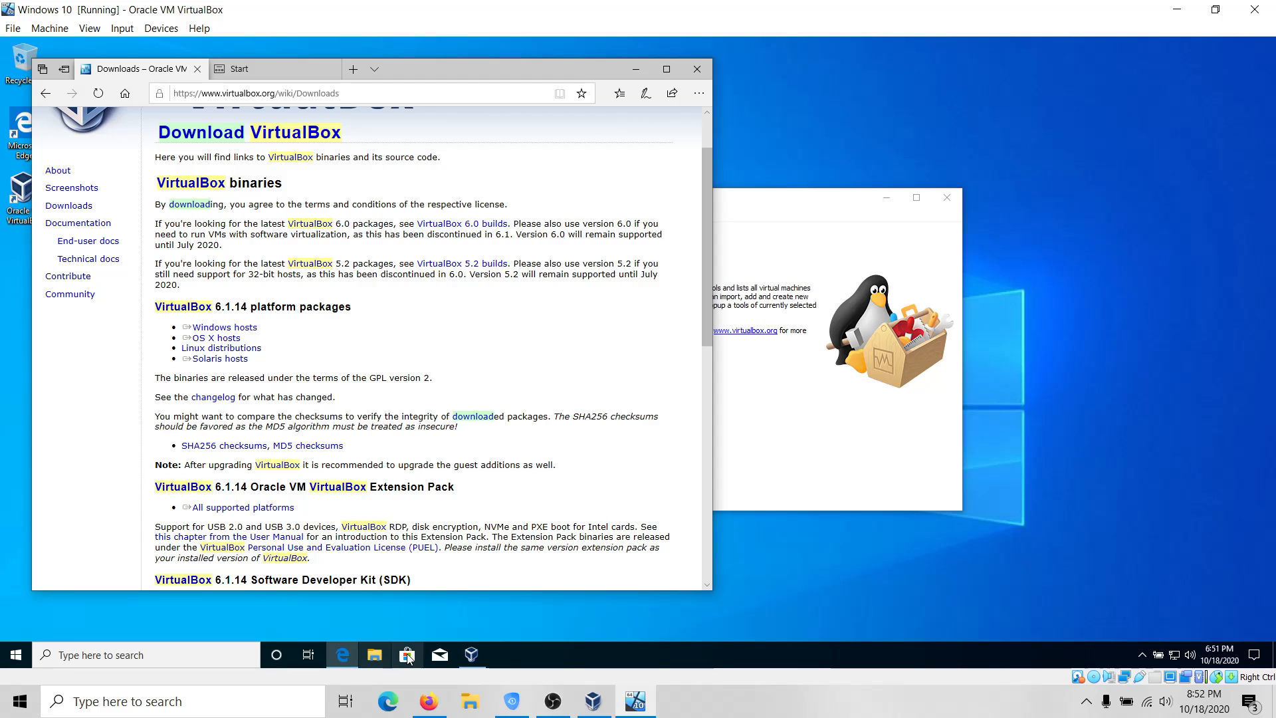
left_click(470, 656)
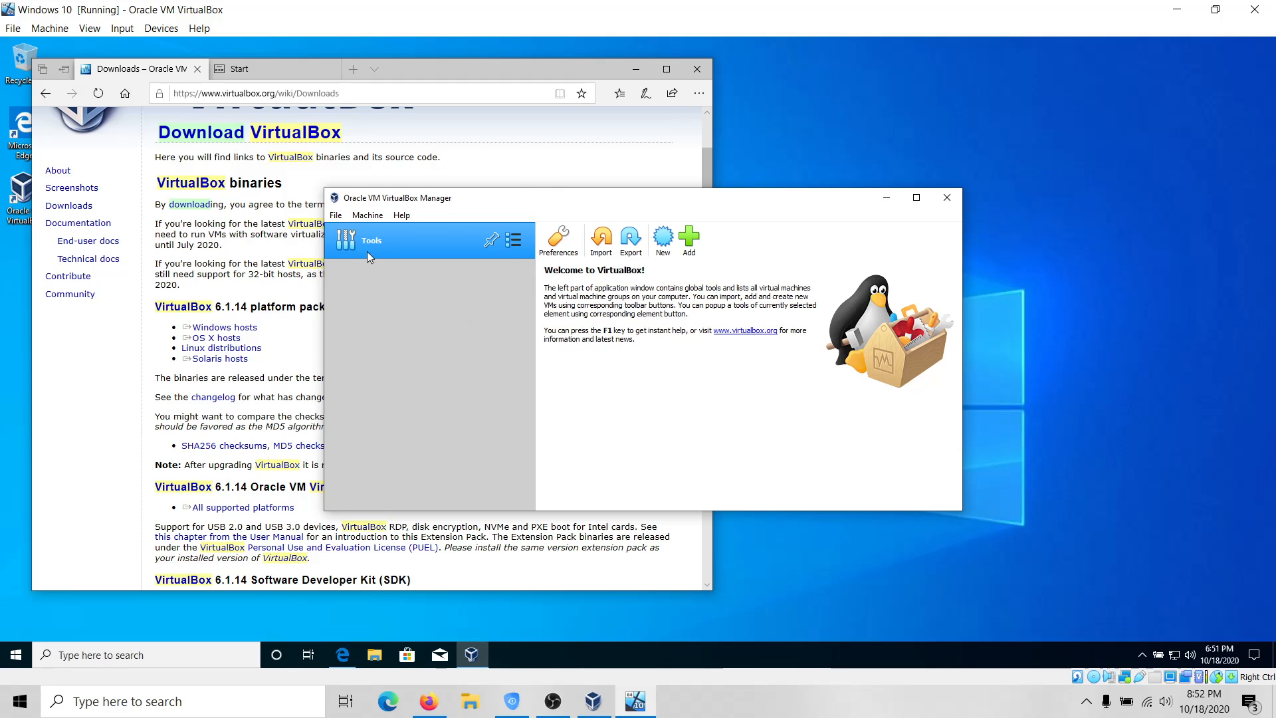
left_click(335, 216)
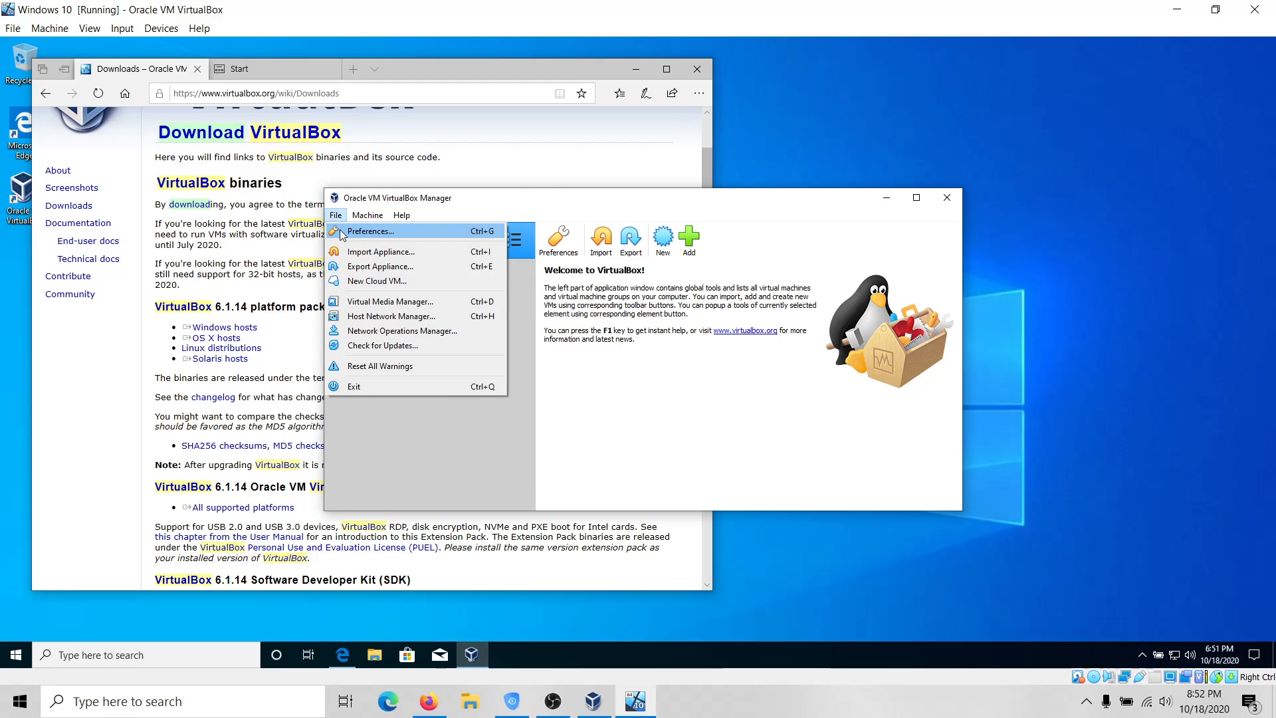
left_click(342, 233)
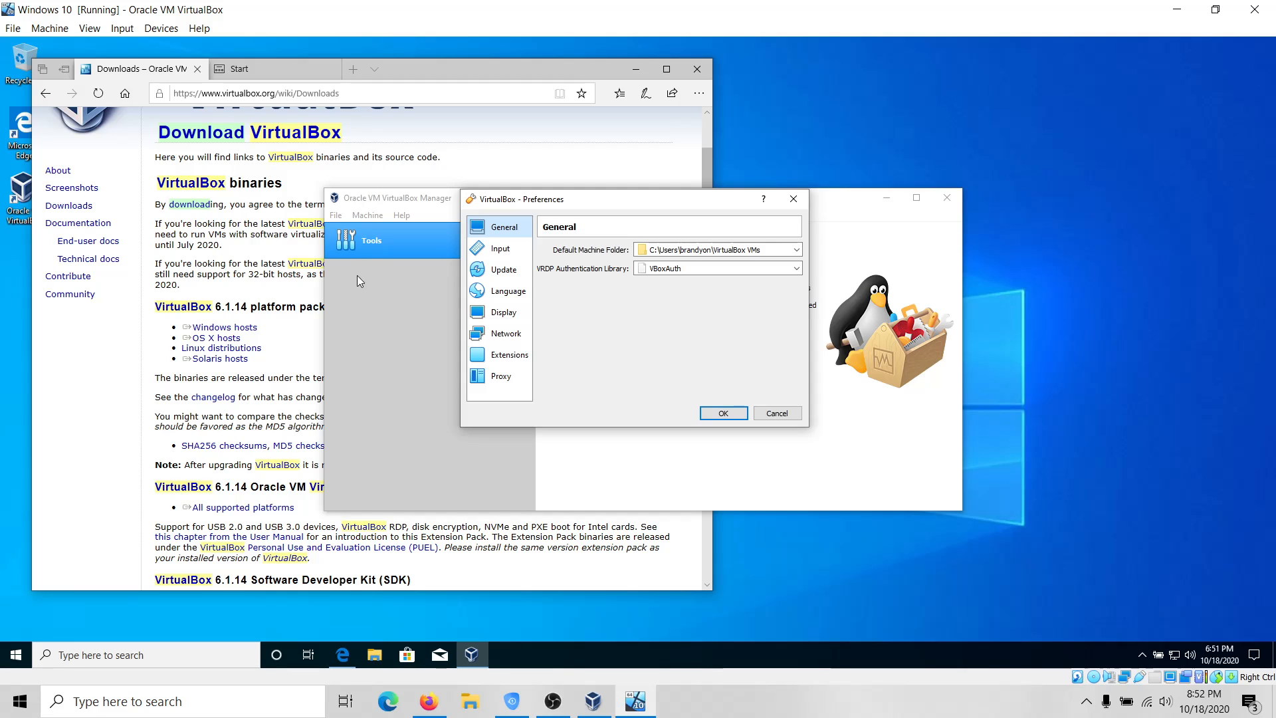
left_click(506, 357)
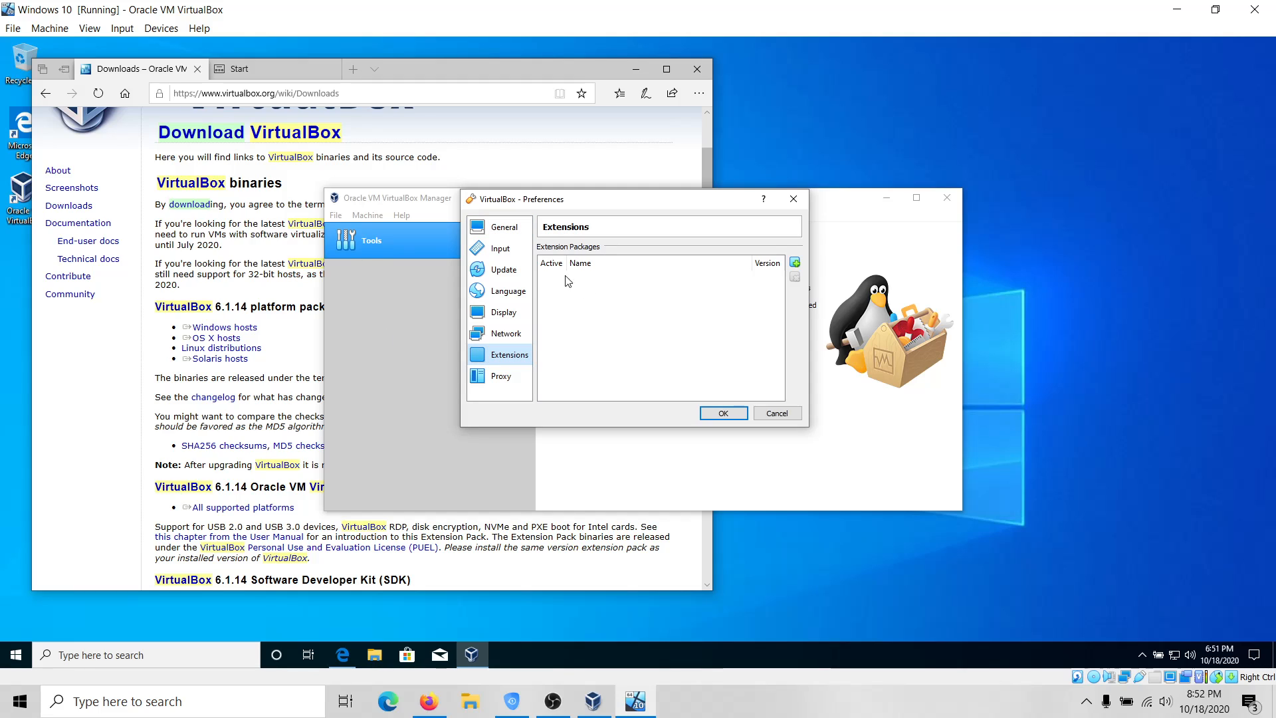
left_click(795, 263)
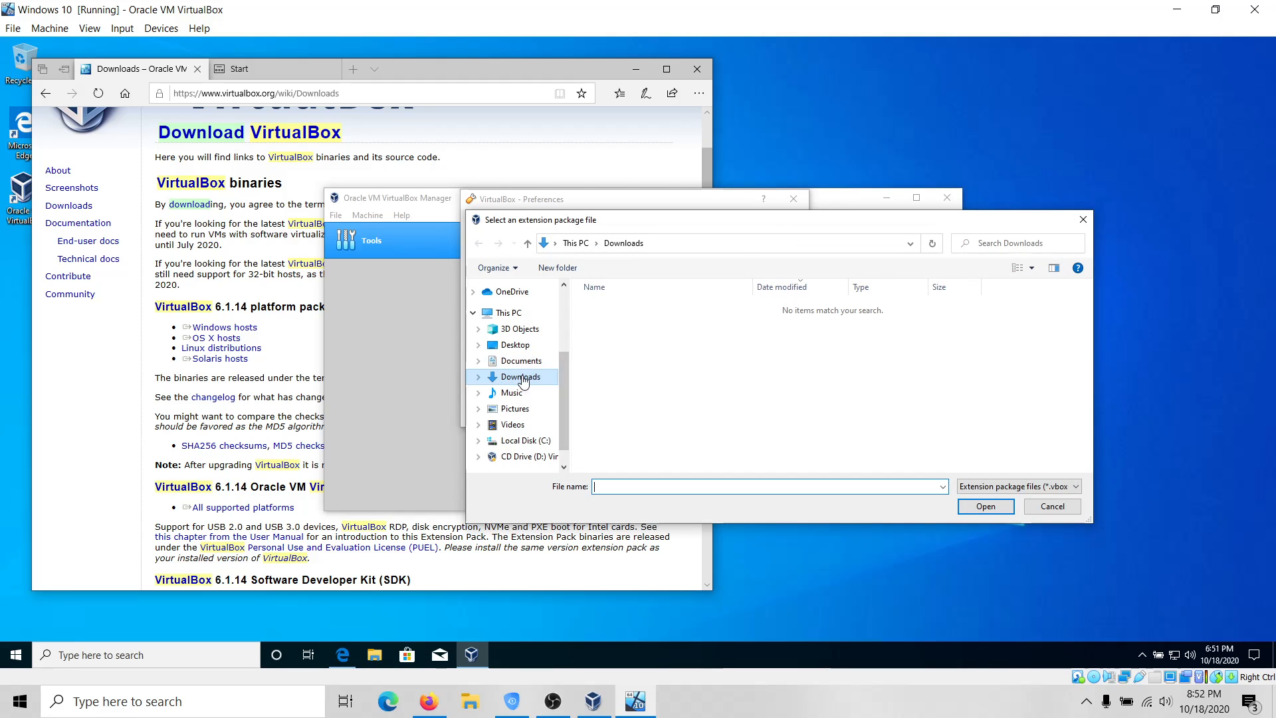
left_click(529, 380)
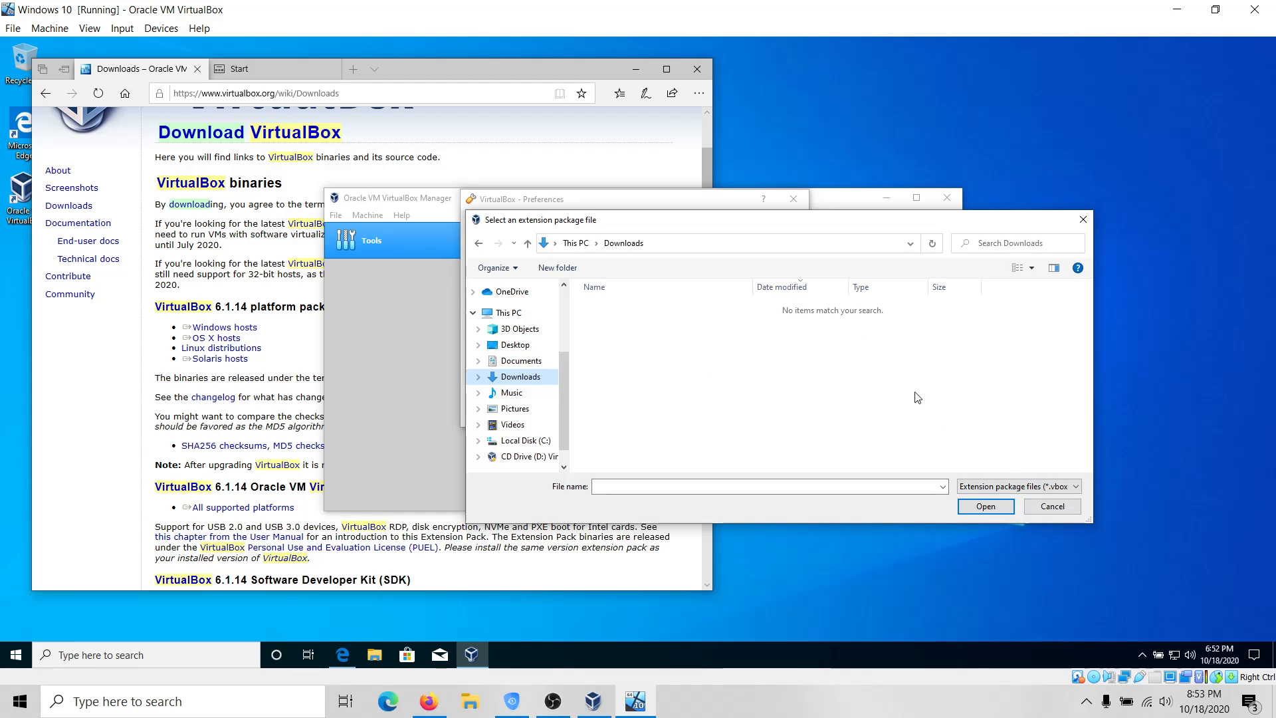
left_click(1057, 508)
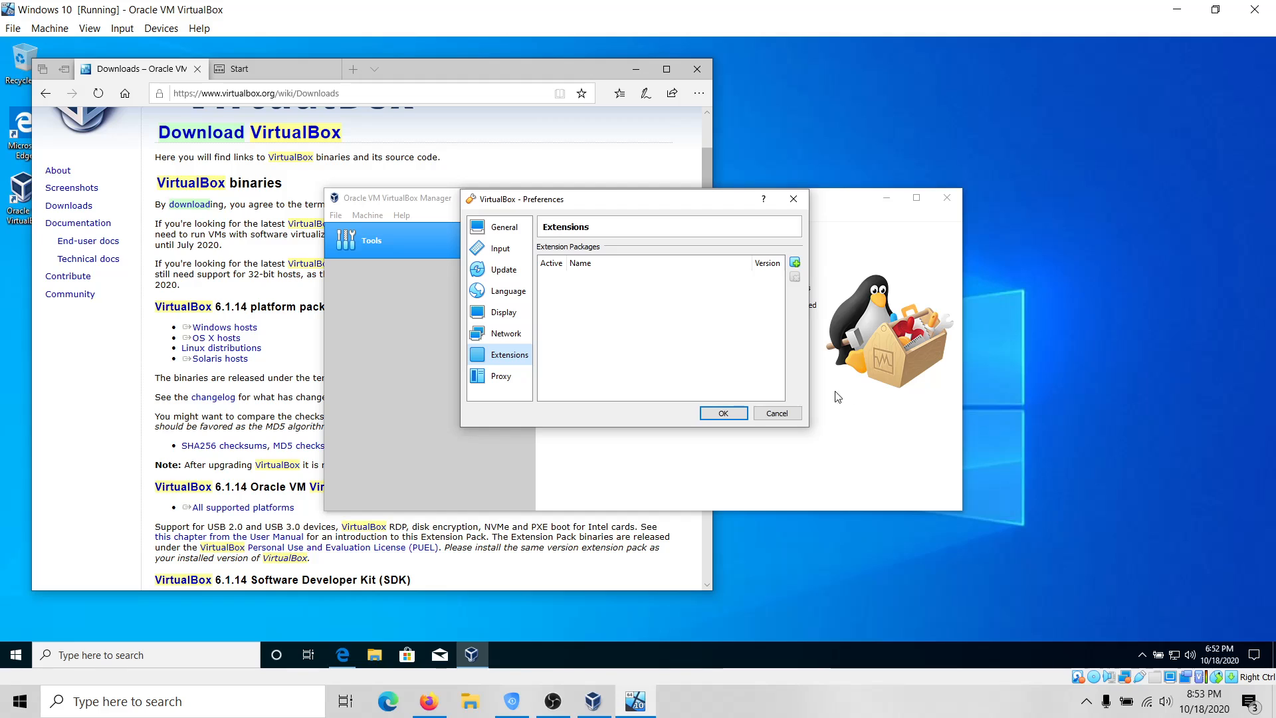
left_click(788, 415)
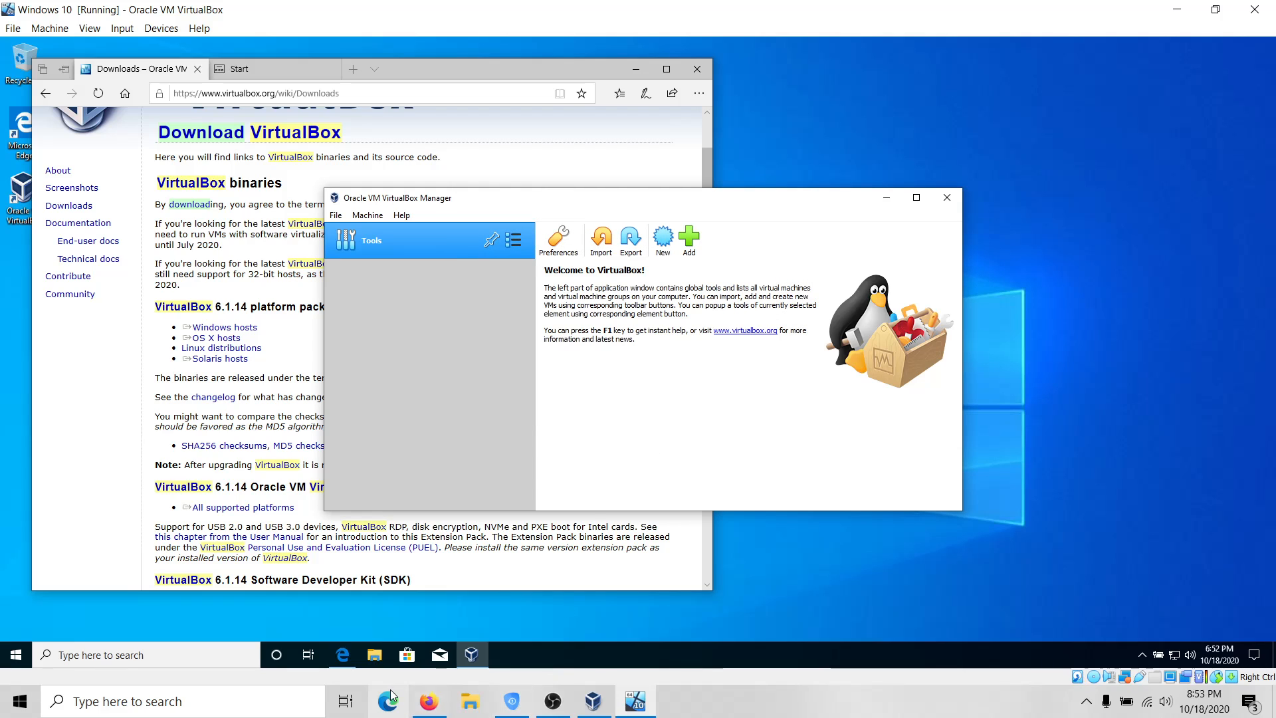
Check the empty Downloads and Documents folders, then start the all-platforms Extension Pack download.
left_click(376, 656)
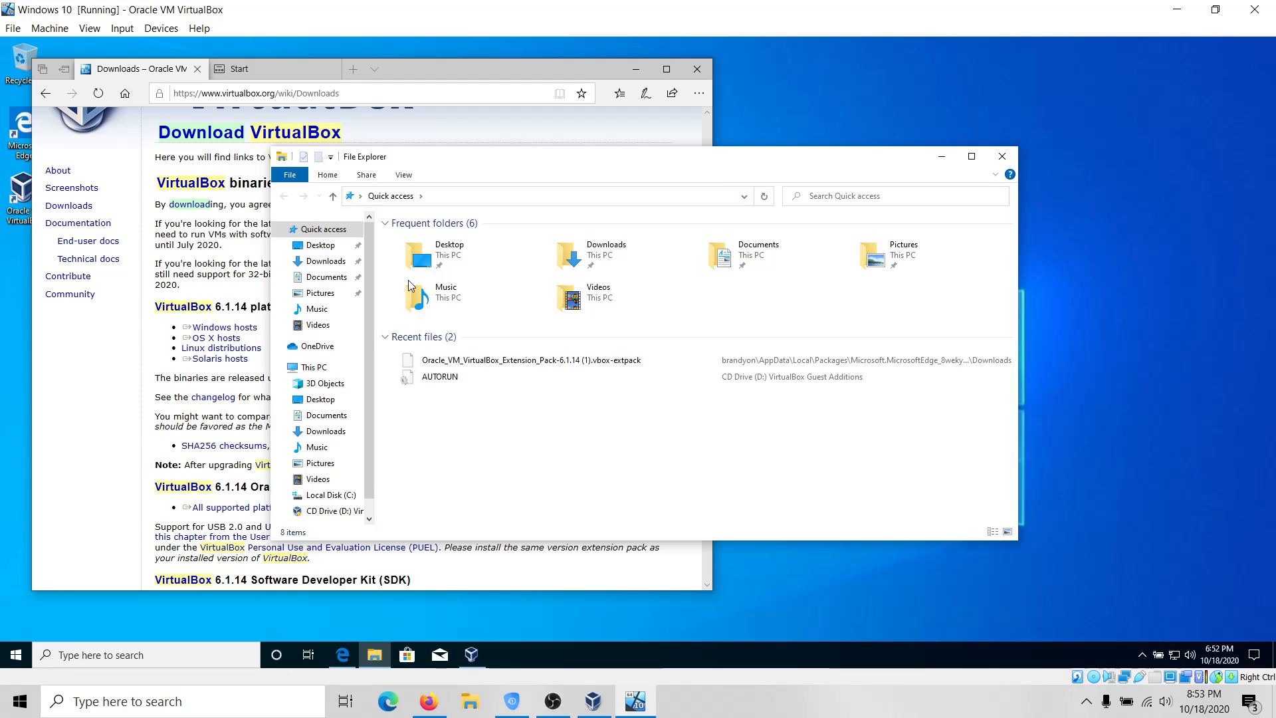
left_click(322, 261)
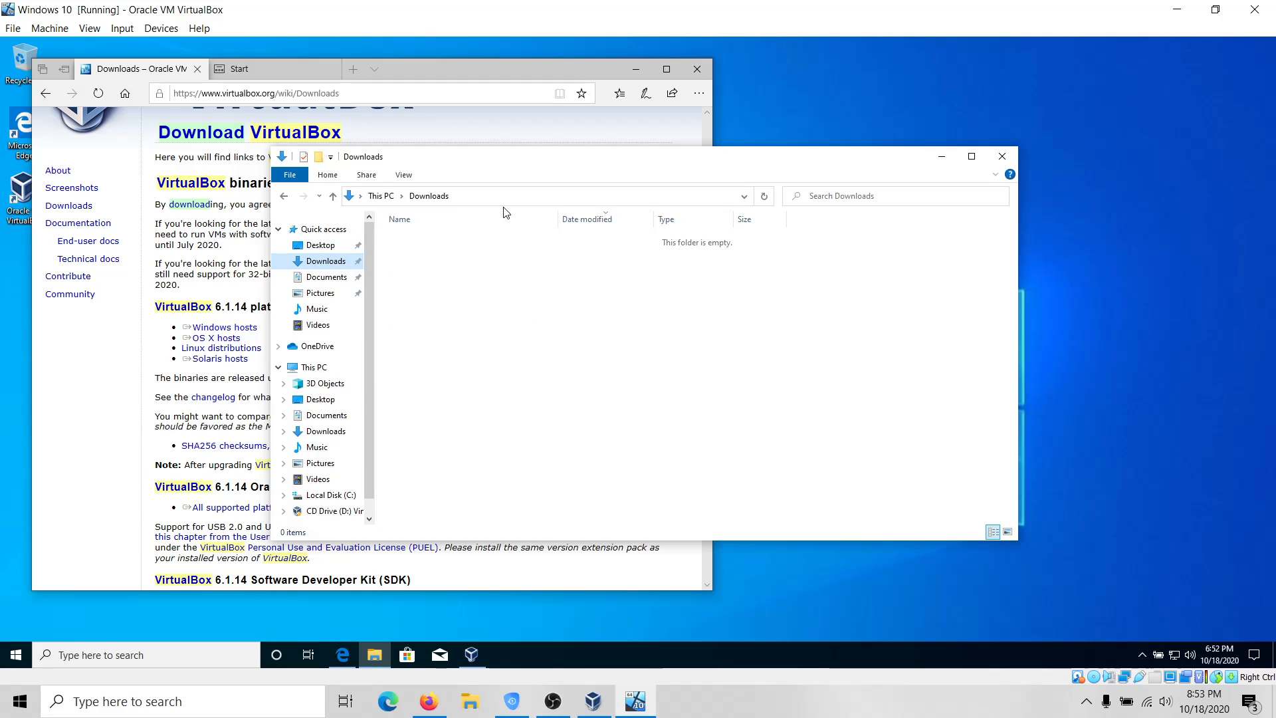
left_click(326, 277)
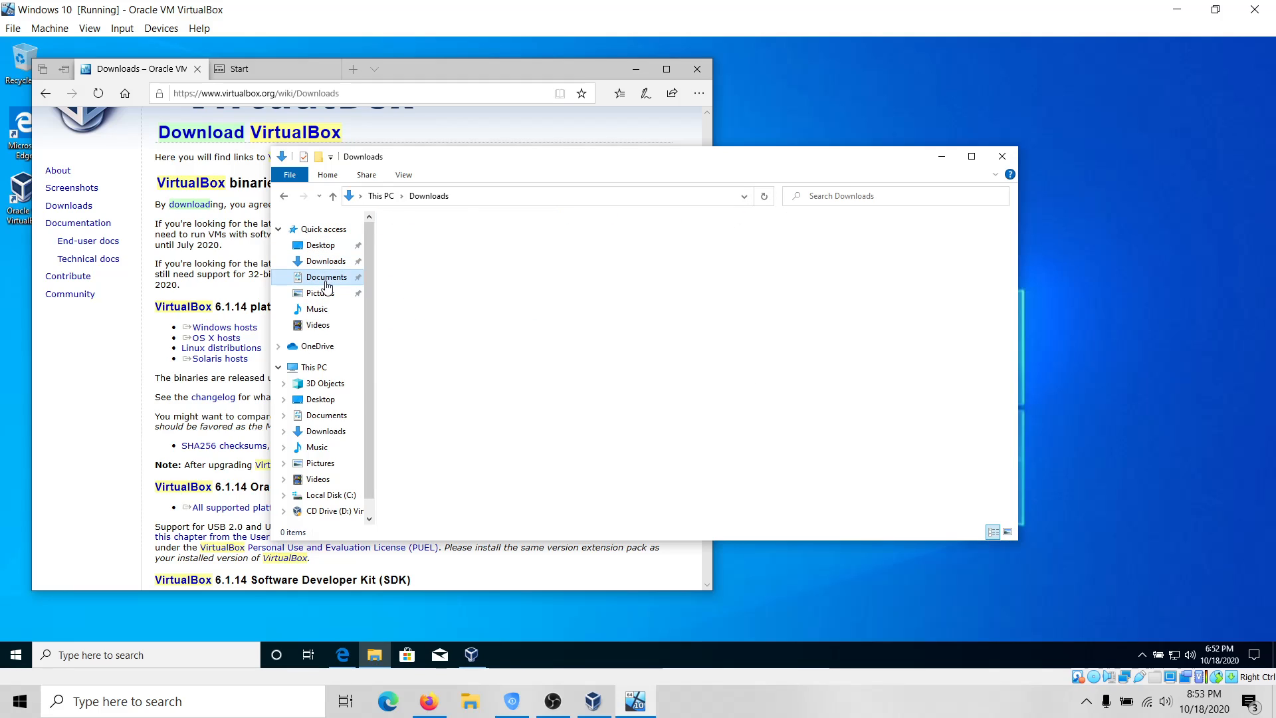
left_click(1002, 156)
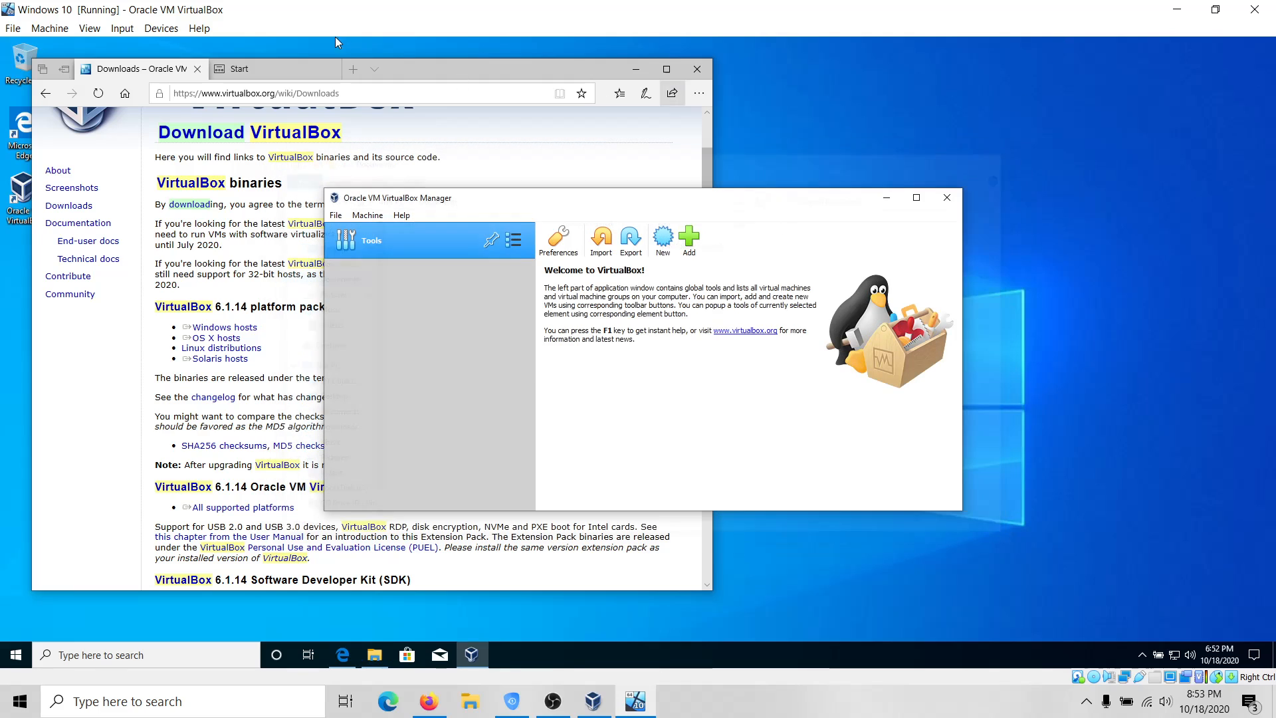
left_click(463, 143)
left_click(259, 515)
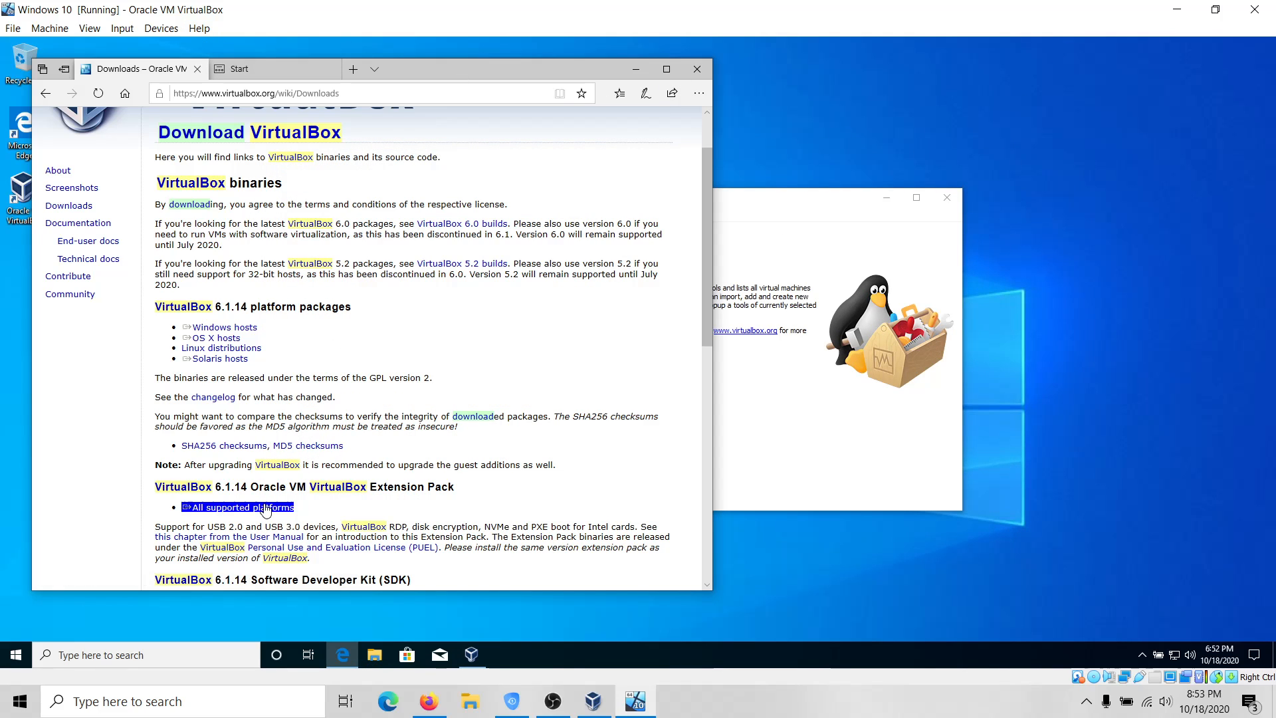
Save the Extension Pack and select Oracle_VM_VirtualBox_Extension_Pack-6.1.14.vbox-extpack in Preferences > Extensions.
left_click(492, 570)
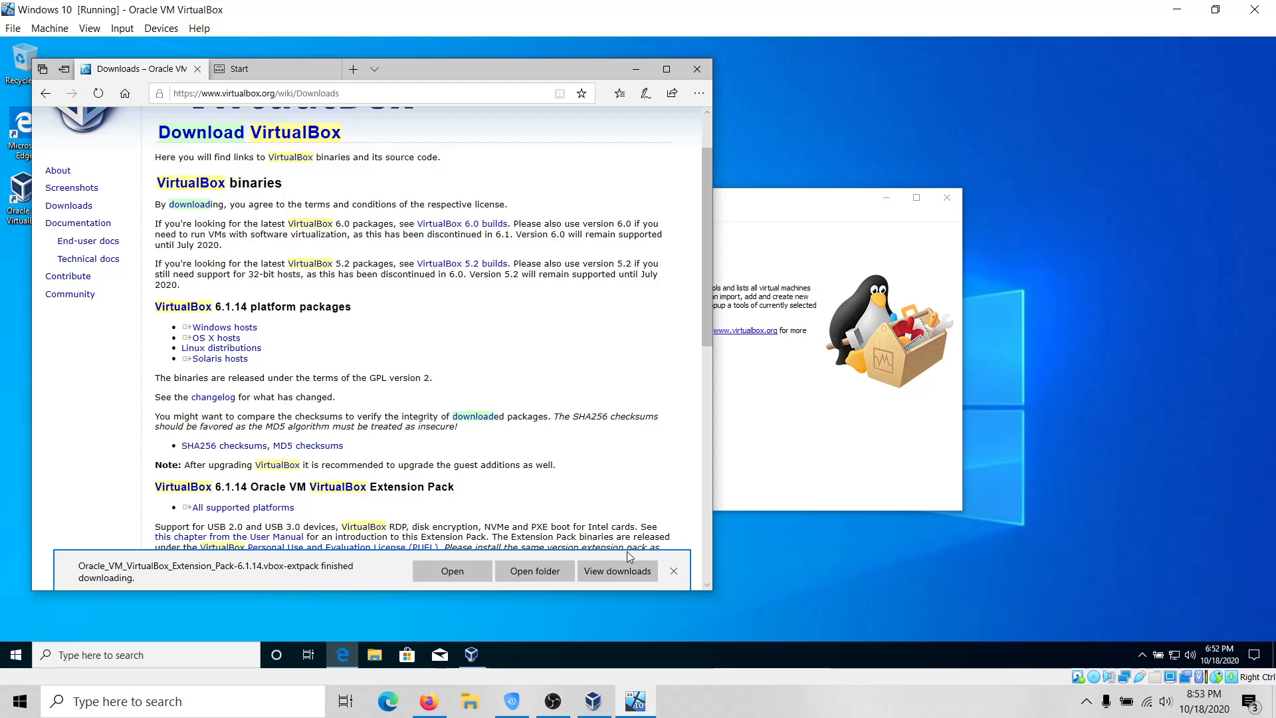
left_click(674, 570)
left_click(743, 482)
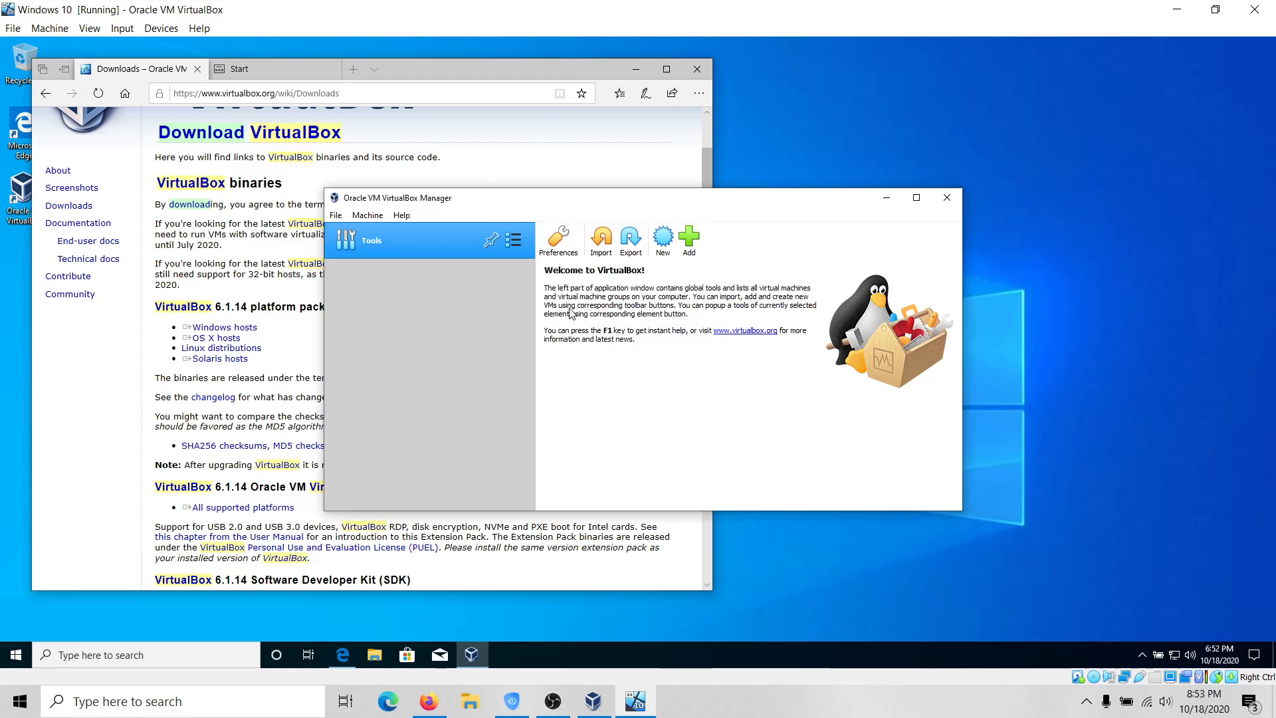
left_click(555, 246)
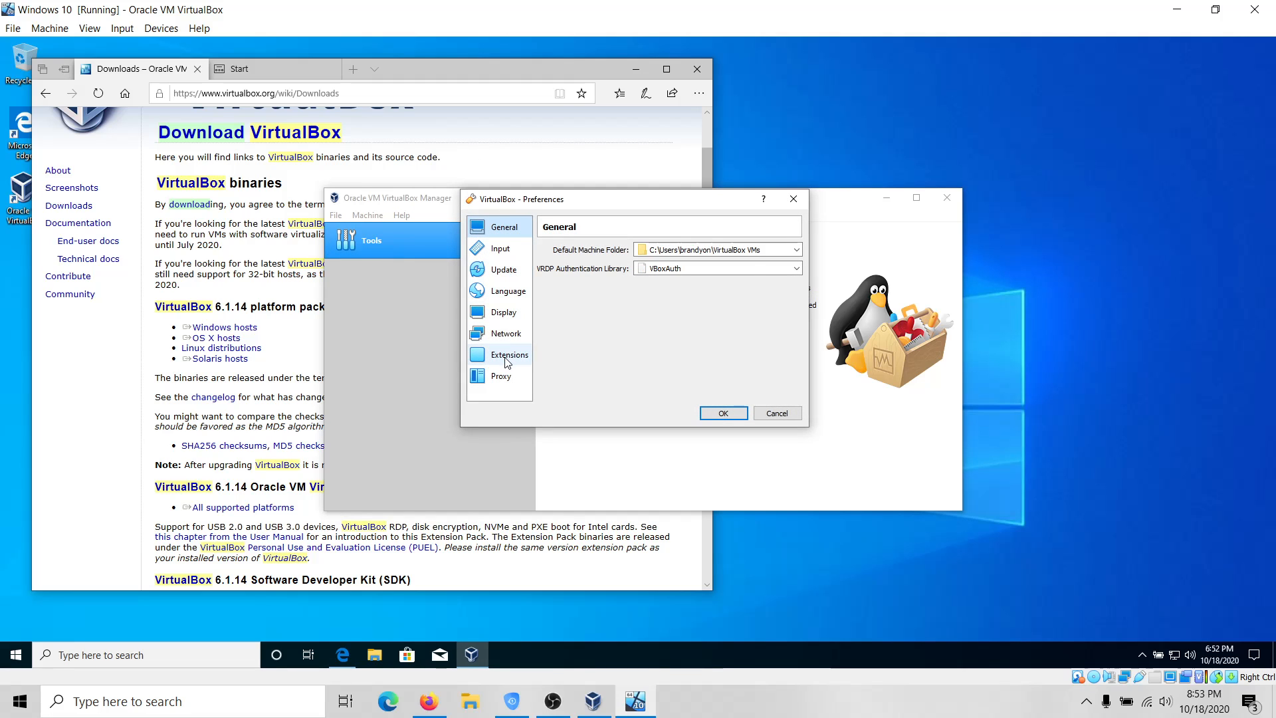
left_click(506, 355)
left_click(795, 263)
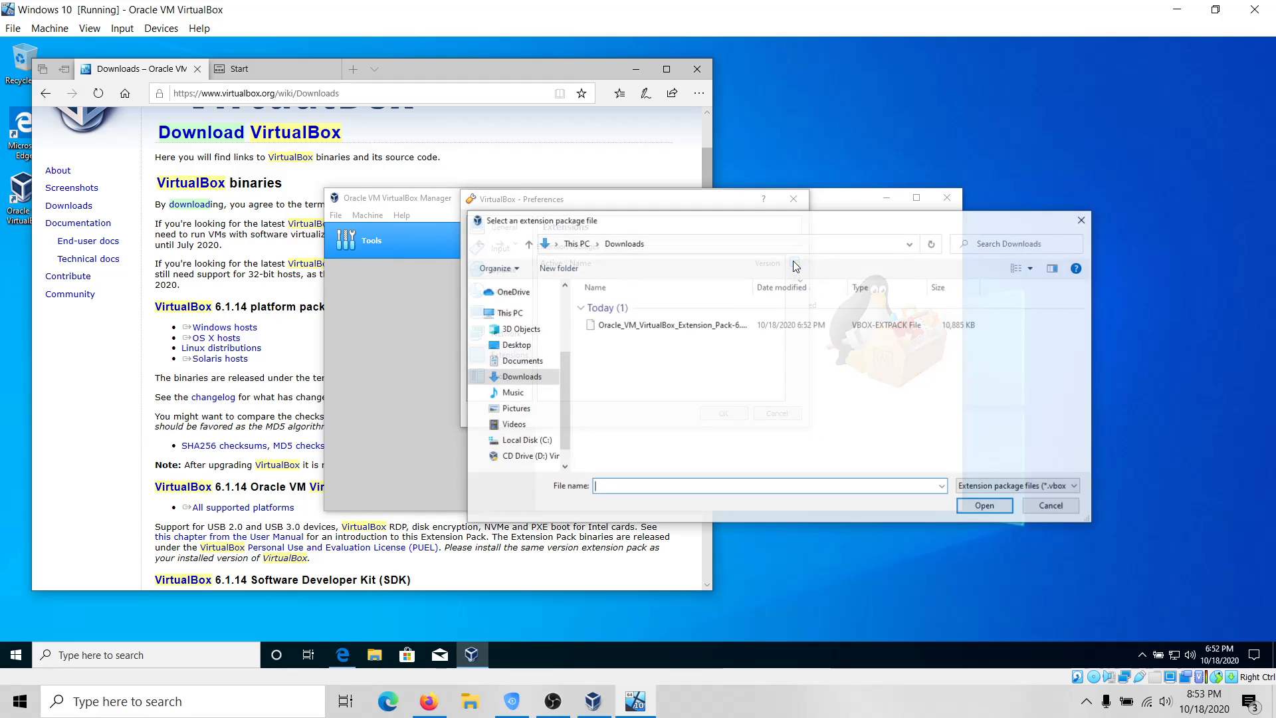
left_click(704, 332)
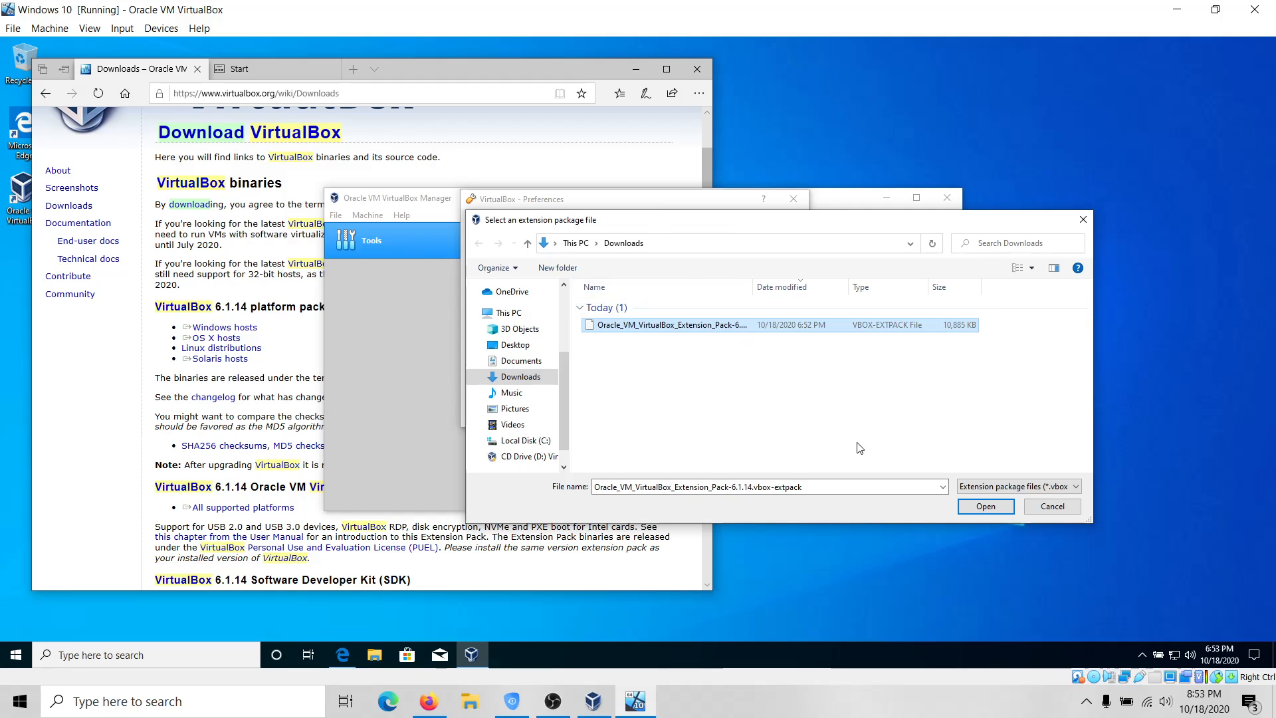
left_click(986, 506)
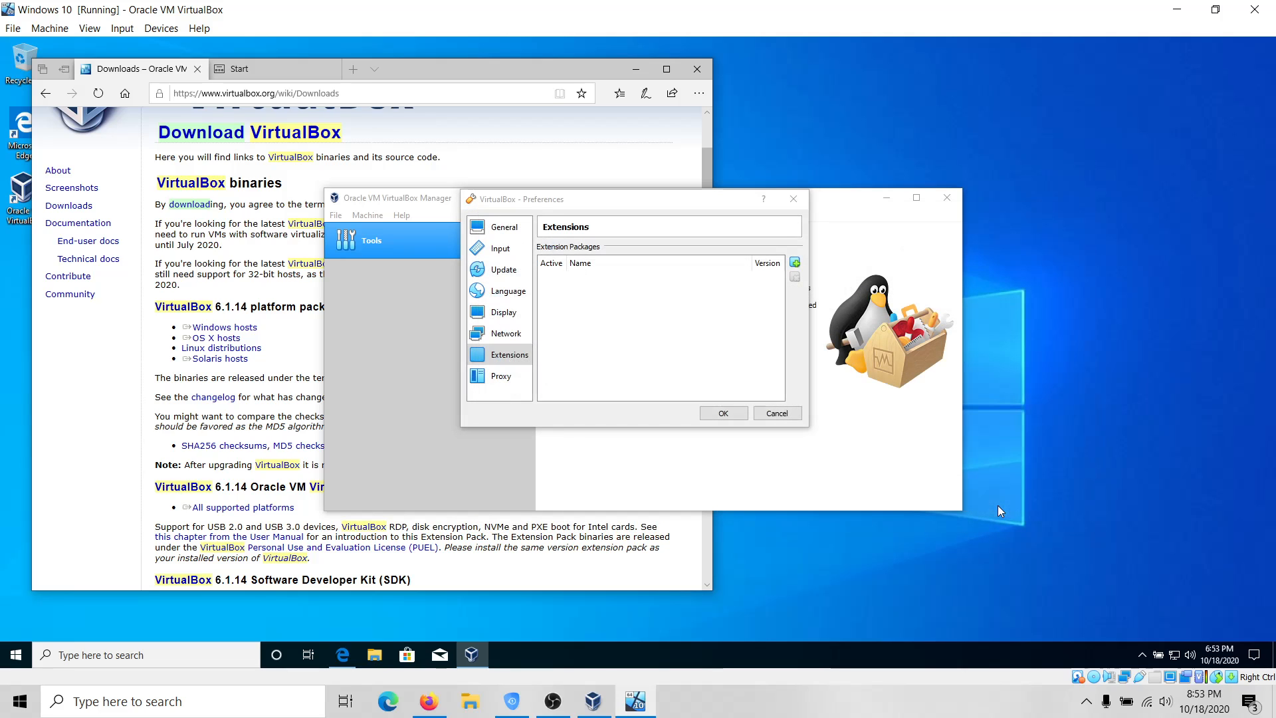
Install Extension Pack 6.1.14, accepting the license and admin prompt, then close Preferences with OK.
left_click(607, 390)
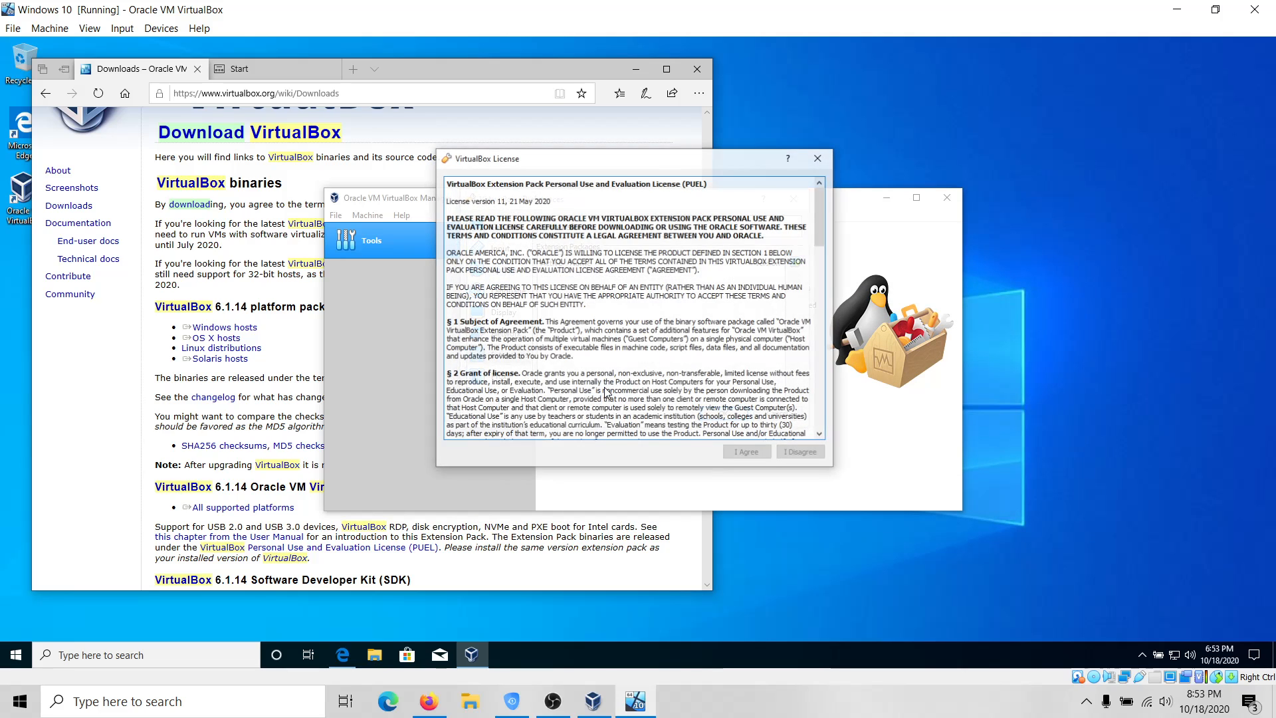
scroll(747, 218, "down", 10)
scroll(747, 219, "down", 6)
scroll(747, 218, "up", 15)
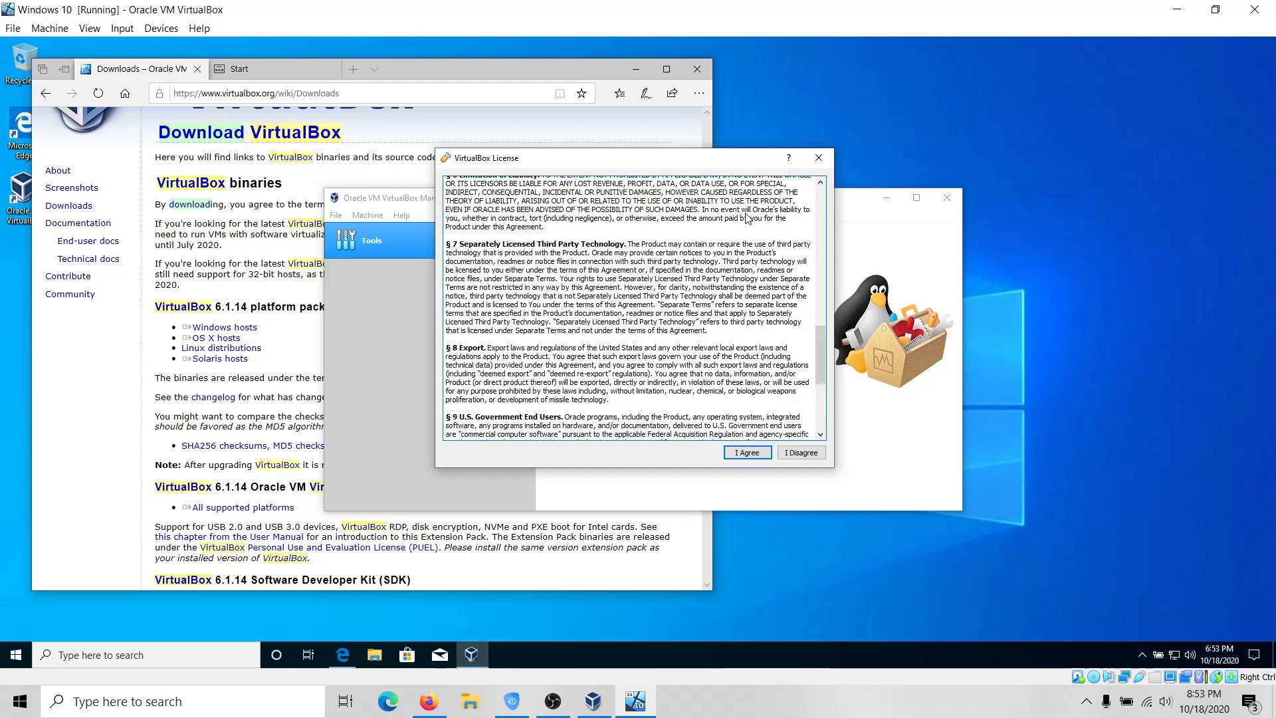
scroll(747, 218, "down", 4)
scroll(747, 218, "down", 6)
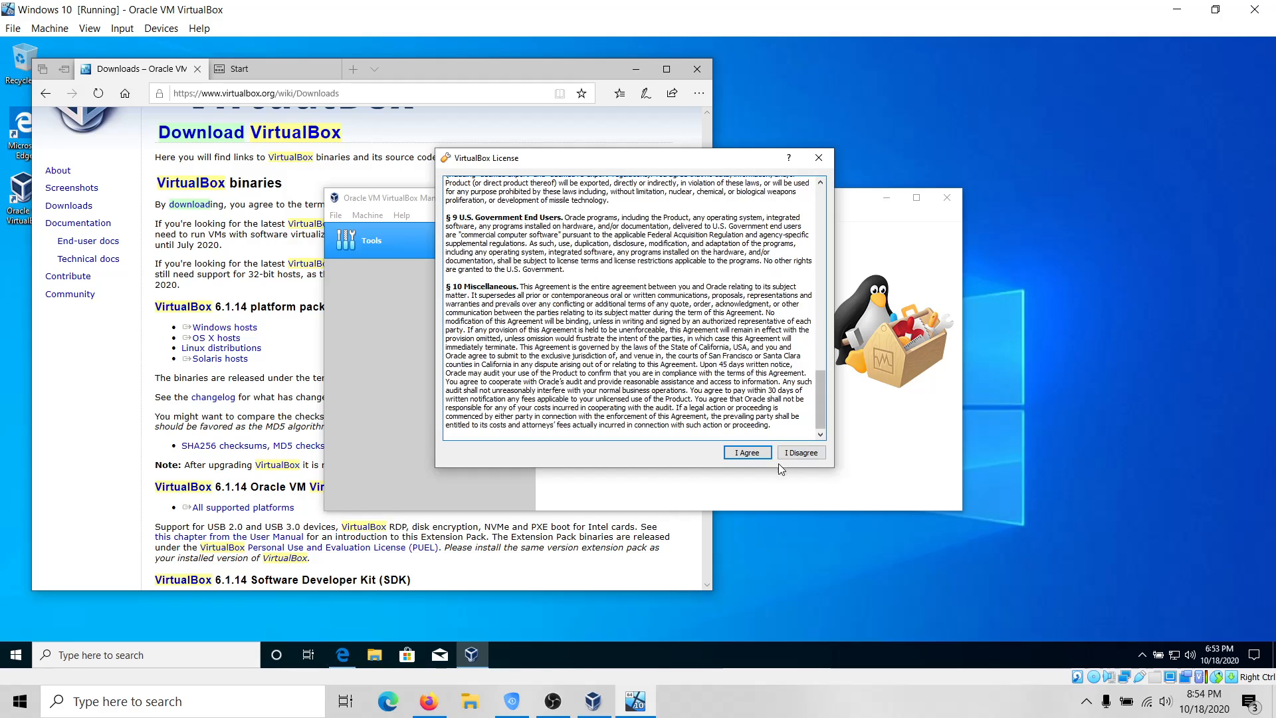
left_click(757, 452)
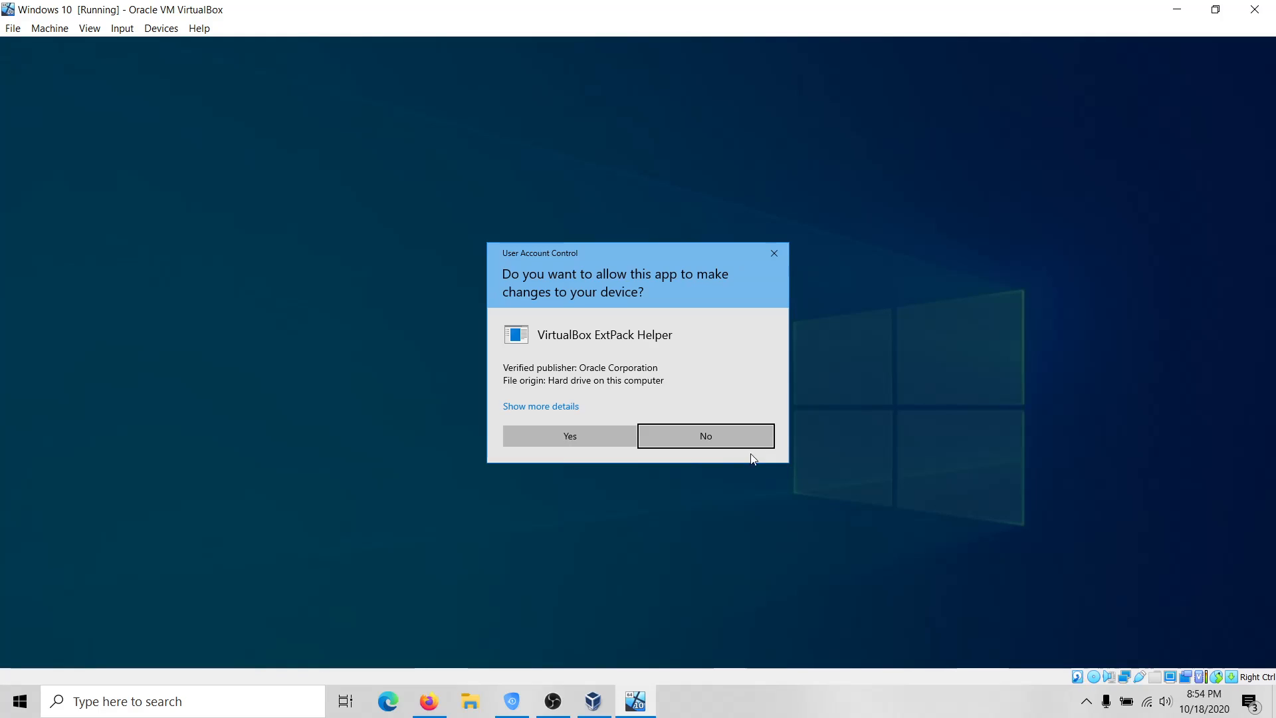
left_click(593, 444)
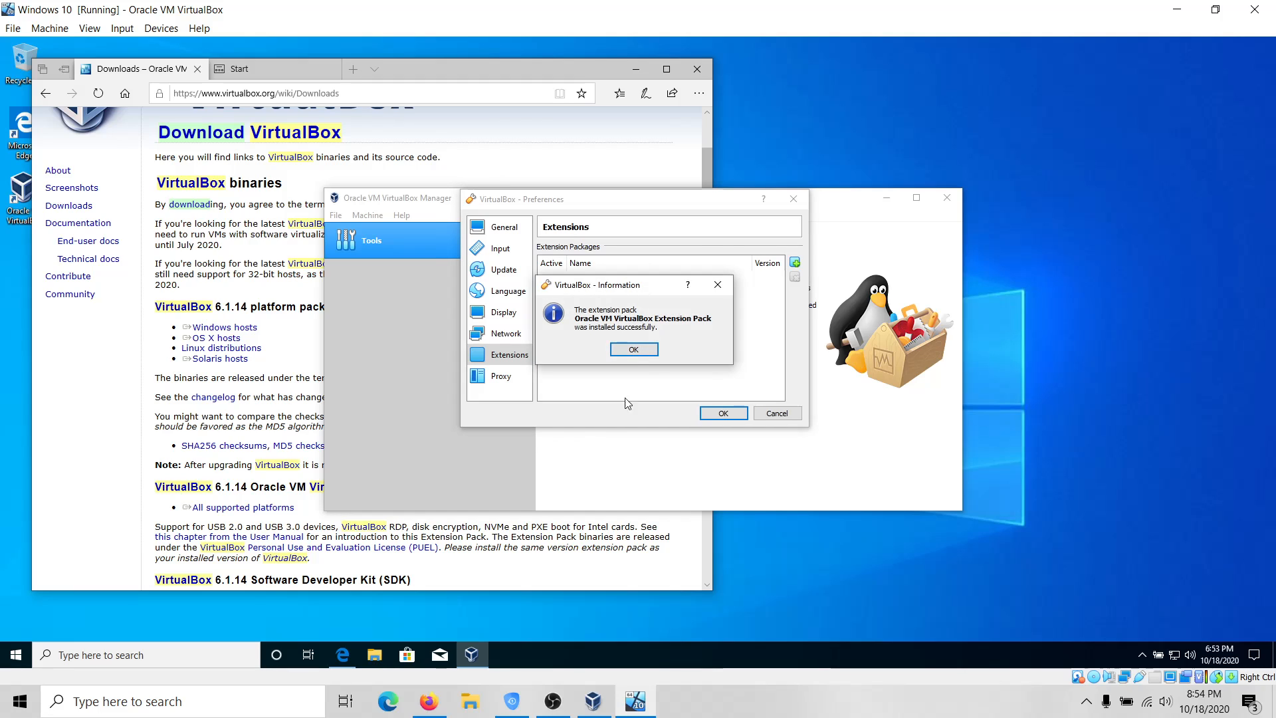
left_click(634, 351)
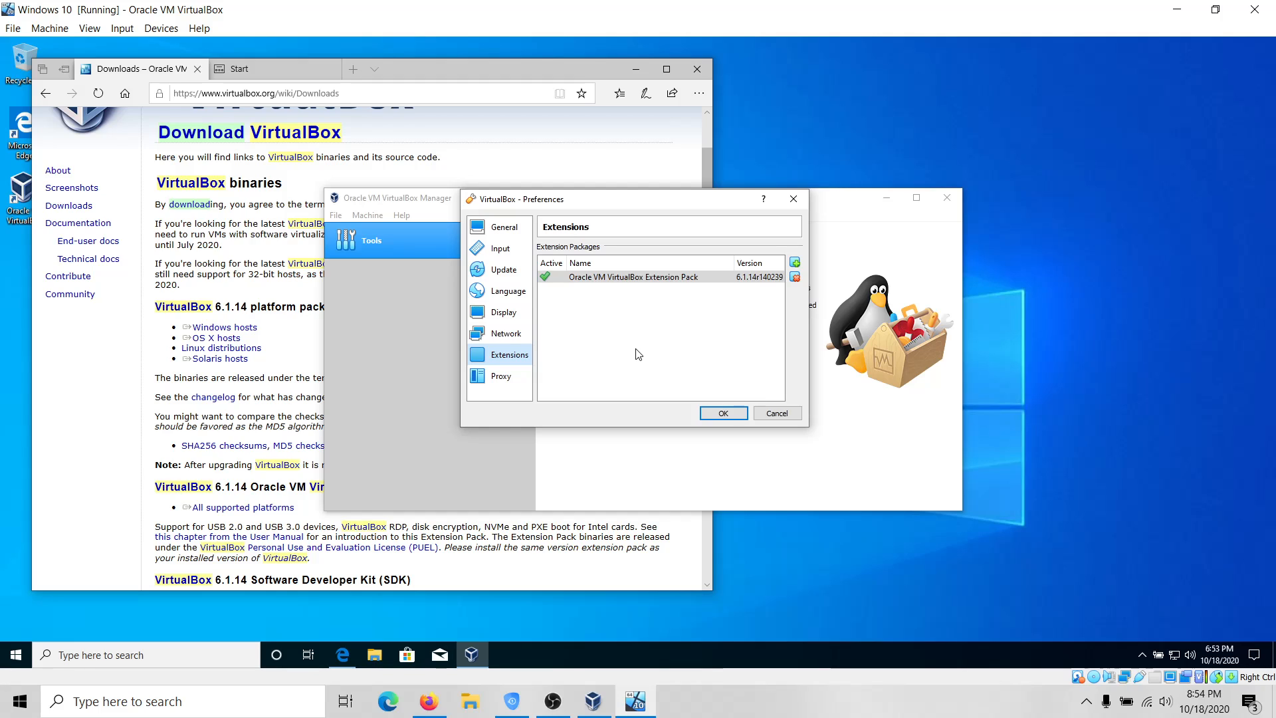
left_click(723, 413)
Close VirtualBox Manager and all Edge tabs, then power off the Windows 10 VM.
left_click(947, 197)
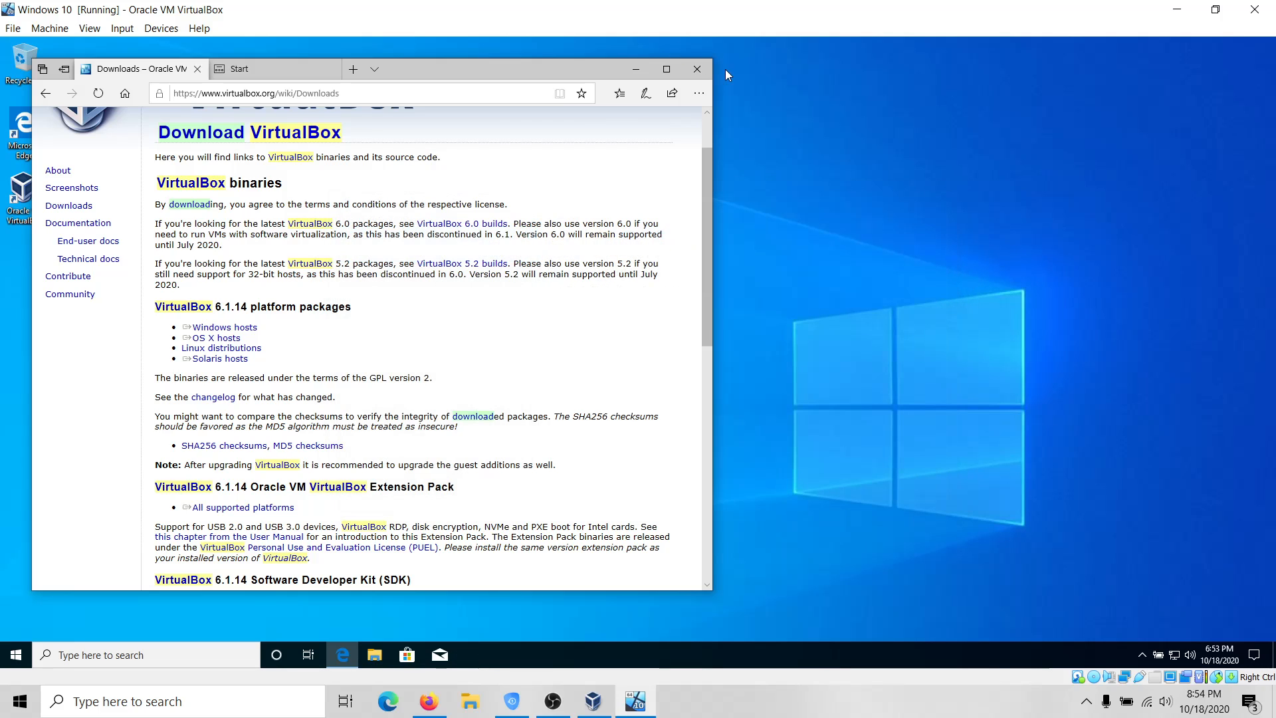
left_click(697, 69)
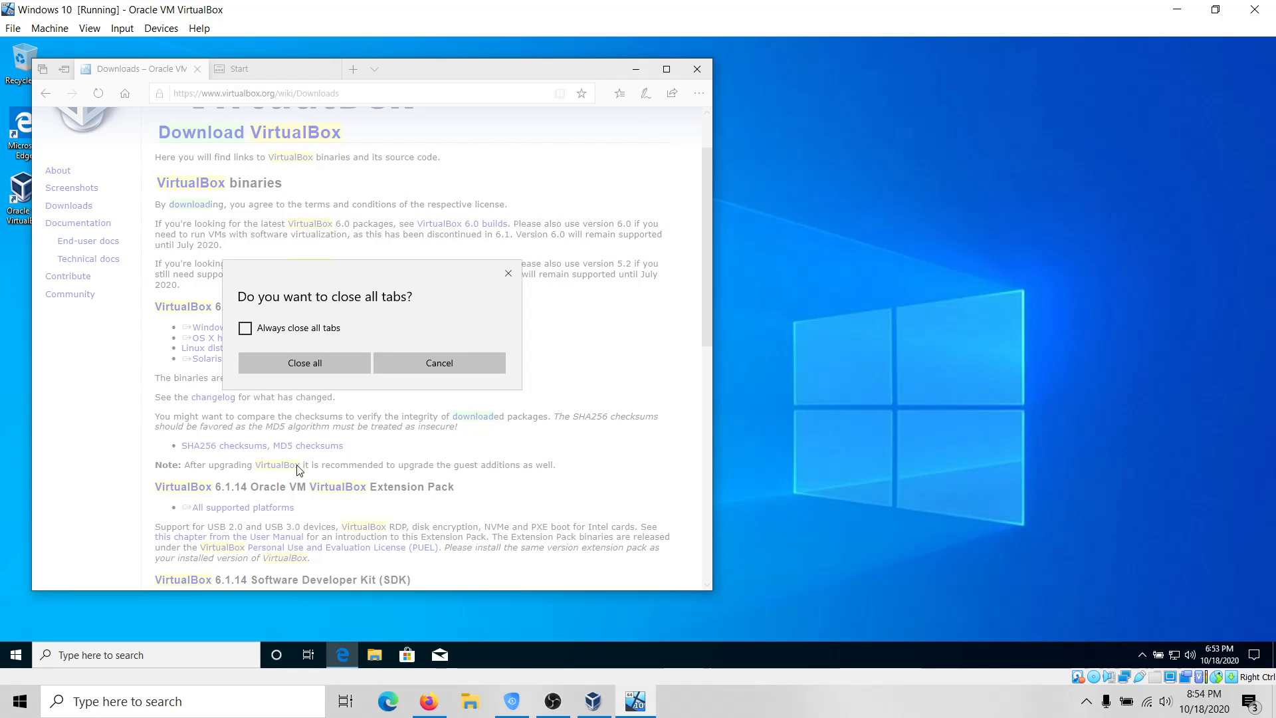
left_click(305, 366)
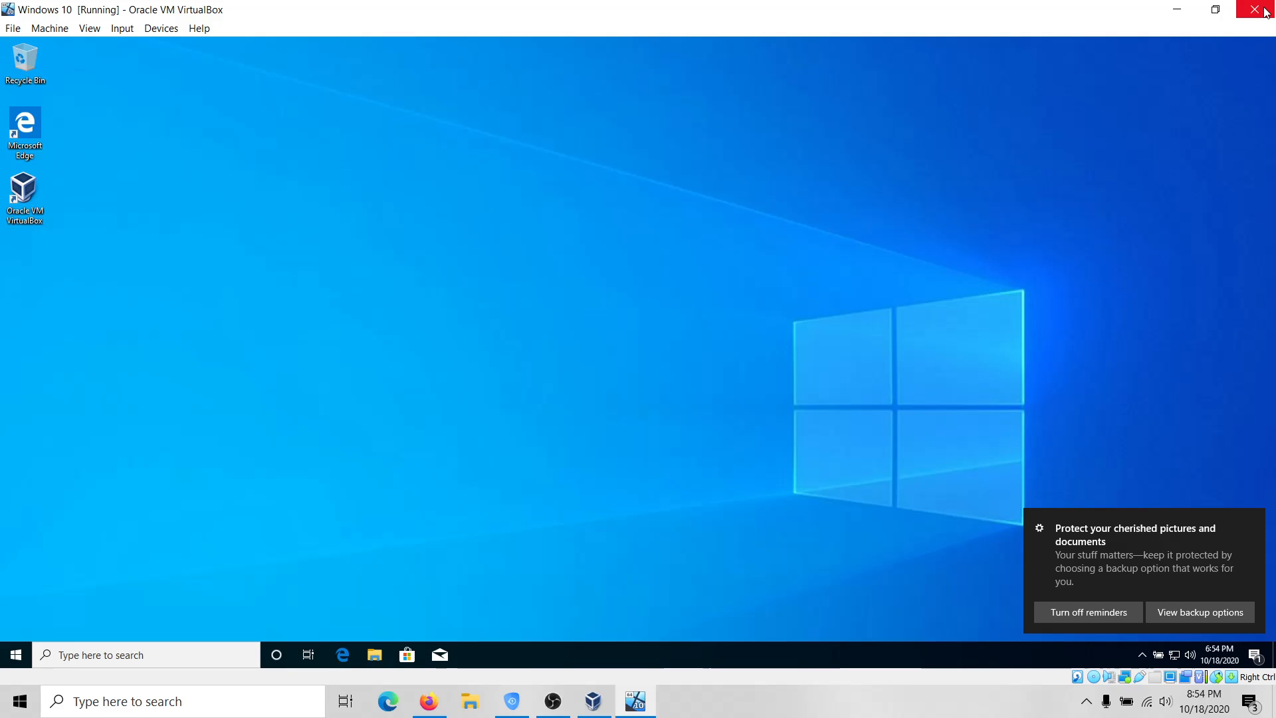
left_click(1258, 17)
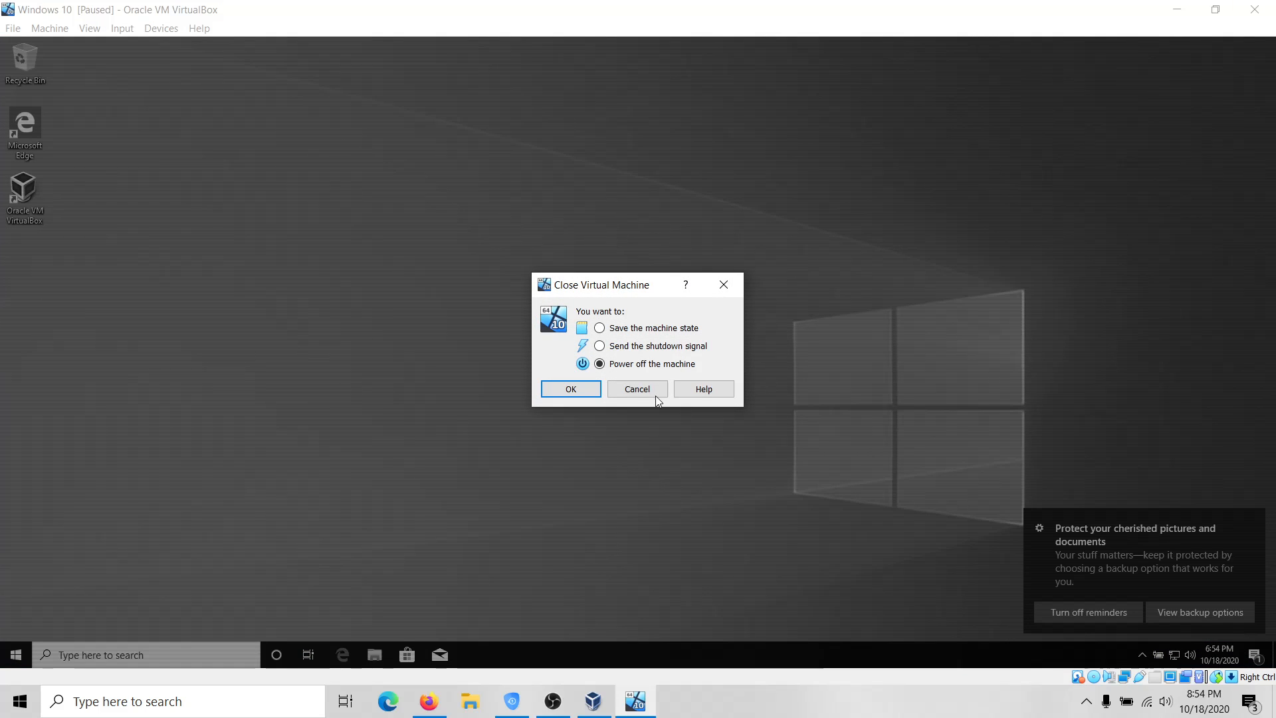
left_click(569, 388)
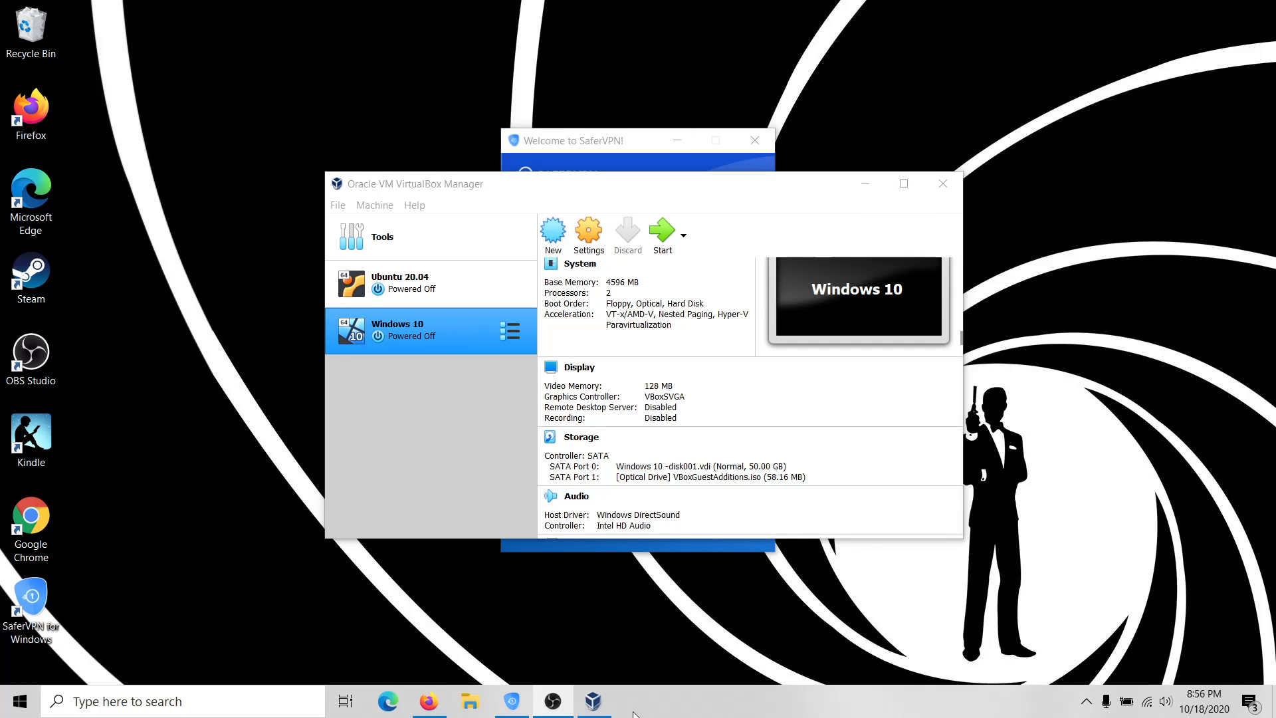
Switch to Firefox on the host from the taskbar.
left_click(429, 699)
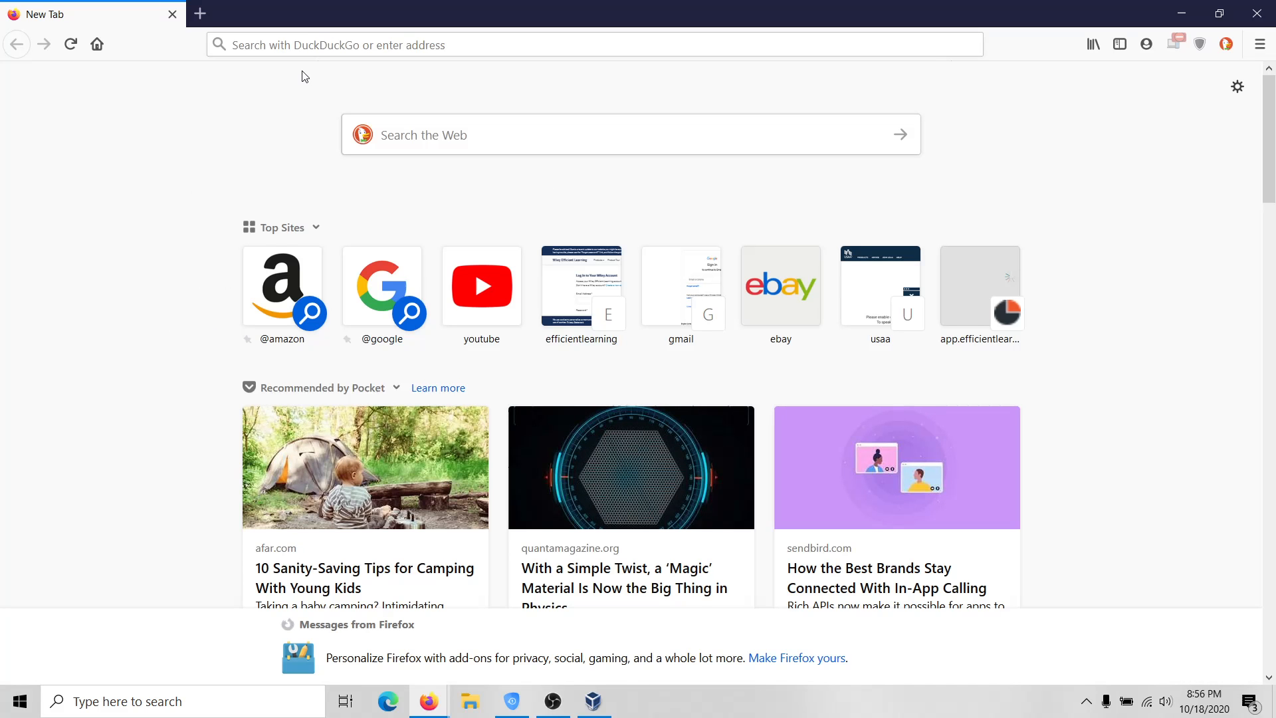
Search the web for 'lubuntu 20.04' and open the lubuntu.me downloads page.
left_click(322, 39)
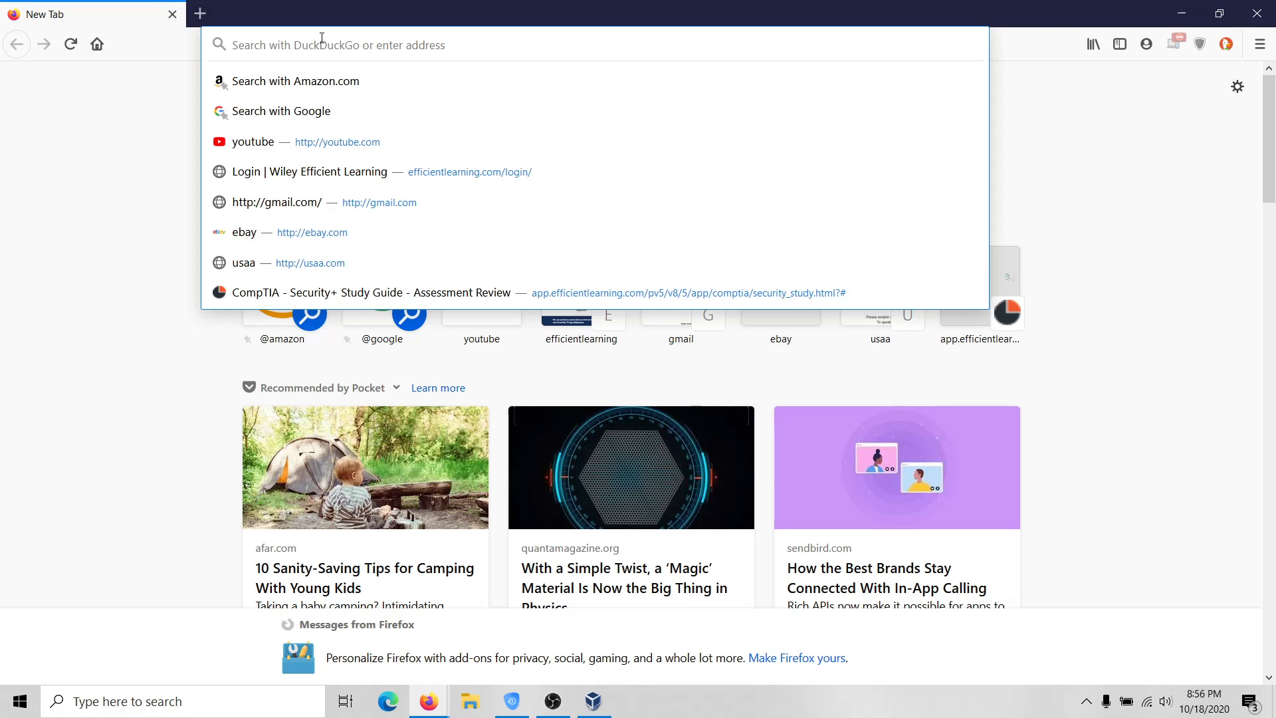
type("lu")
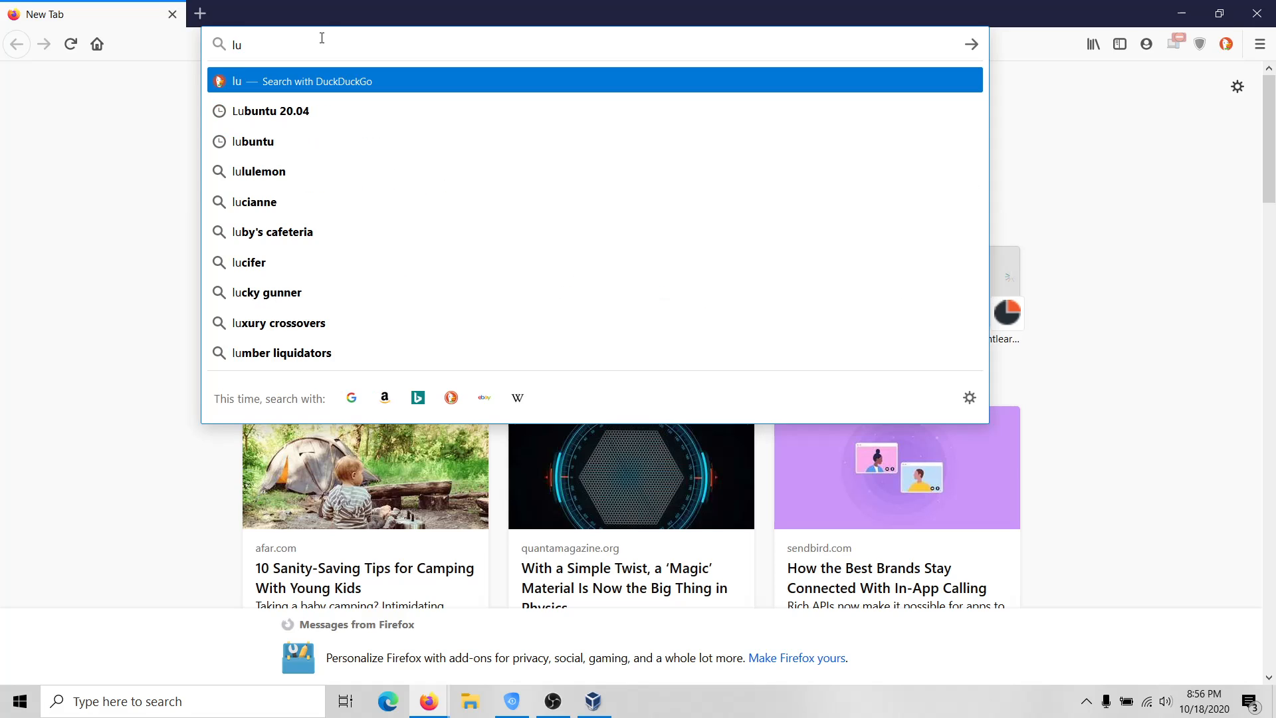
type("buntu")
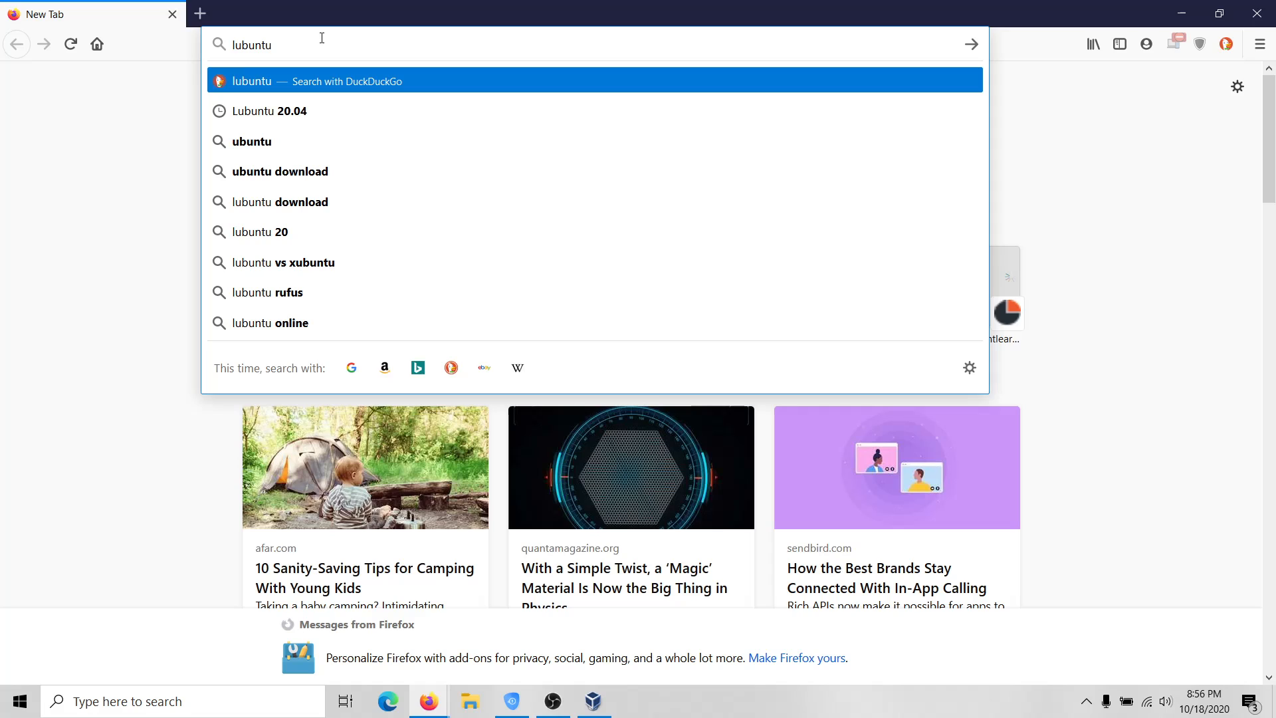
type(" 20.04")
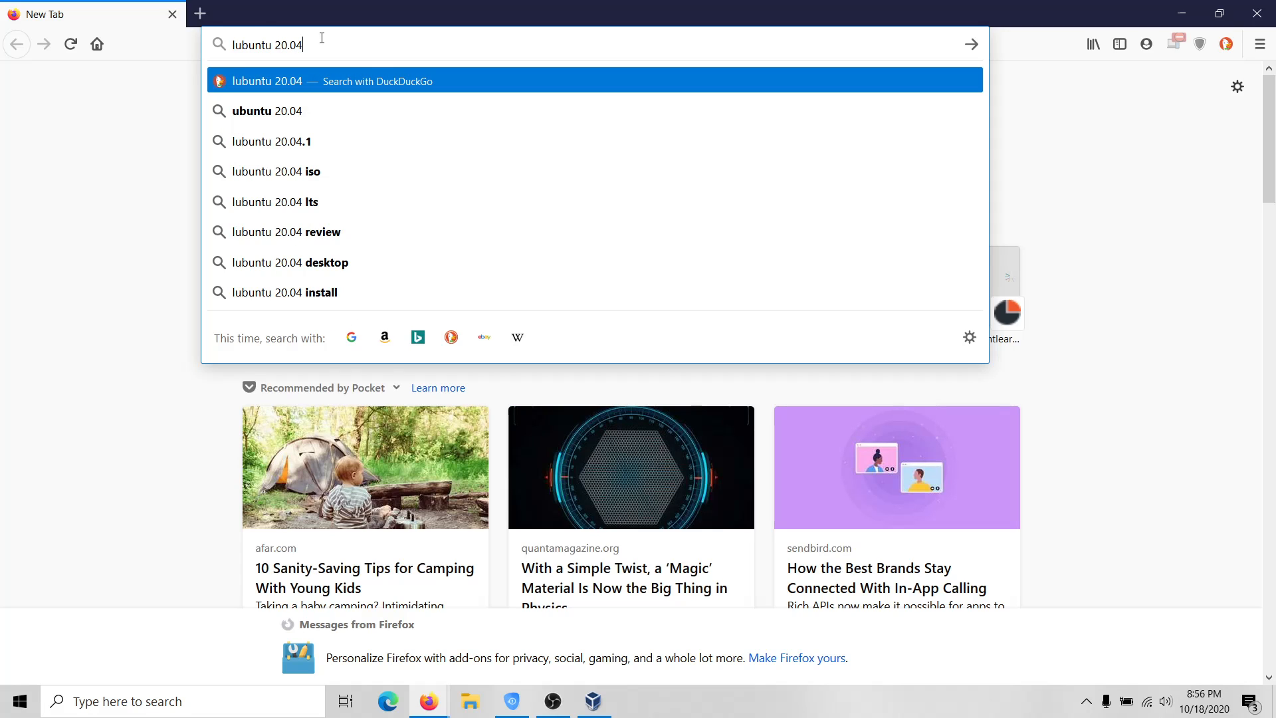
key("Return")
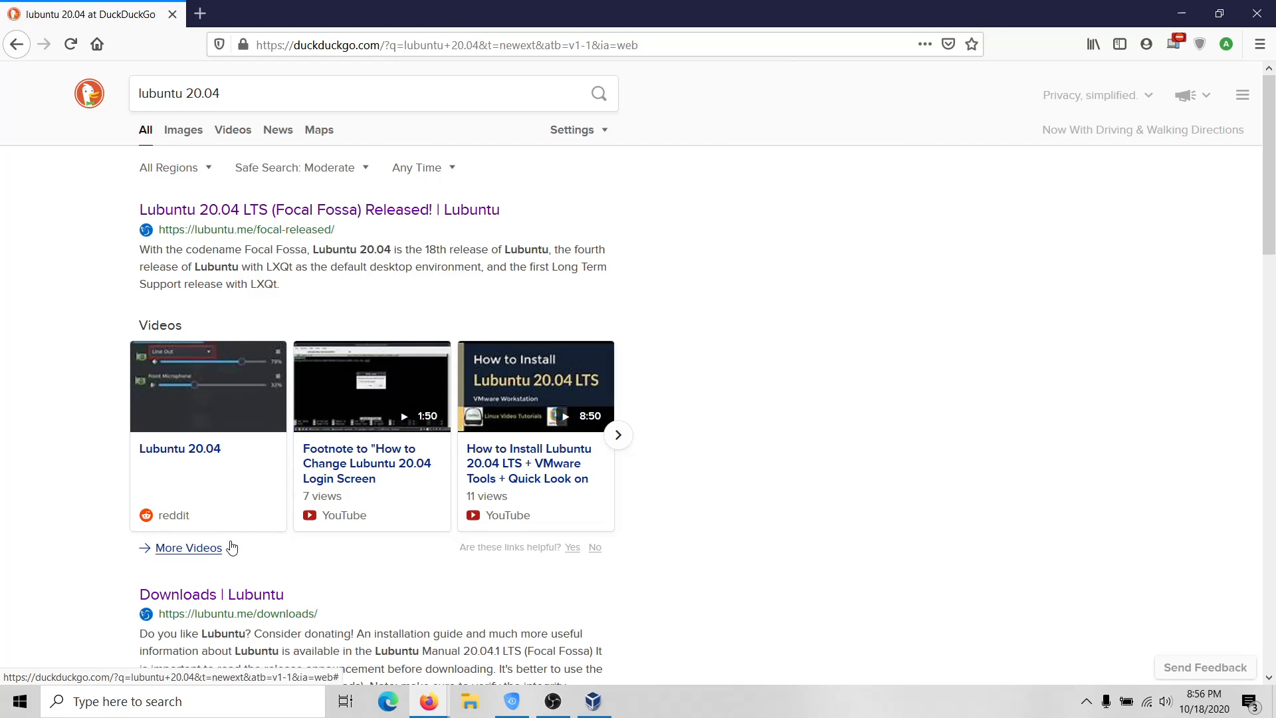
left_click(240, 603)
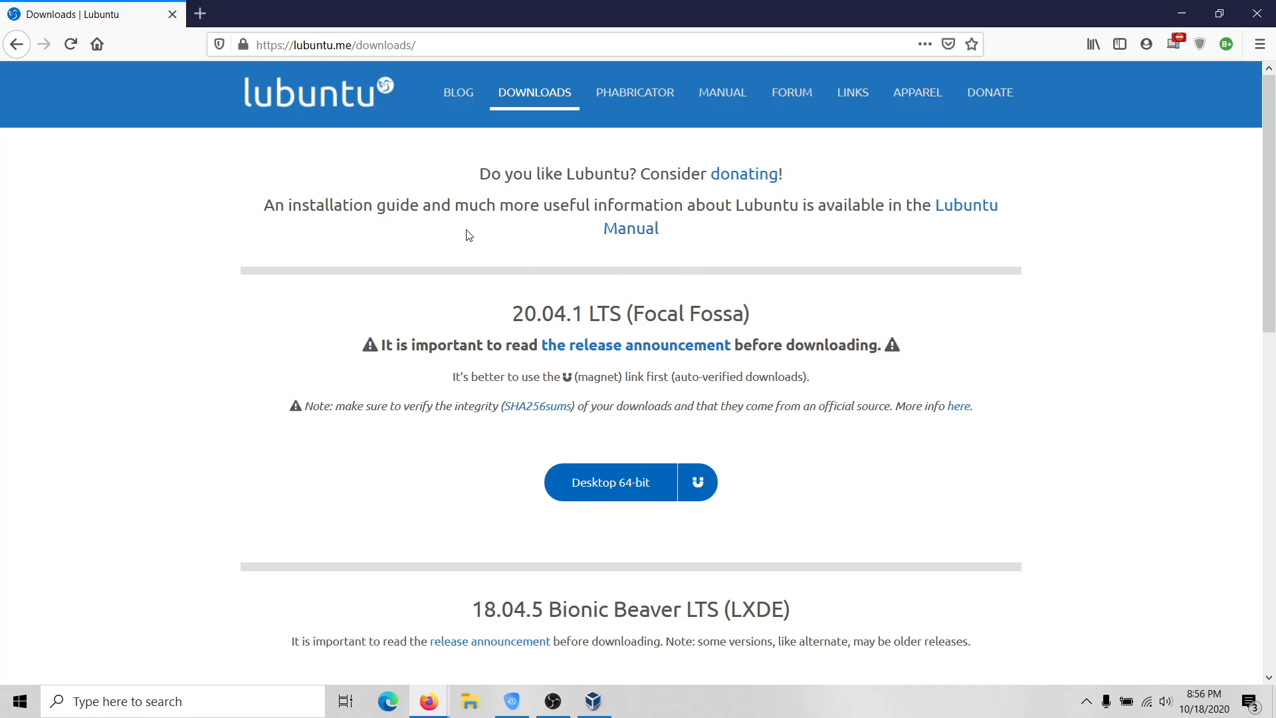
Save the Lubuntu 20.04.1 Desktop 64-bit ISO and bring VirtualBox Manager back to front.
scroll(559, 285, "down", 1)
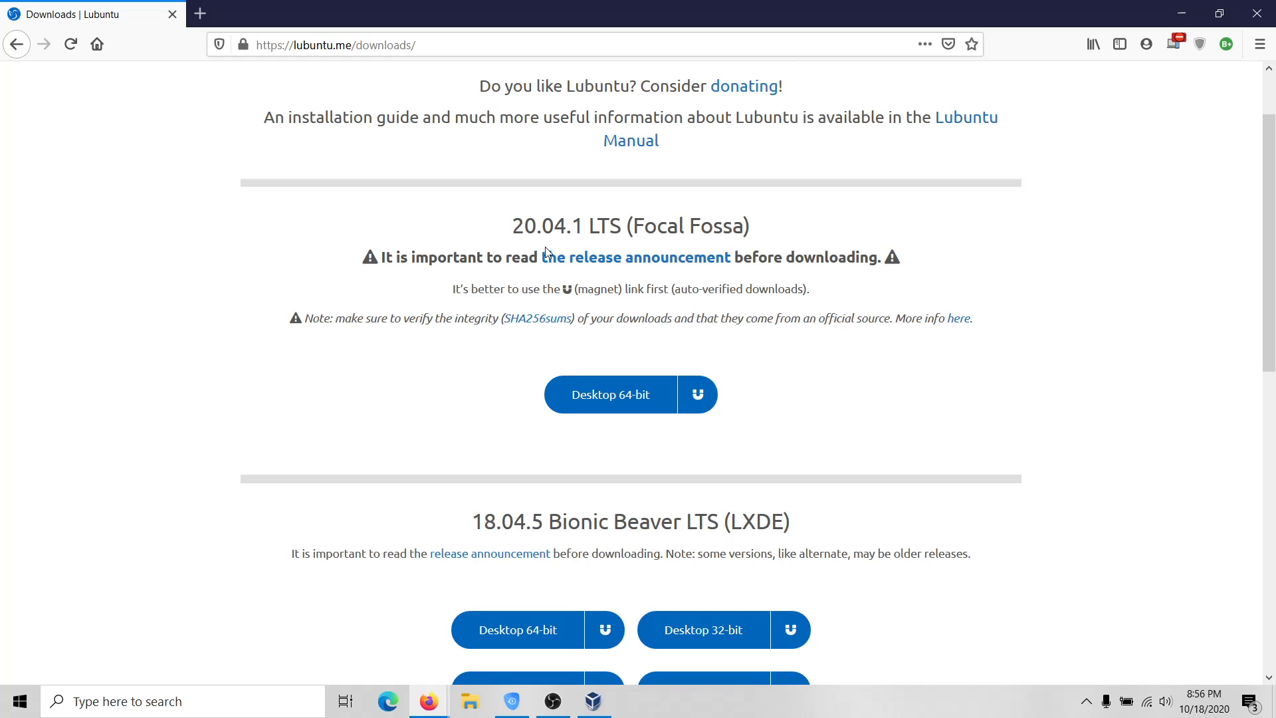
scroll(545, 247, "down", 2)
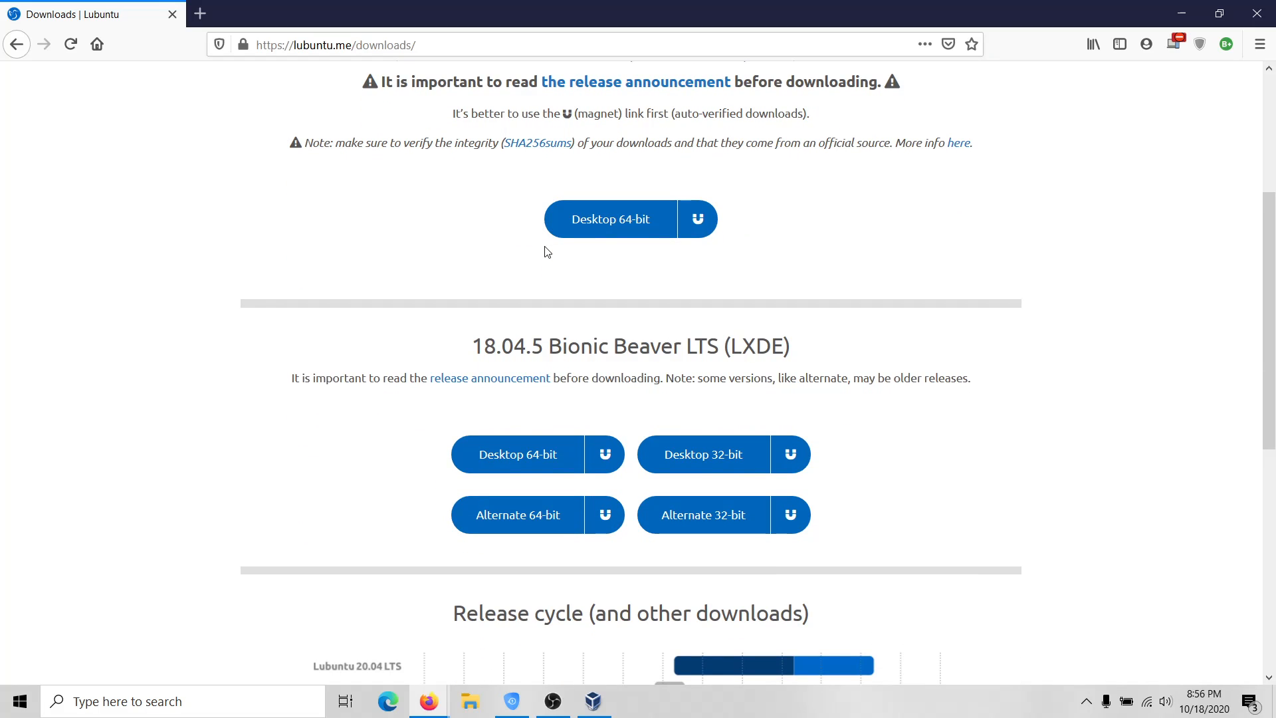
scroll(546, 251, "down", 2)
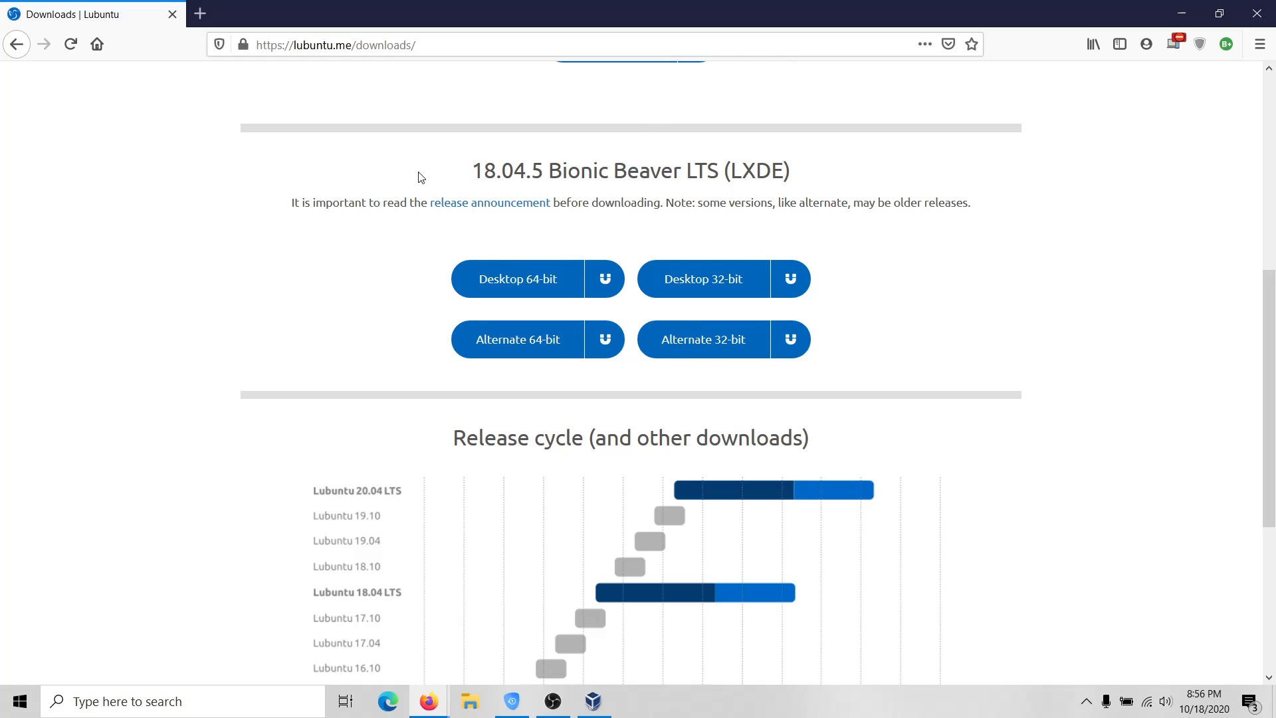
scroll(561, 179, "down", 3)
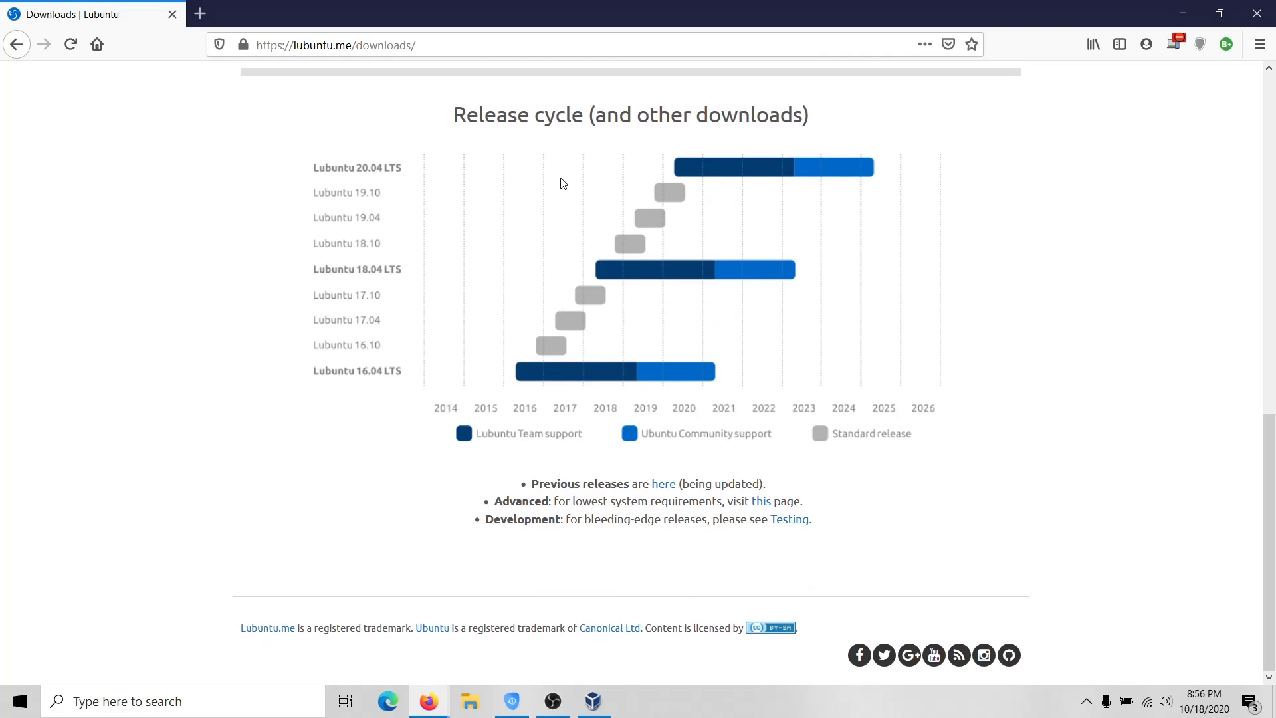
scroll(560, 178, "up", 4)
scroll(560, 179, "down", 3)
scroll(1041, 302, "up", 15)
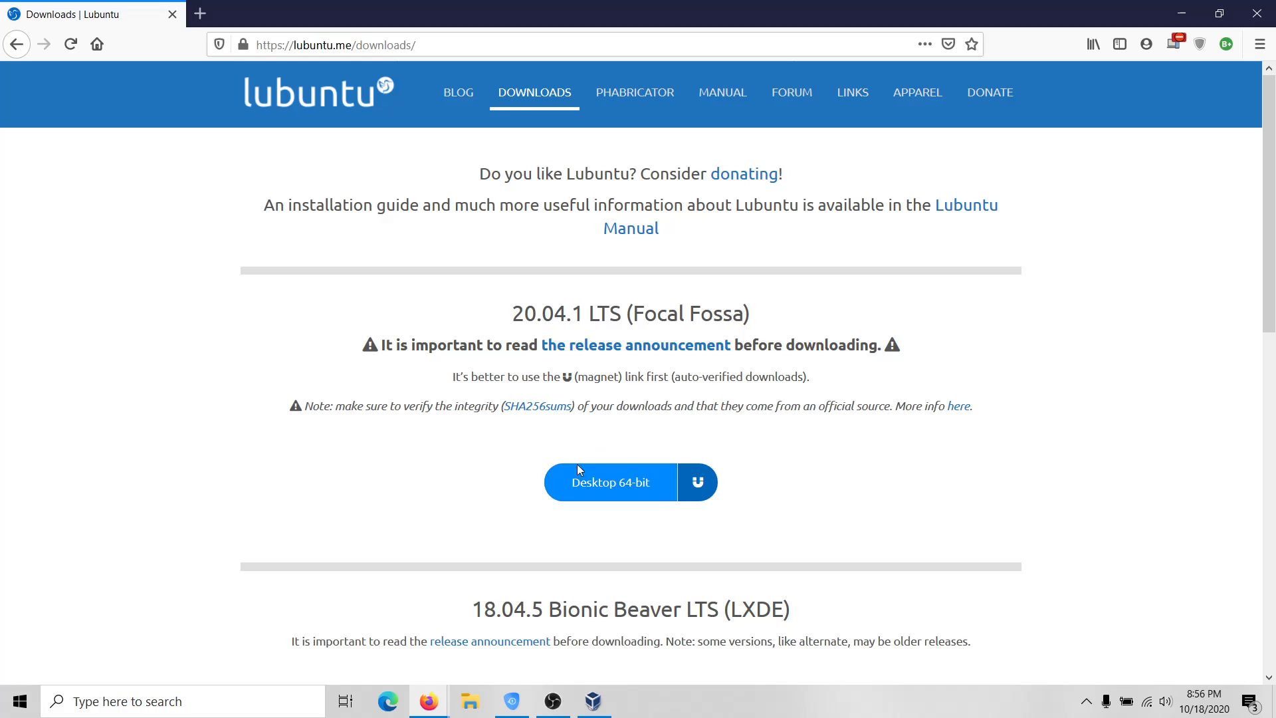
left_click(604, 491)
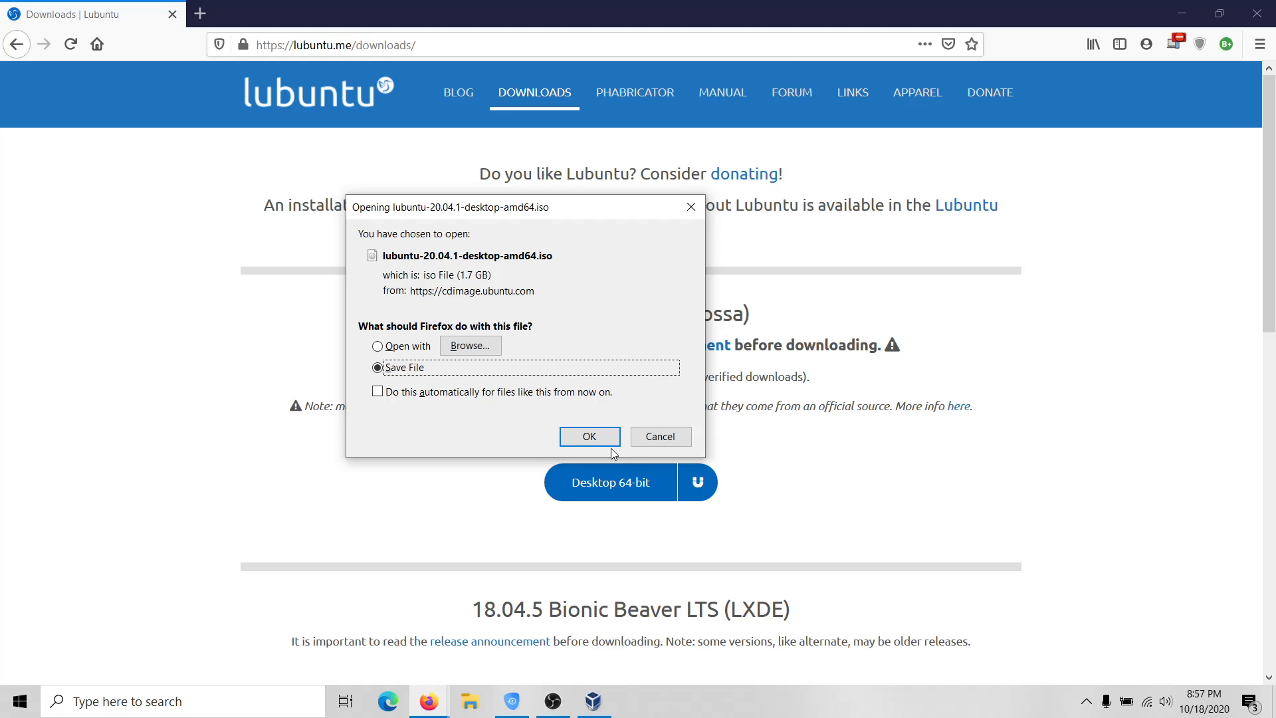
left_click(589, 437)
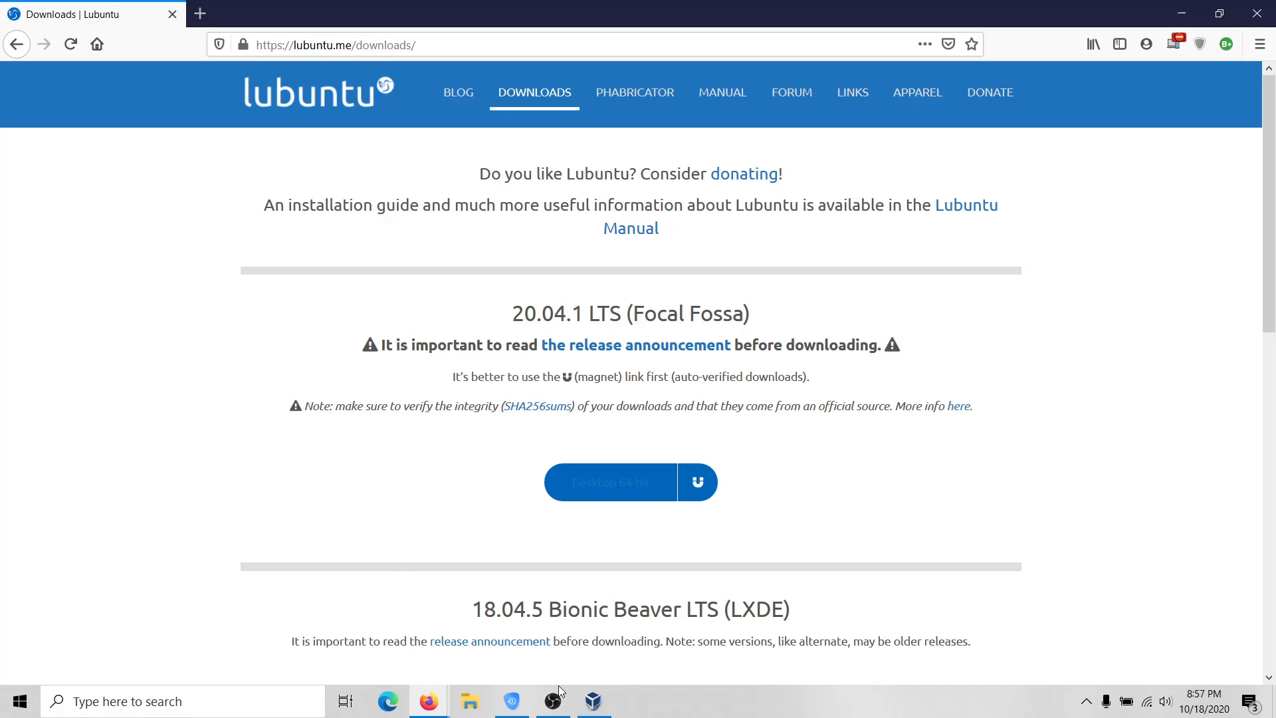
left_click(609, 710)
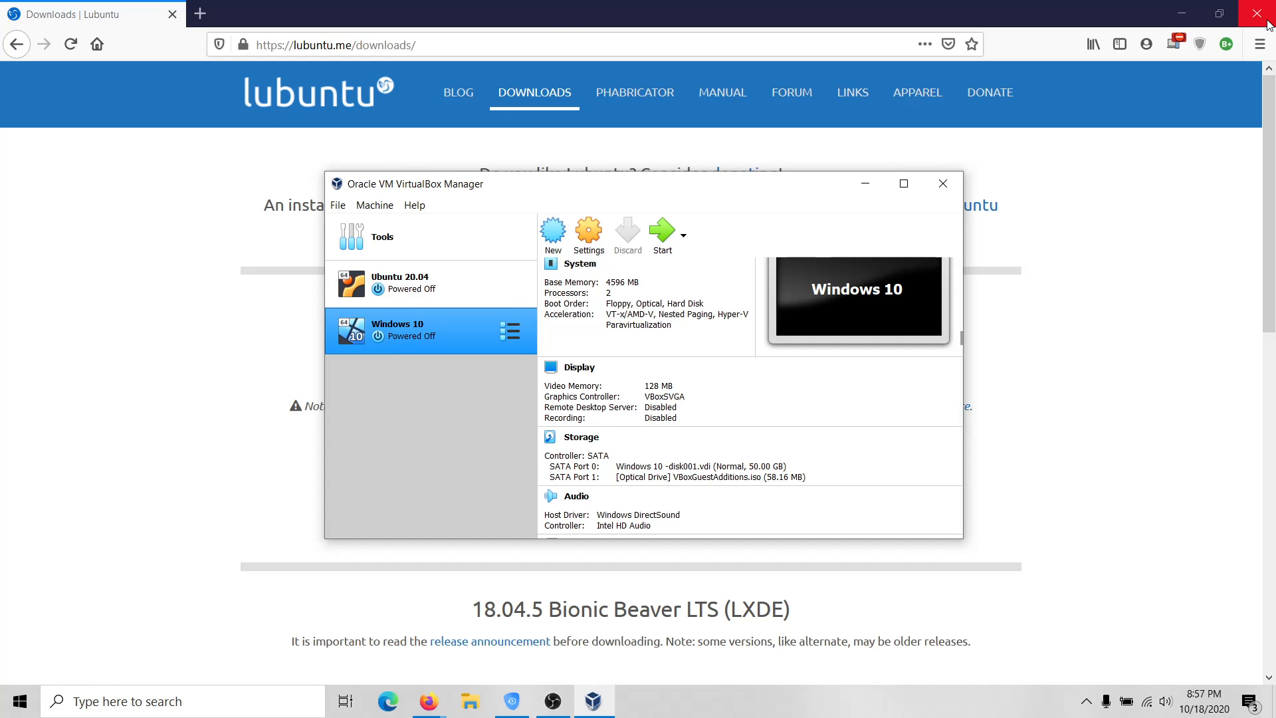
Start a new VM named 'Lubuntu 20.04 Linux Sundays' with version Ubuntu (64-bit).
left_click(1182, 12)
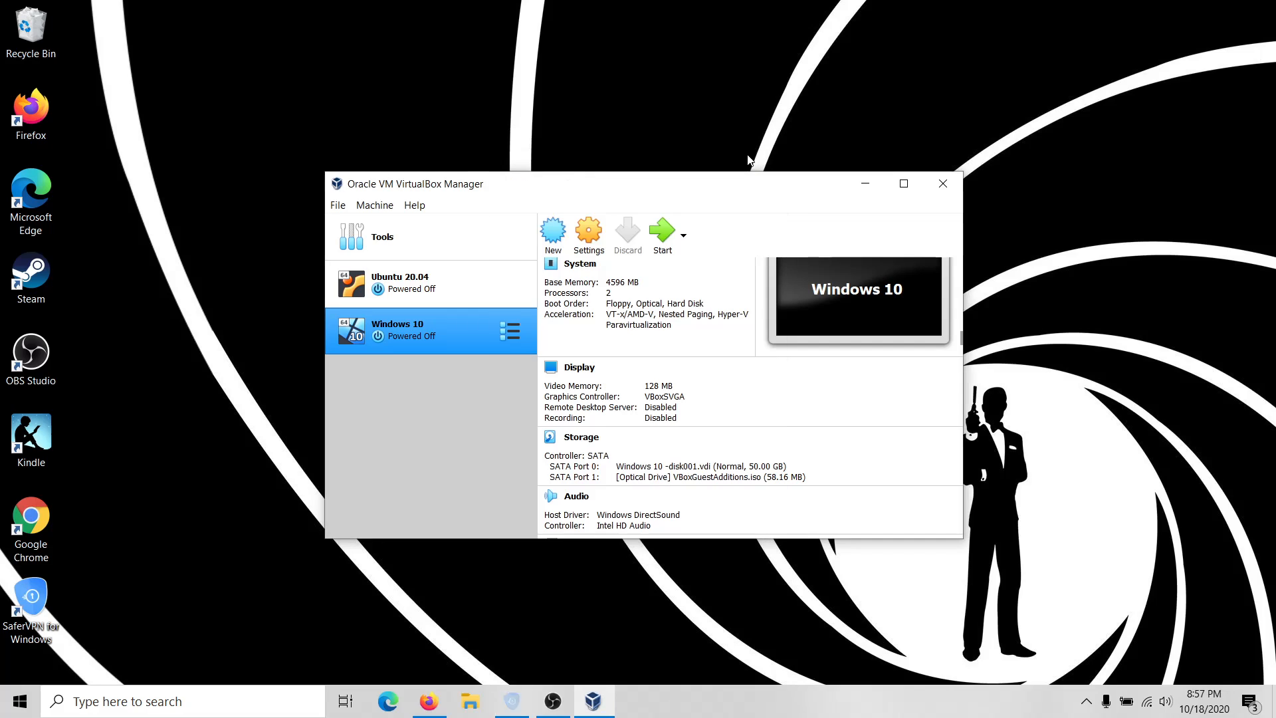
left_click(554, 232)
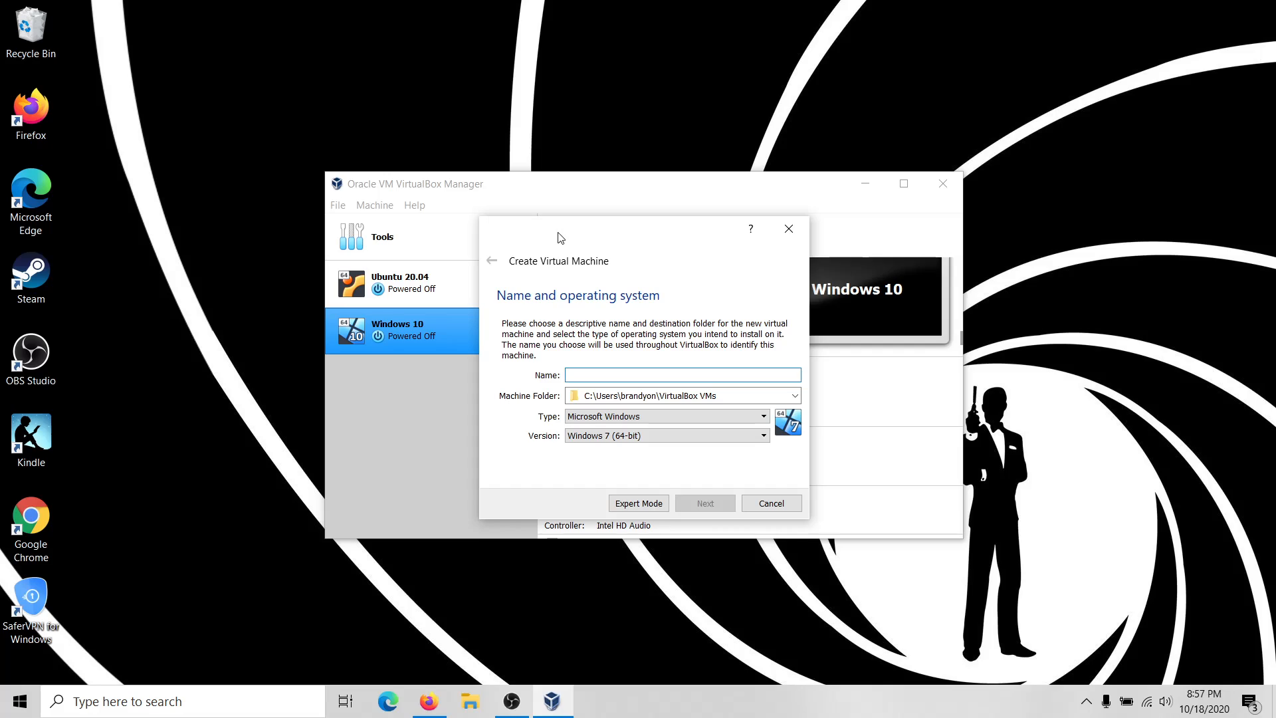
type("Lu")
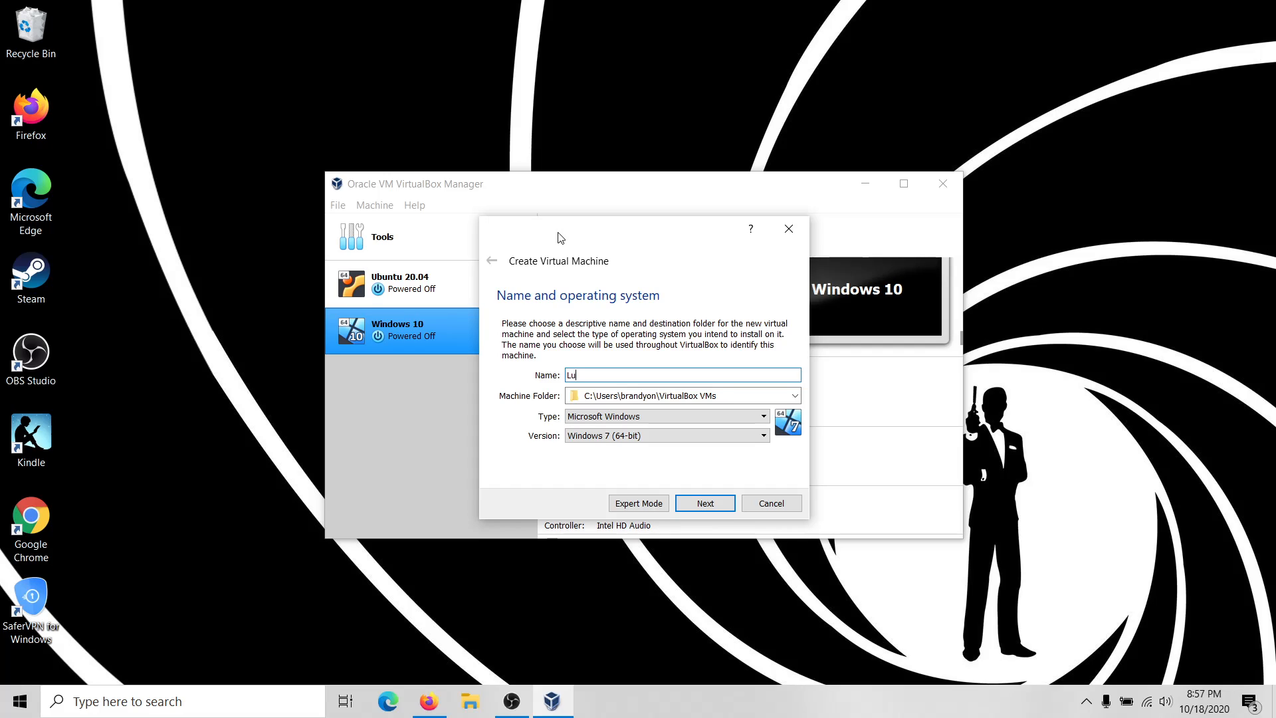
type("buntu ")
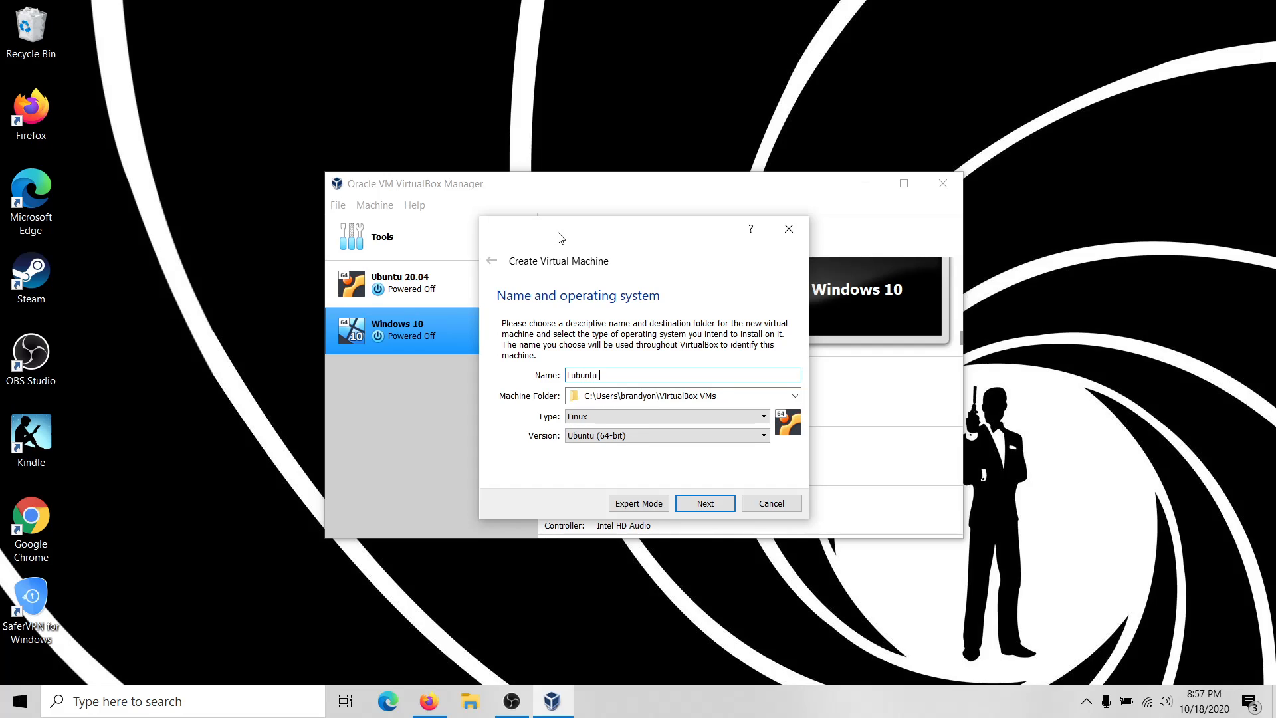
type("20.04 Linux Sundays")
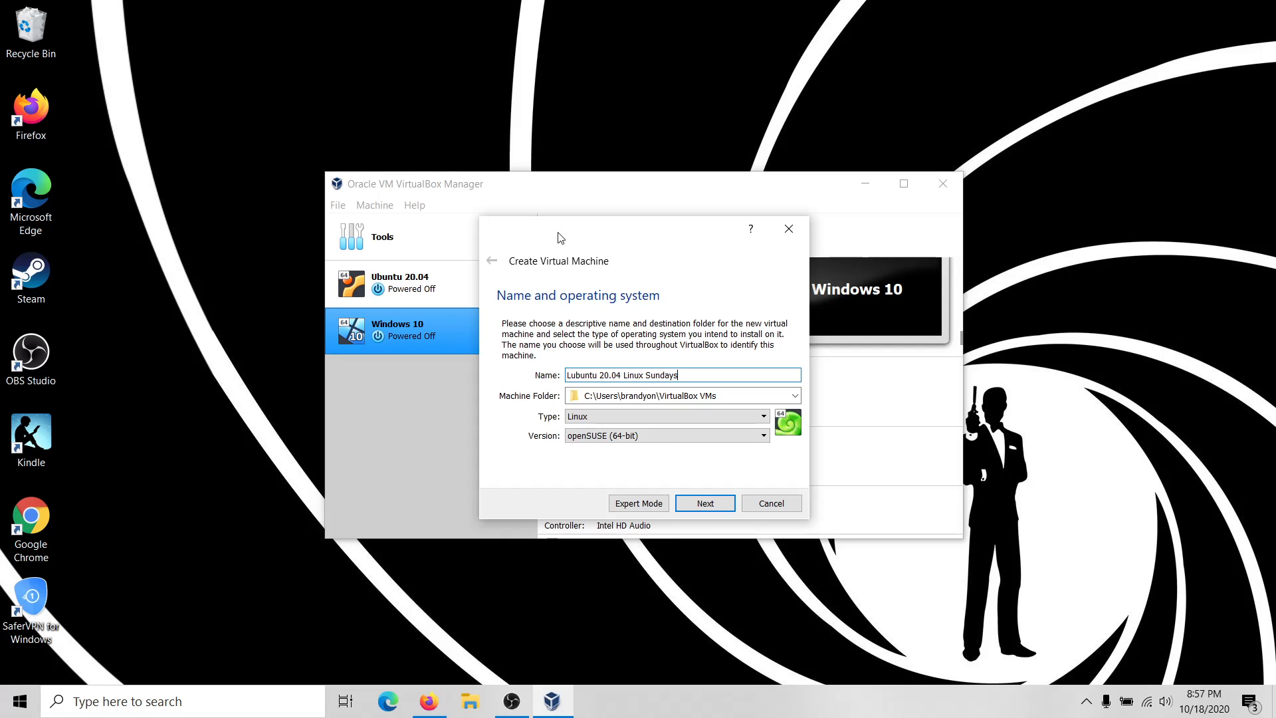
left_click(631, 439)
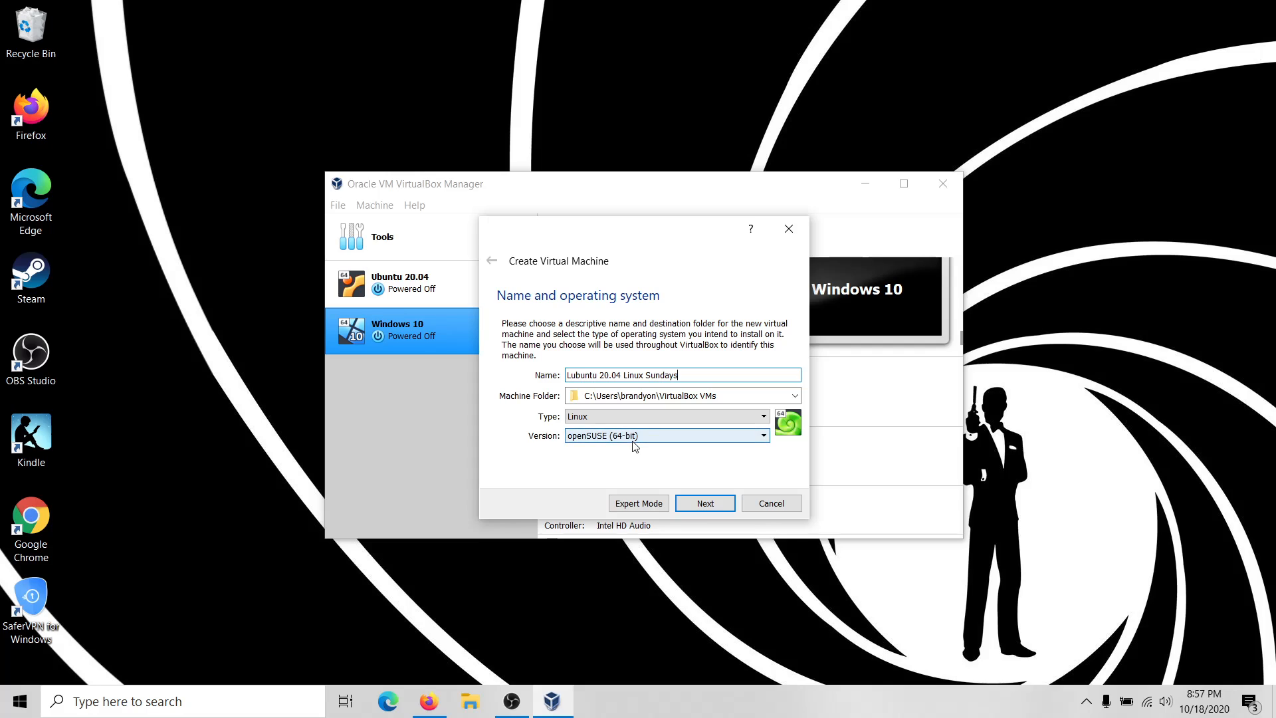
scroll(632, 512, "down", 2)
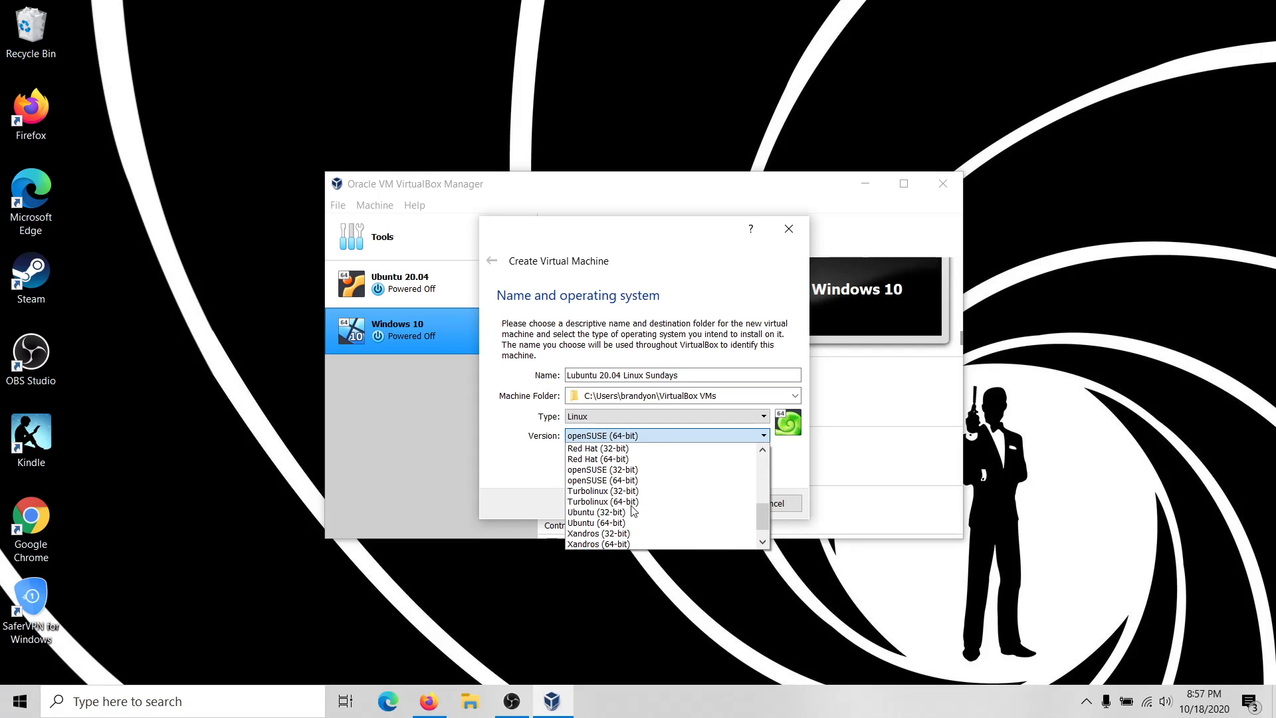
left_click(612, 523)
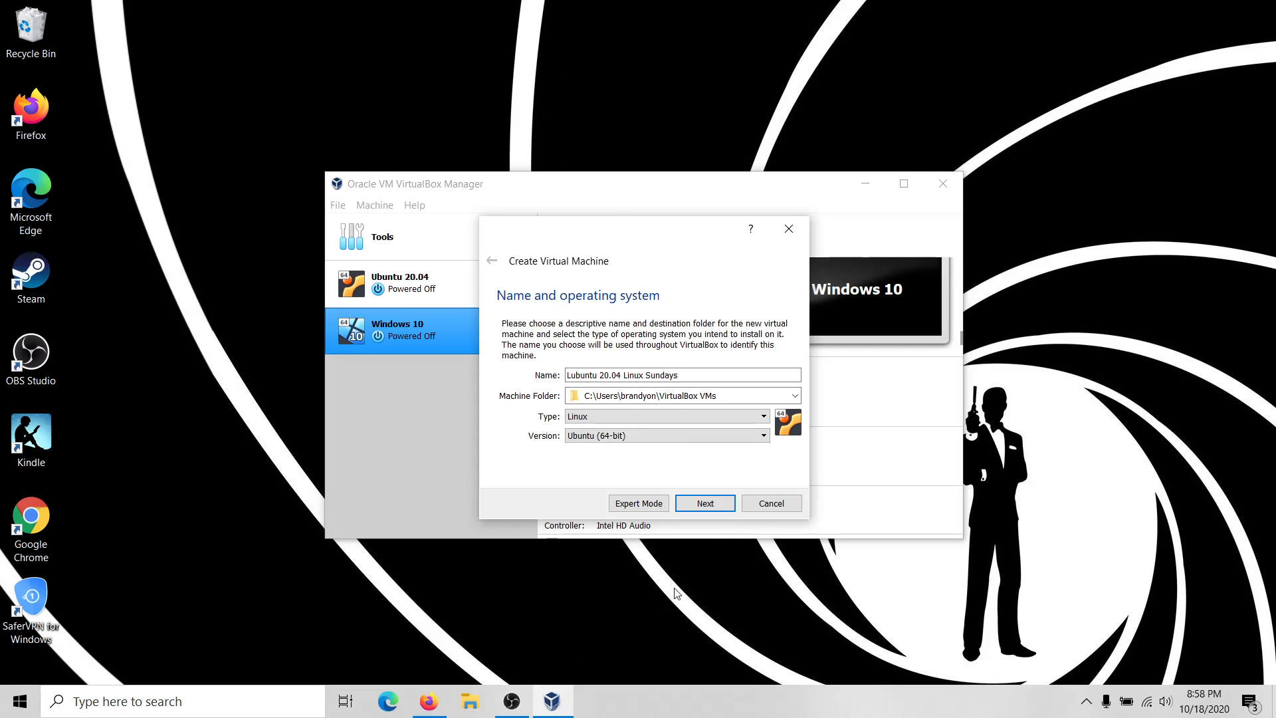
left_click(707, 505)
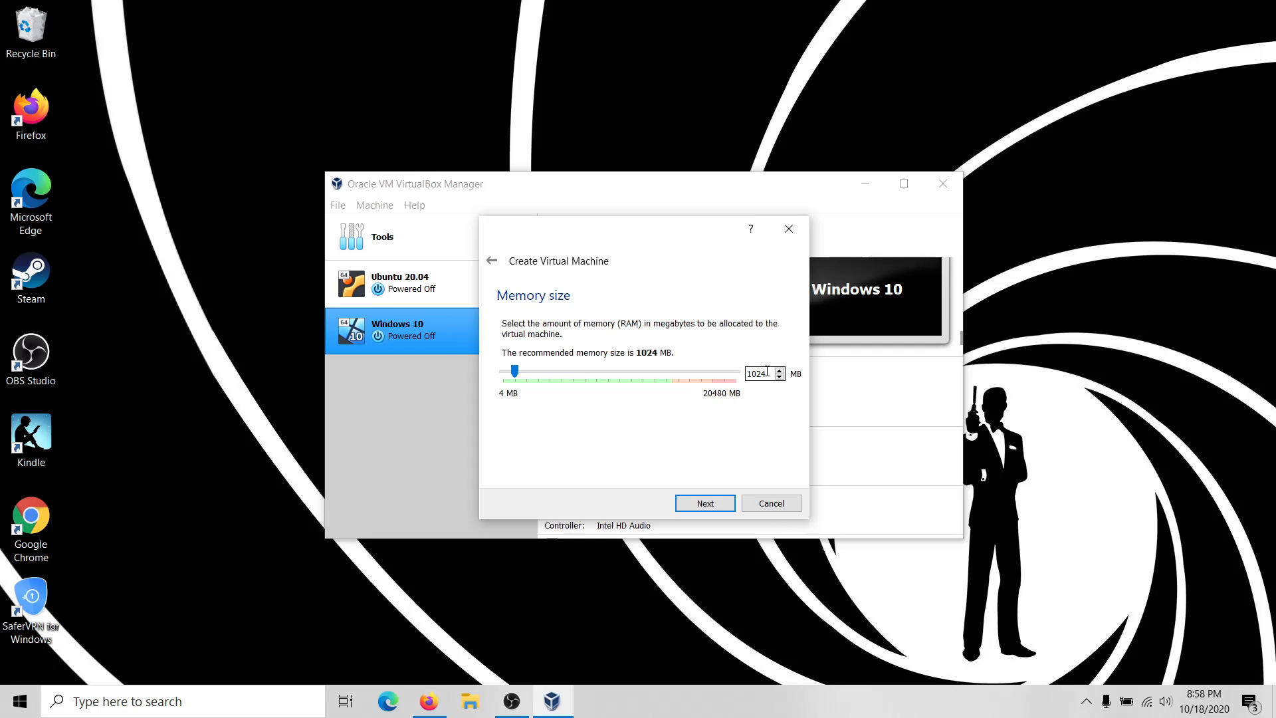
Work out 1024×4 in Calculator and enter 4096 MB as the VM's memory.
left_click(20, 702)
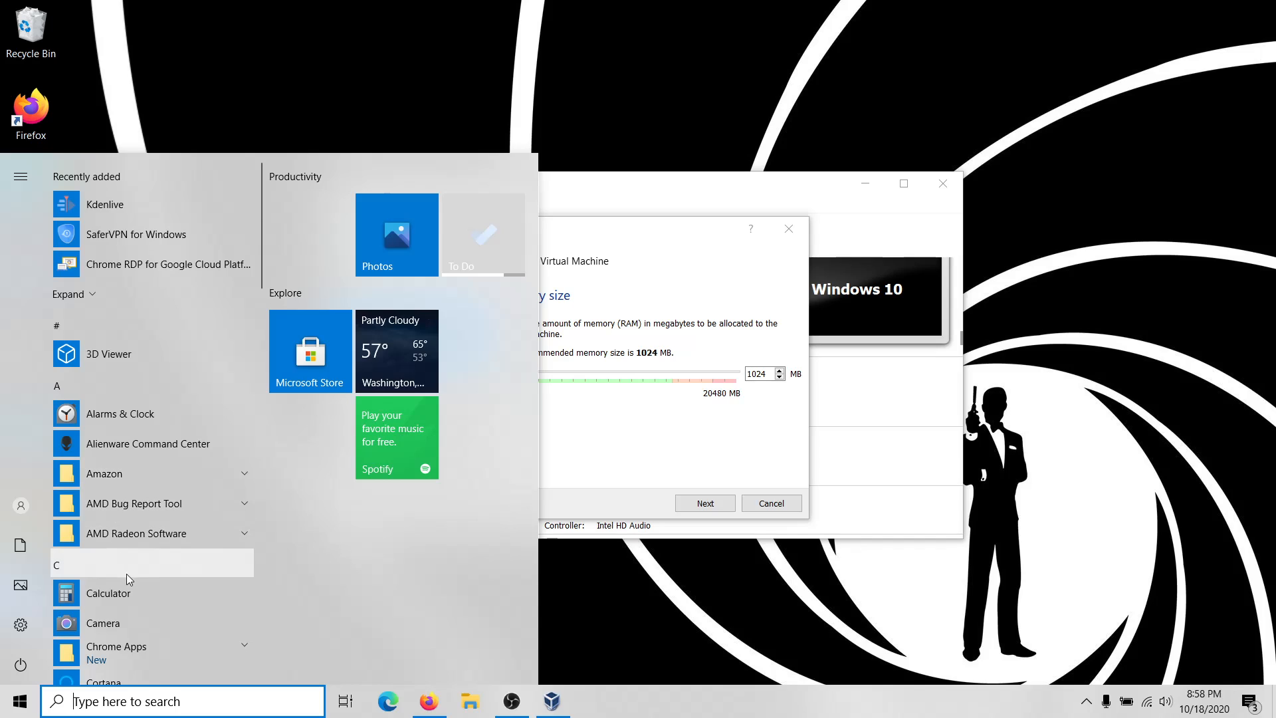
left_click(106, 593)
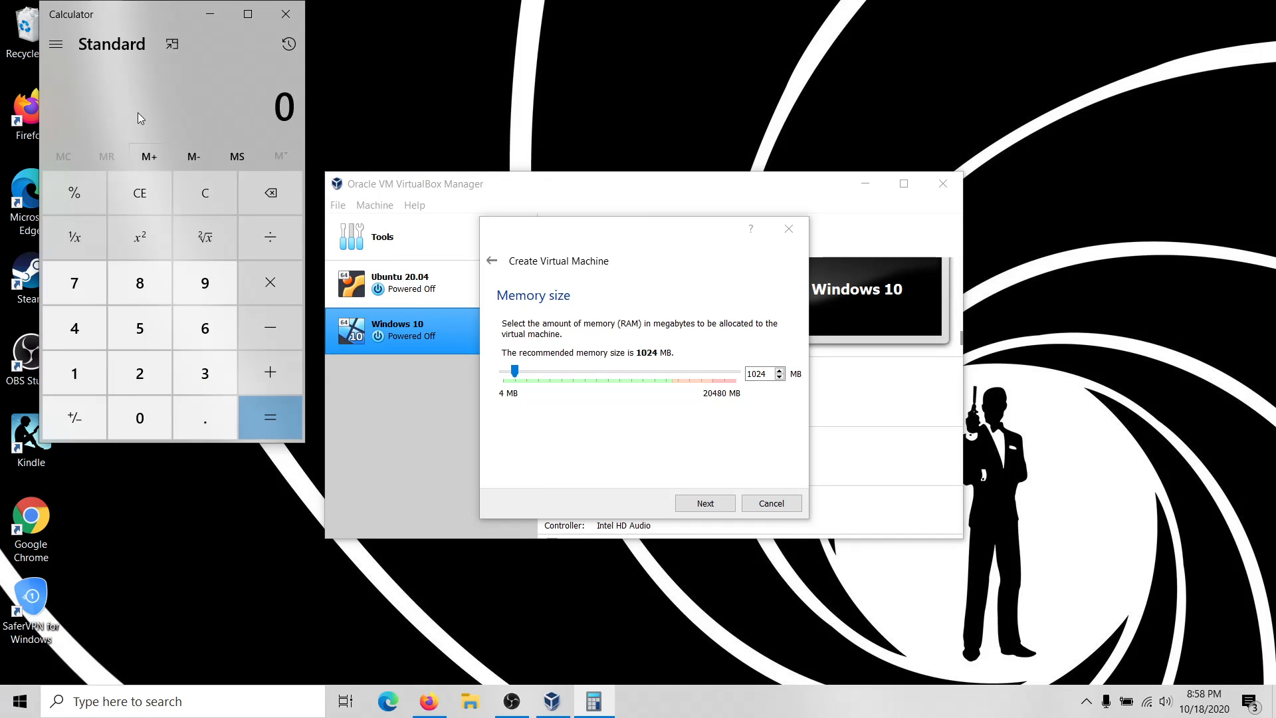
type("1024*")
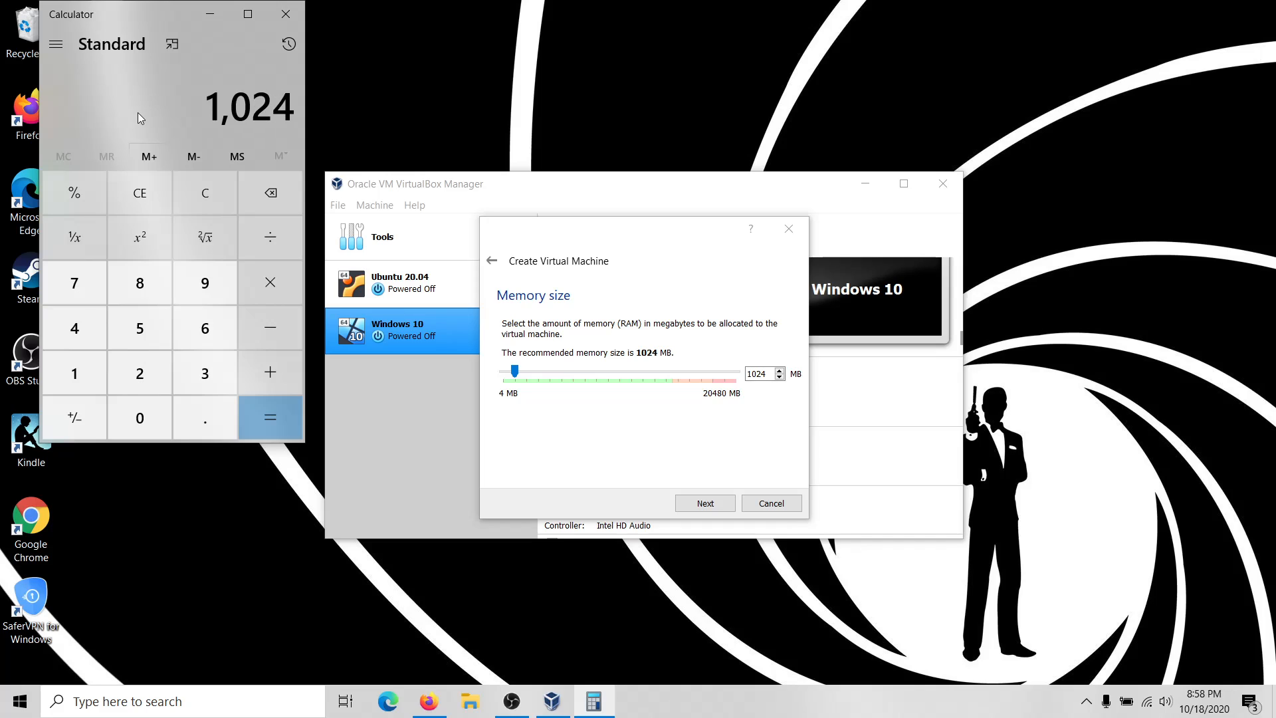
type("4 ×")
key("Return")
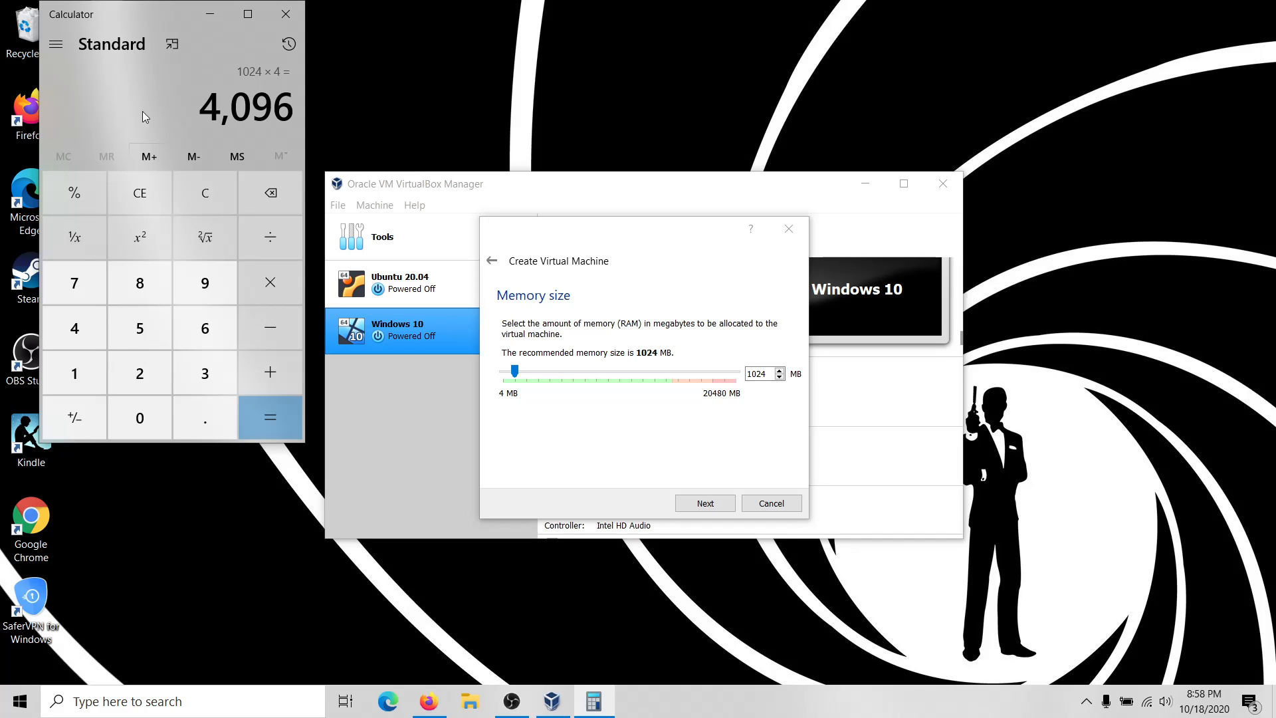
left_click(758, 374)
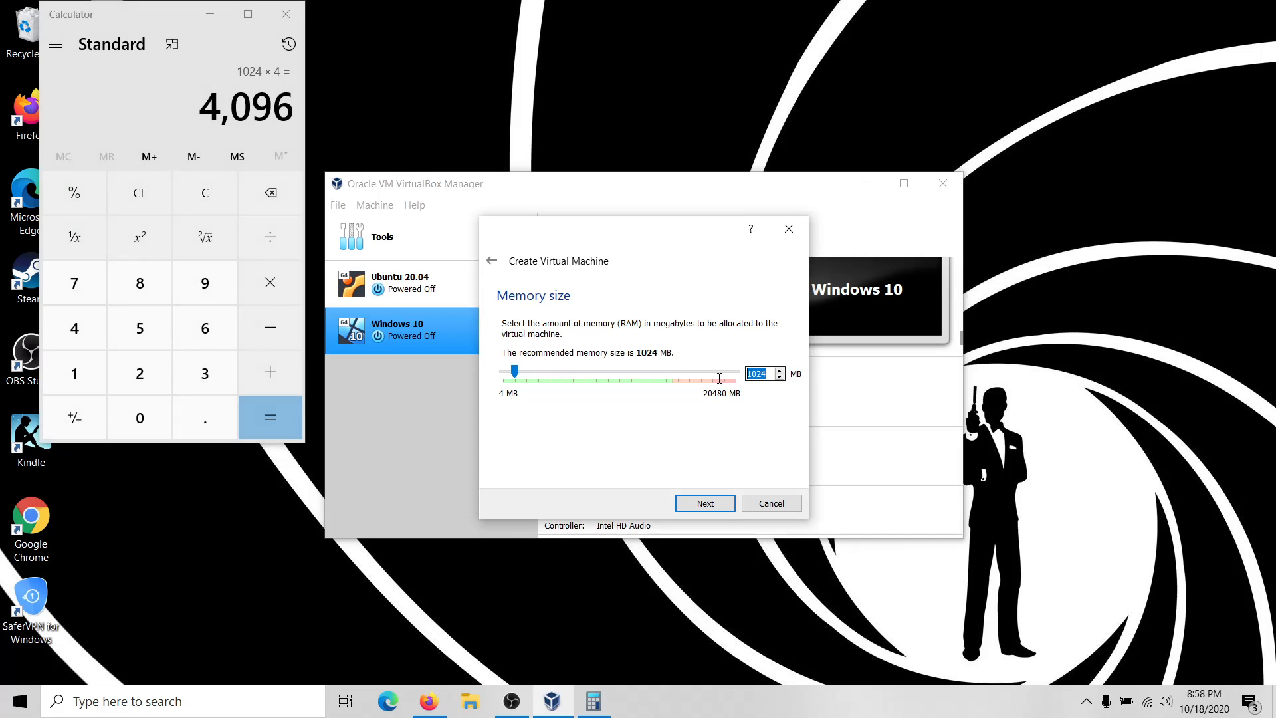
type("4096")
Accept the memory size and create the VM with a new virtual hard disk.
left_click(703, 505)
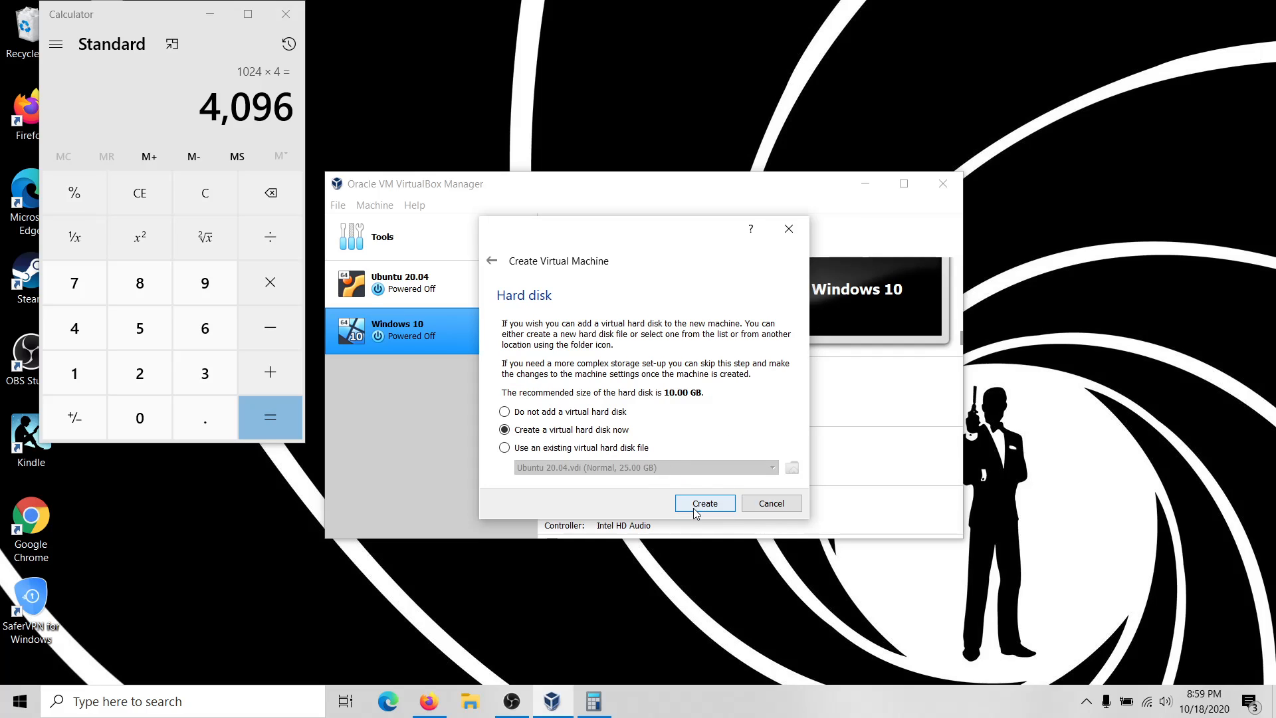
left_click(698, 505)
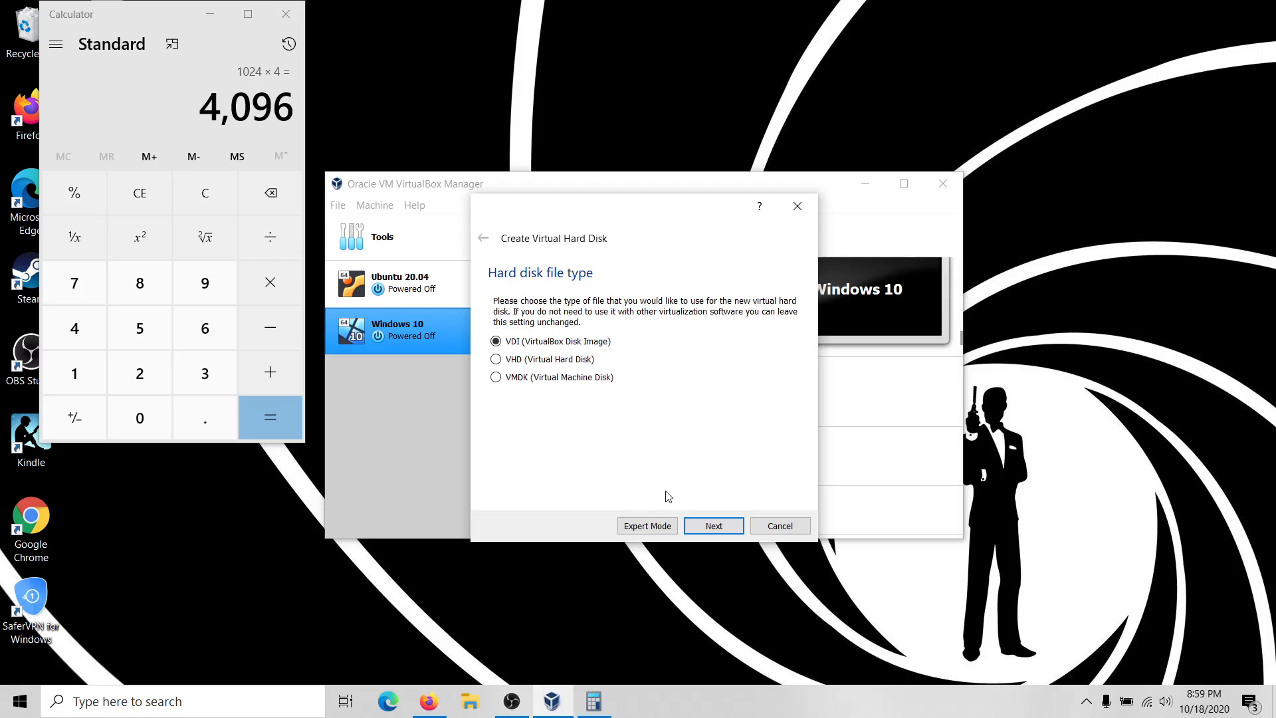
Keep VDI as the disk file type and make the disk fixed size.
left_click(713, 527)
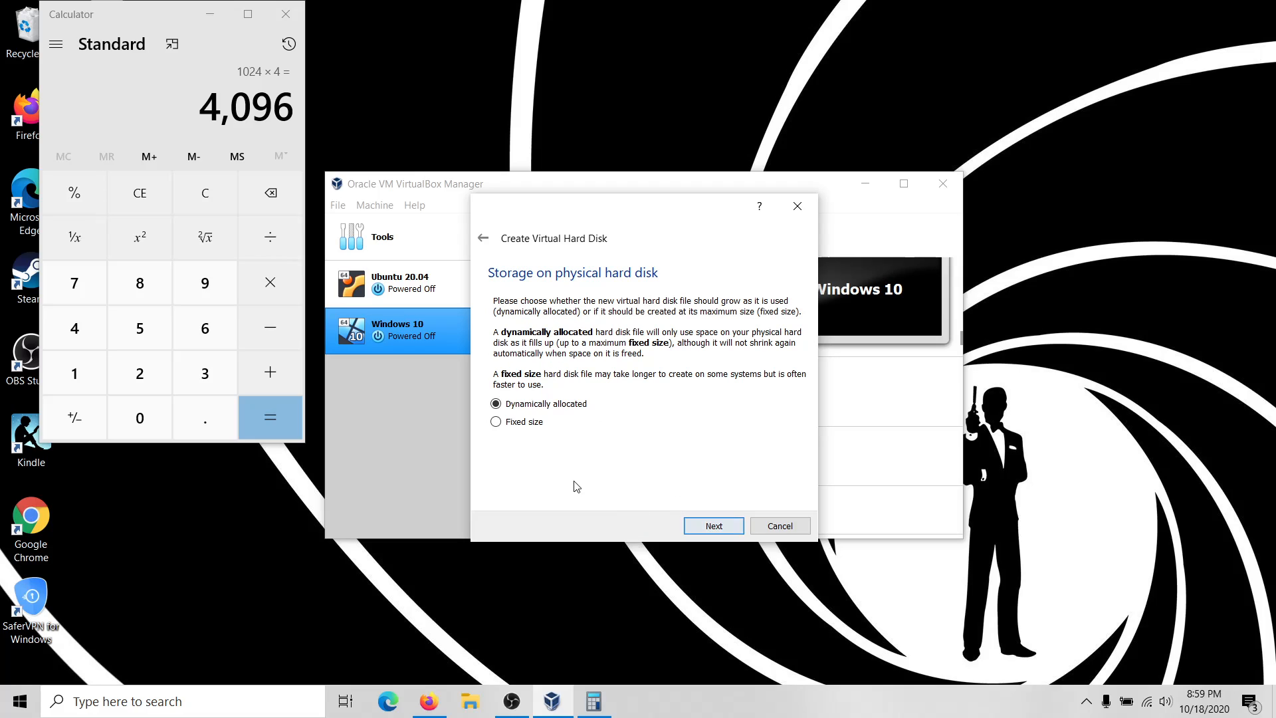
left_click(534, 421)
left_click(706, 526)
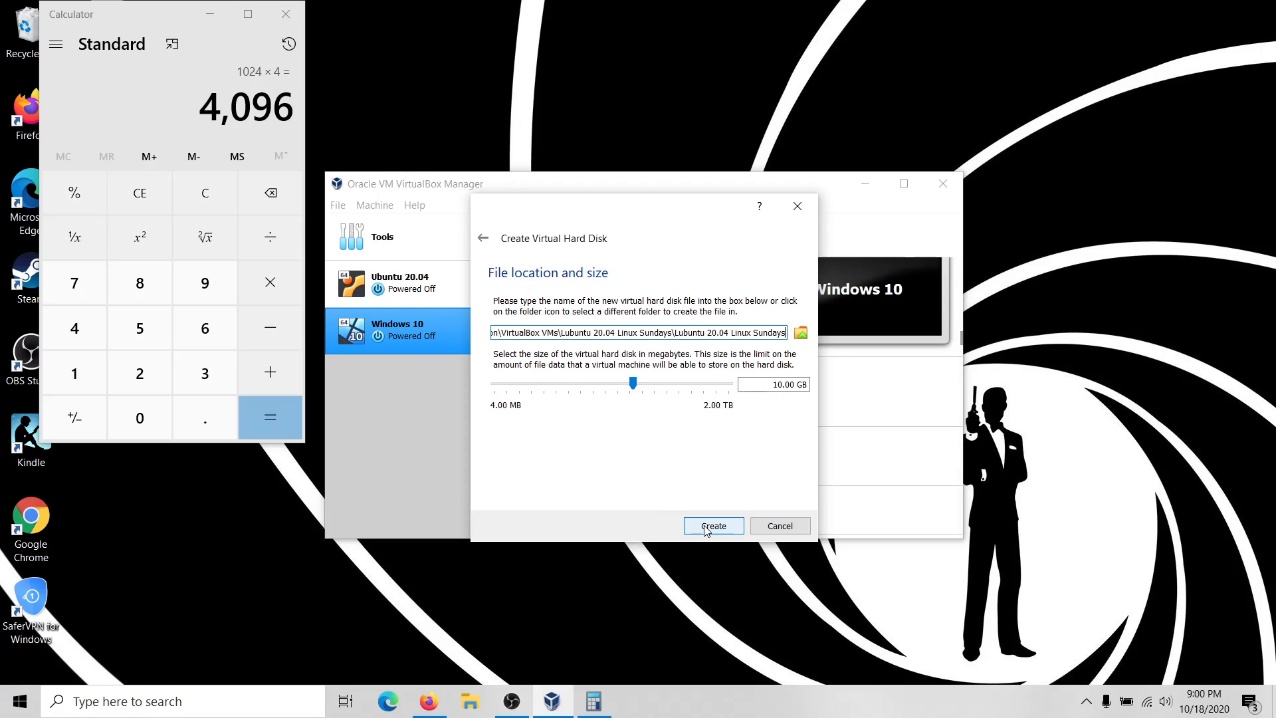
Change the disk size from 10.00 GB to 25.00 GB and create the disk.
left_click(784, 384)
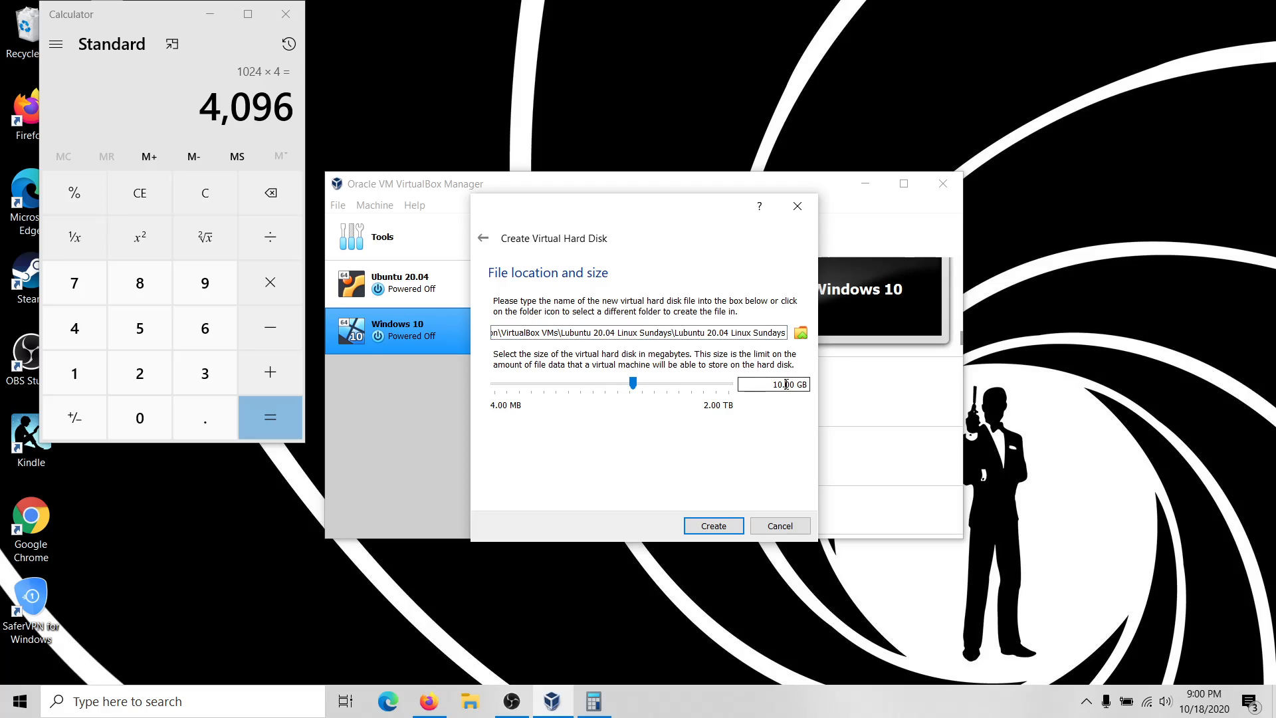
key("Left")
key("BackSpace")
key("BackSpace")
type("25")
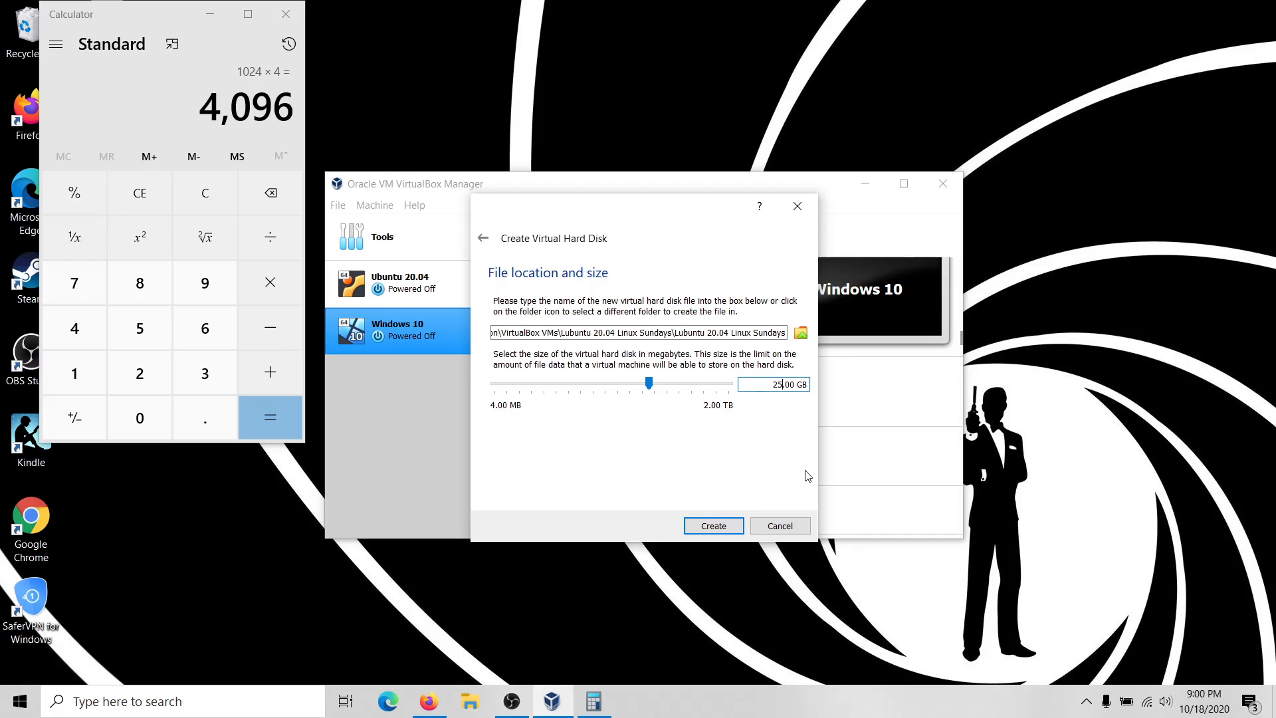
left_click(716, 527)
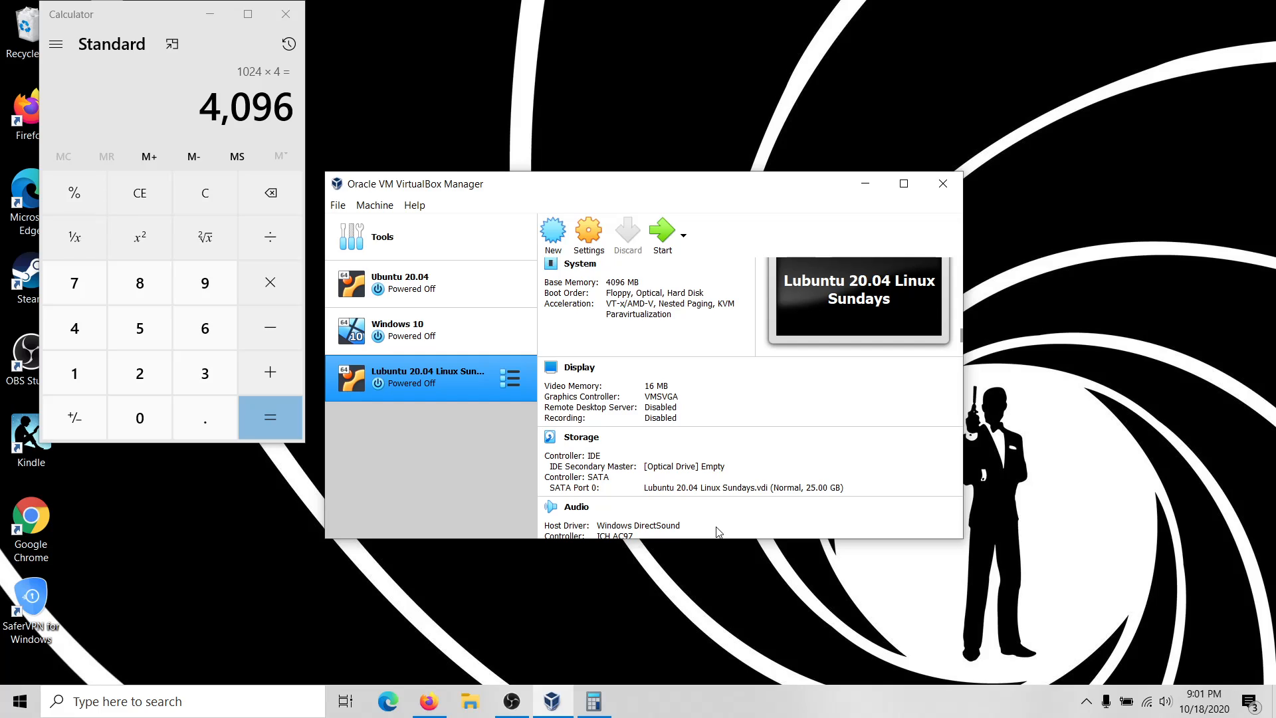
Open and close the Lubuntu VM's settings, then right-click its entry in the machine list.
left_click(577, 228)
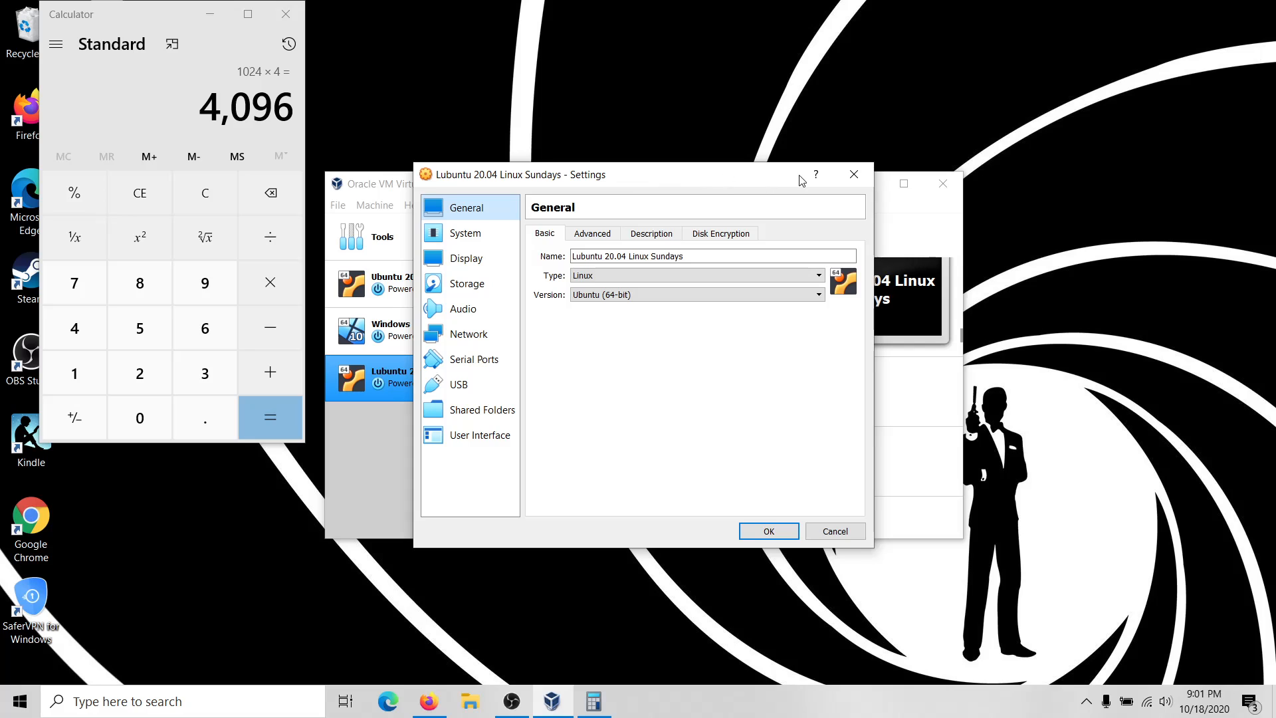
left_click(854, 173)
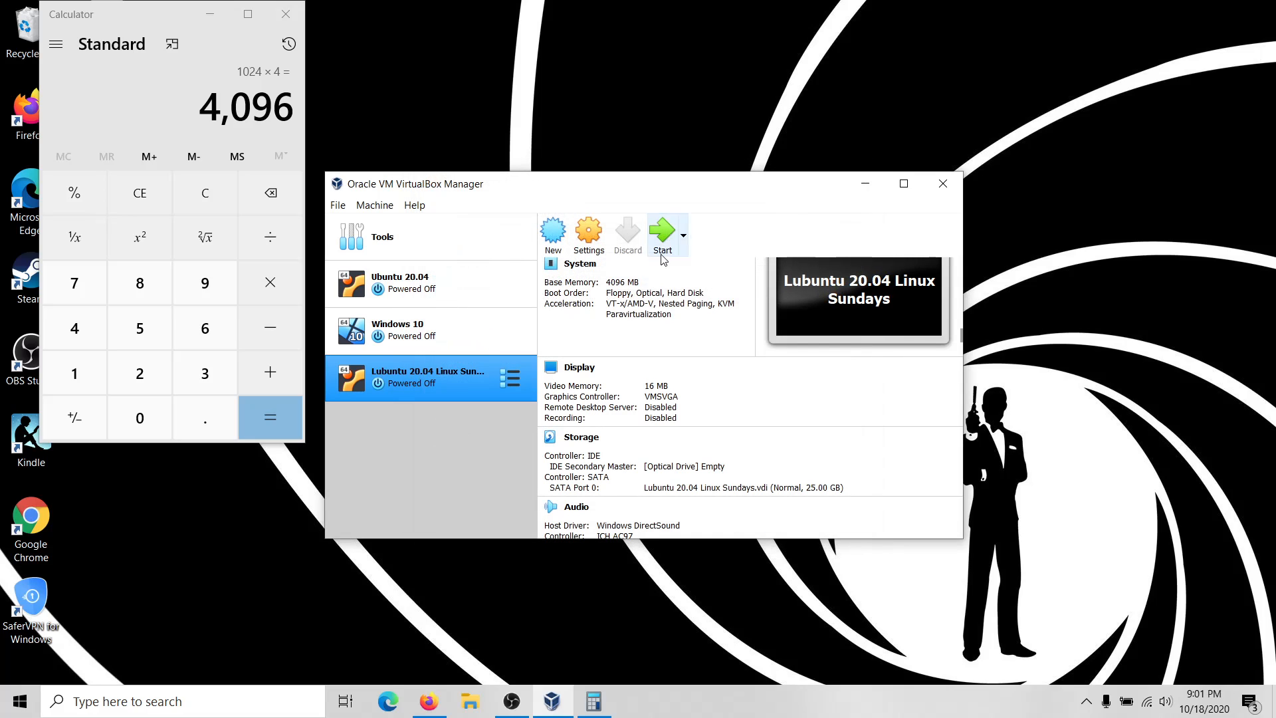
right_click(449, 378)
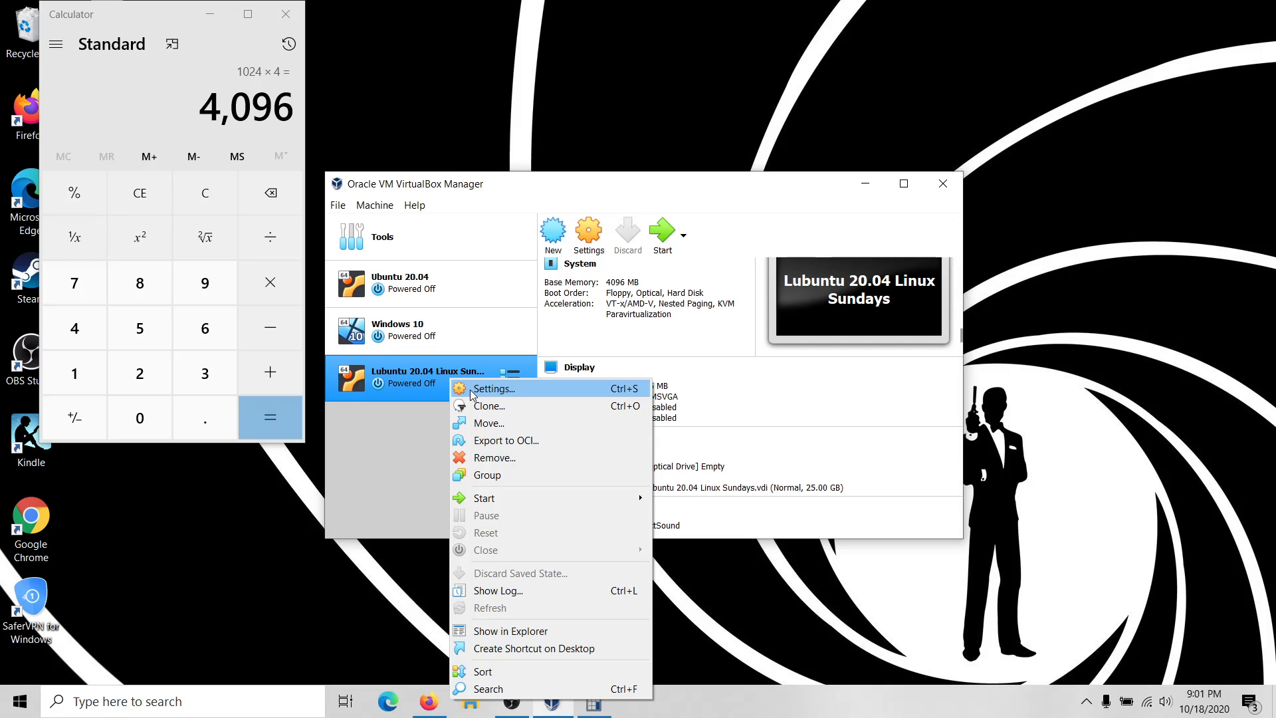
Set the Lubuntu VM to 2 processors and view its Display settings.
left_click(590, 233)
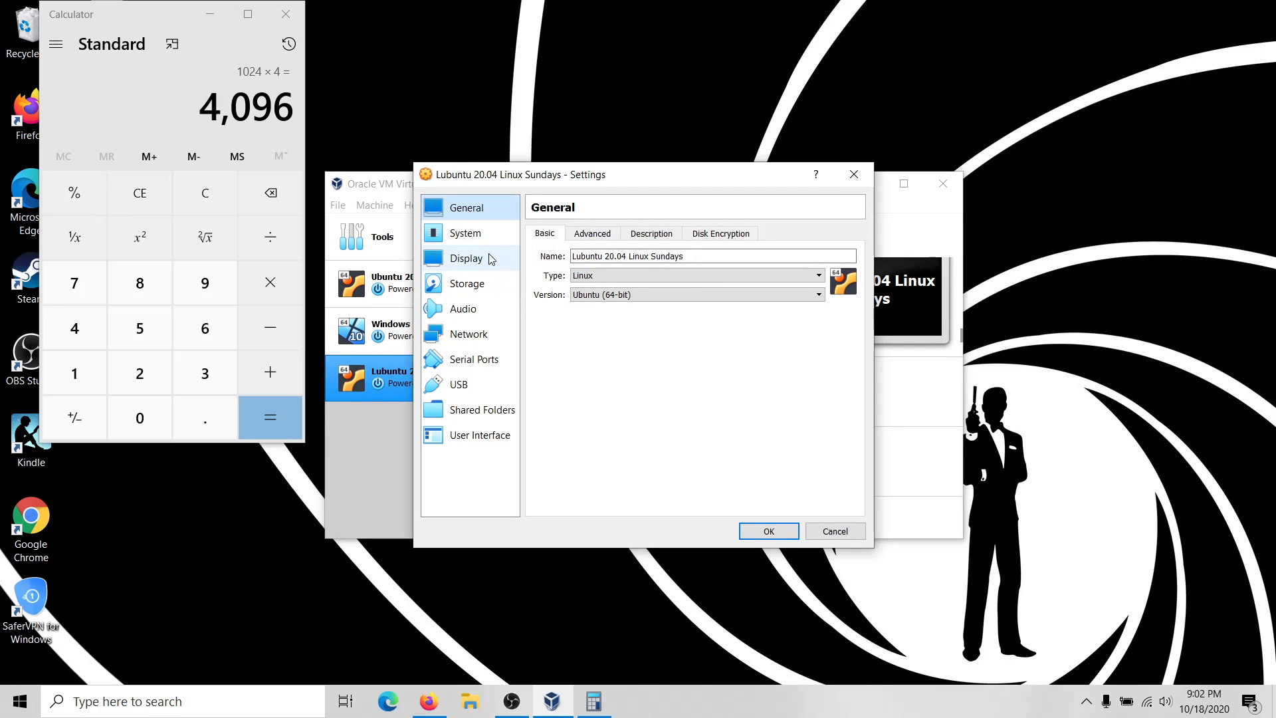
left_click(476, 241)
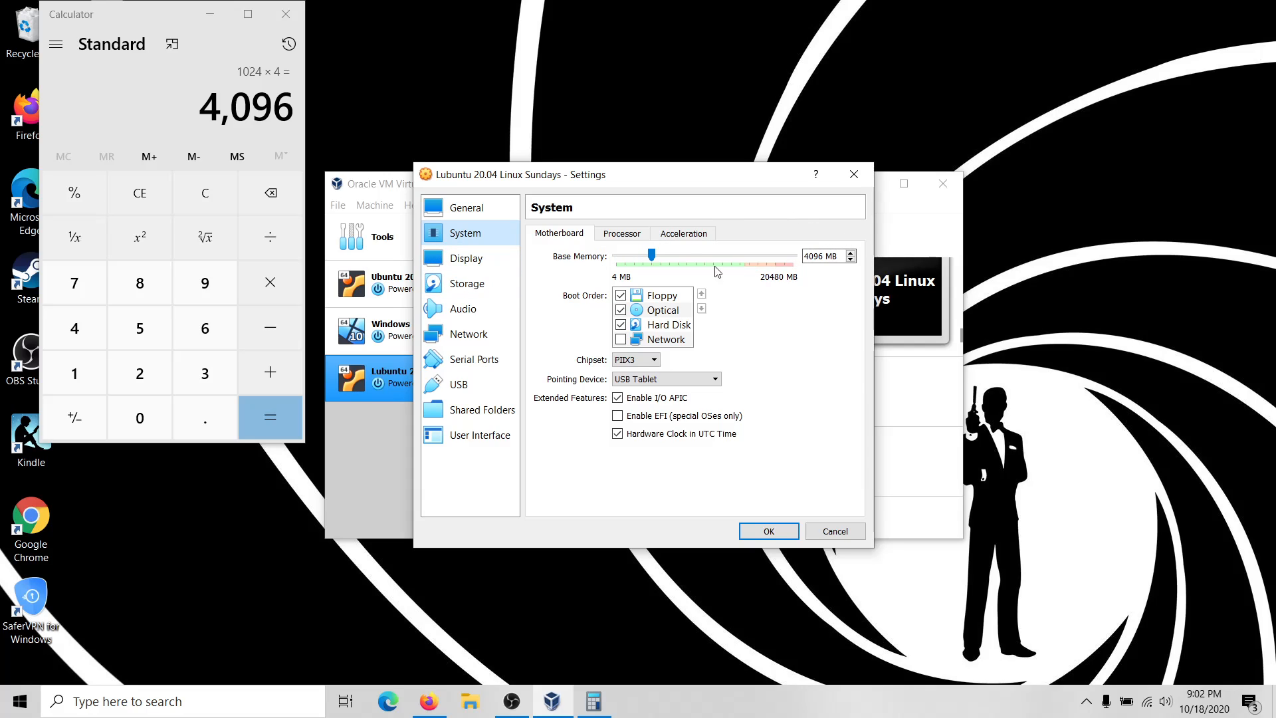
left_click(631, 234)
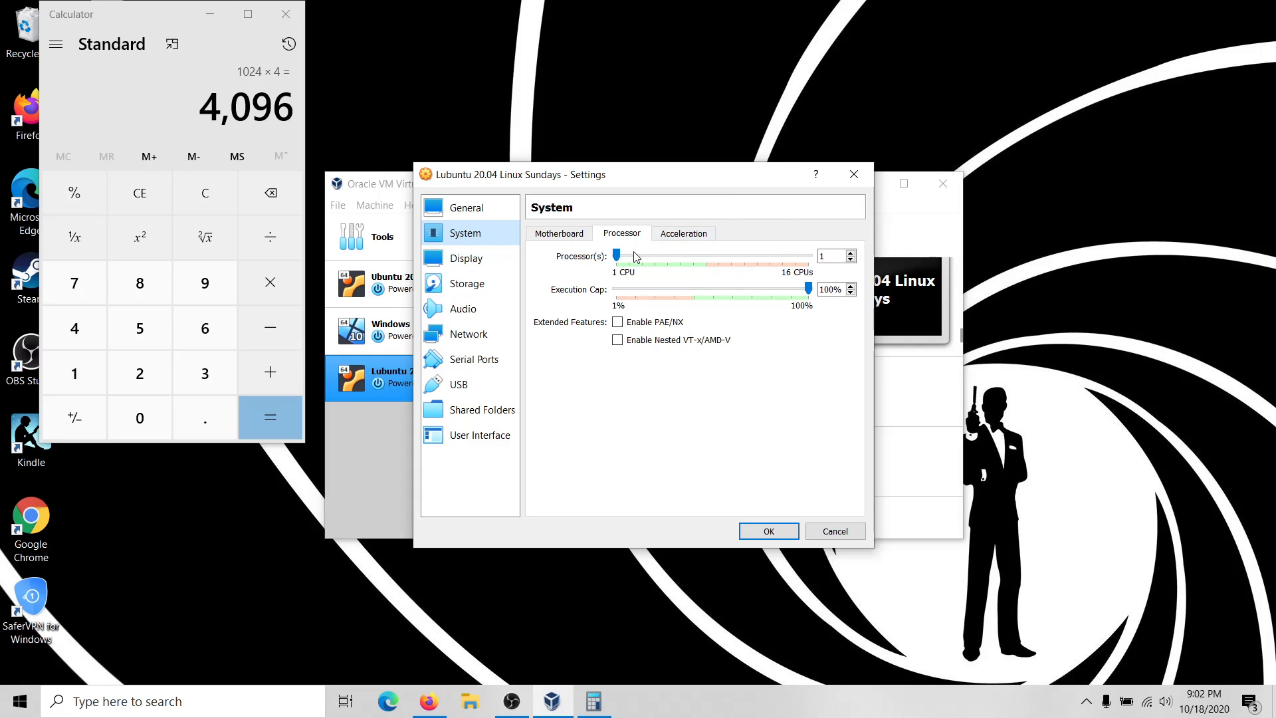
left_click_drag(616, 257, 628, 255)
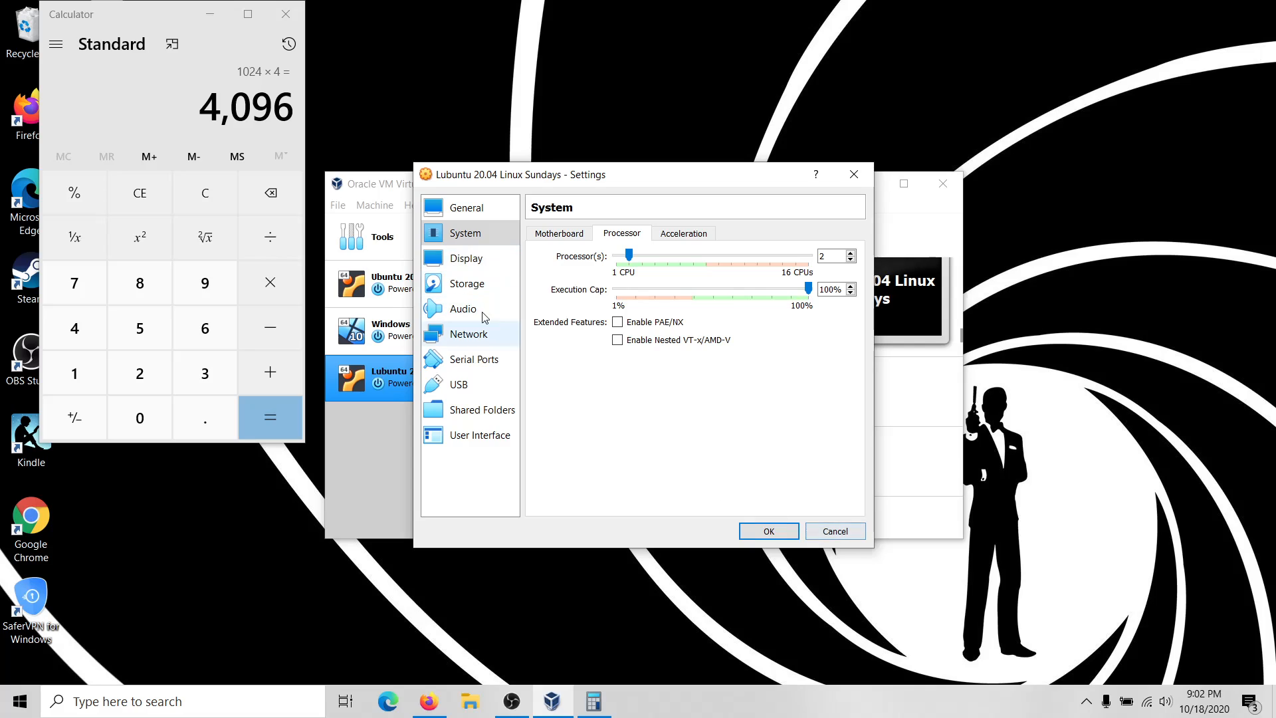
left_click(480, 260)
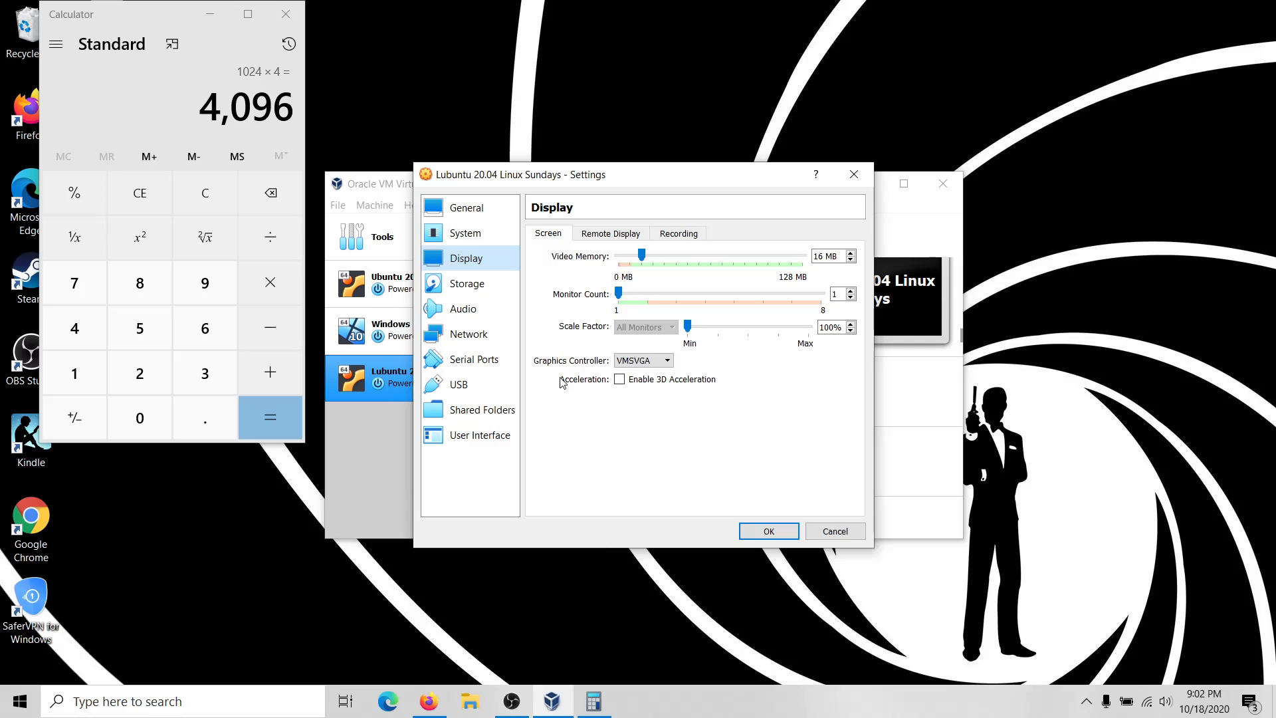
Load lubuntu-20.04.1-desktop-amd64.iso from Downloads into the VM's empty optical drive.
left_click(458, 296)
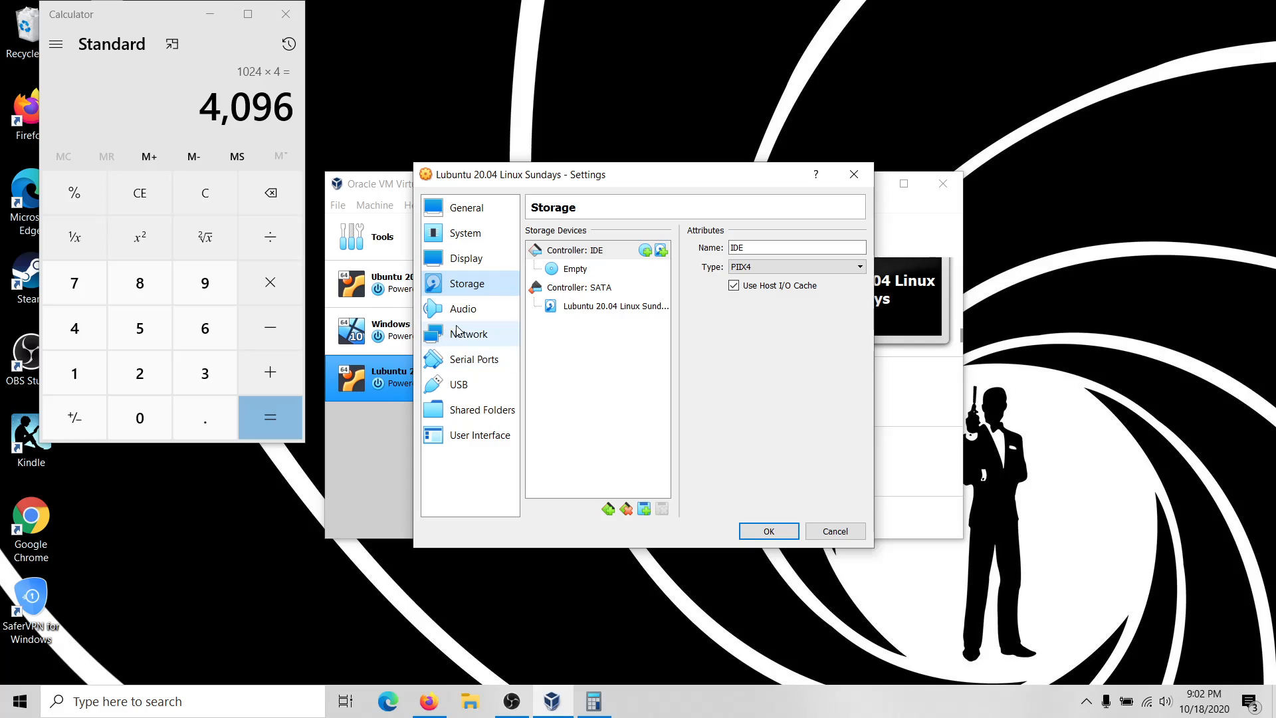
left_click(571, 269)
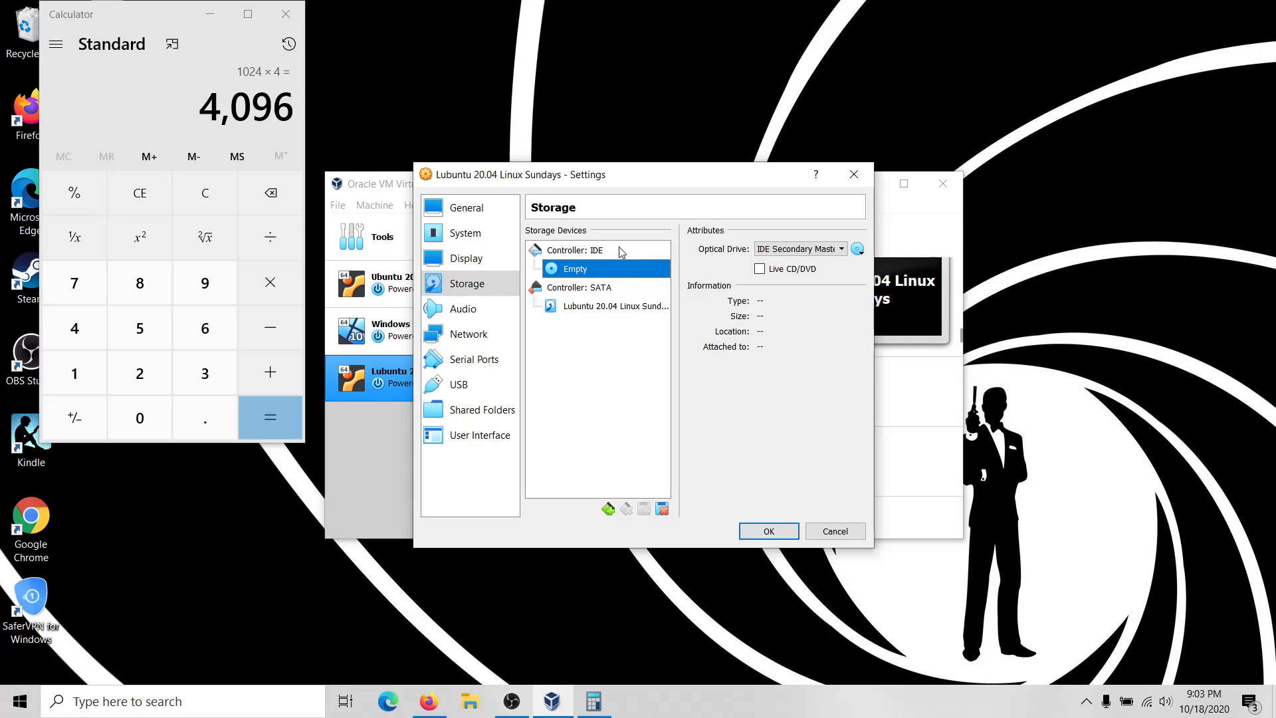
left_click(859, 250)
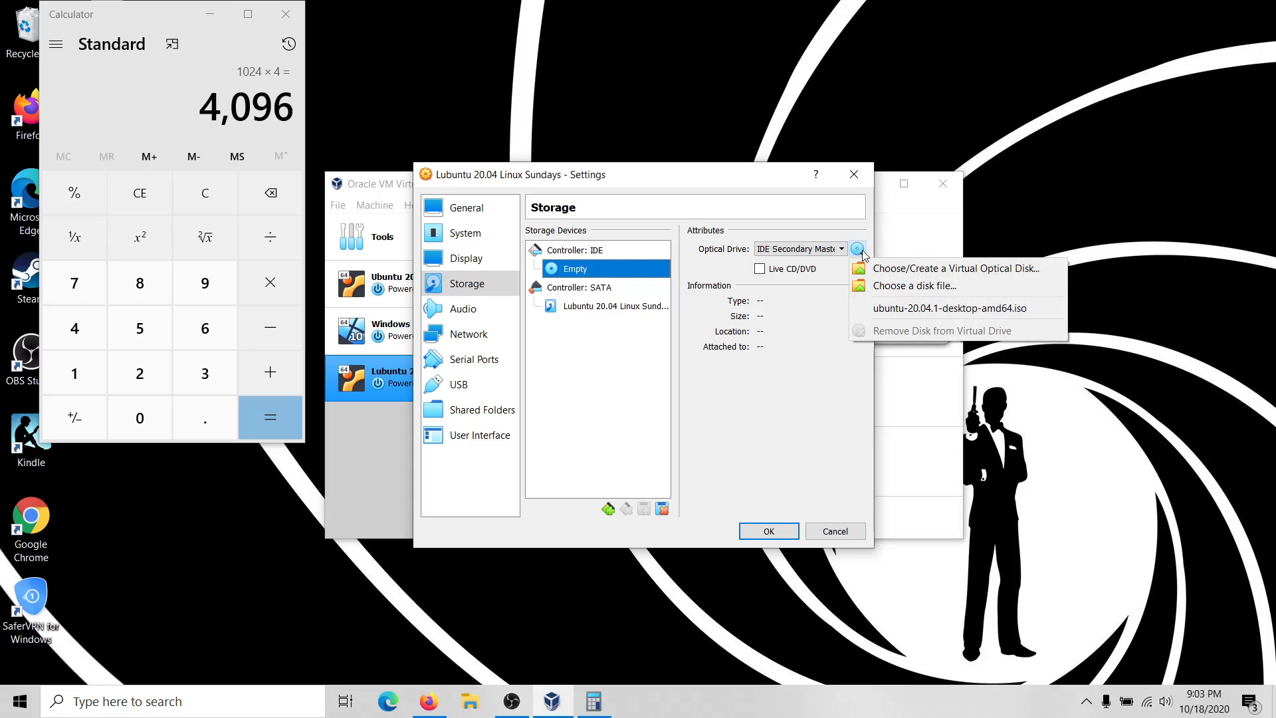
left_click(891, 289)
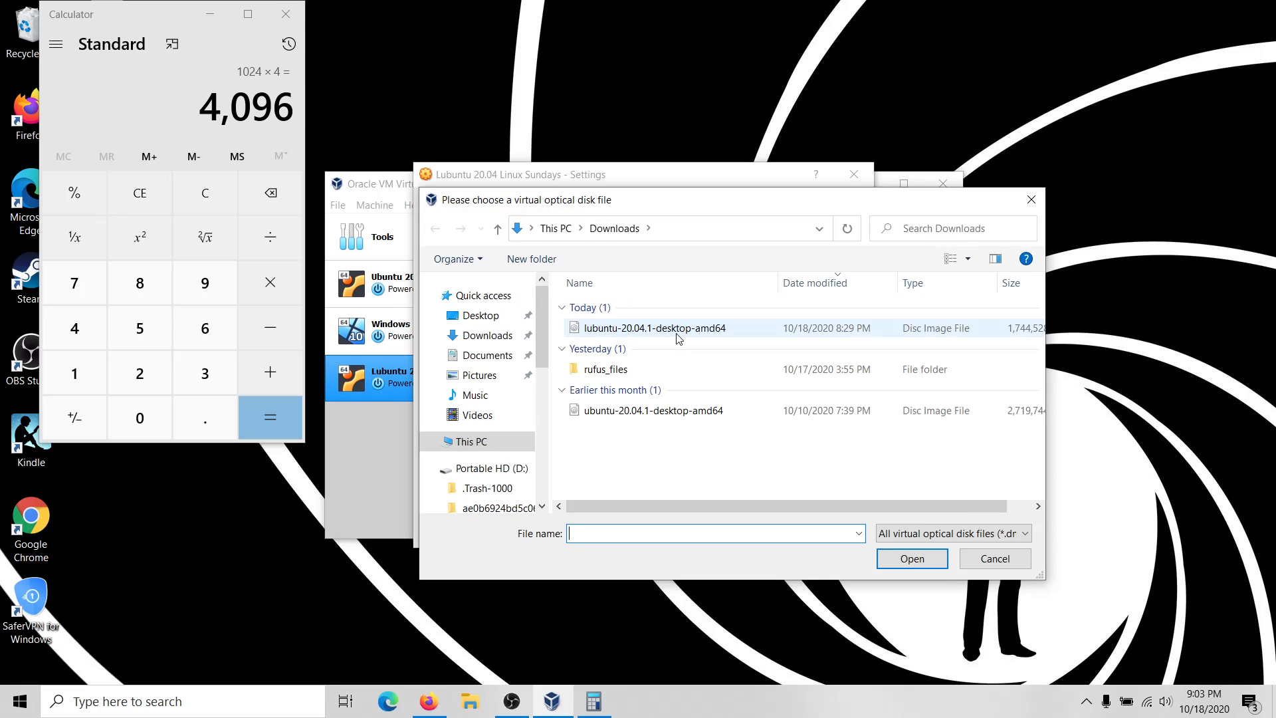
left_click(678, 335)
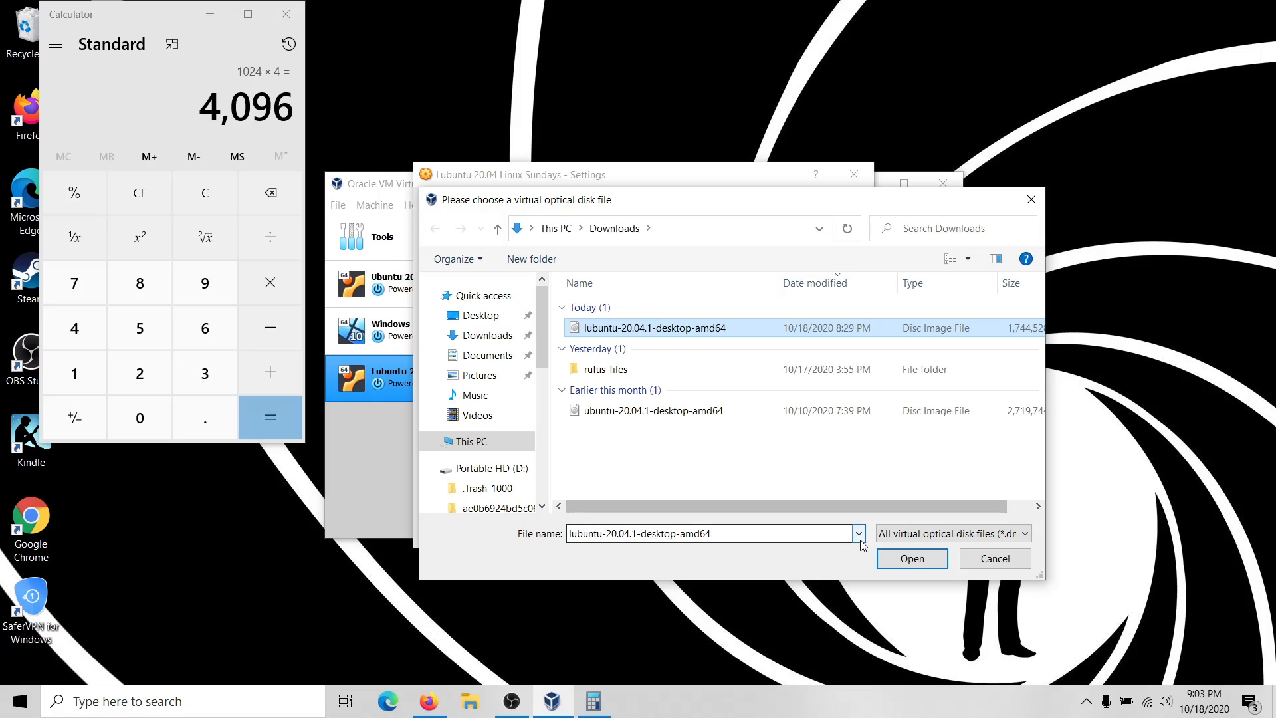
left_click(912, 560)
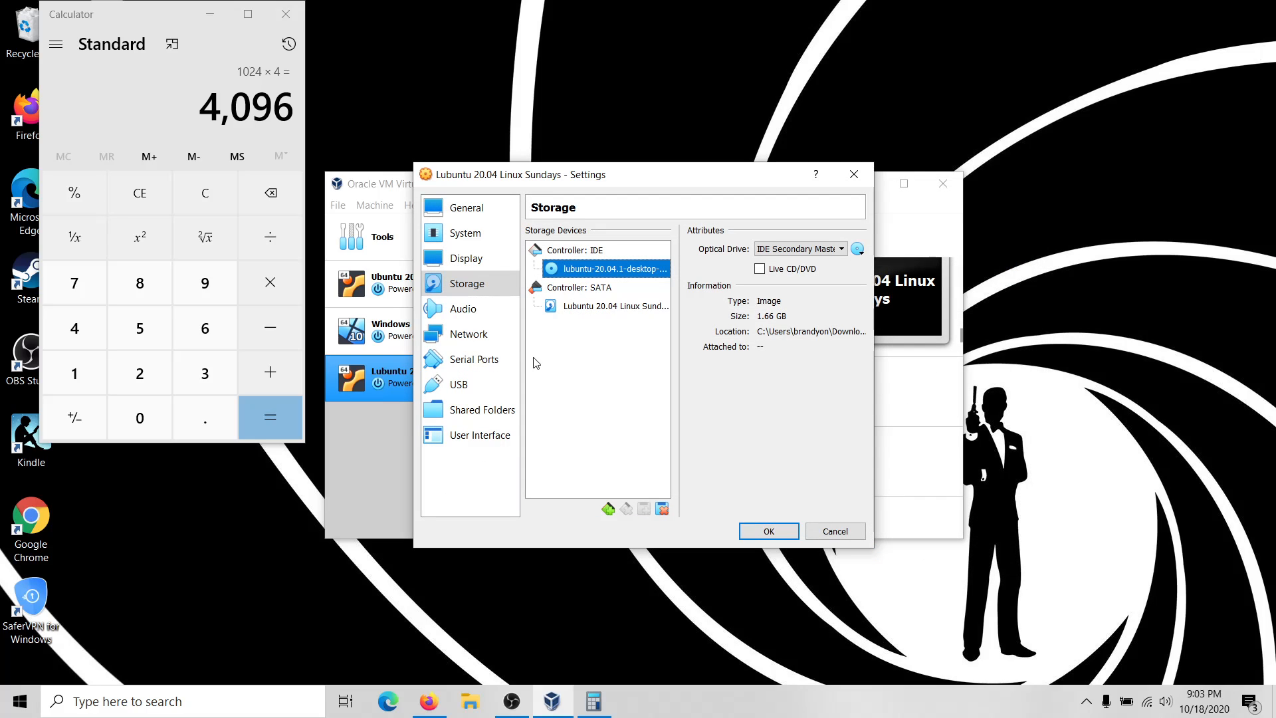
left_click(480, 309)
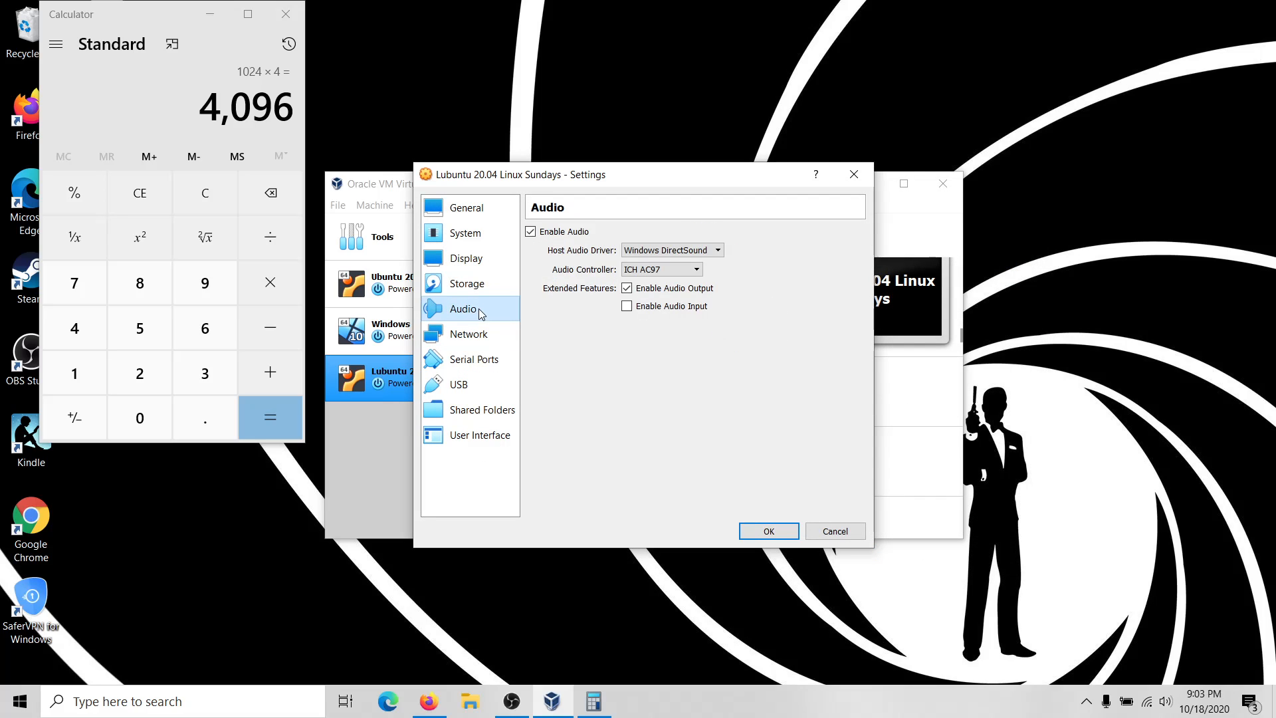
left_click(465, 338)
left_click(458, 384)
left_click(472, 360)
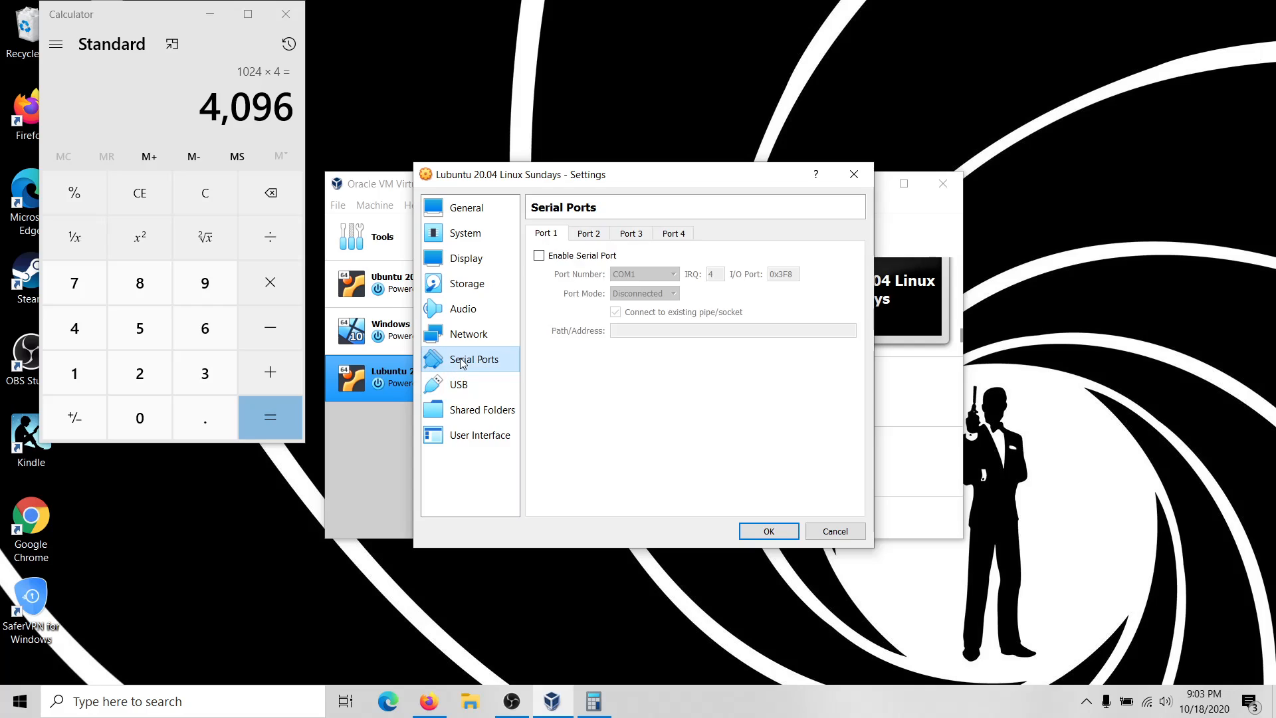
left_click(457, 385)
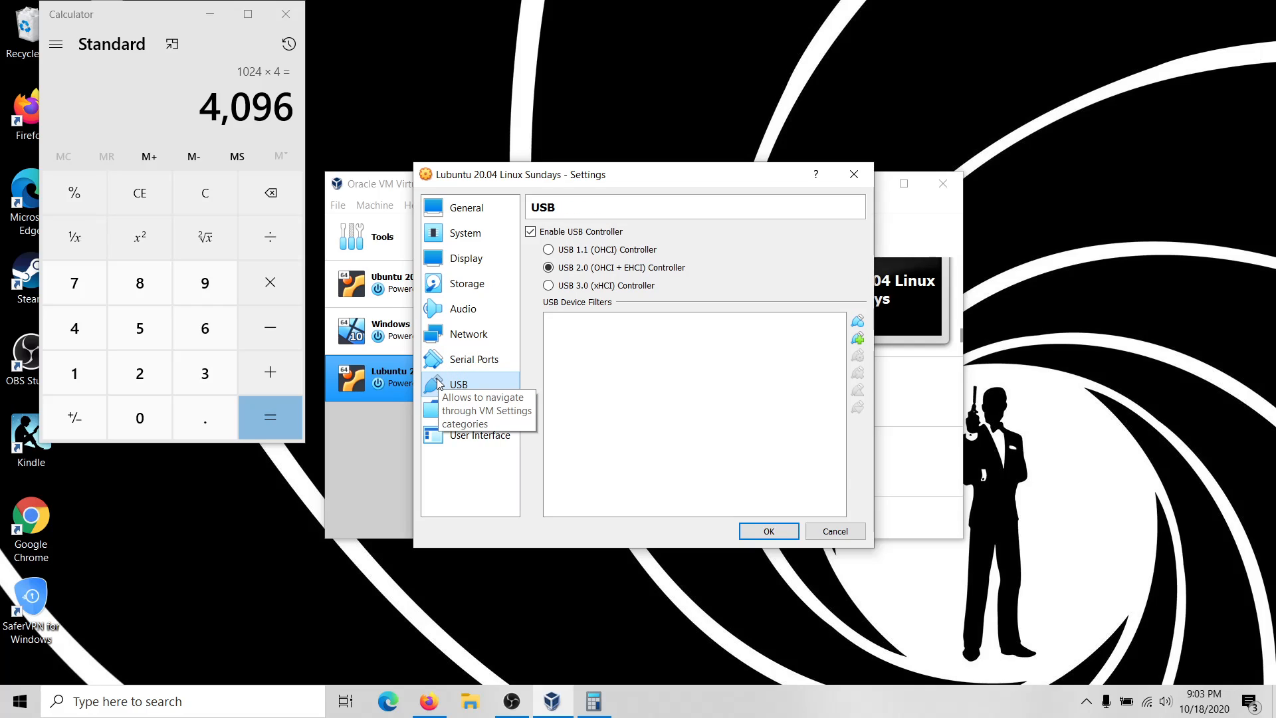
left_click(452, 360)
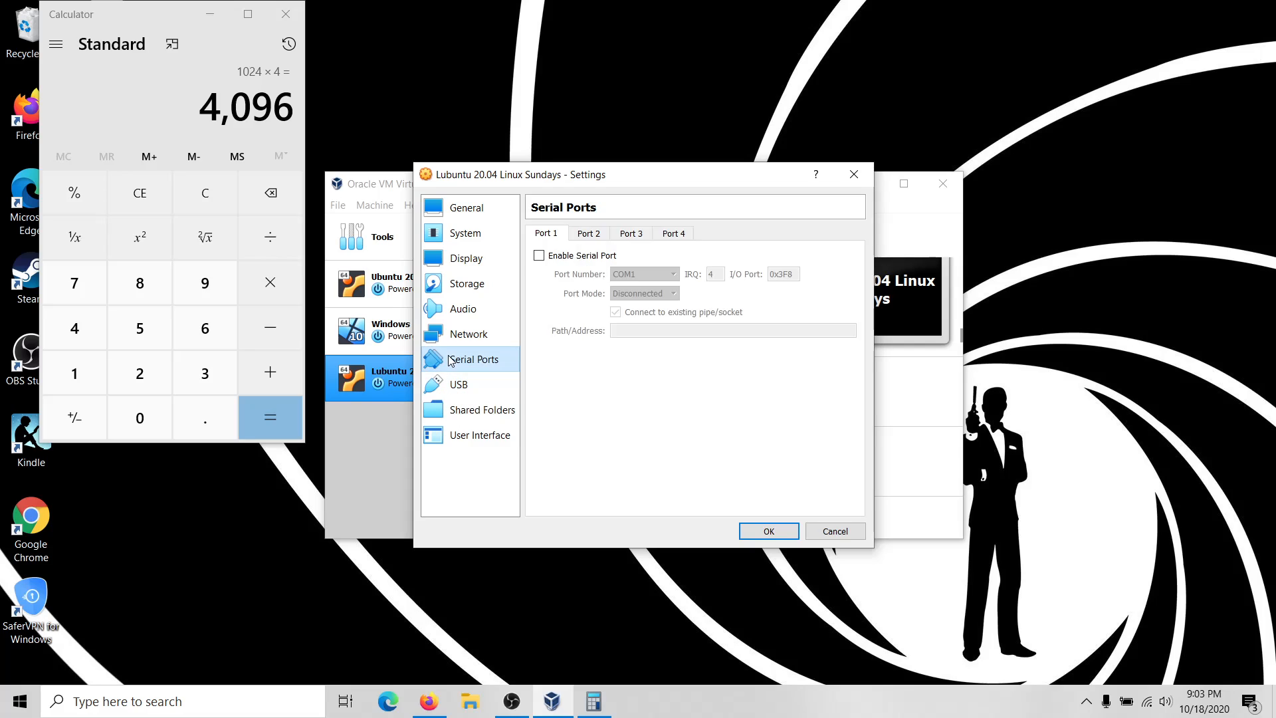
left_click(470, 334)
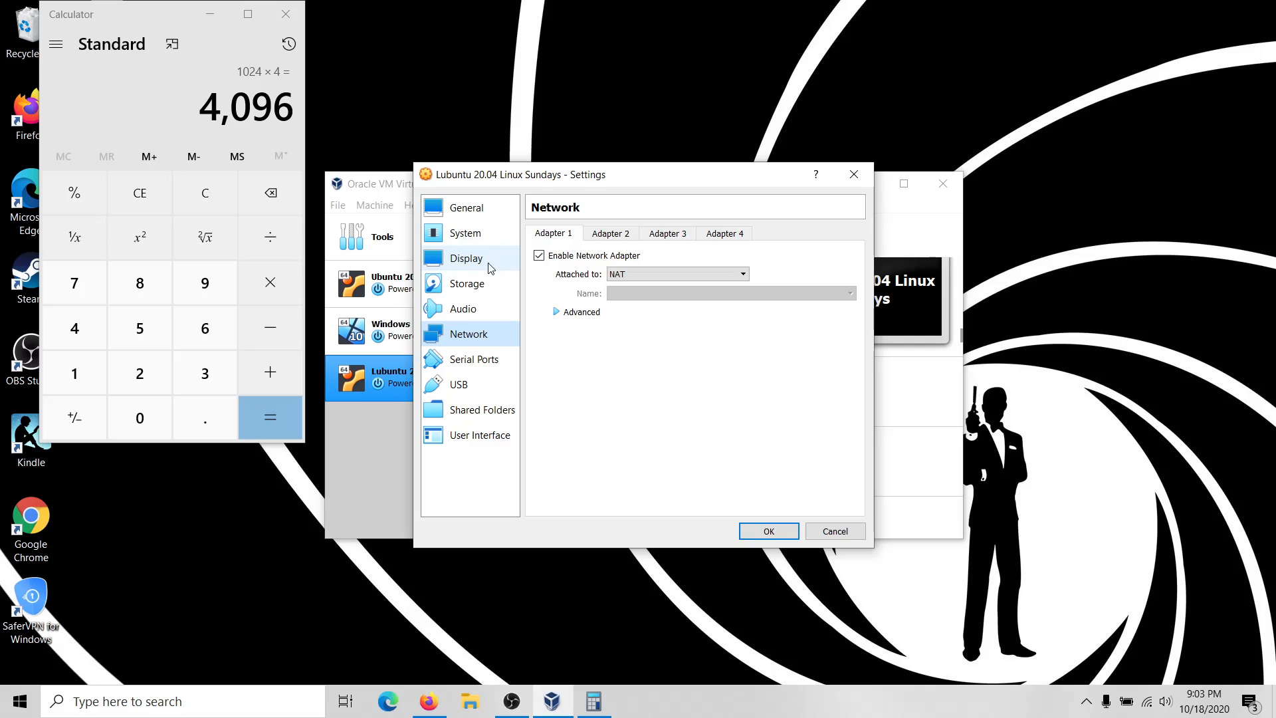
left_click(481, 286)
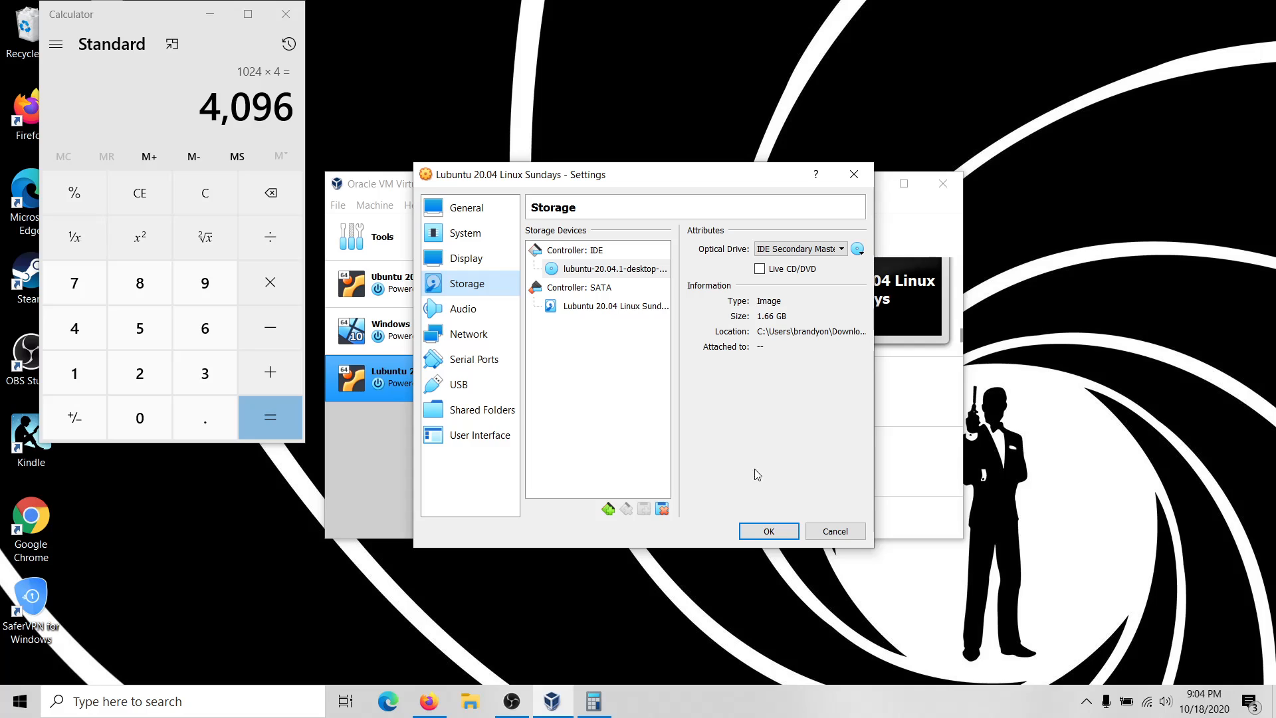
Save settings, start the VM, and pick lubuntu-20.04.1-desktop-amd64.iso as the start-up disk.
left_click(770, 532)
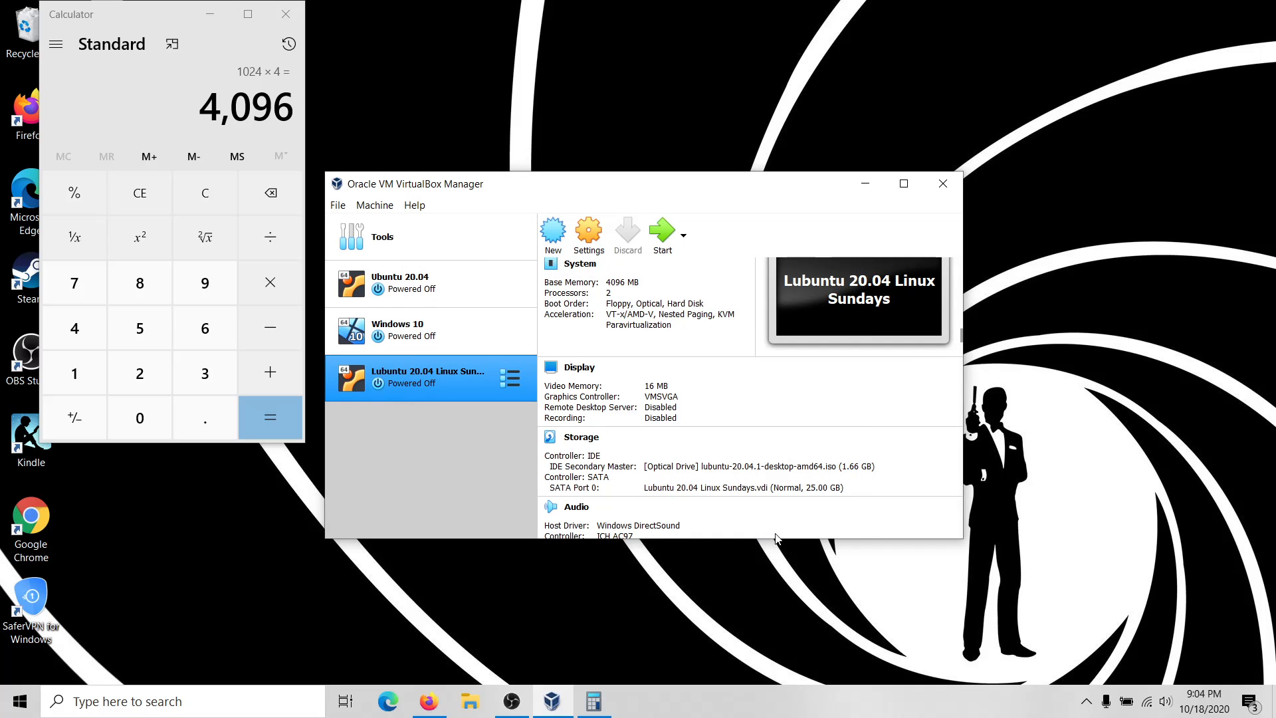
left_click(662, 236)
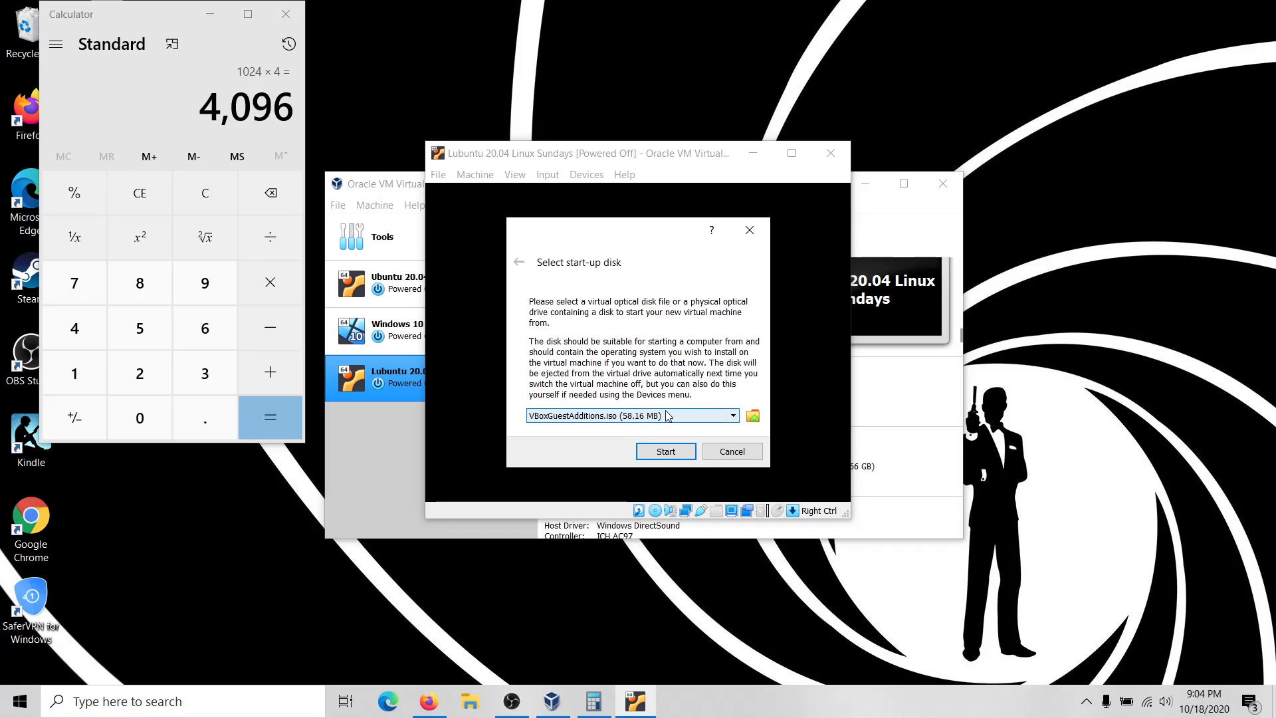
left_click(754, 417)
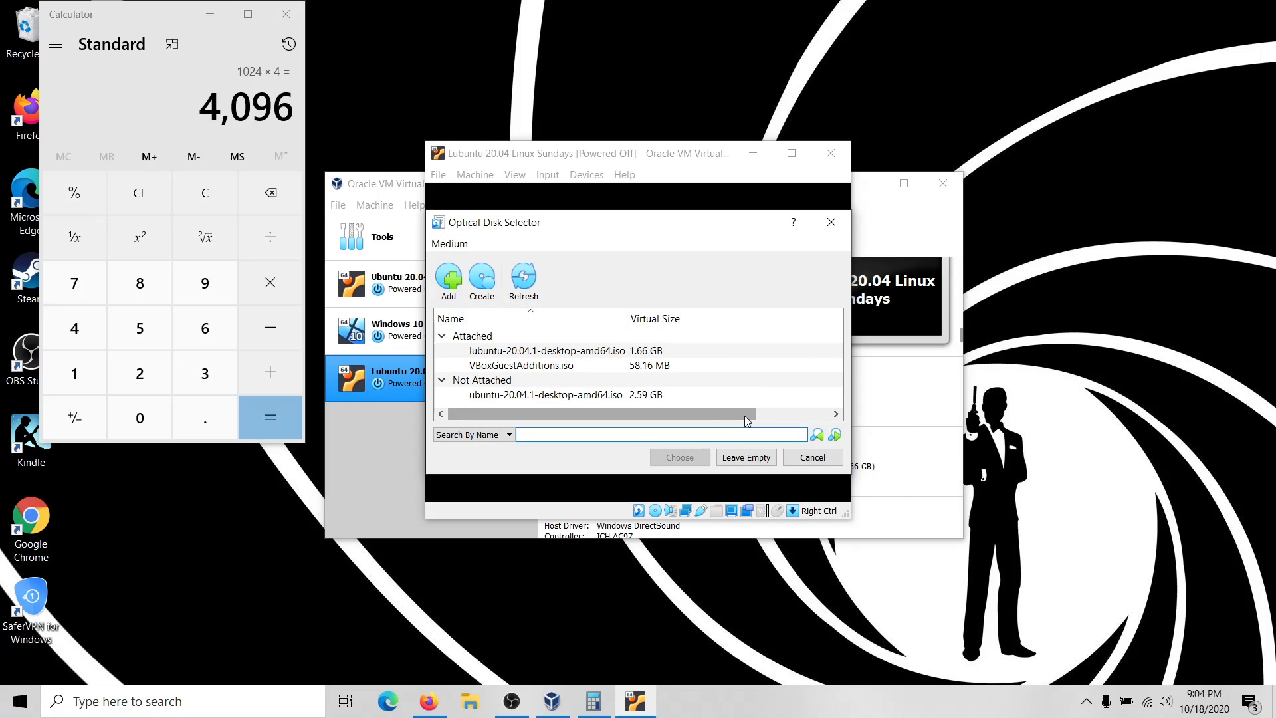
left_click(584, 356)
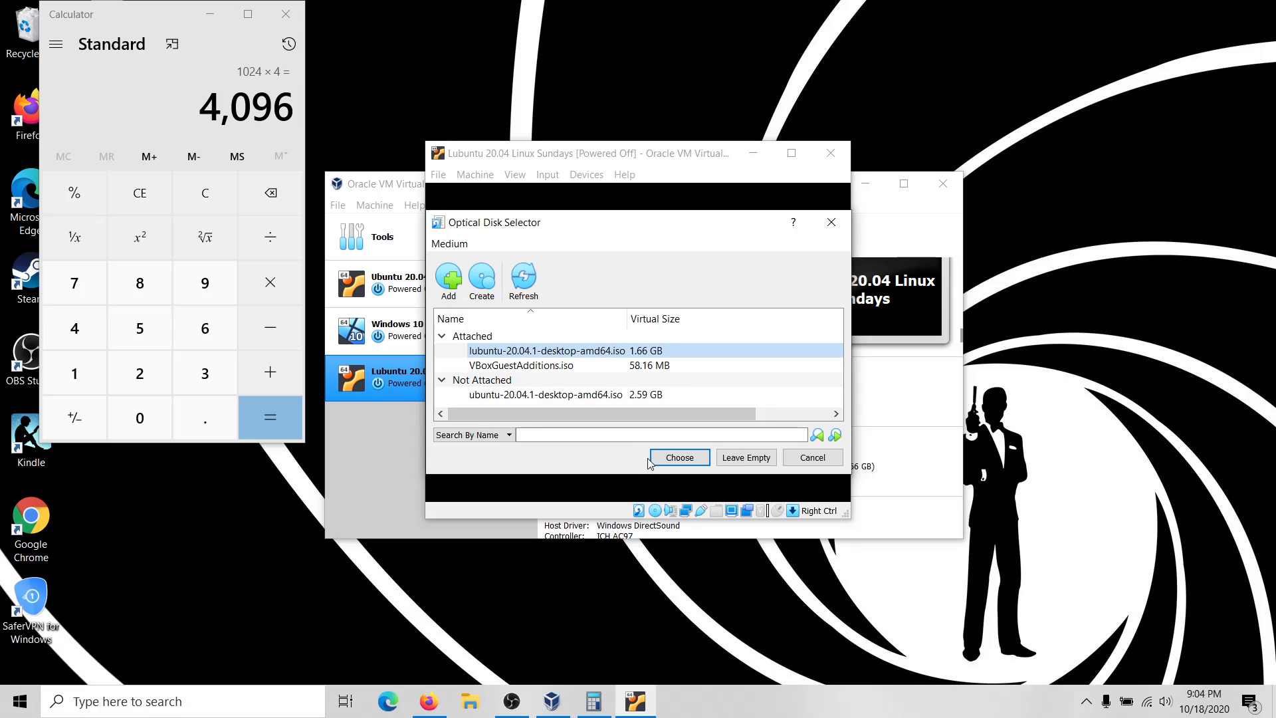
left_click(668, 458)
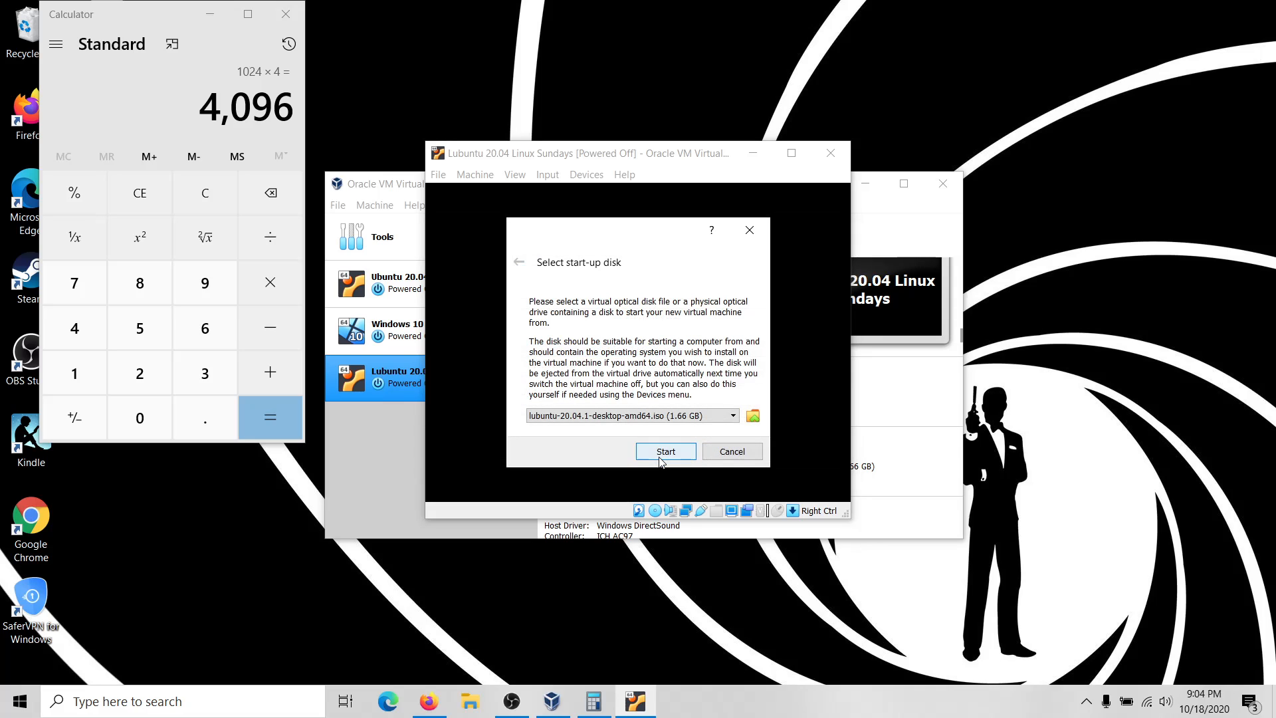
left_click(754, 417)
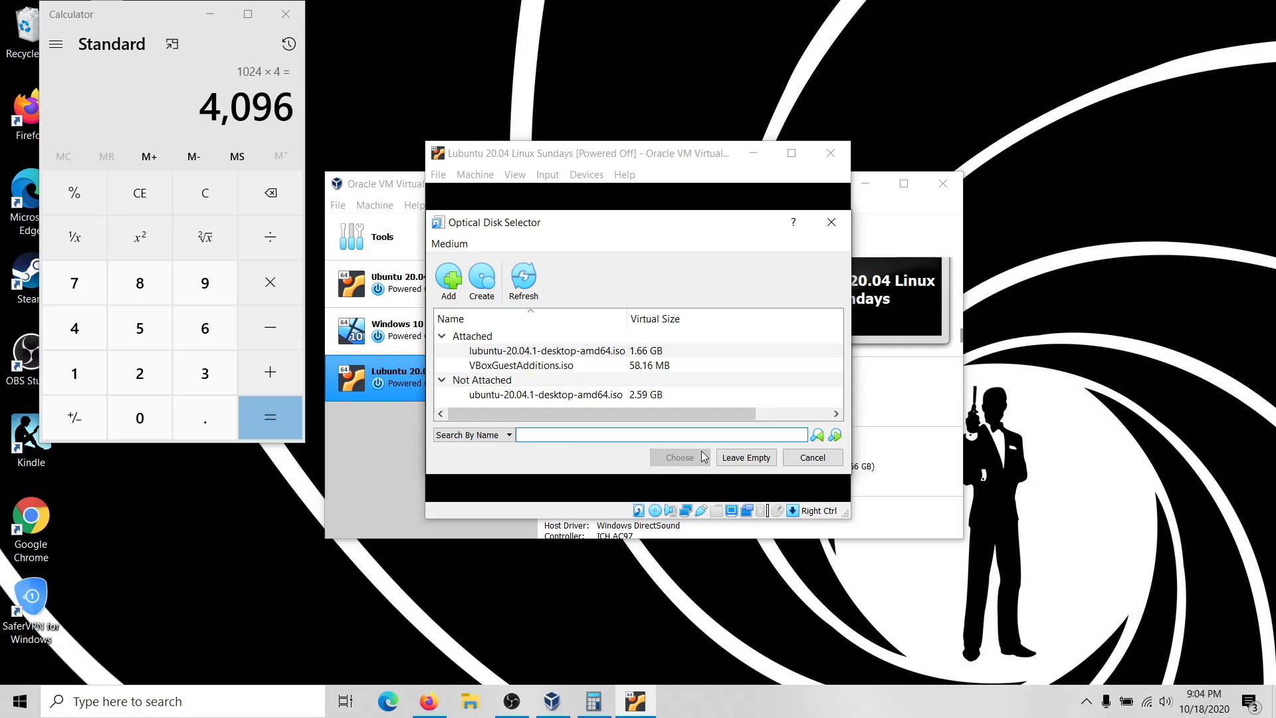
left_click(801, 458)
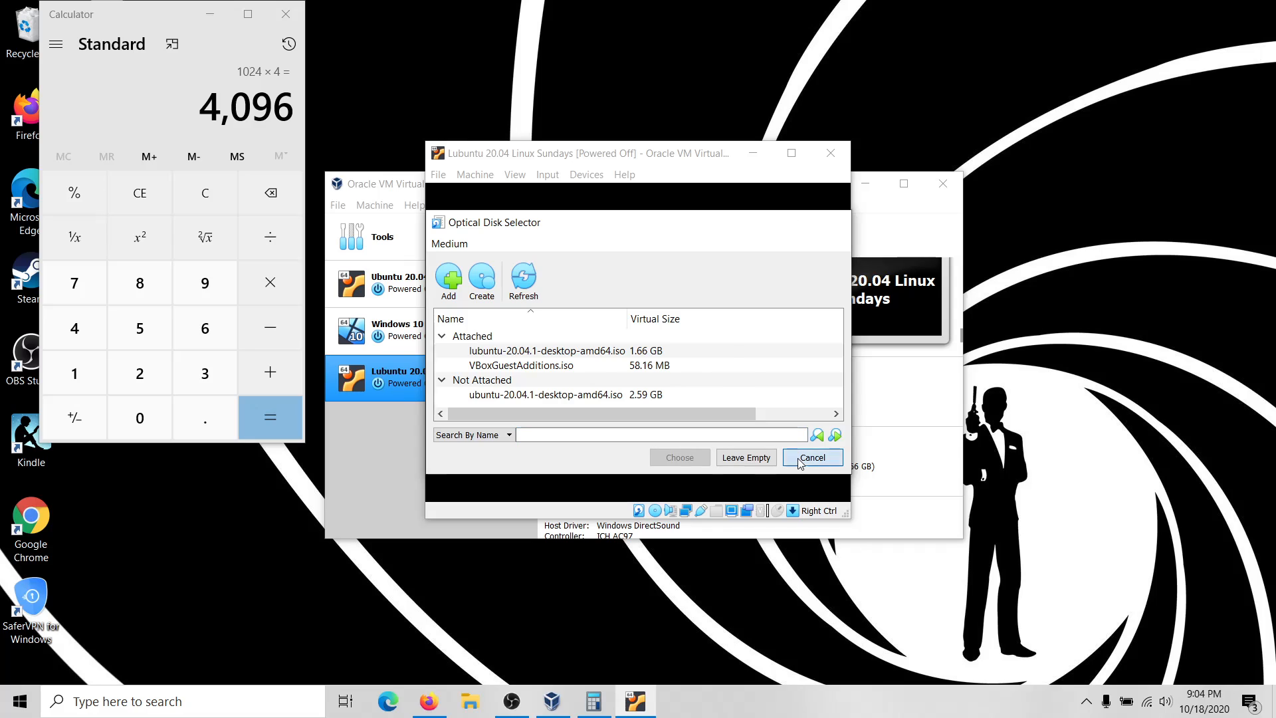
Boot the VM into the English live Lubuntu session, skipping the filesystem check with Ctrl+C.
left_click(661, 451)
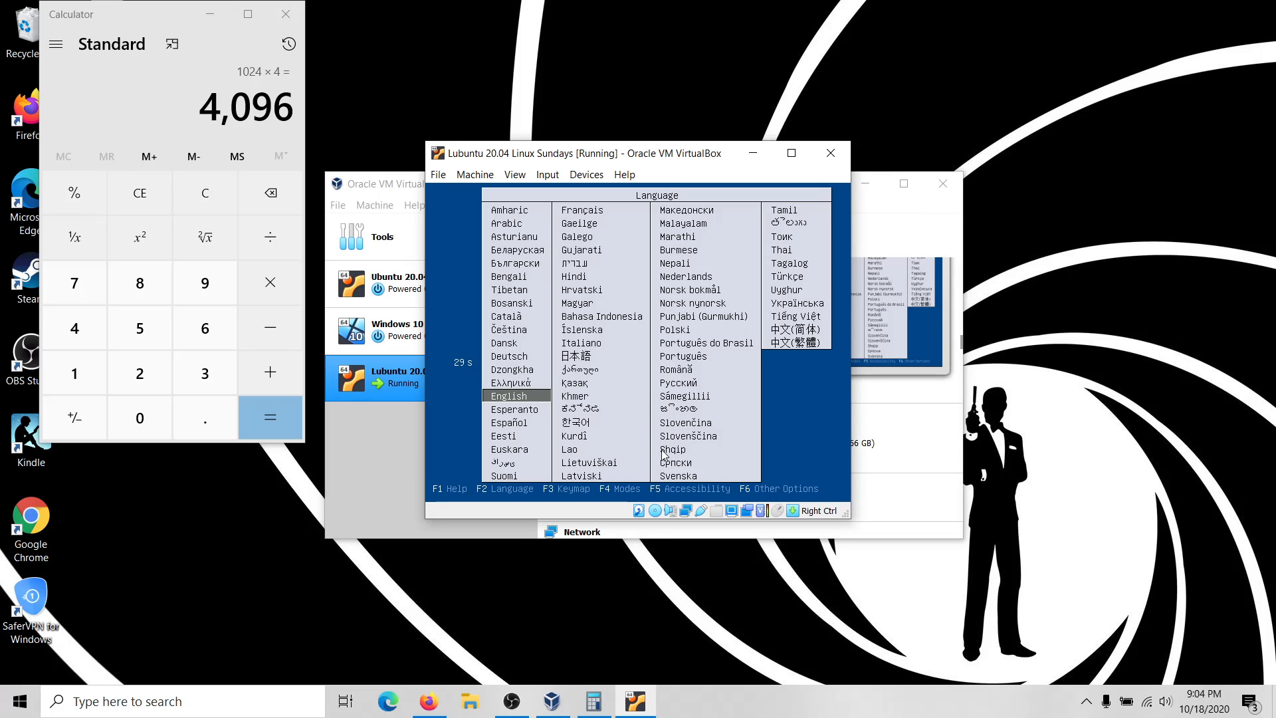
key("Return")
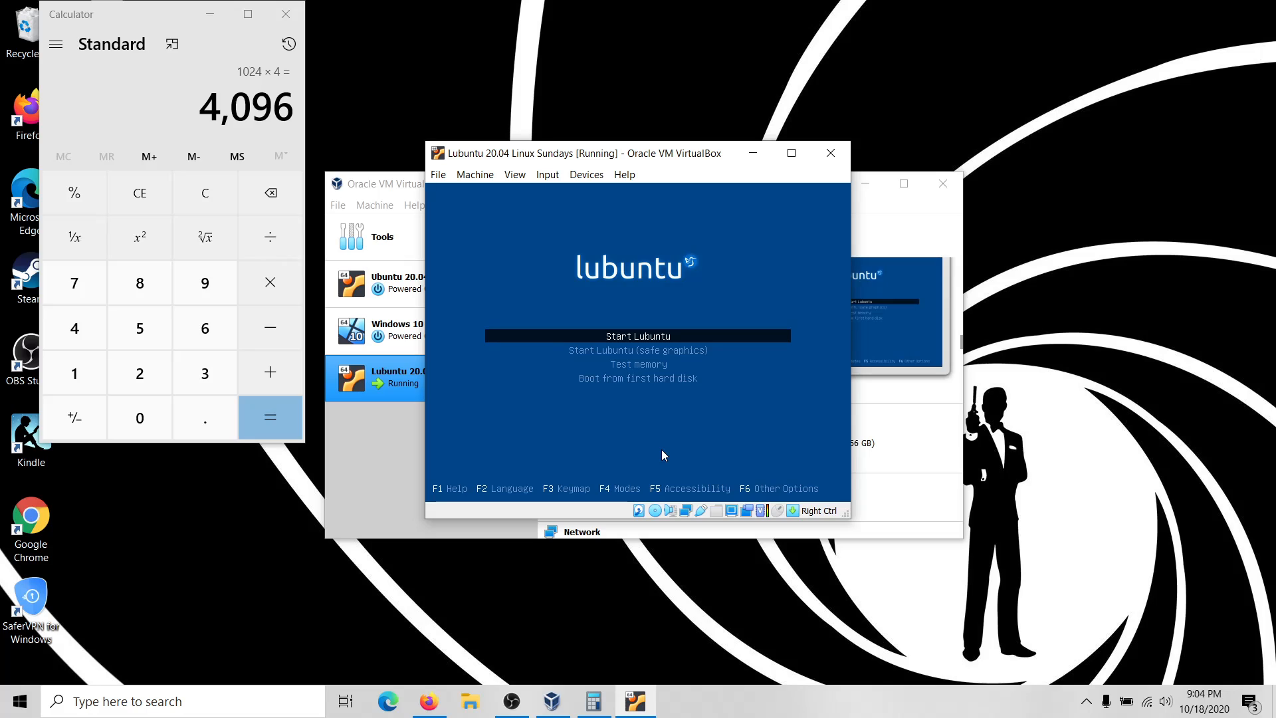
key("Return")
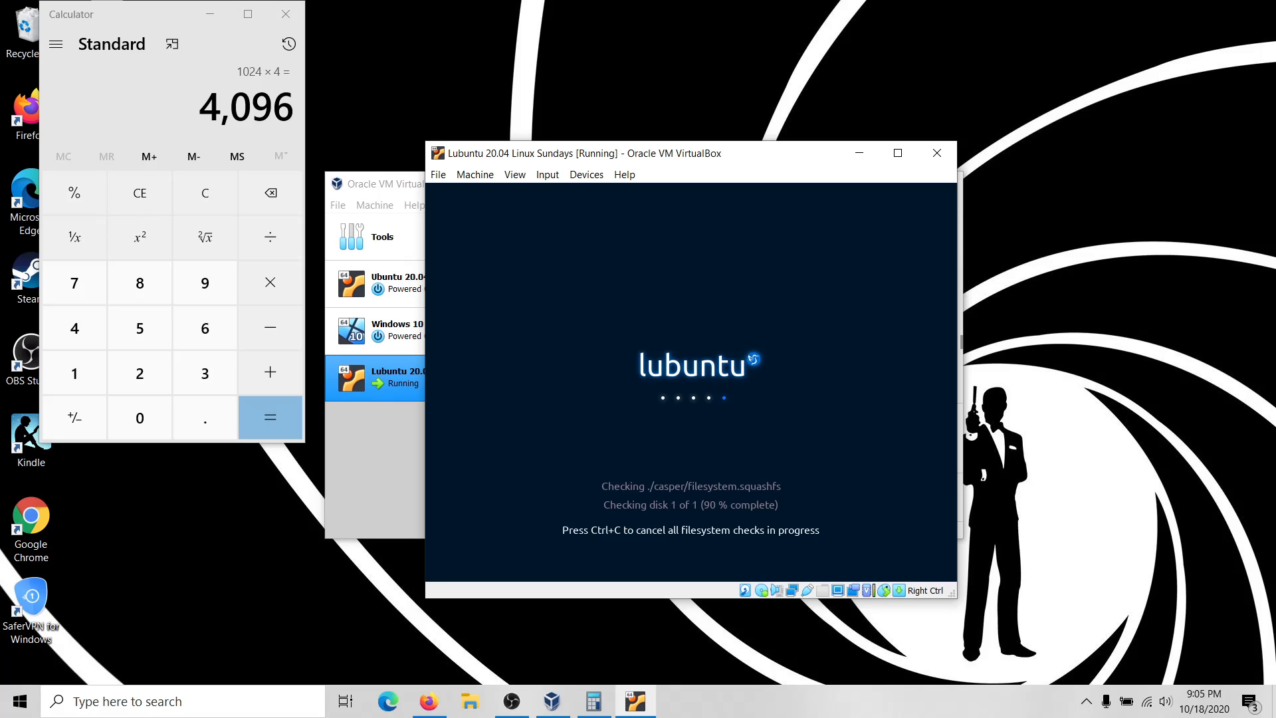
key("ctrl+c")
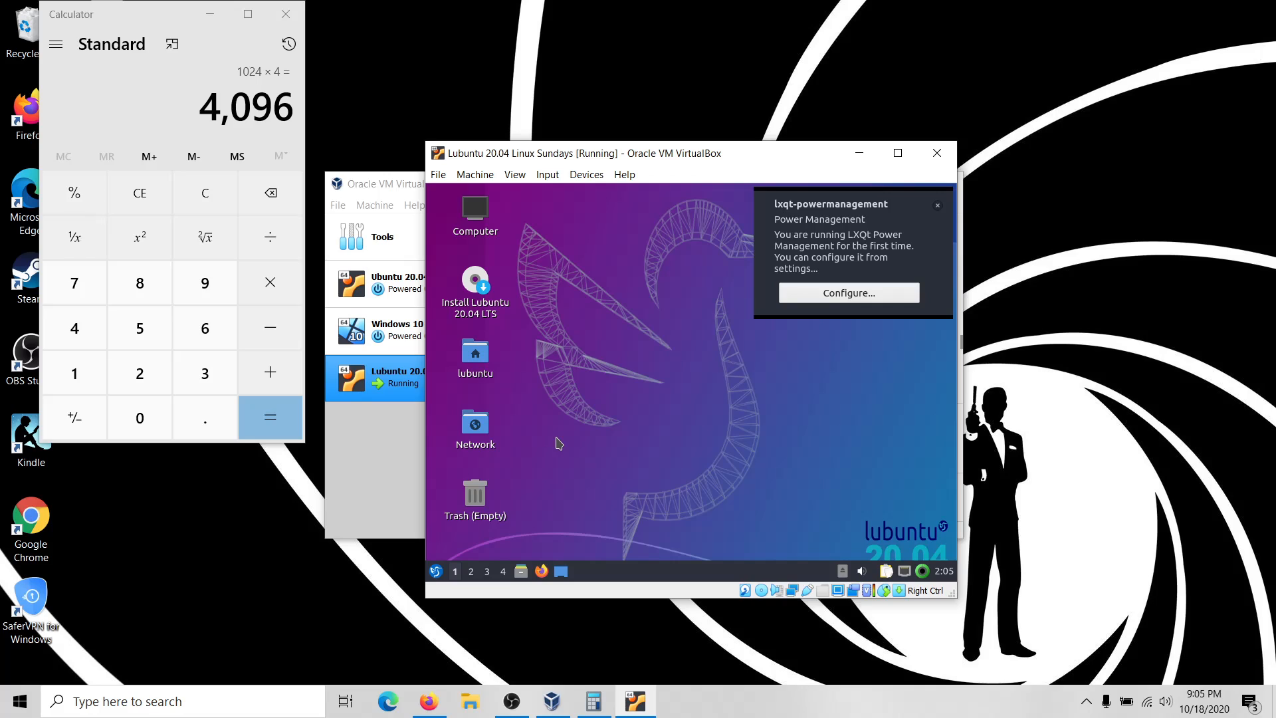
Change the Lubuntu guest resolution to 1360x768 in LXQt Monitor settings, keep it, and close the dialog.
left_click(436, 572)
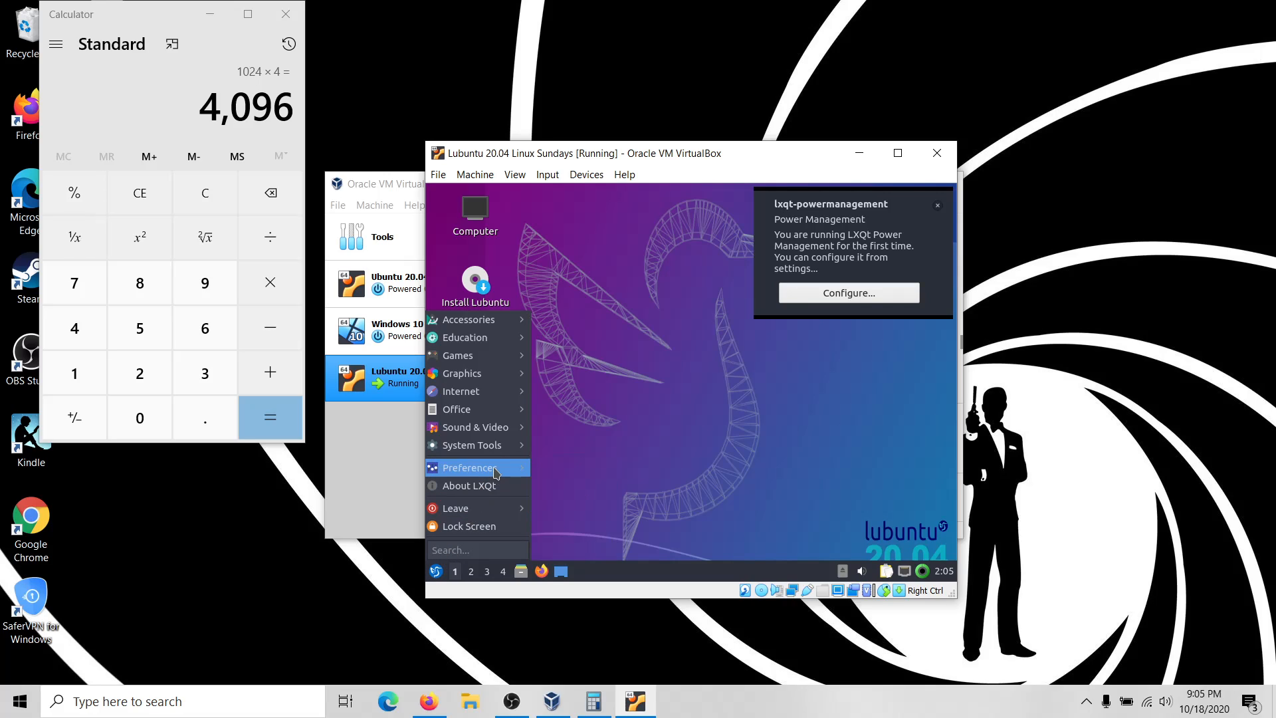
mouse_move(495, 472)
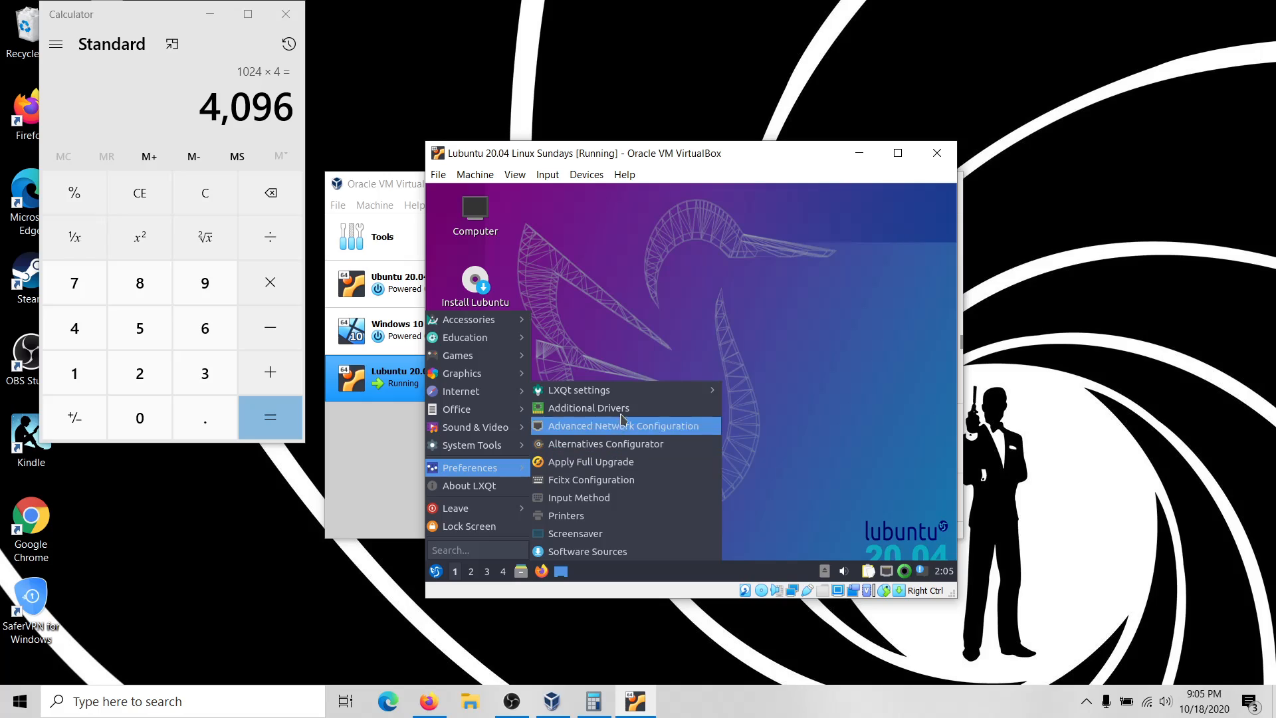
mouse_move(637, 398)
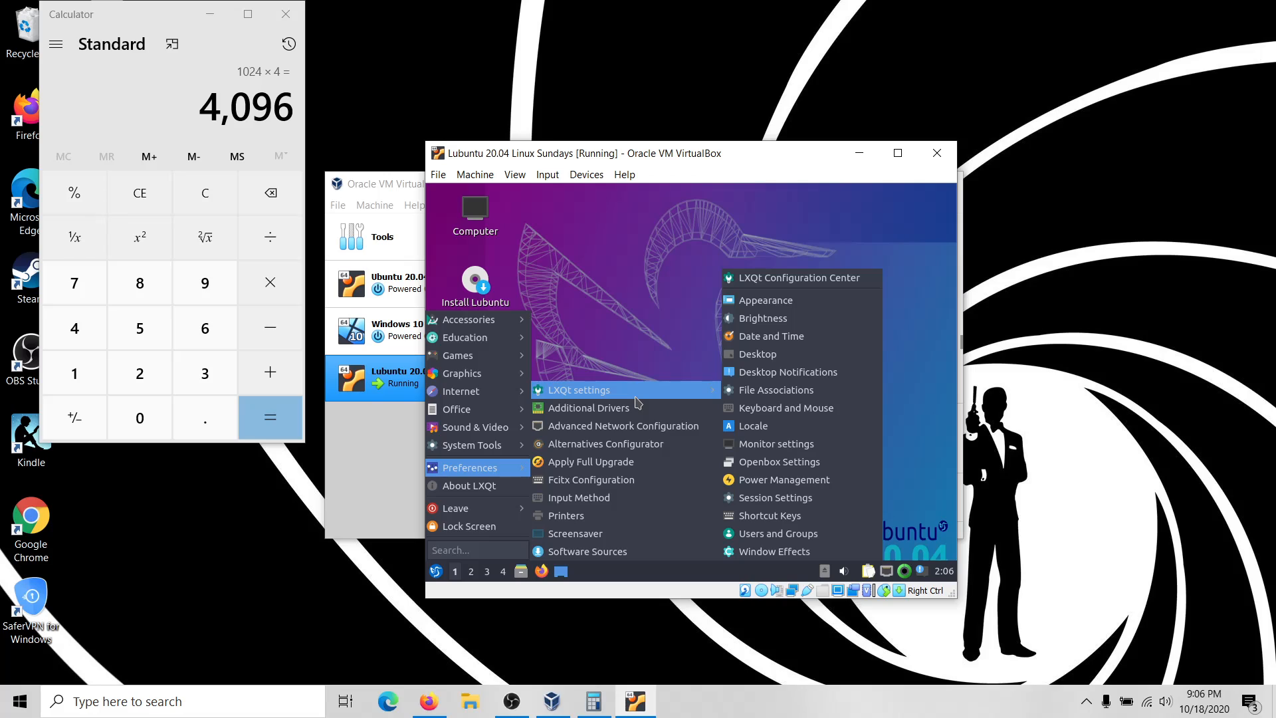
left_click(770, 443)
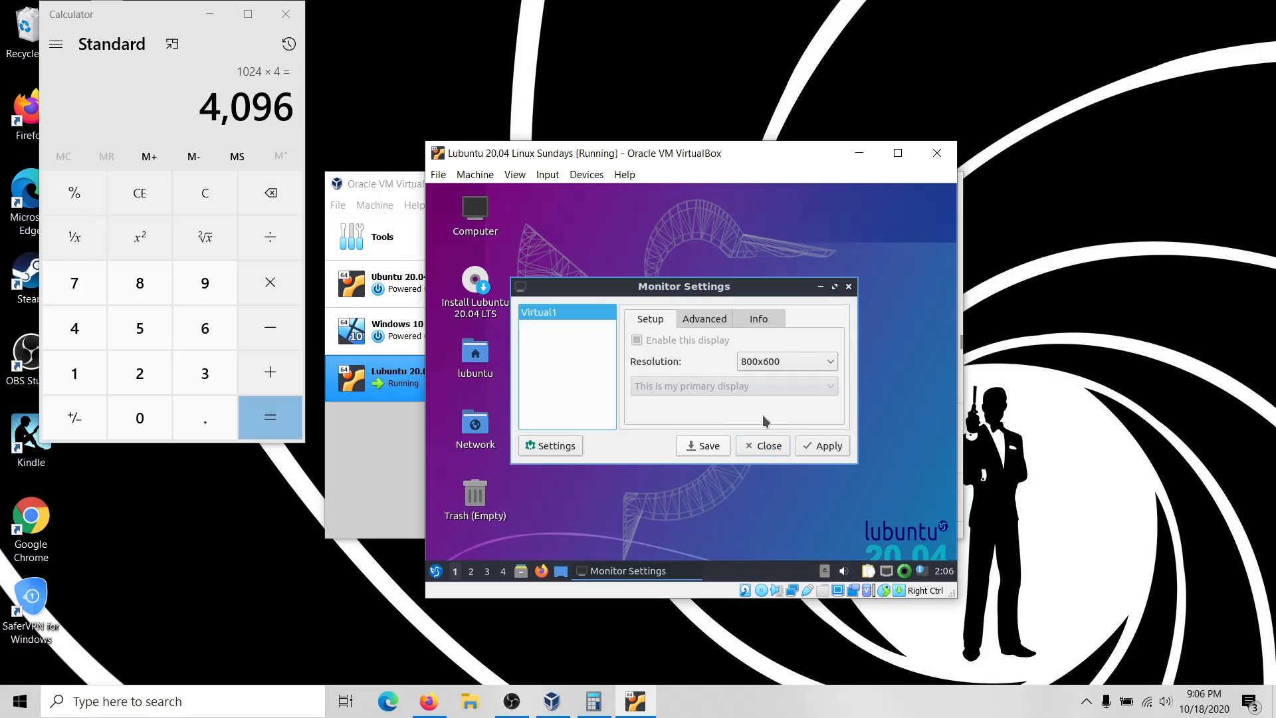
left_click(787, 362)
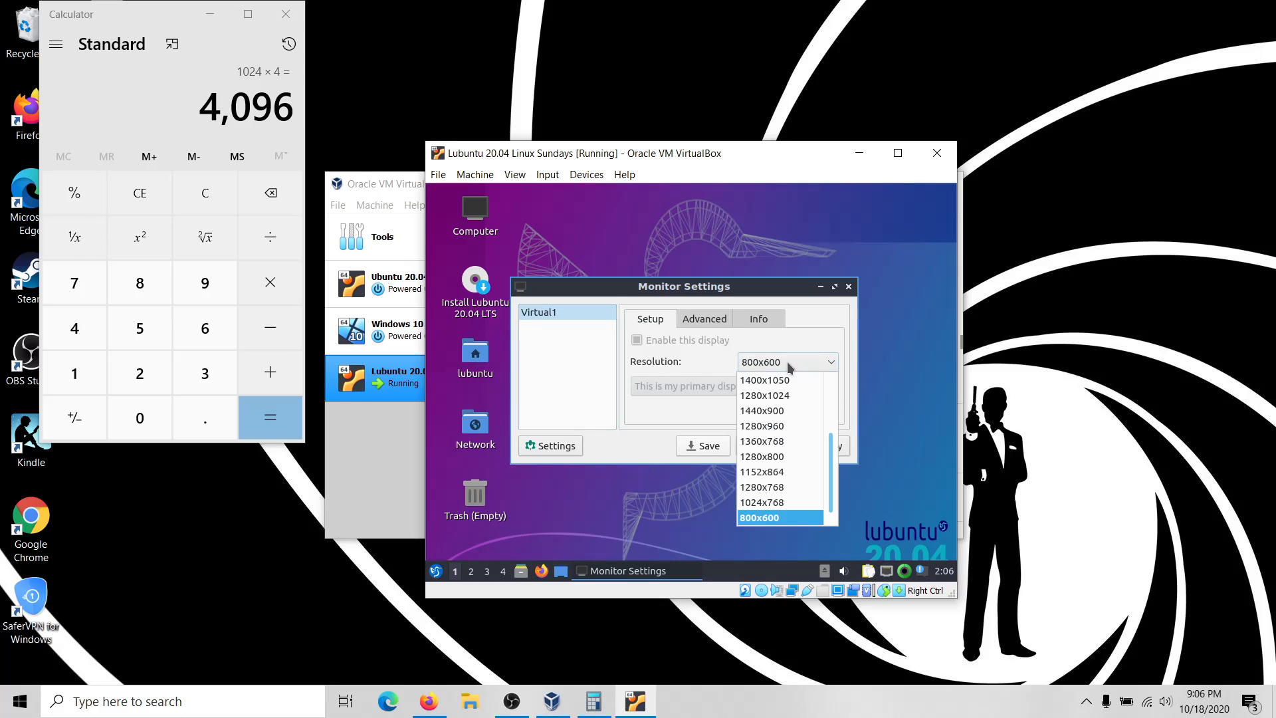
left_click(793, 440)
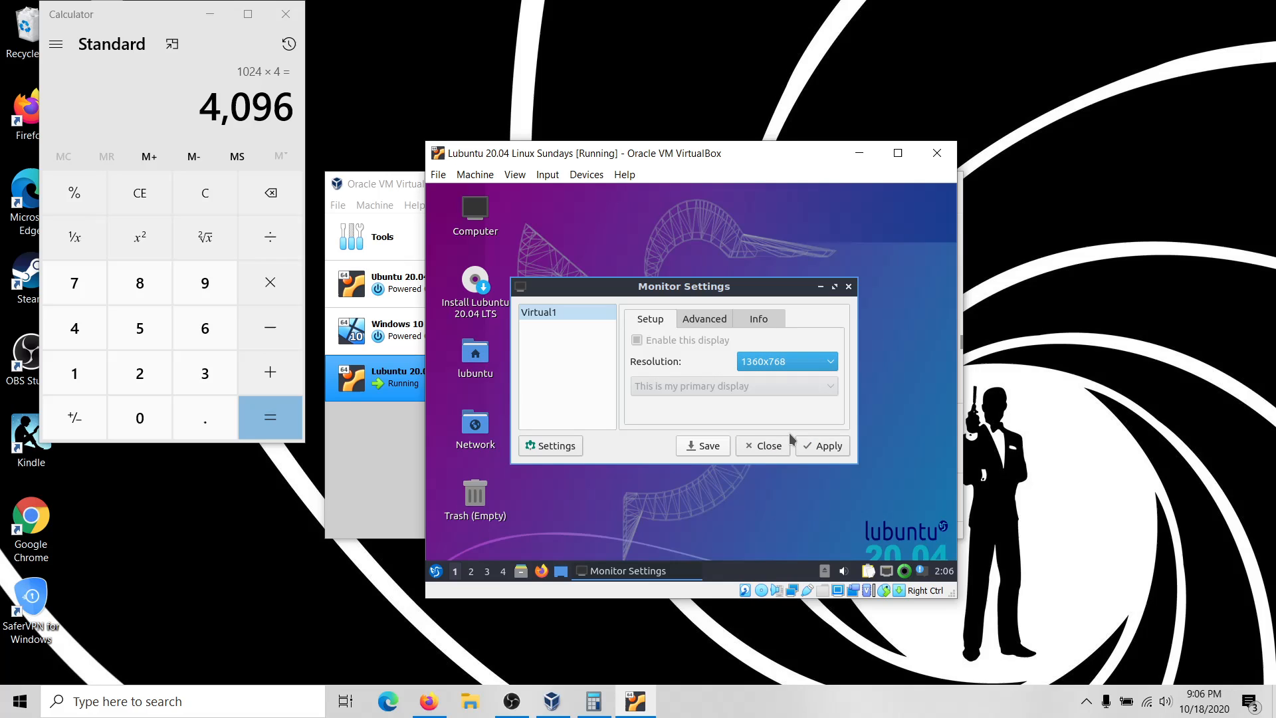
left_click(830, 448)
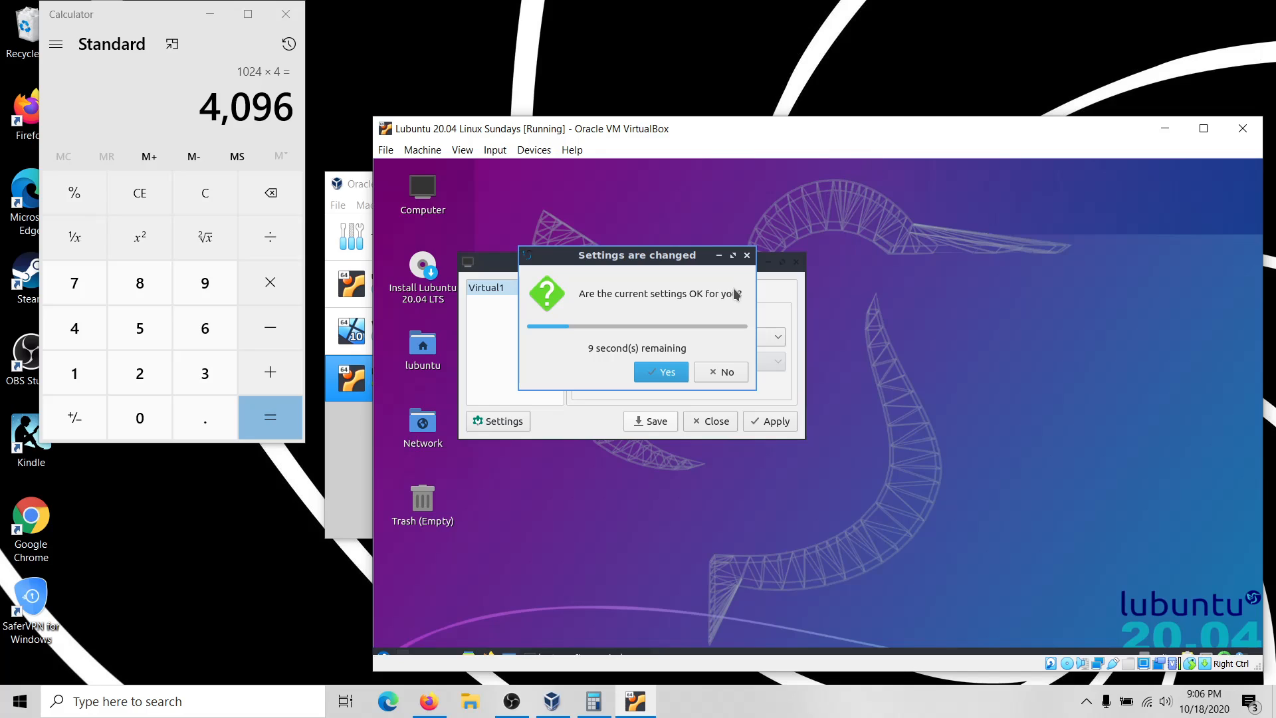
left_click(676, 376)
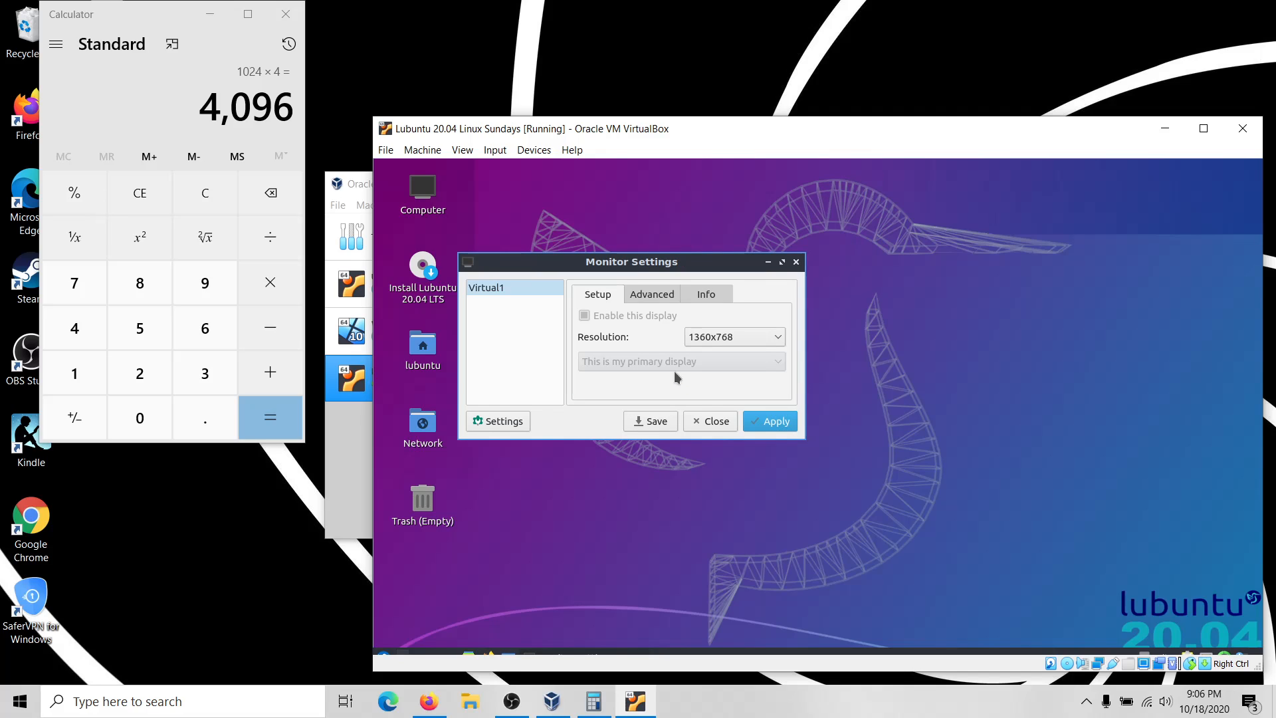
left_click(774, 424)
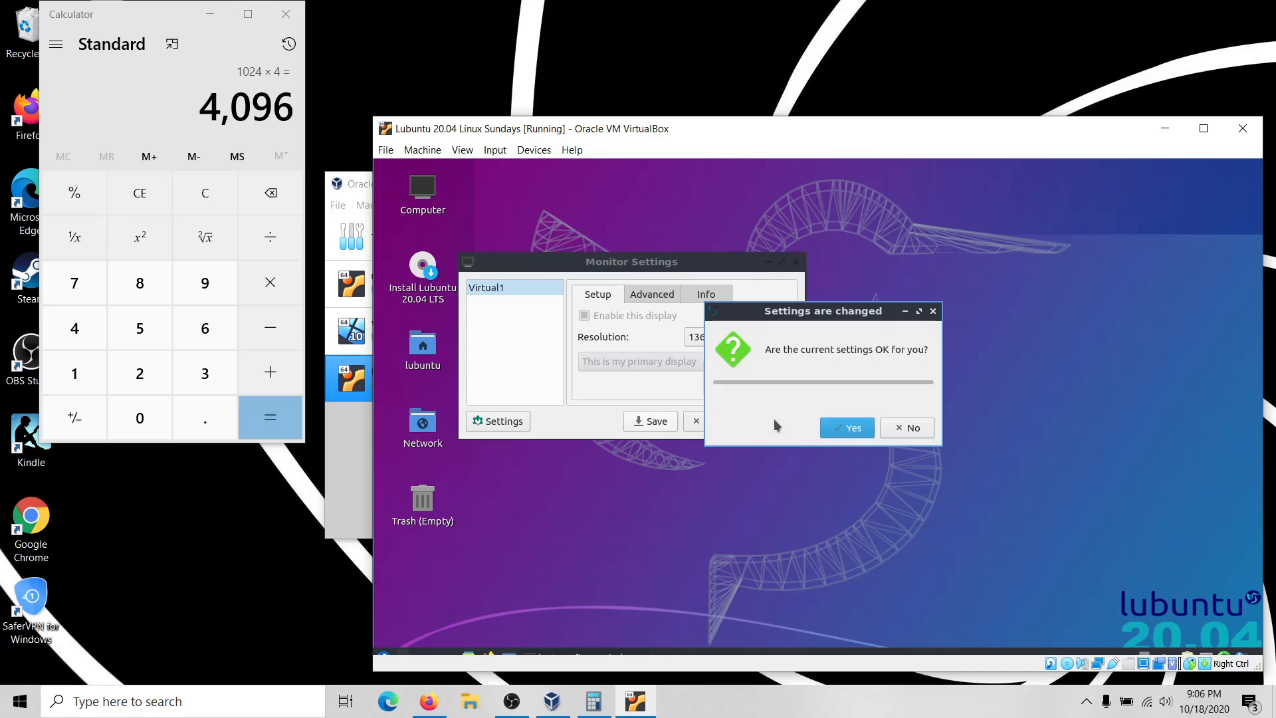
left_click(831, 426)
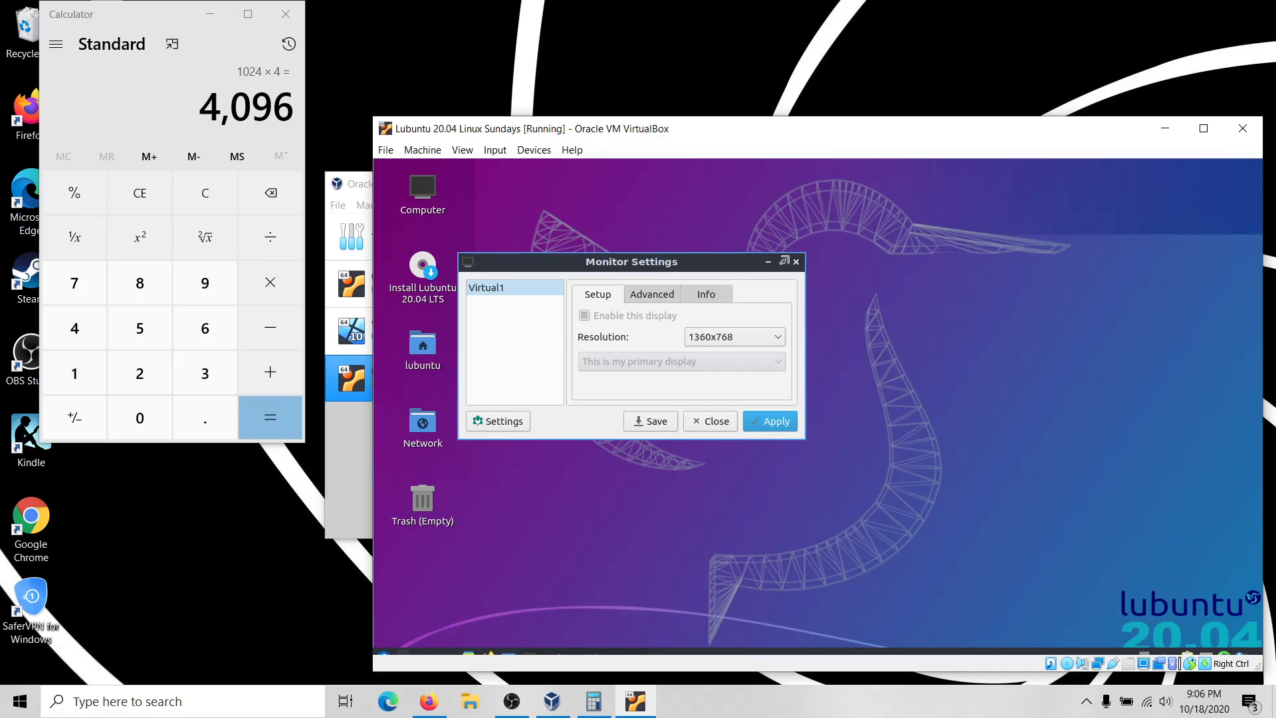
left_click(796, 262)
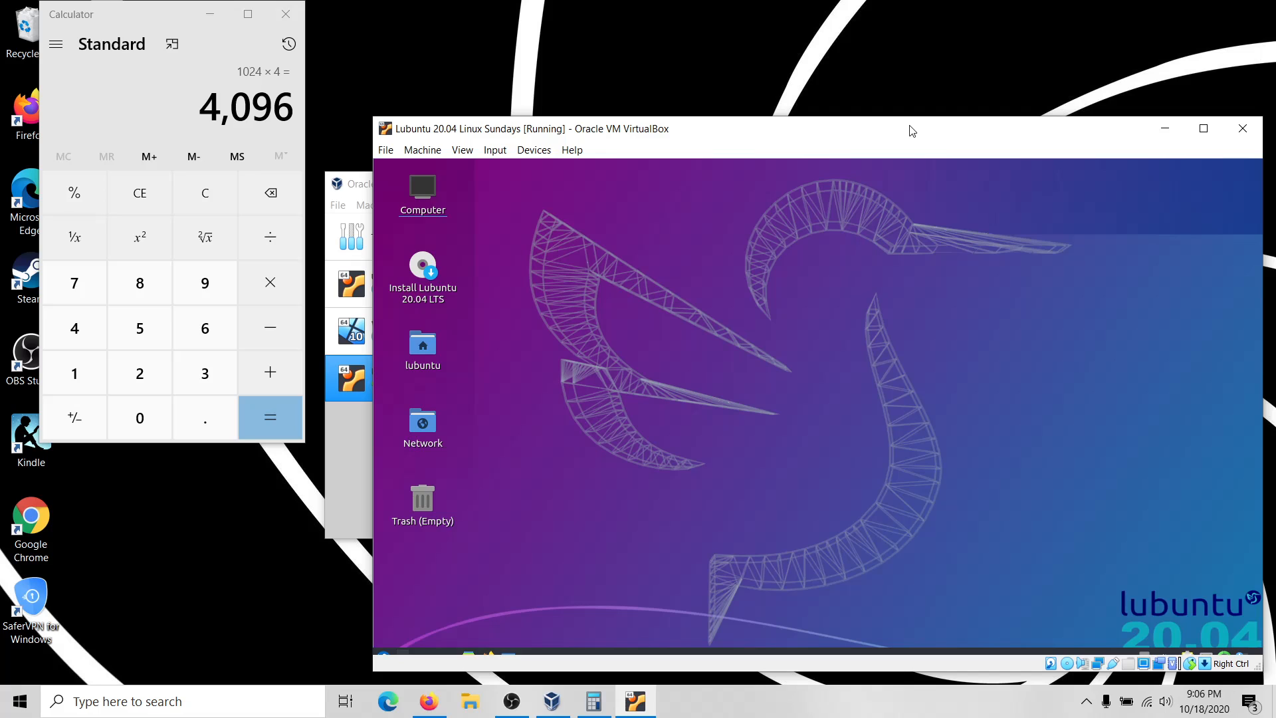
Switch the VM to full-screen and back to a window, then move it up and left.
key("ctrl+f")
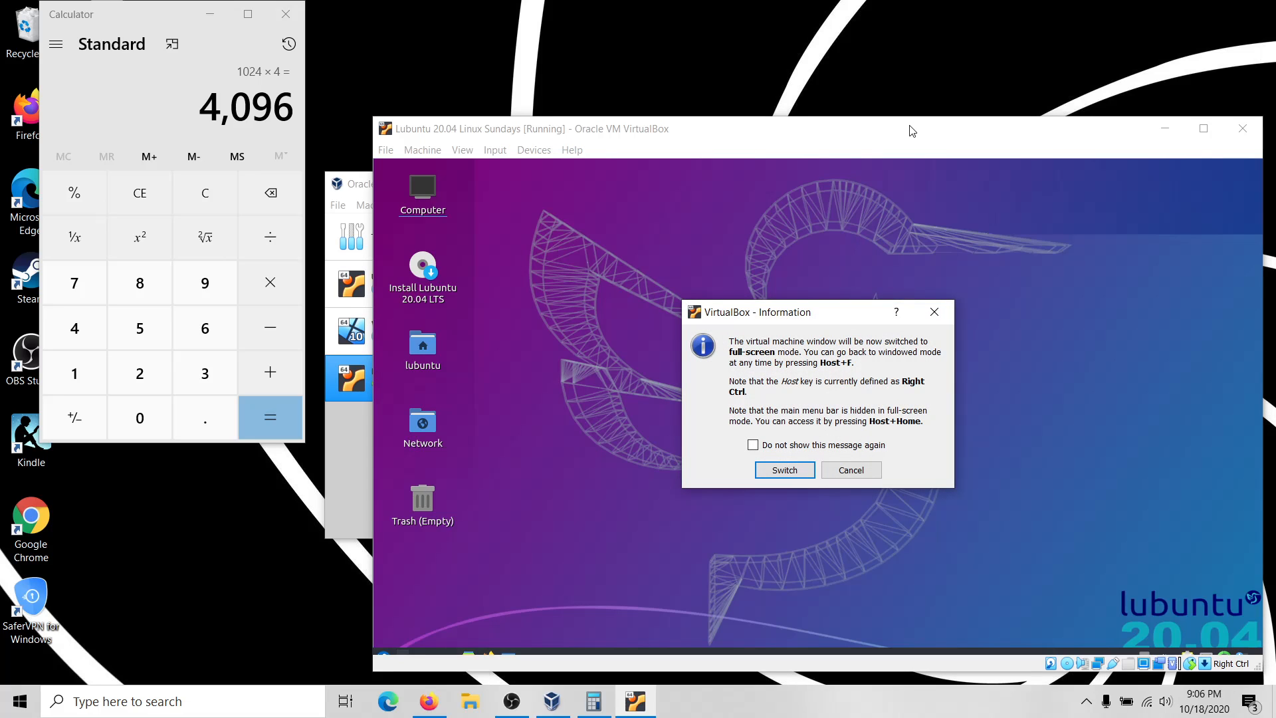
key("Return")
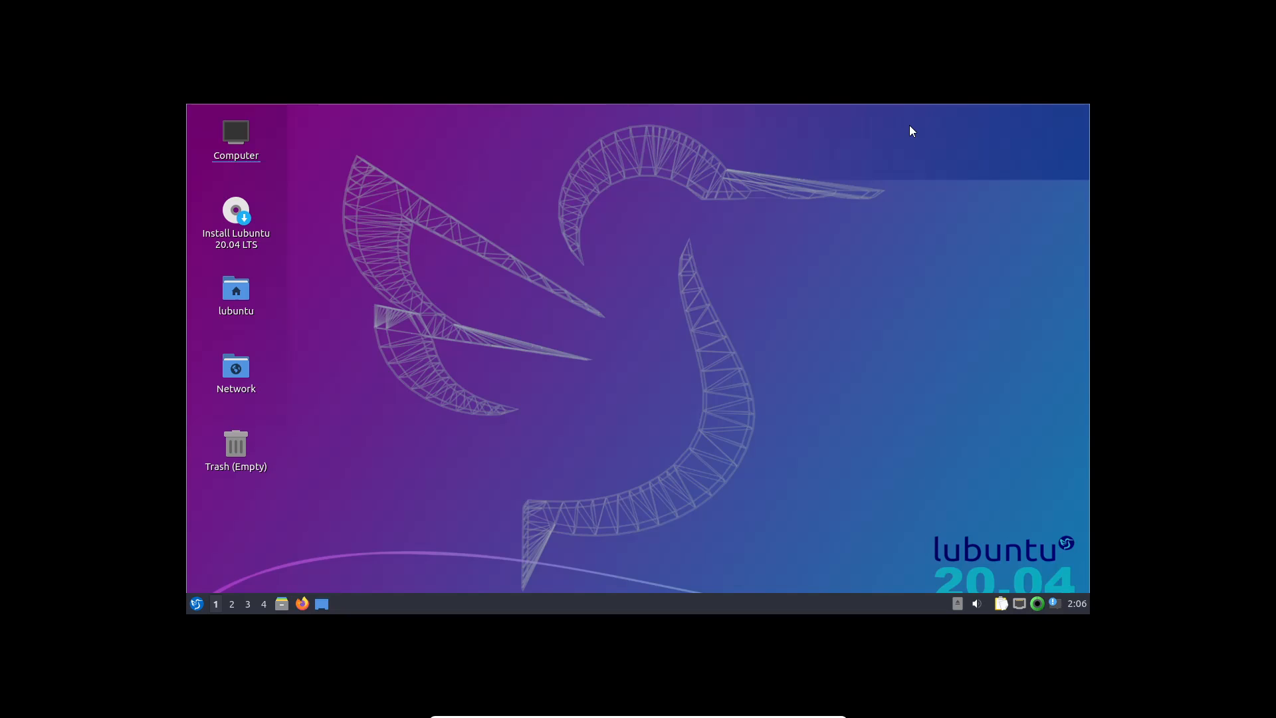
key("Control_R+f")
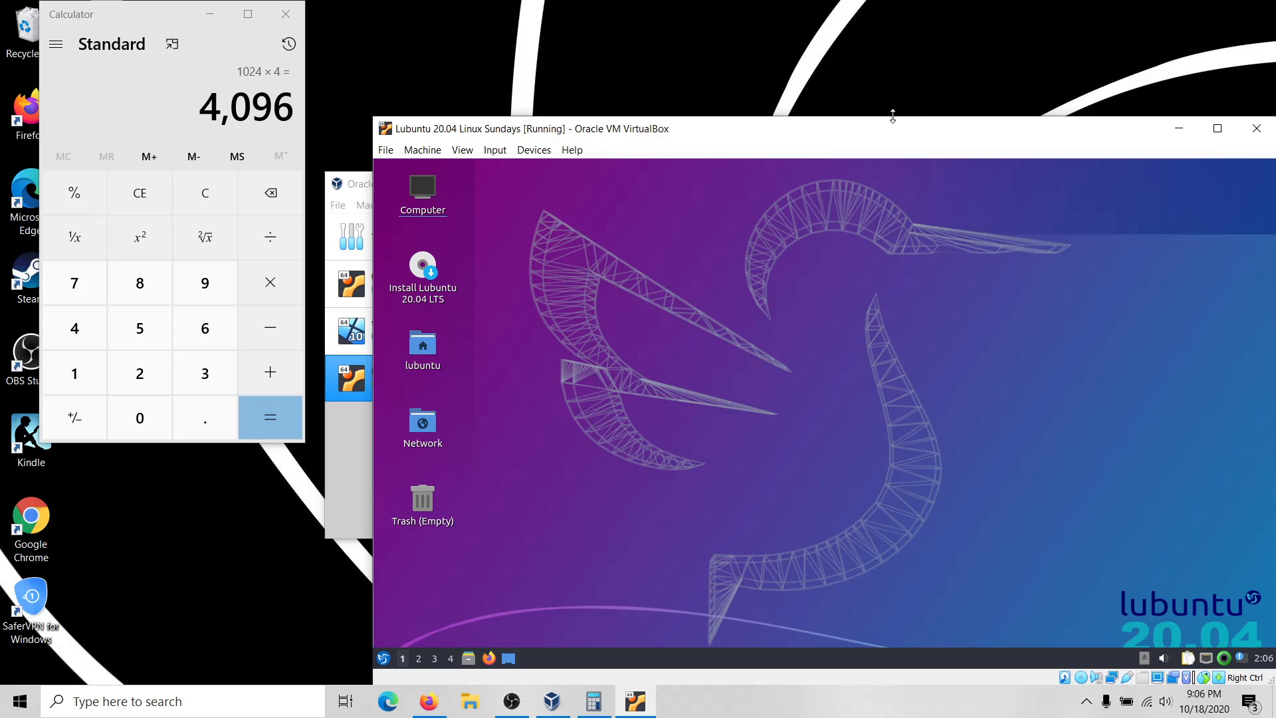
left_click_drag(881, 133, 767, 93)
Try scaled mode, return to a normal window, and move it further up and left.
key("Control_R+c")
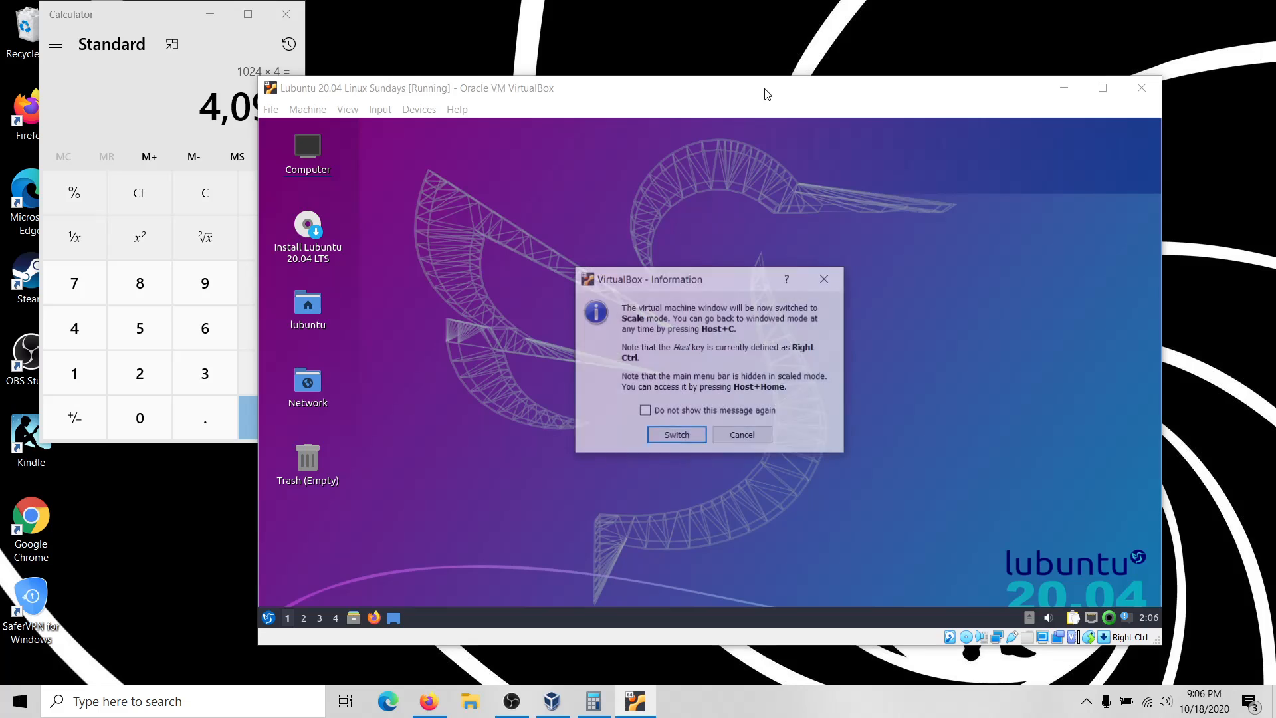
key("Return")
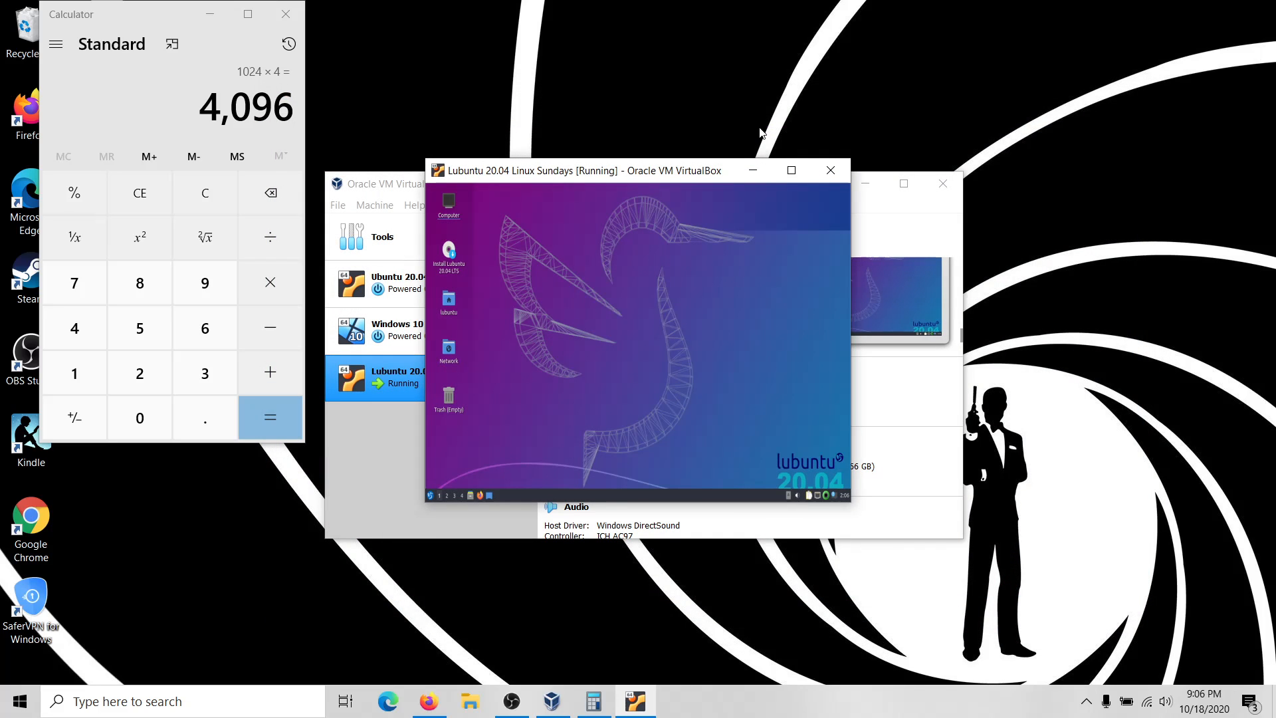
left_click(791, 170)
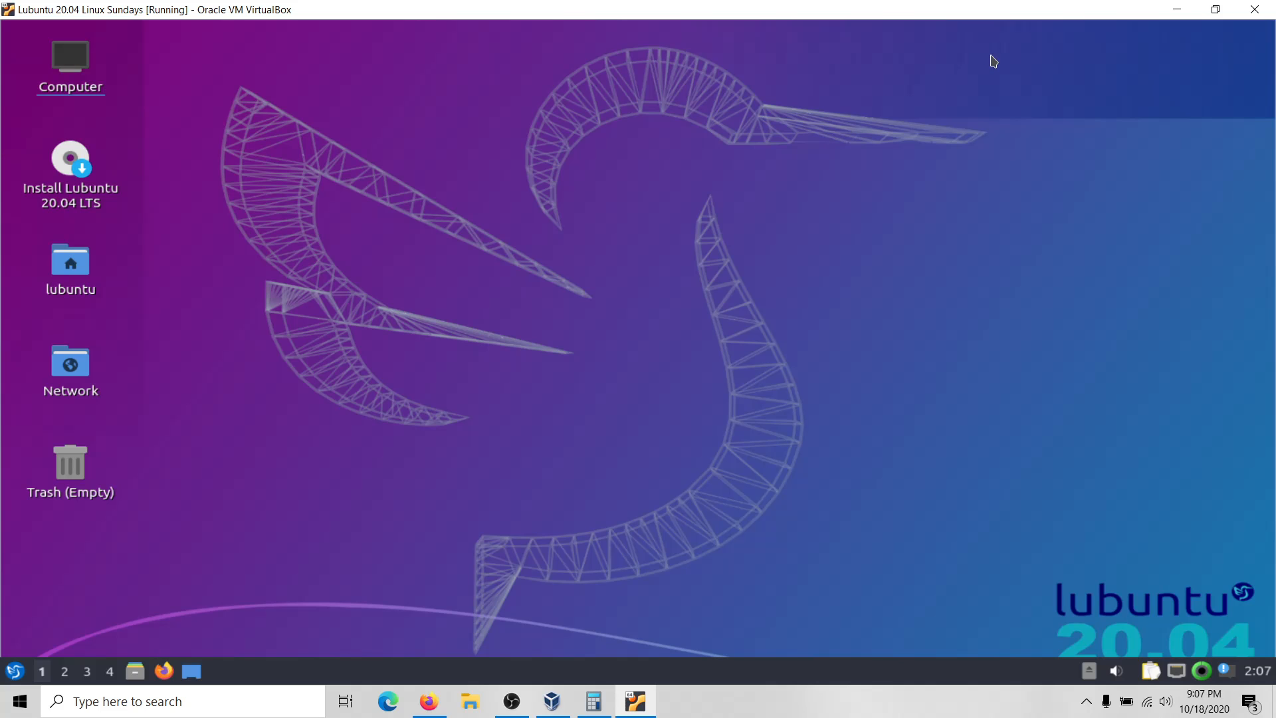
key("ctrl+c")
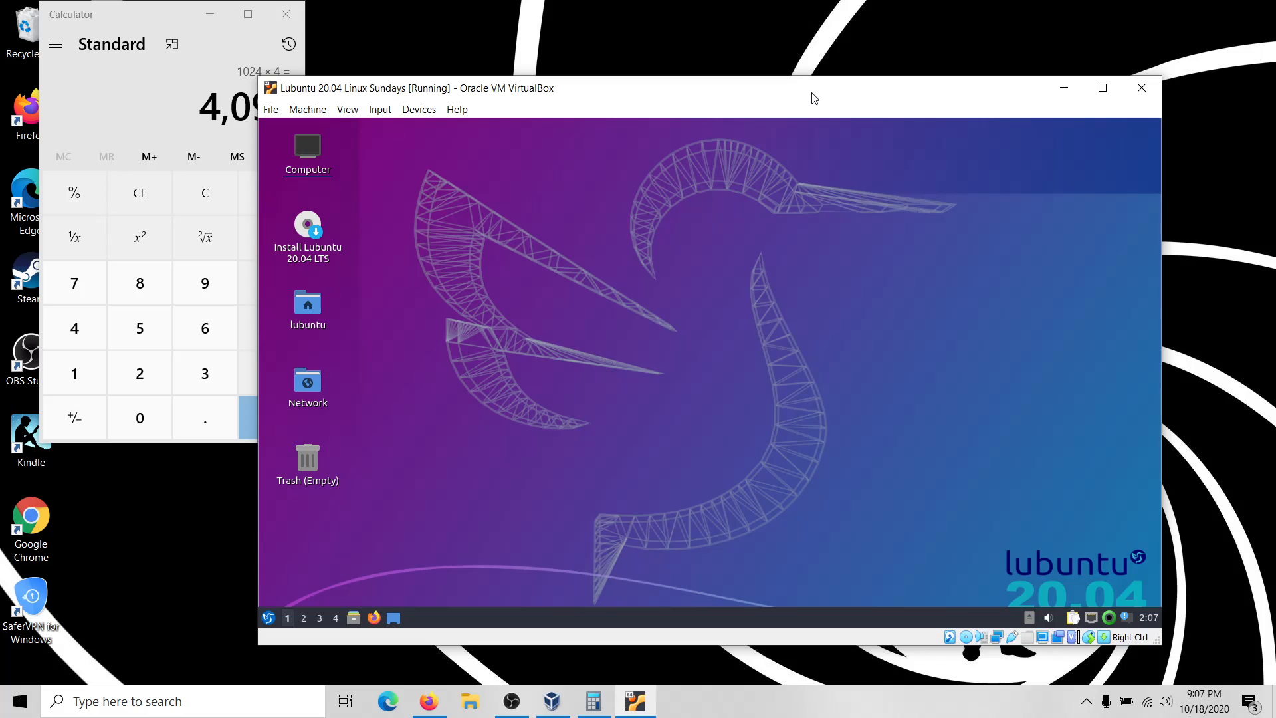
left_click_drag(815, 99, 767, 57)
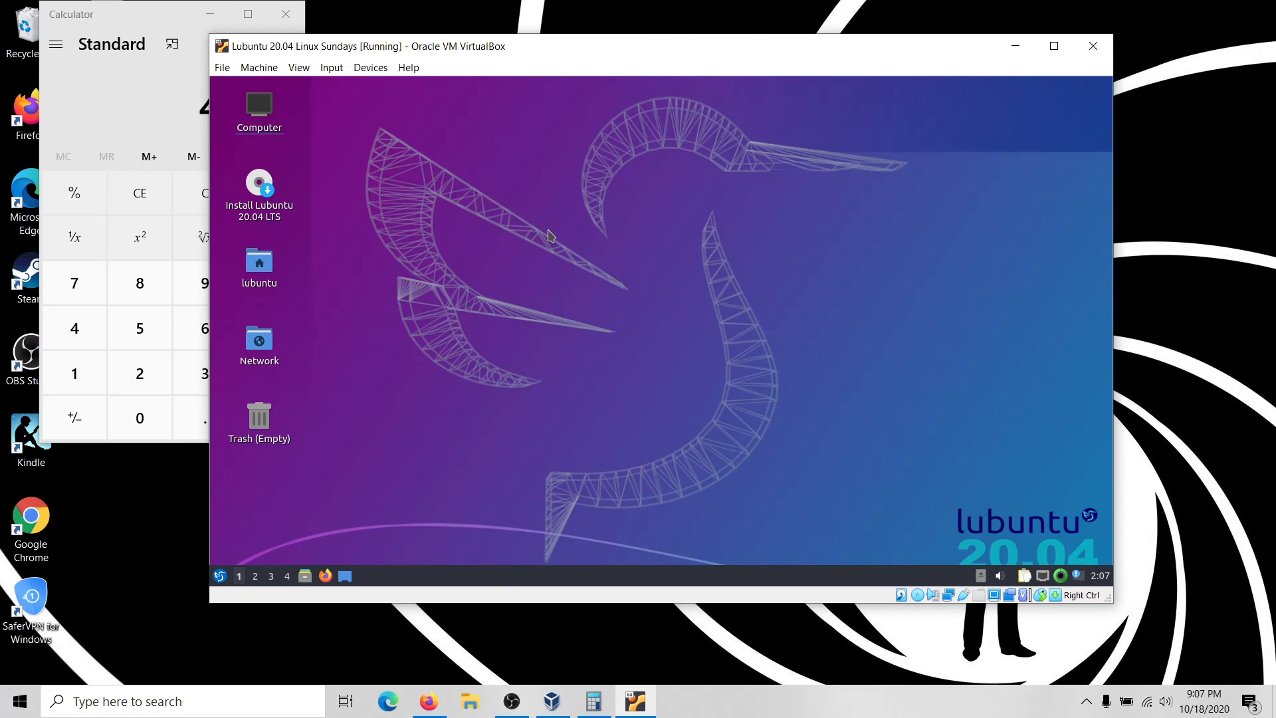
Leave the Lubuntu installer language as American English and advance to the Location step.
left_click(264, 192)
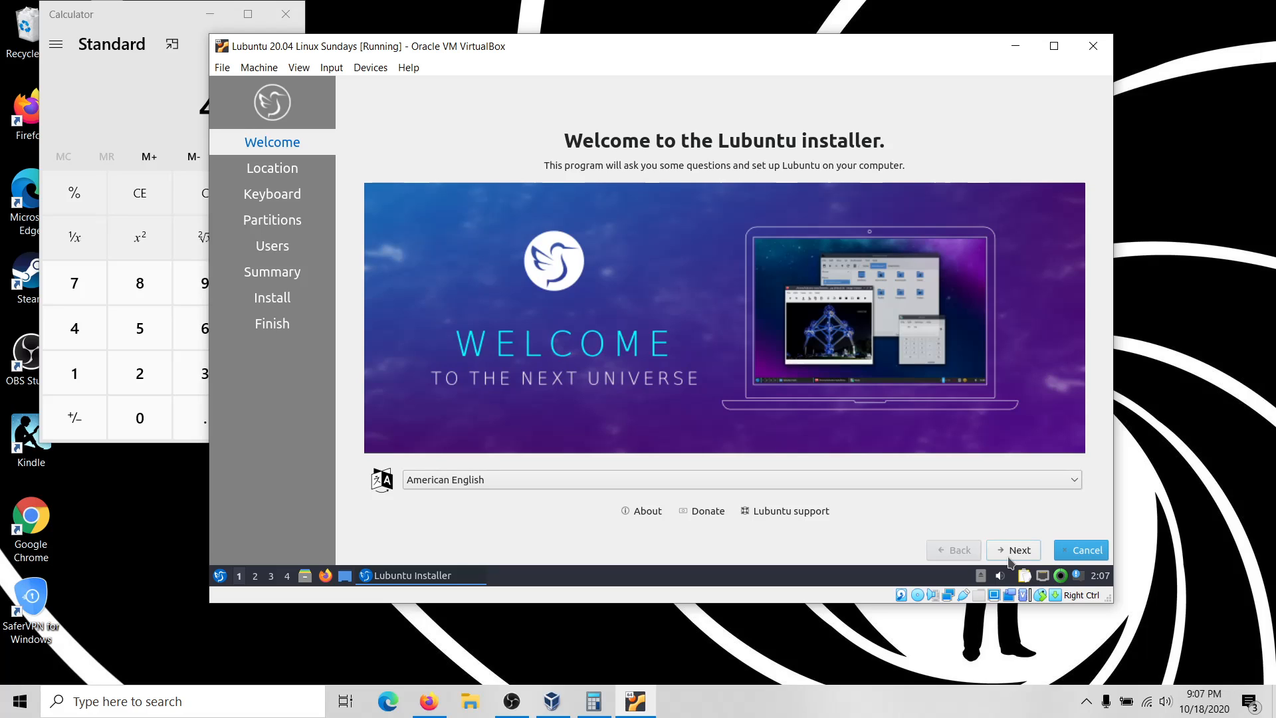
left_click(465, 493)
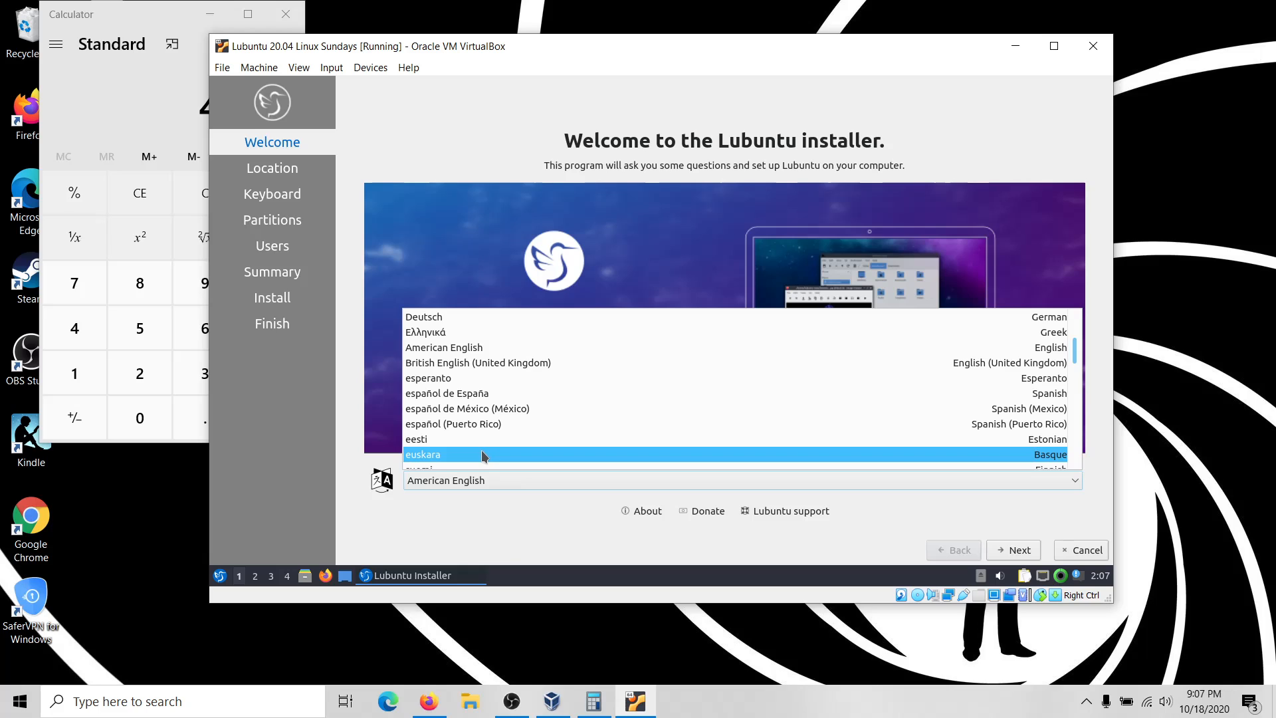
scroll(484, 457, "up", 3)
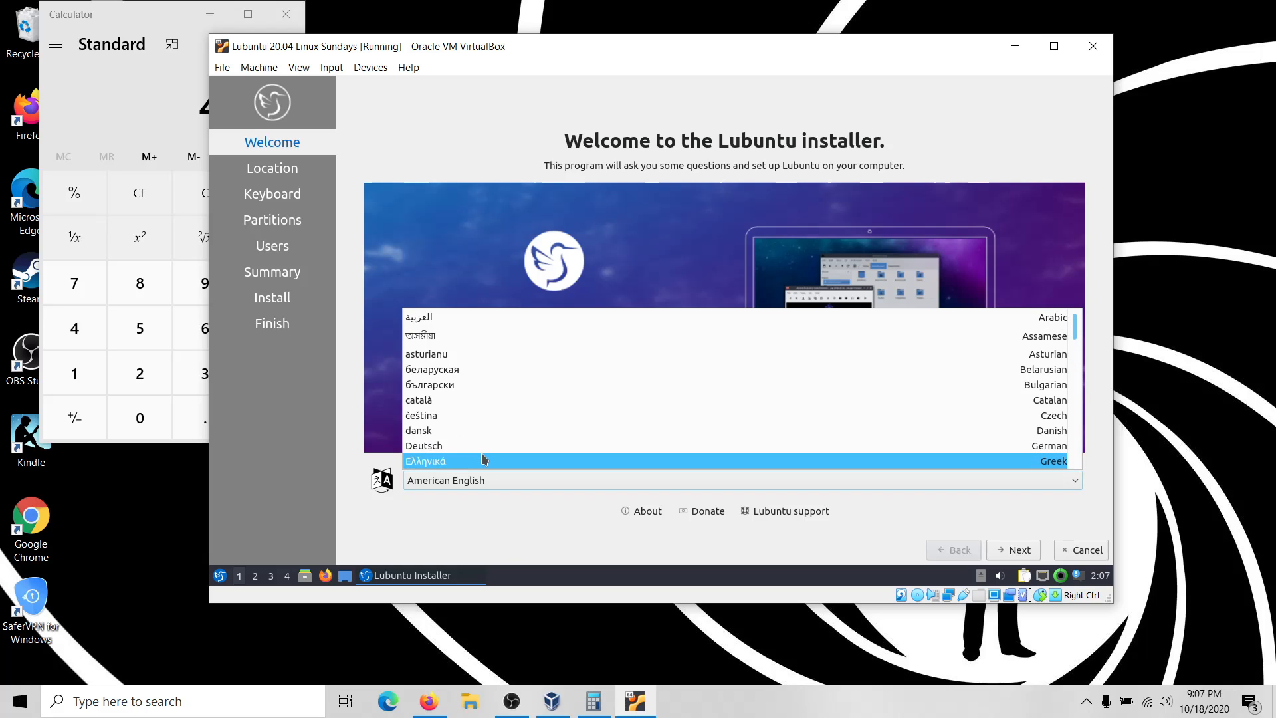
scroll(485, 460, "down", 1)
left_click(500, 474)
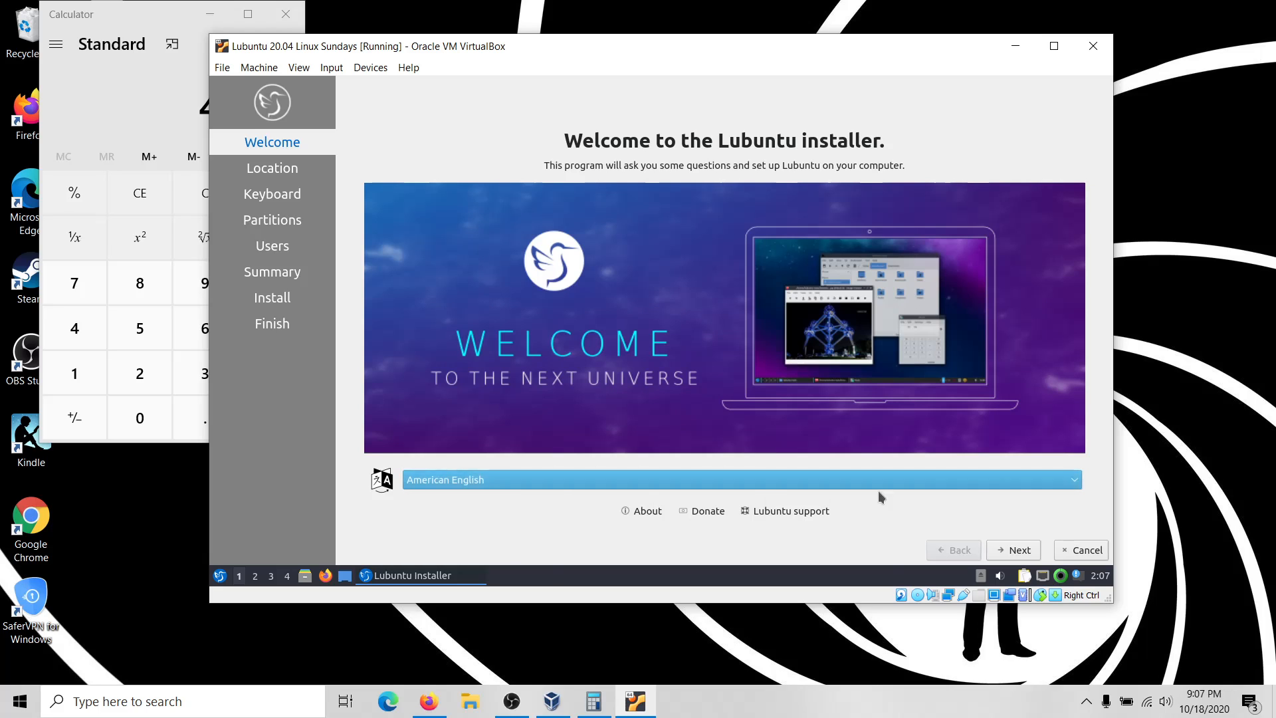
left_click(1032, 555)
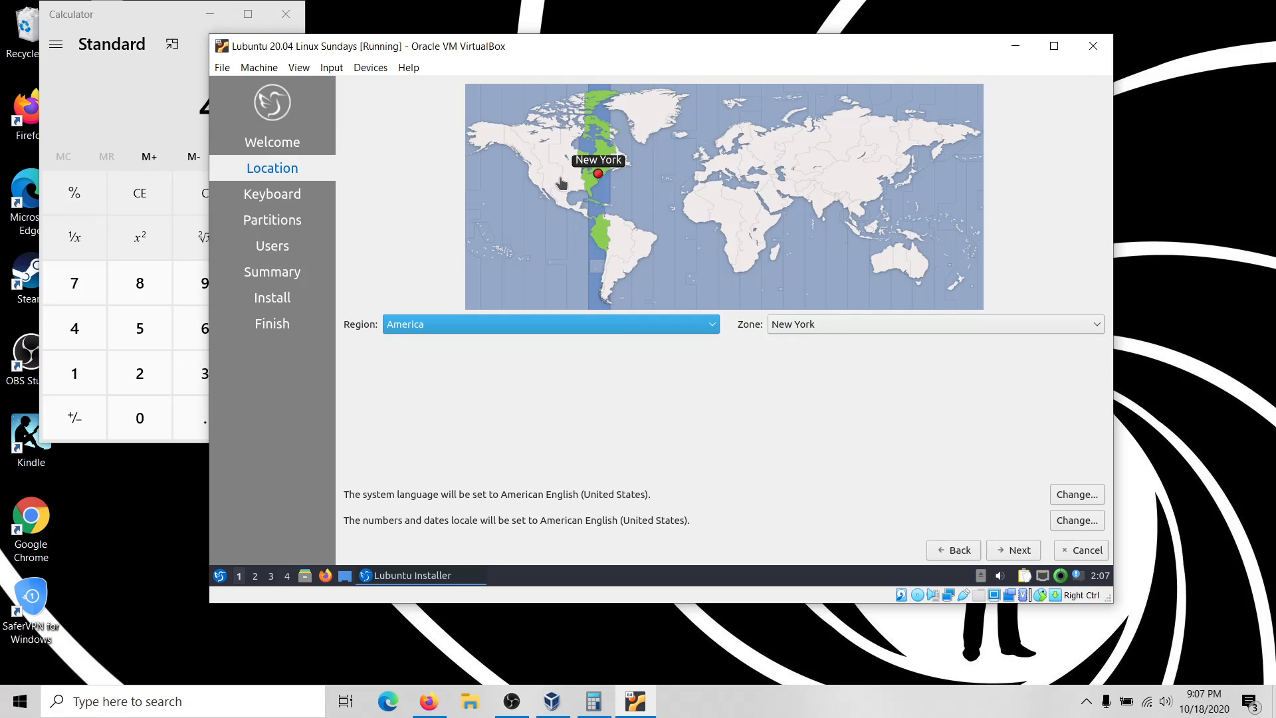
Set the installer's time zone zone to Chicago (America/Chicago) and continue to Keyboard.
left_click(949, 324)
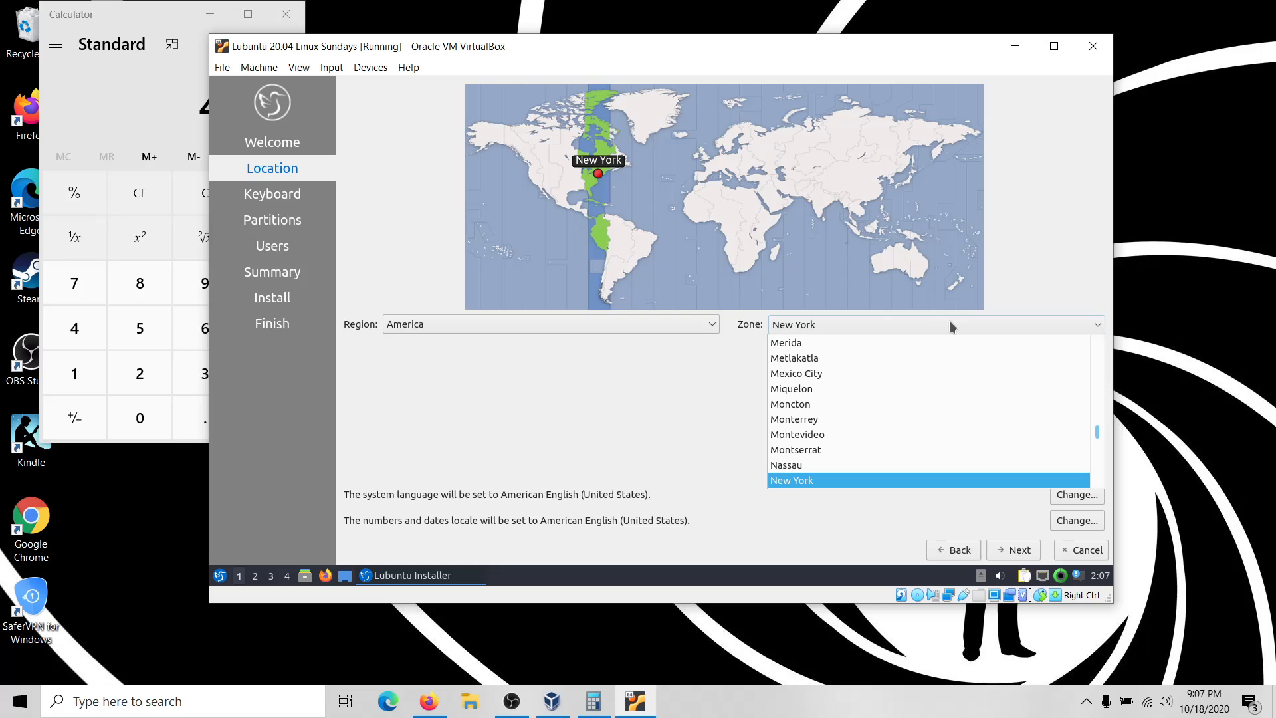
key("c")
key("h")
key("a")
key("o")
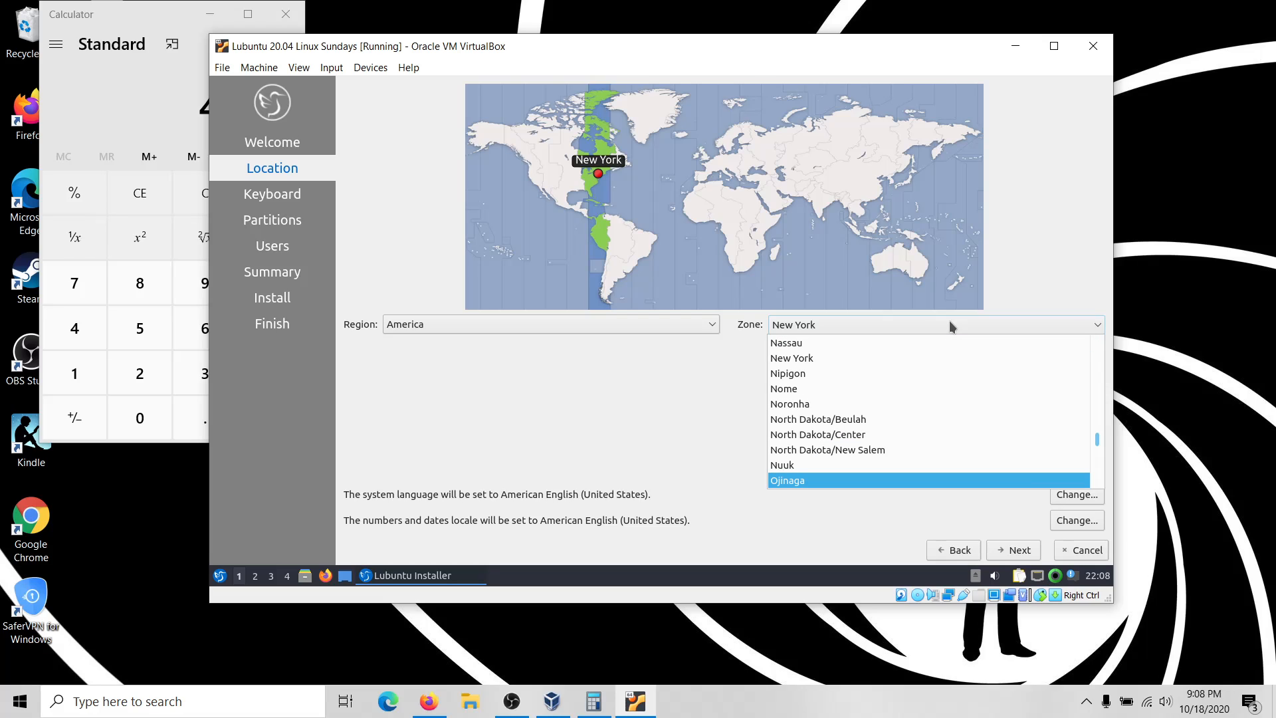
key("c")
key("h")
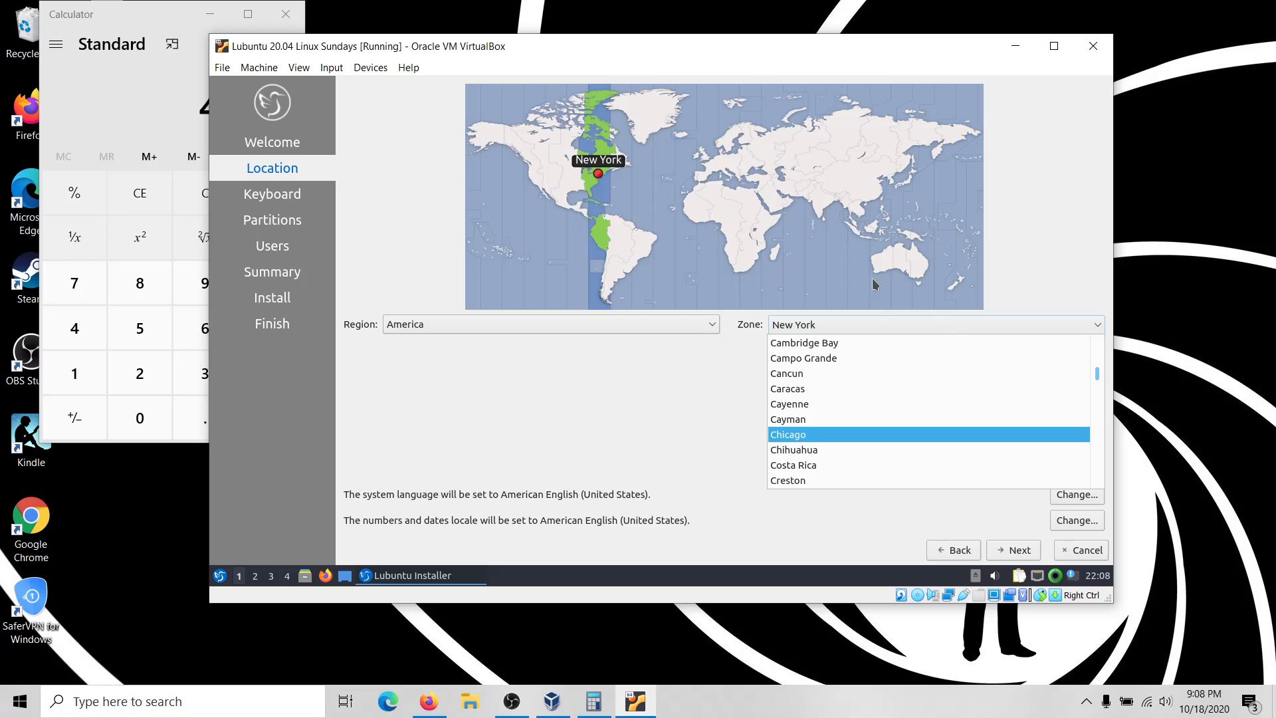
left_click(809, 433)
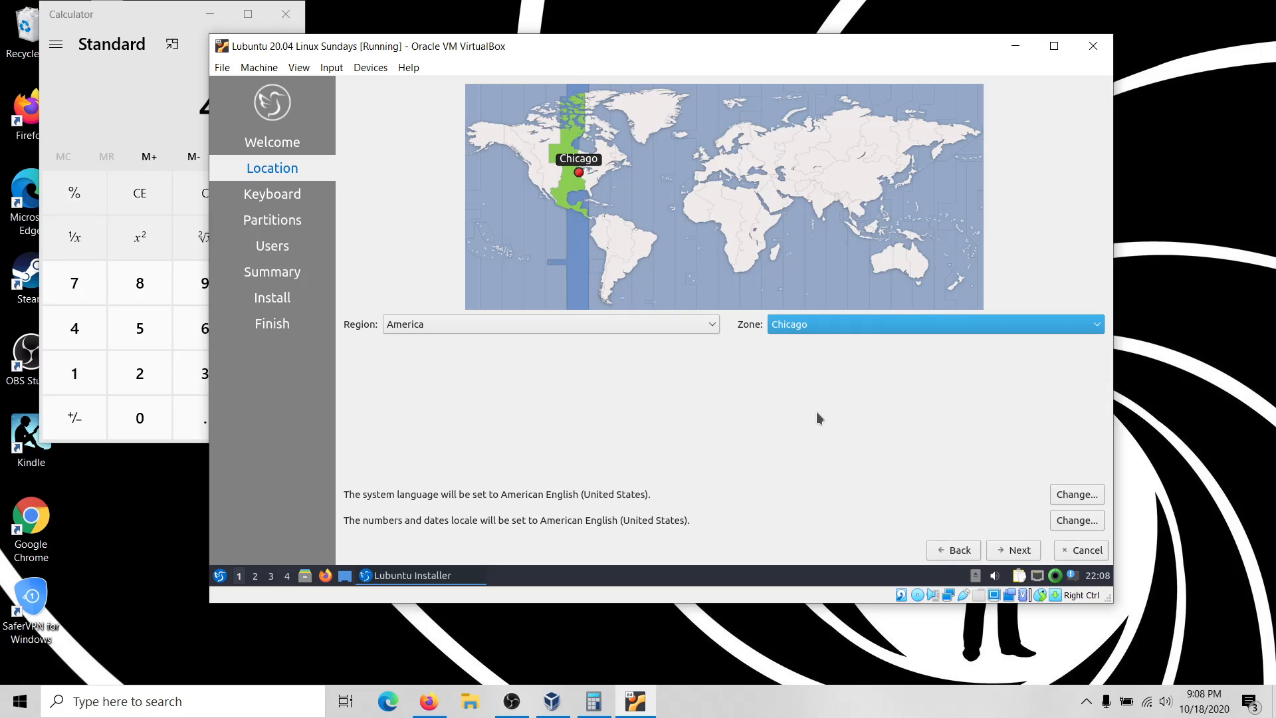
left_click(1016, 552)
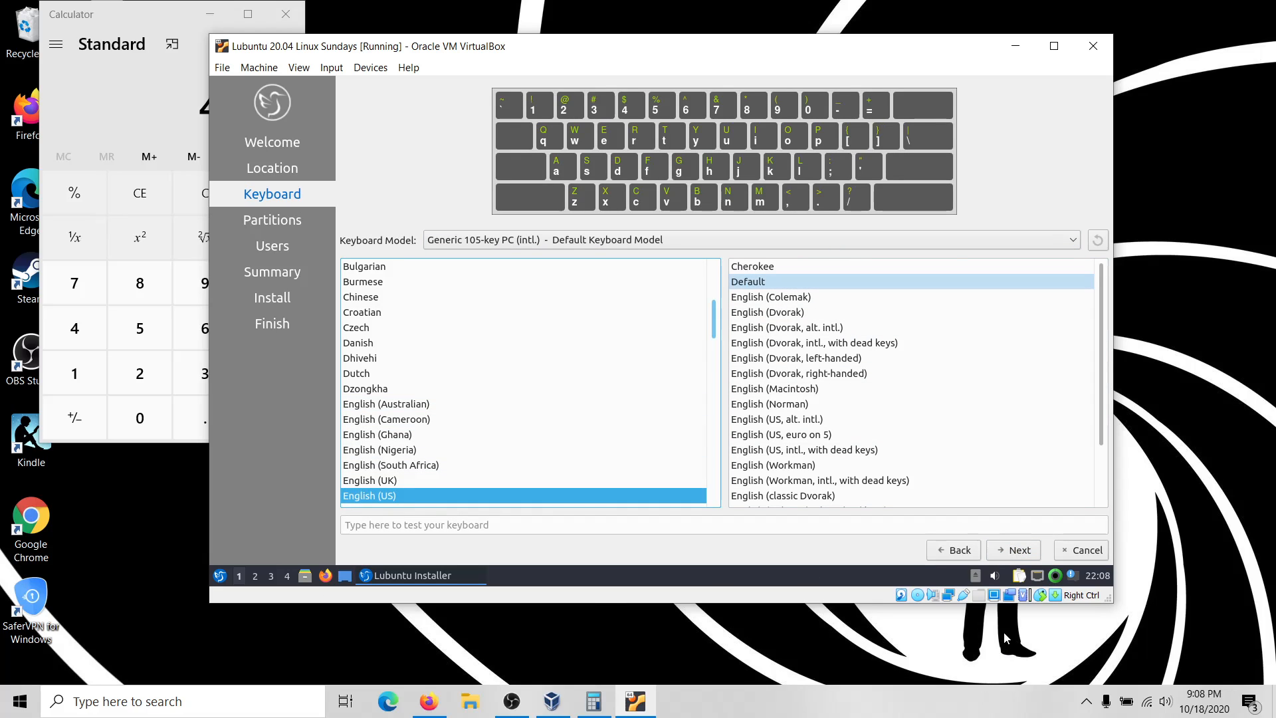
Advance to Partitions and choose Erase disk for the 25 GiB VBOX HARDDISK.
left_click(1026, 557)
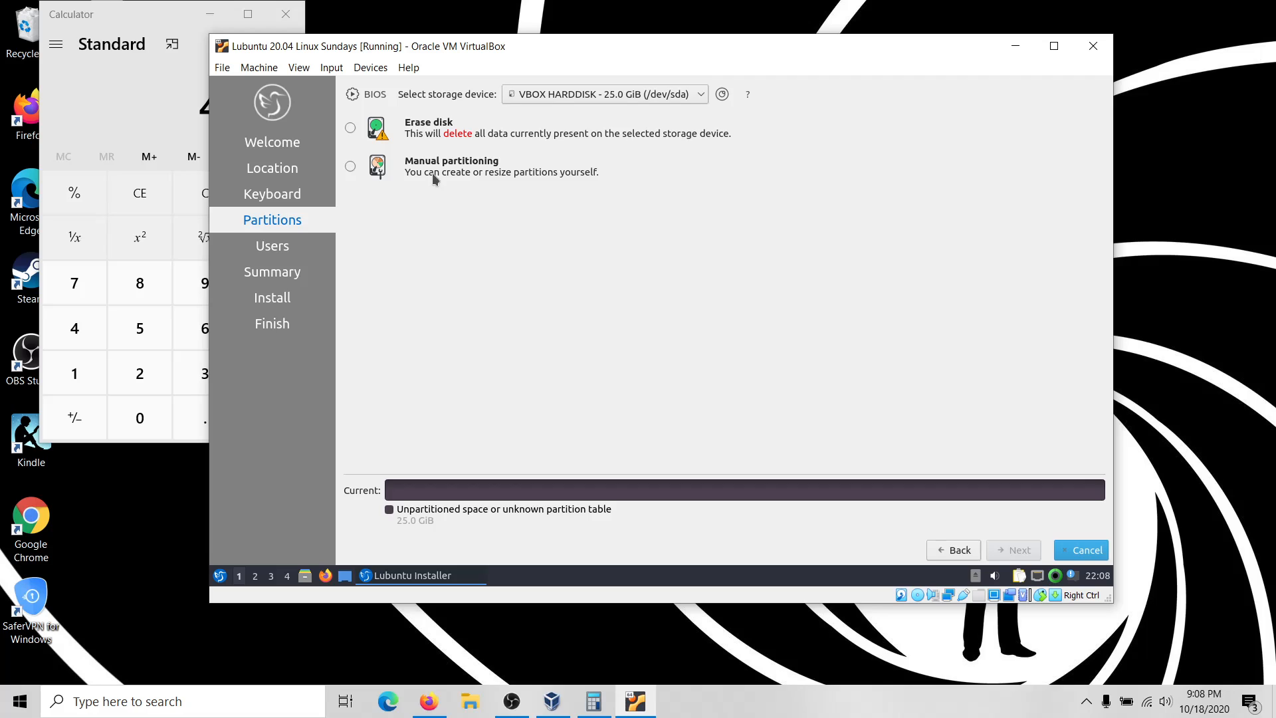
left_click(447, 131)
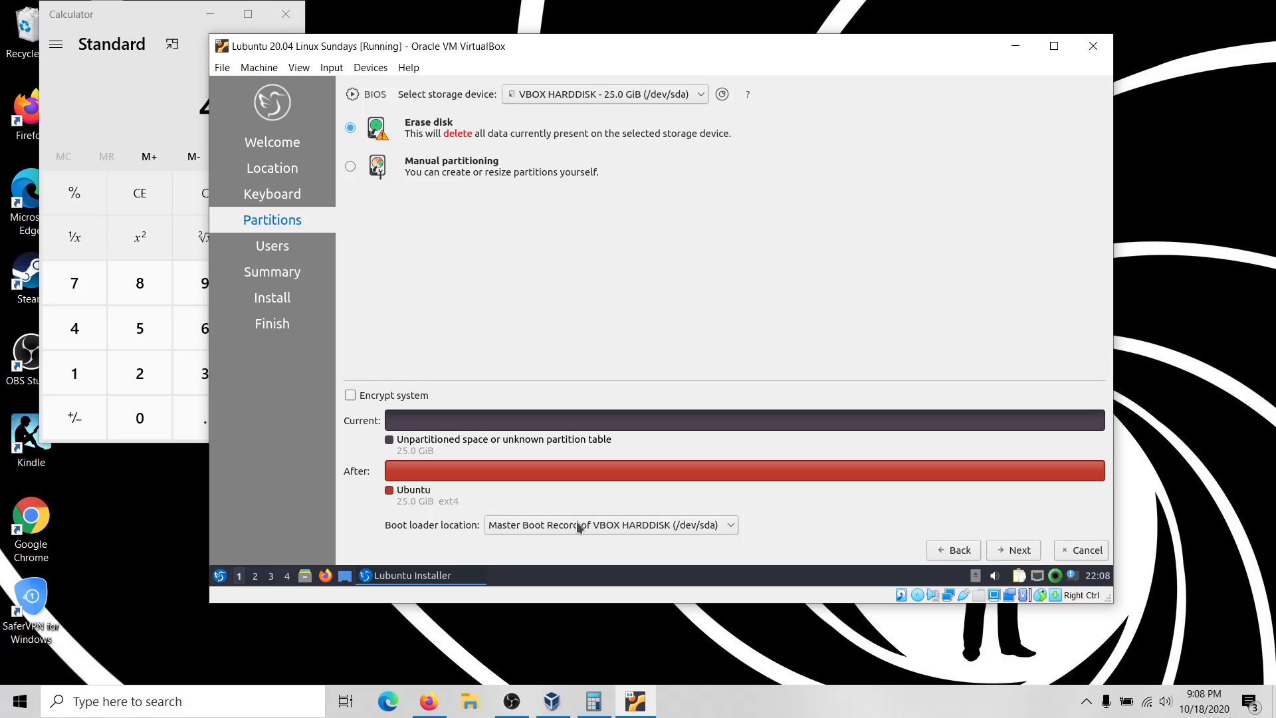
Enter the user's name, login, computer name and password twice, then Install from Summary.
left_click(1016, 555)
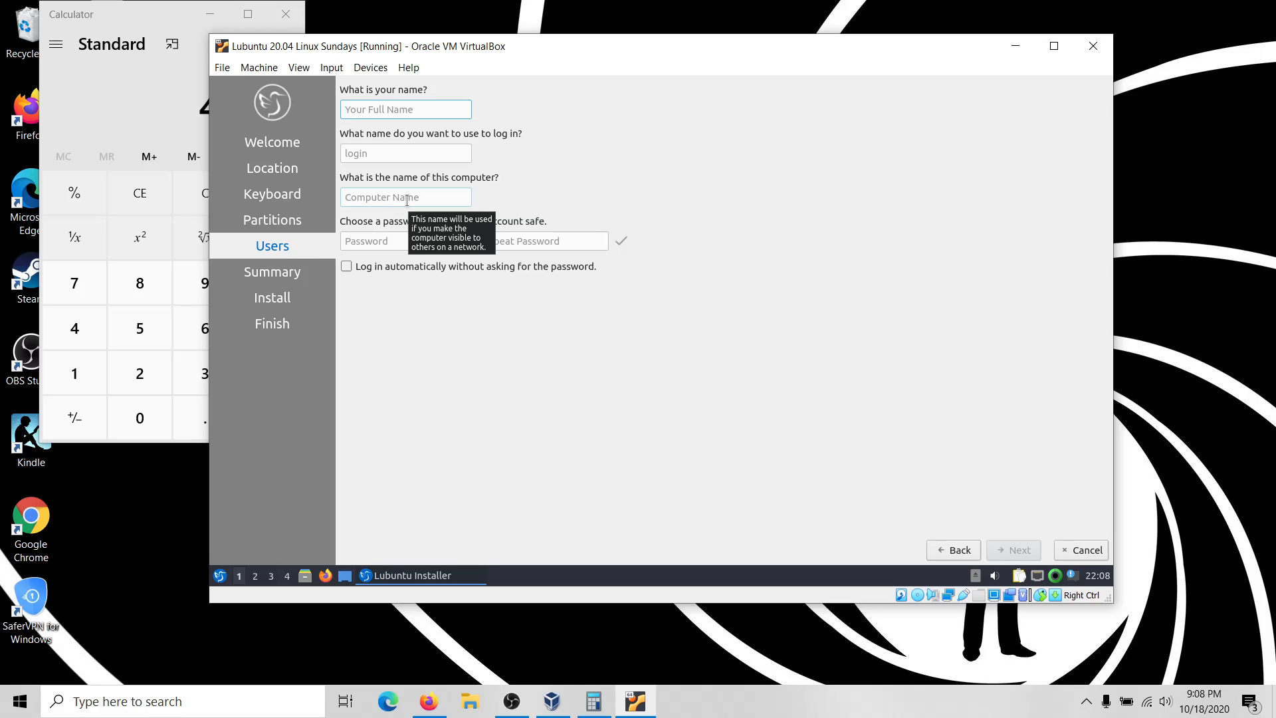
type("brandyon")
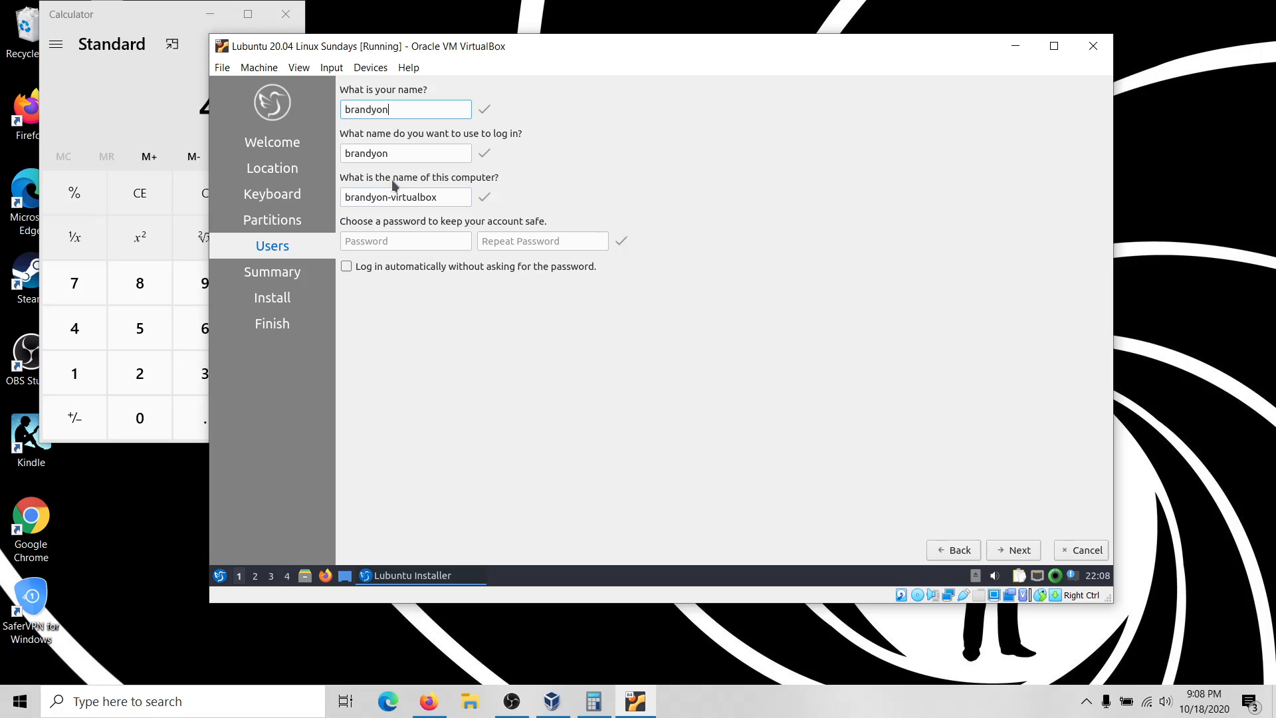
left_click(405, 241)
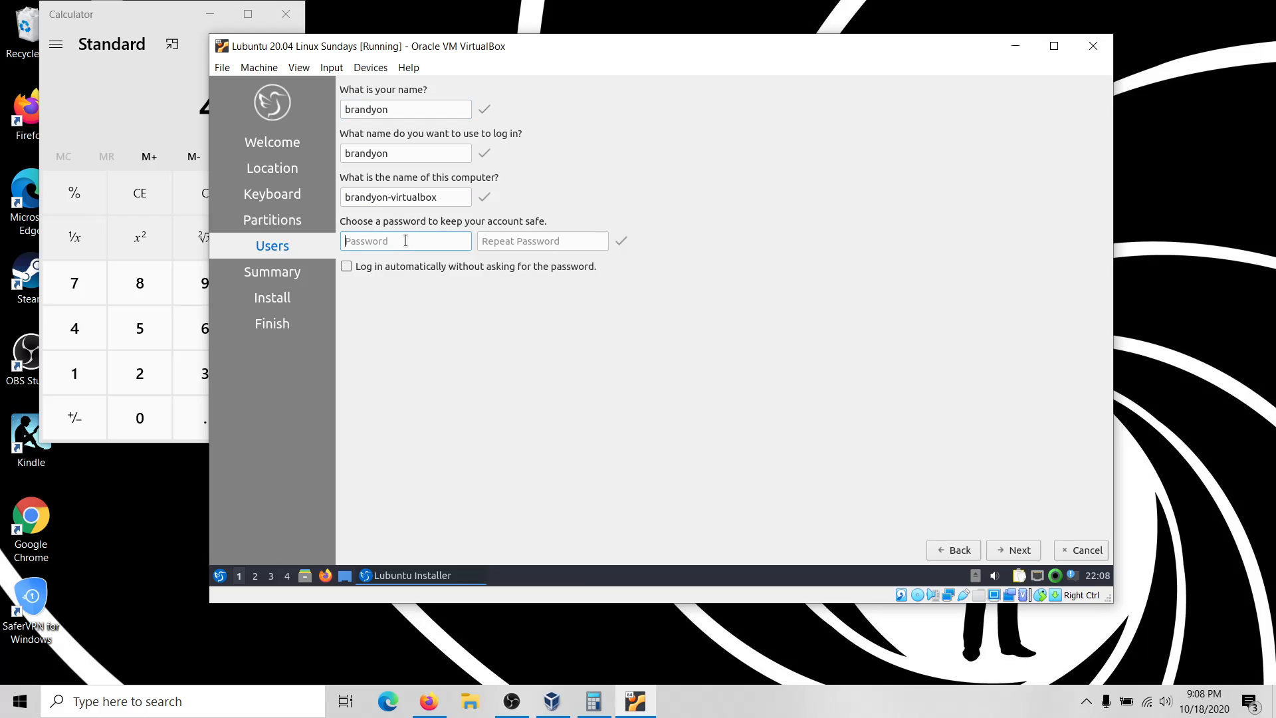
type("**")
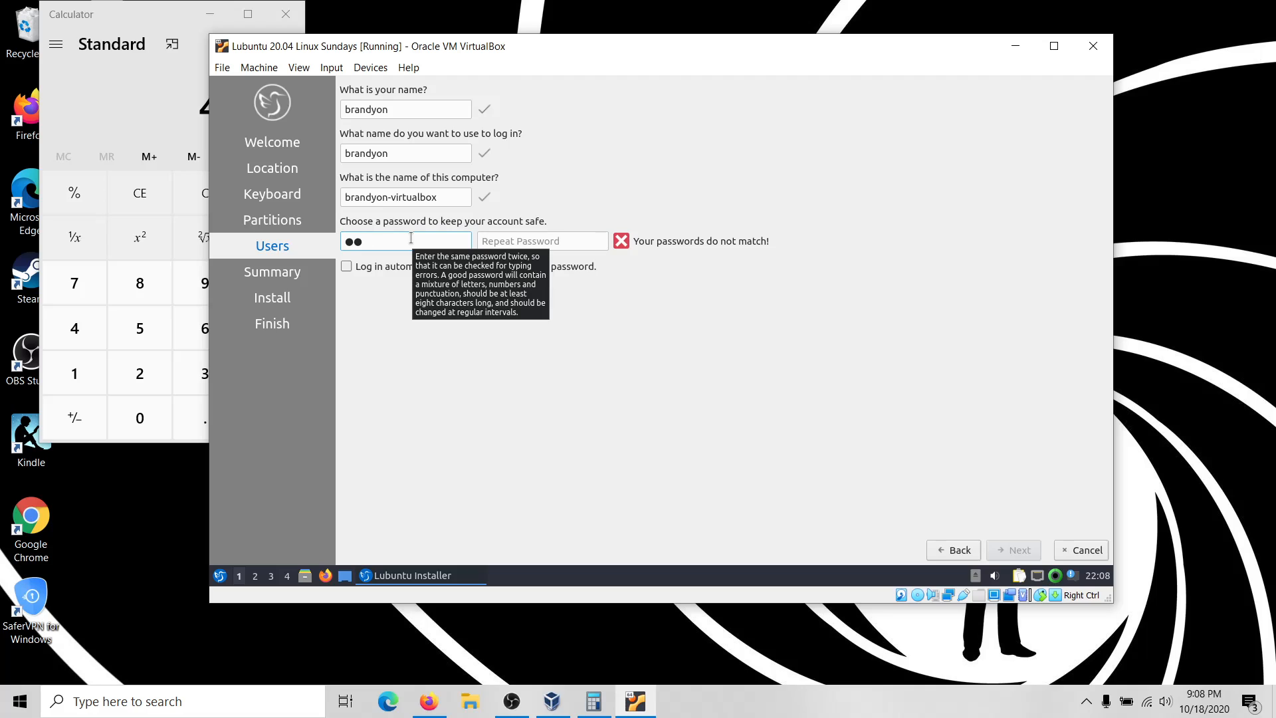
type("******")
key("Tab")
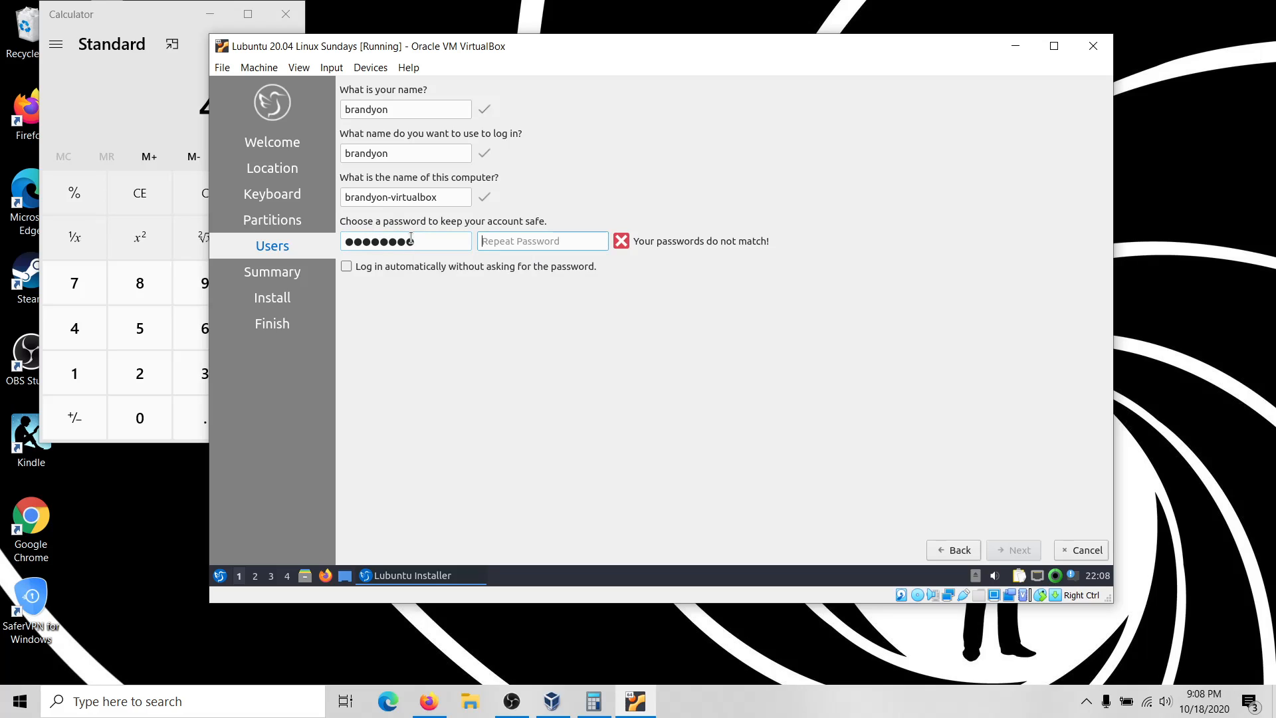
type("********")
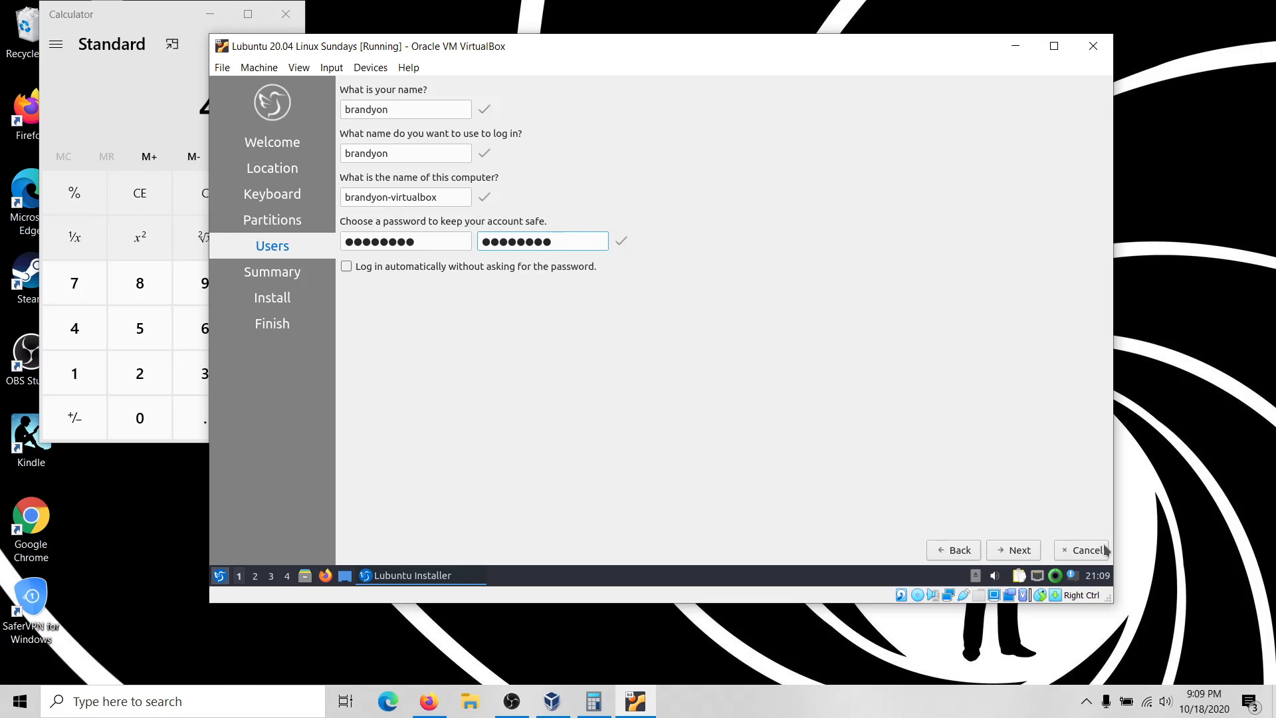
left_click(1007, 551)
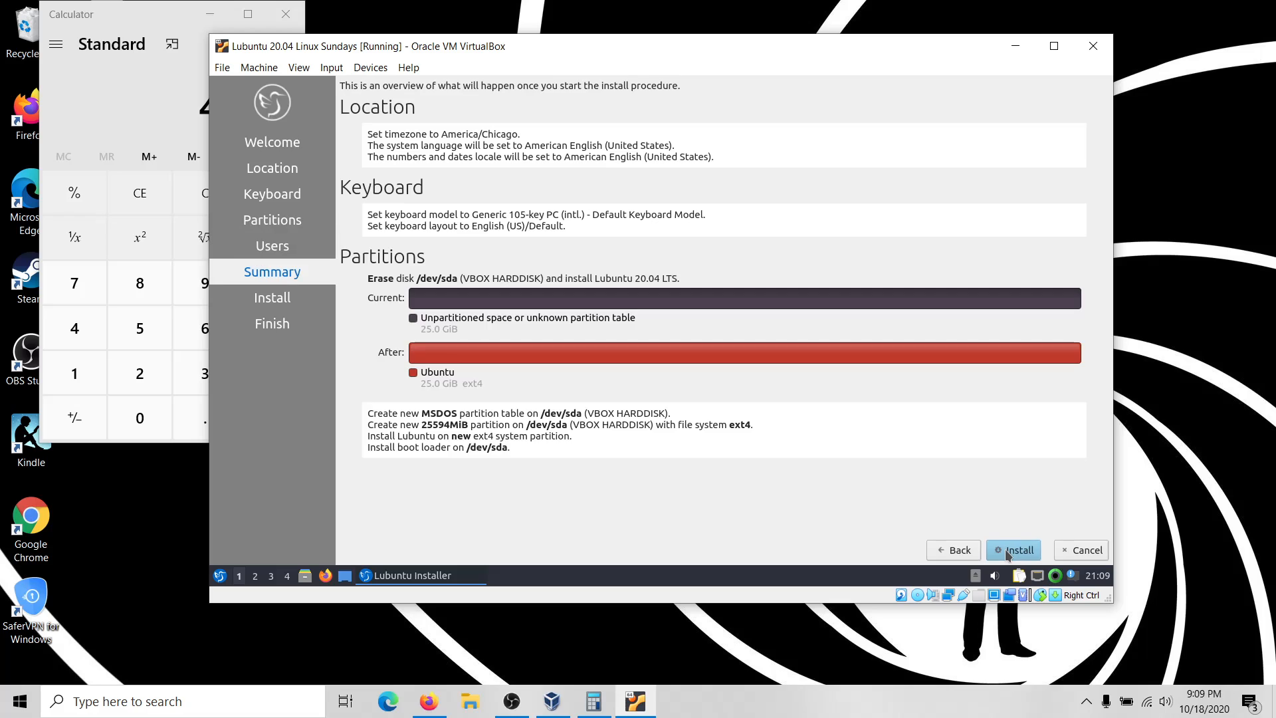
left_click(1009, 552)
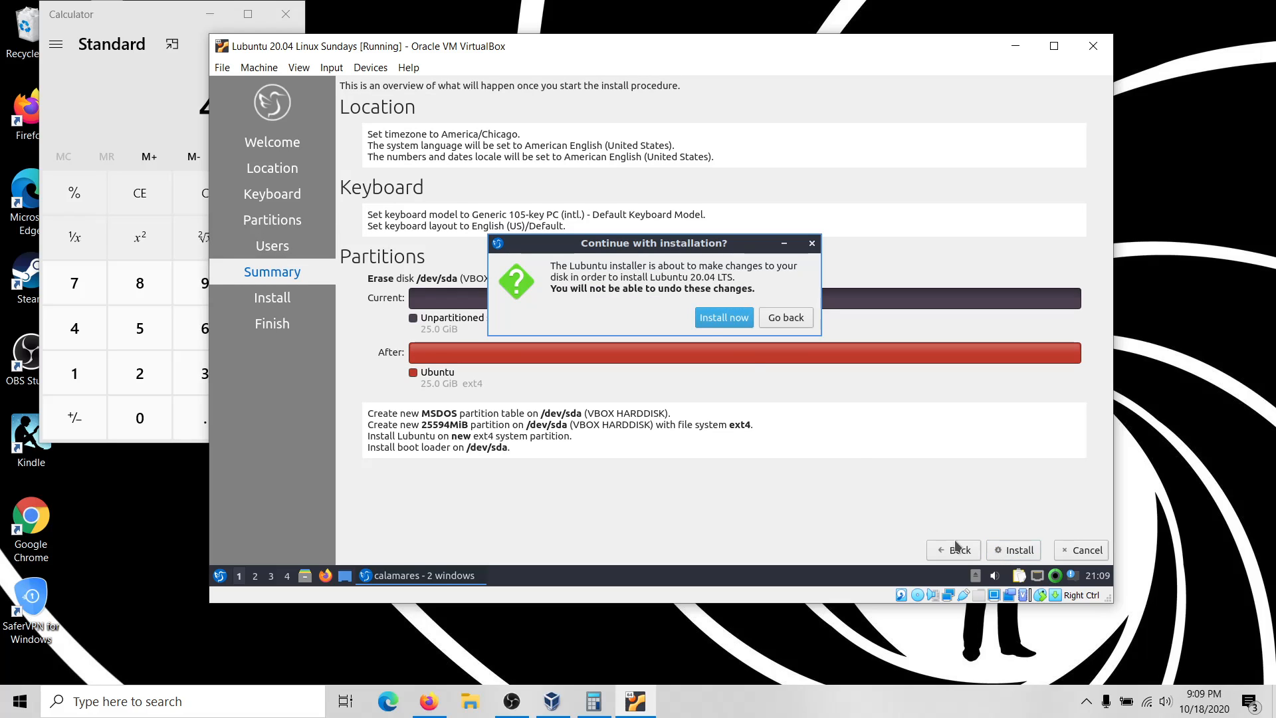
Confirm Install now and let Lubuntu install to 49%, configuring locales.
left_click(708, 319)
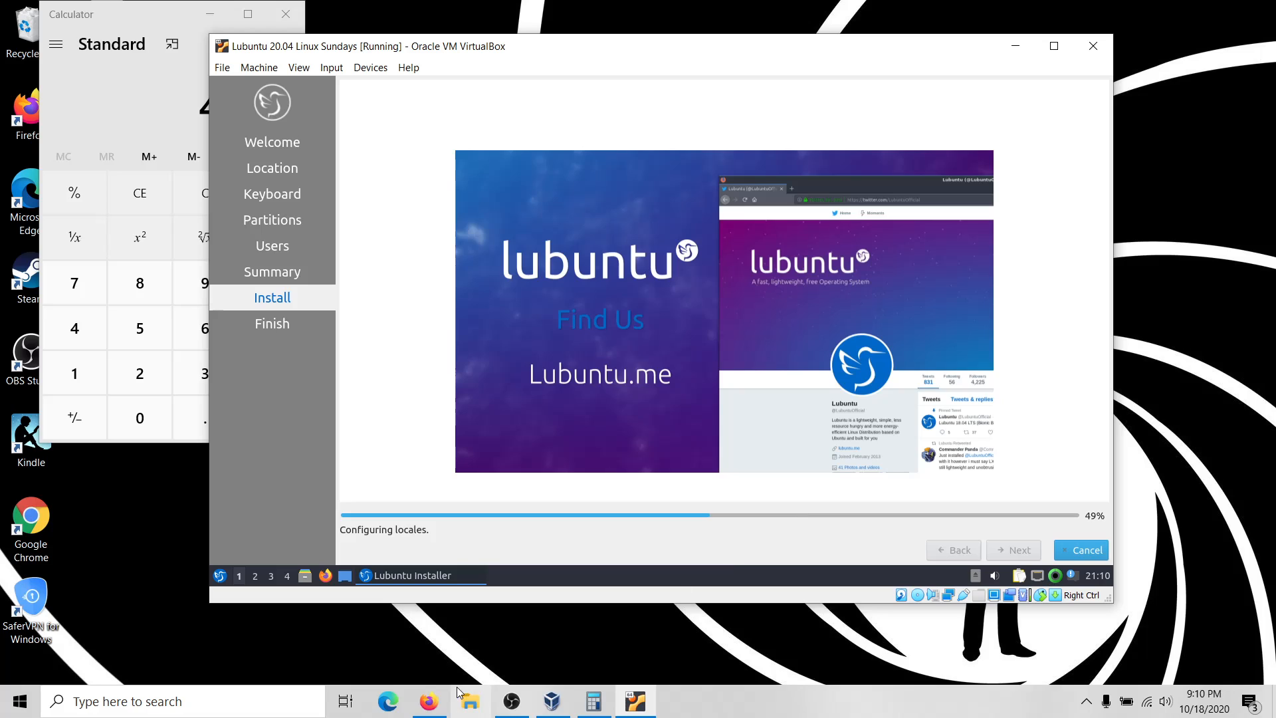
Search 'ryan' in Firefox and open the Ryan's Tutorials site at ryanstutorials.net.
left_click(443, 705)
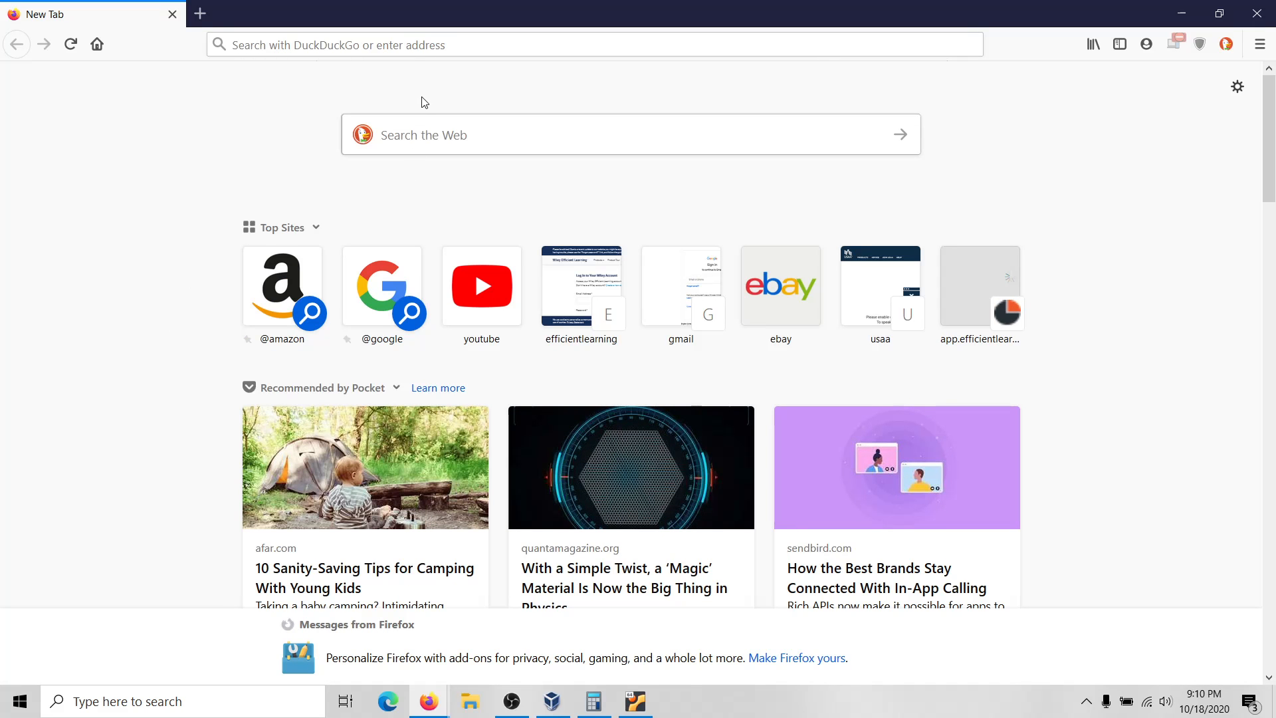
left_click(457, 51)
type("ryan")
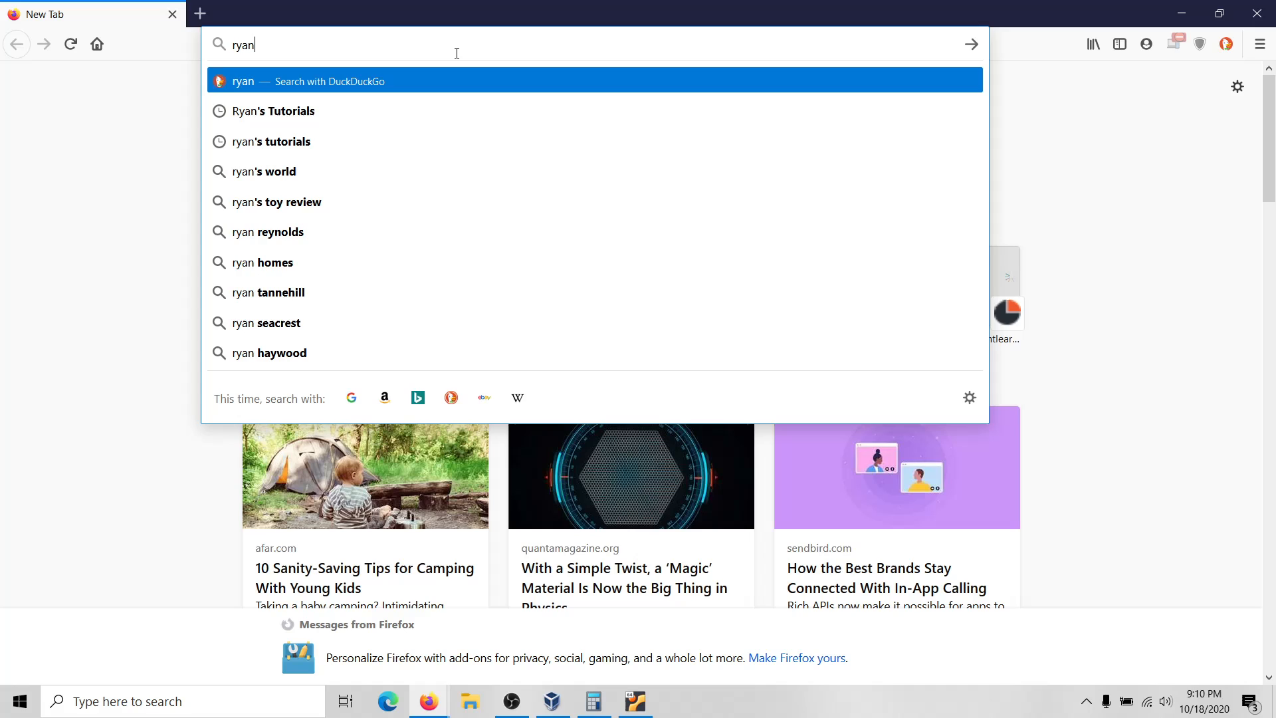
key("Down")
key("Return")
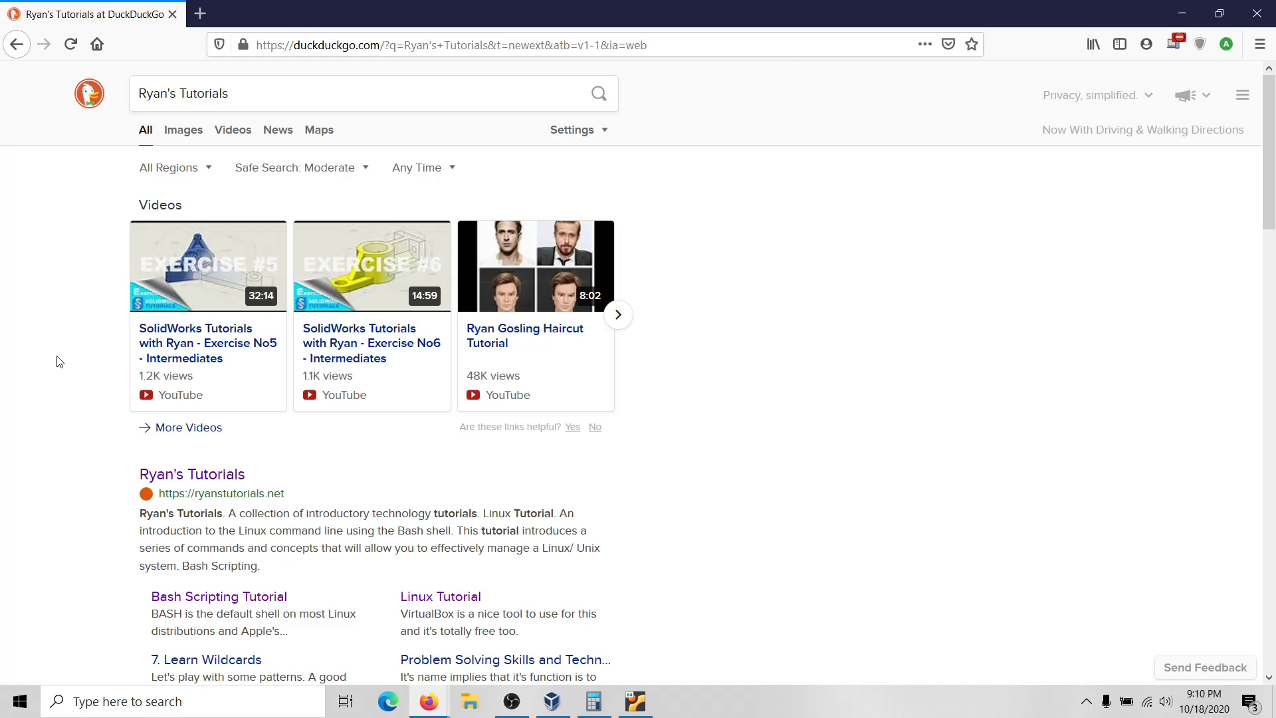
scroll(60, 362, "down", 5)
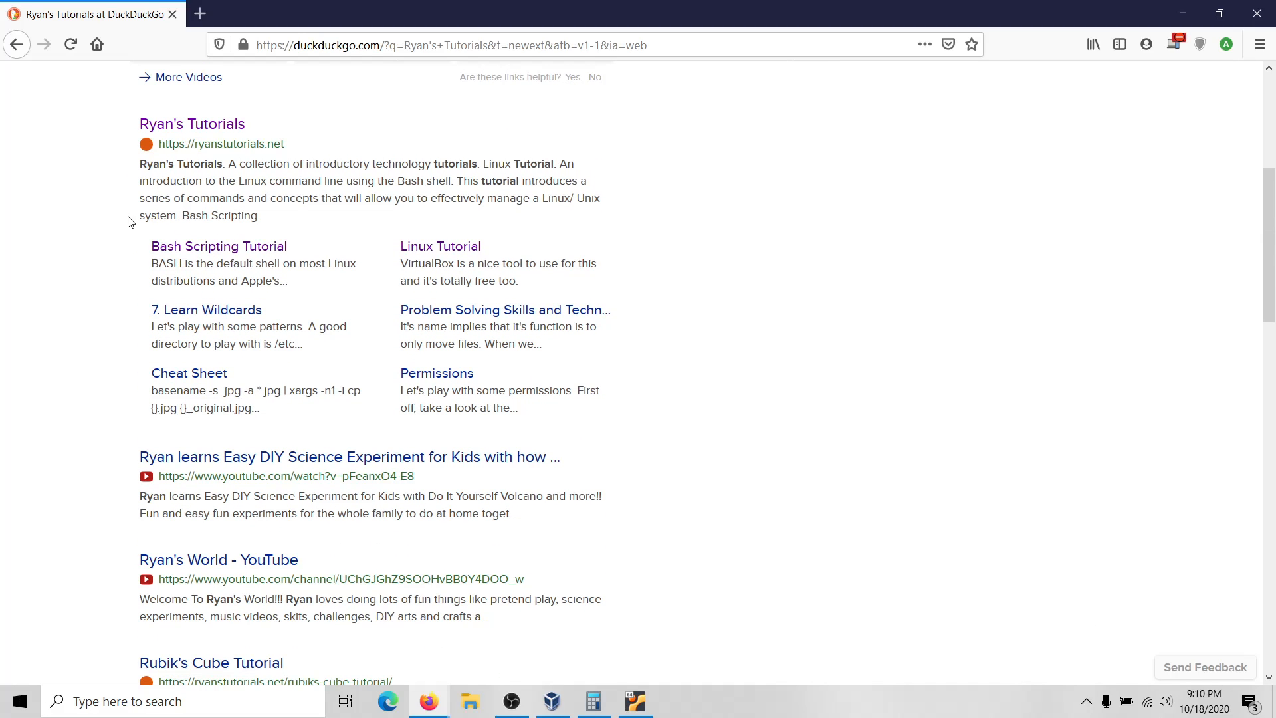
left_click(197, 125)
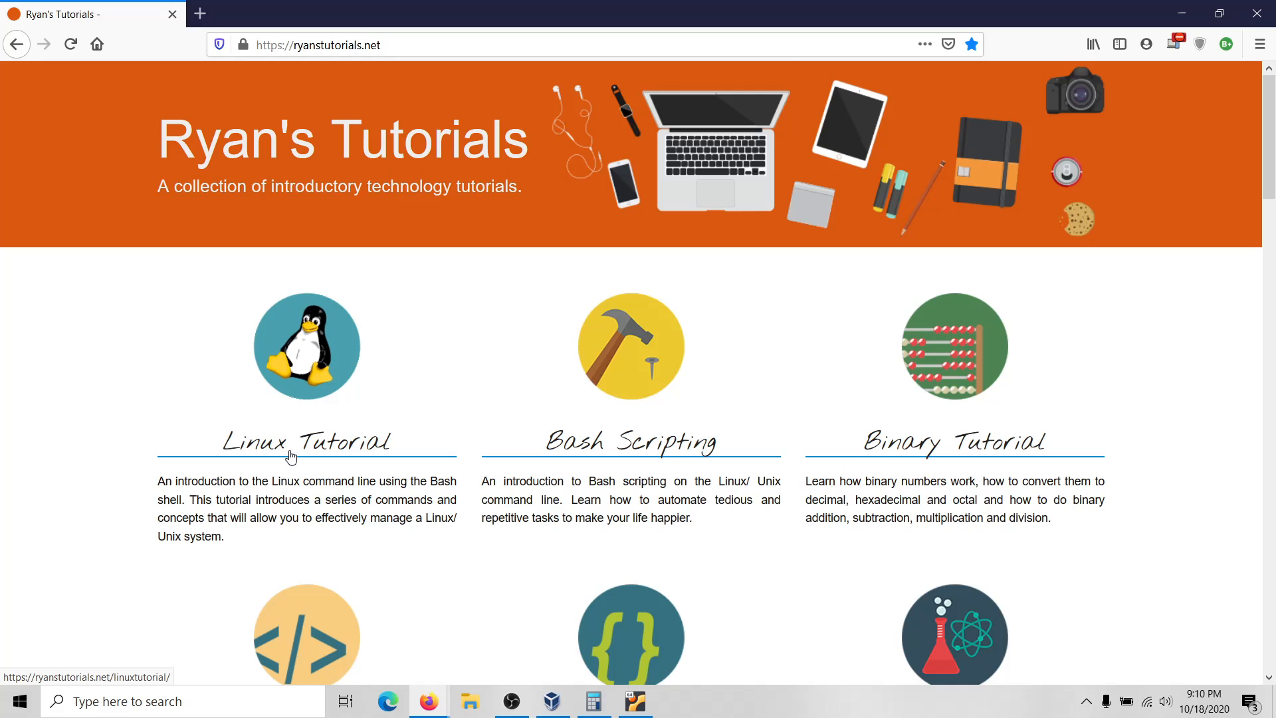
scroll(290, 458, "down", 4)
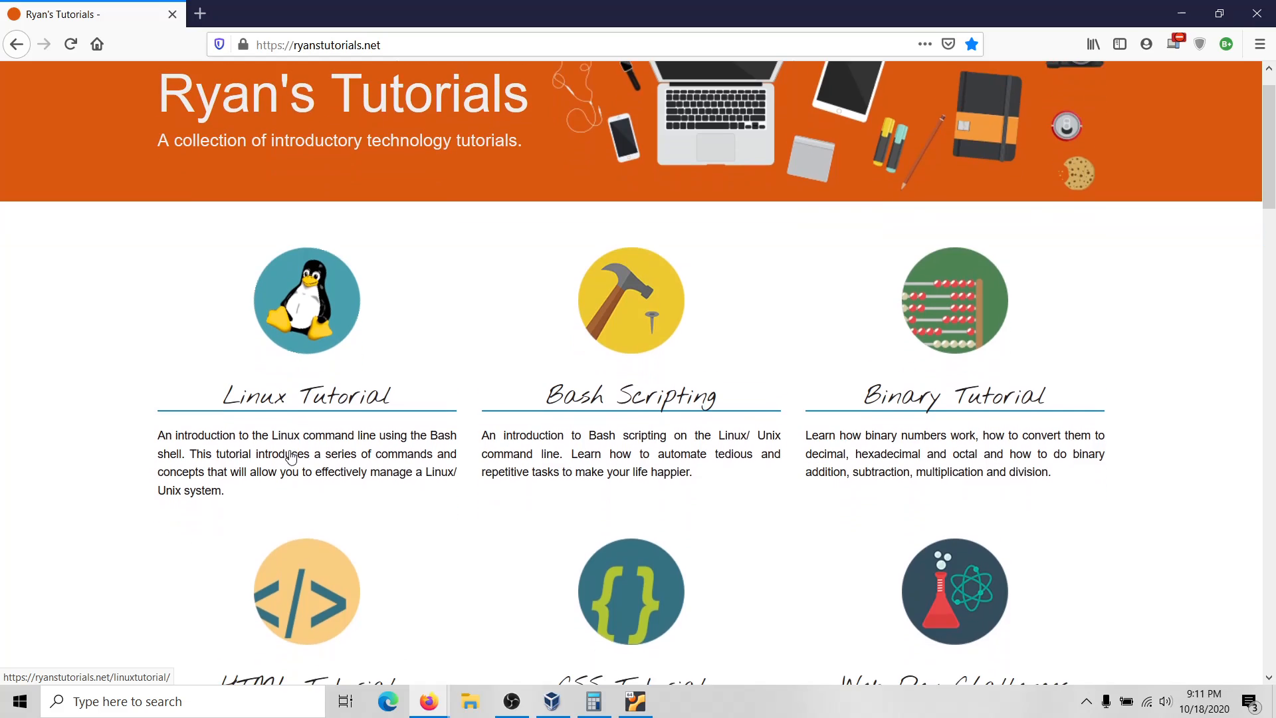
scroll(290, 457, "up", 4)
Open the Linux Tutorial and expand its Tutorial Sections list of 14 parts.
left_click(291, 457)
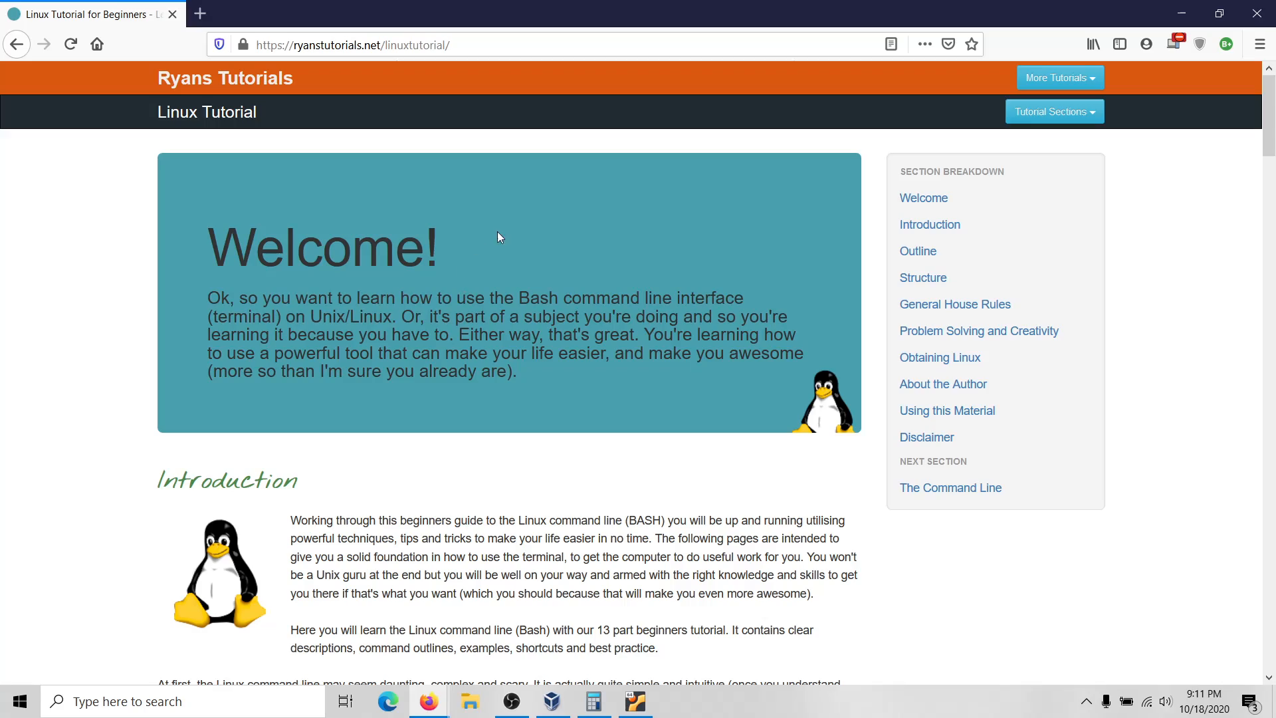
scroll(479, 248, "down", 10)
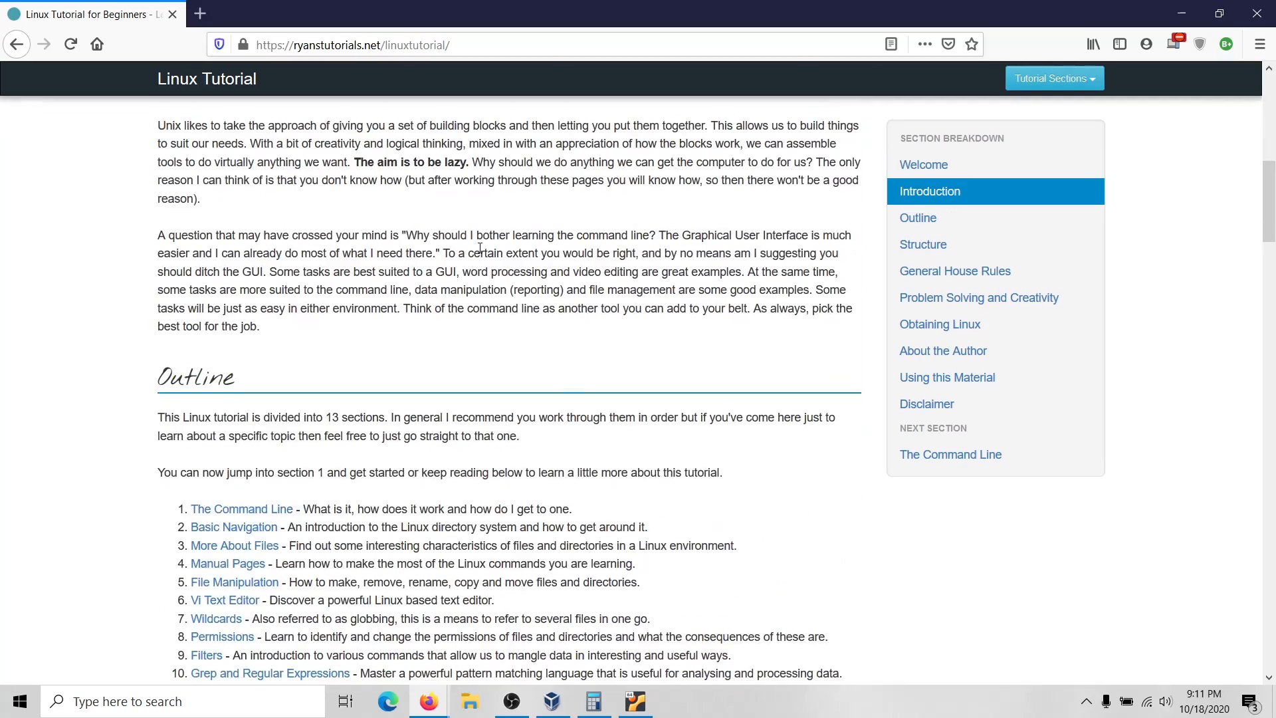
scroll(480, 247, "down", 8)
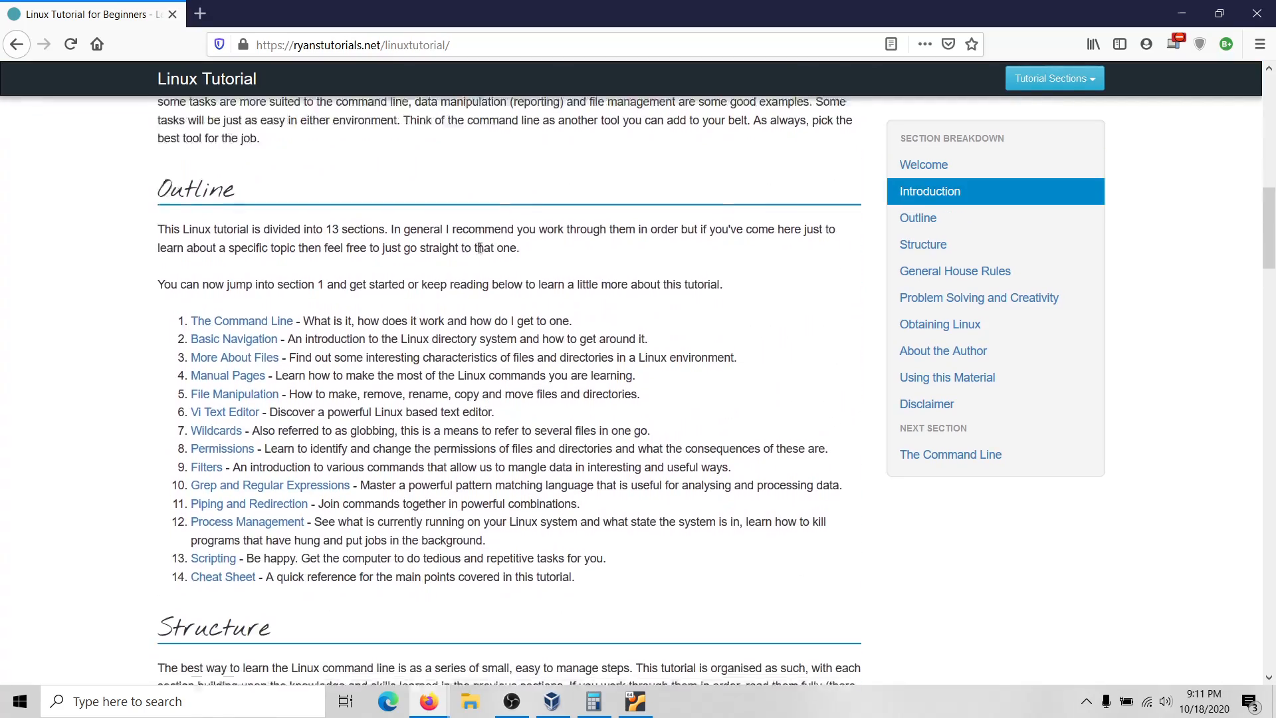
scroll(481, 252, "down", 20)
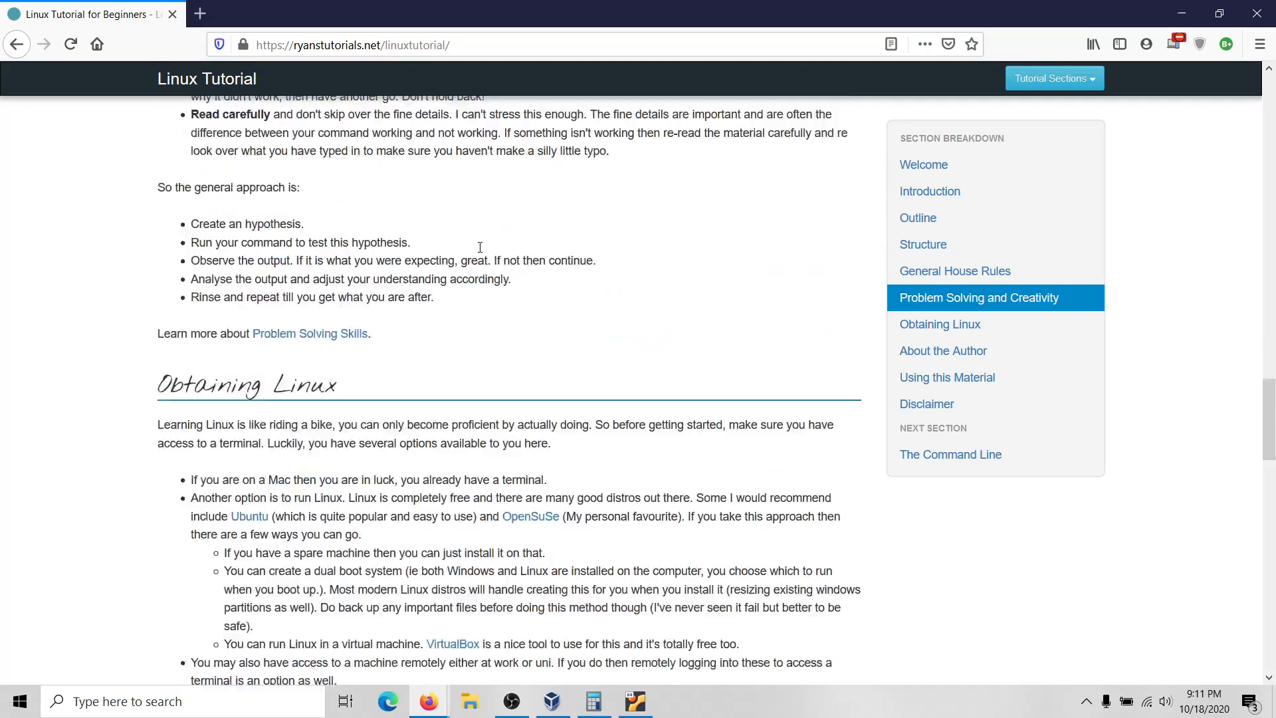
scroll(480, 247, "up", 20)
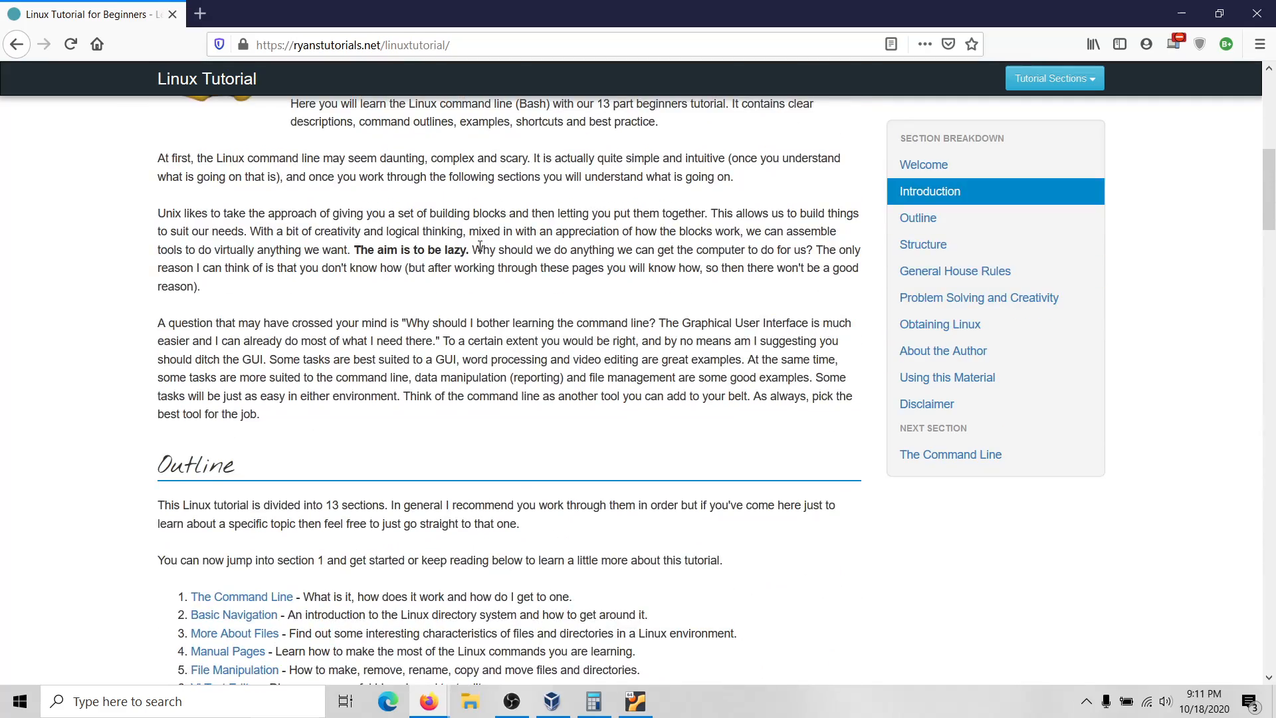
scroll(480, 248, "down", 5)
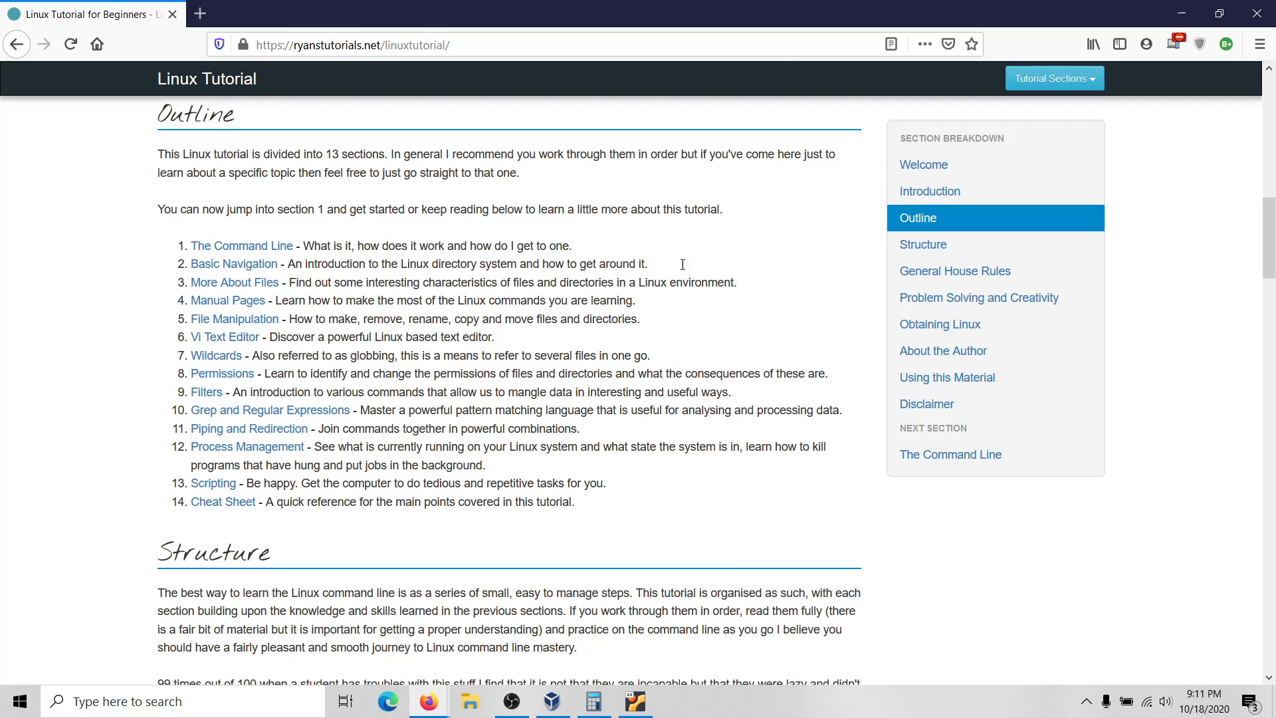
left_click(1074, 82)
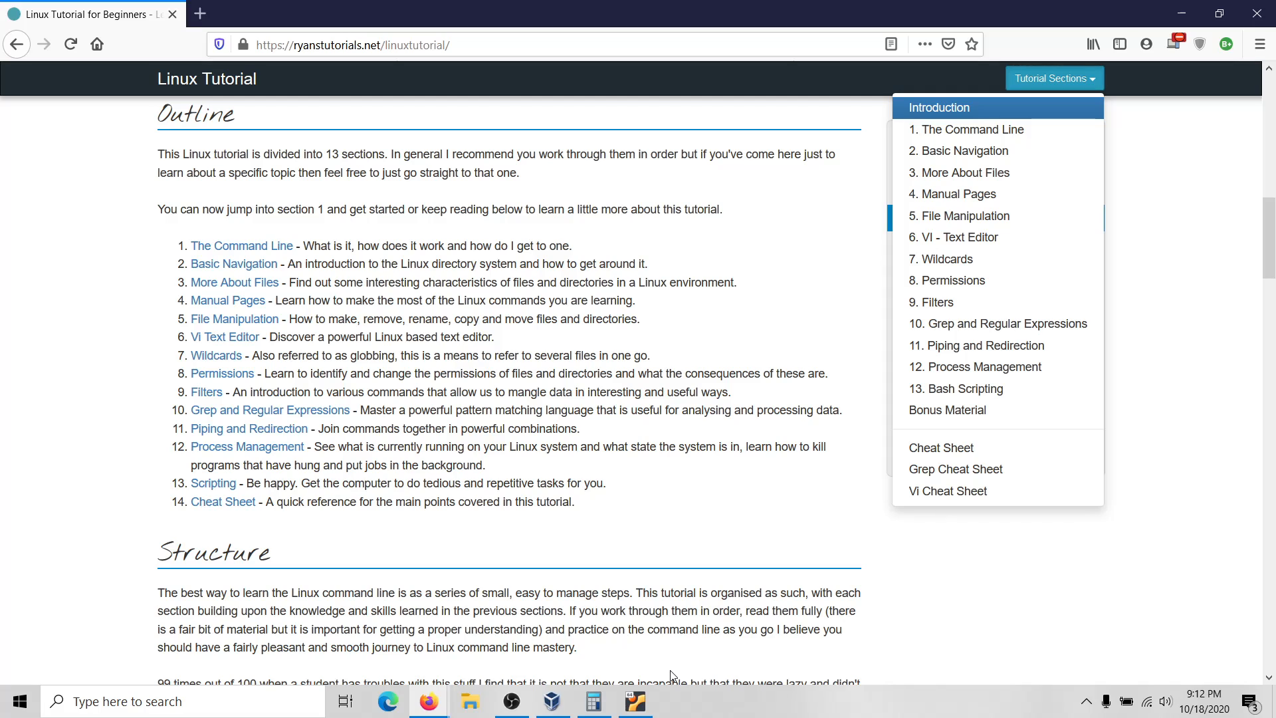
Bring the VirtualBox window forward, showing the Lubuntu installer's All done screen.
left_click(636, 704)
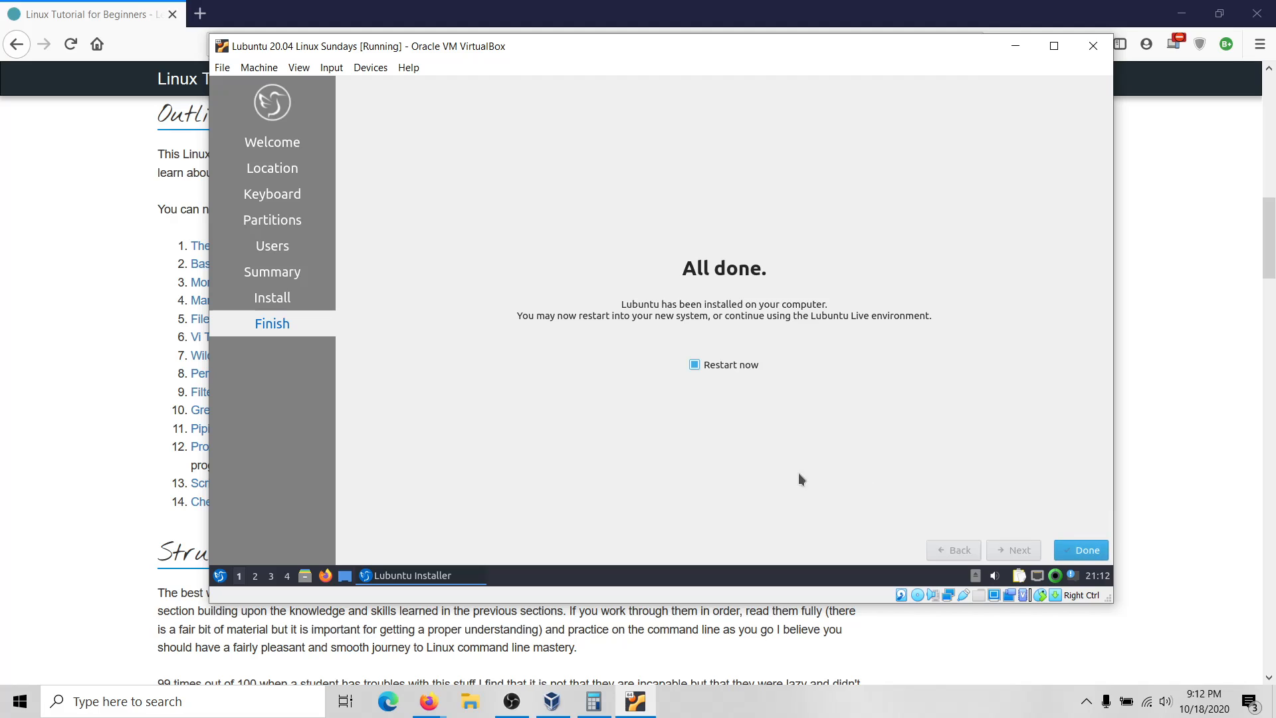
Finish the Lubuntu installer with Restart now and continue past the remove-installation-medium prompt.
left_click(1082, 550)
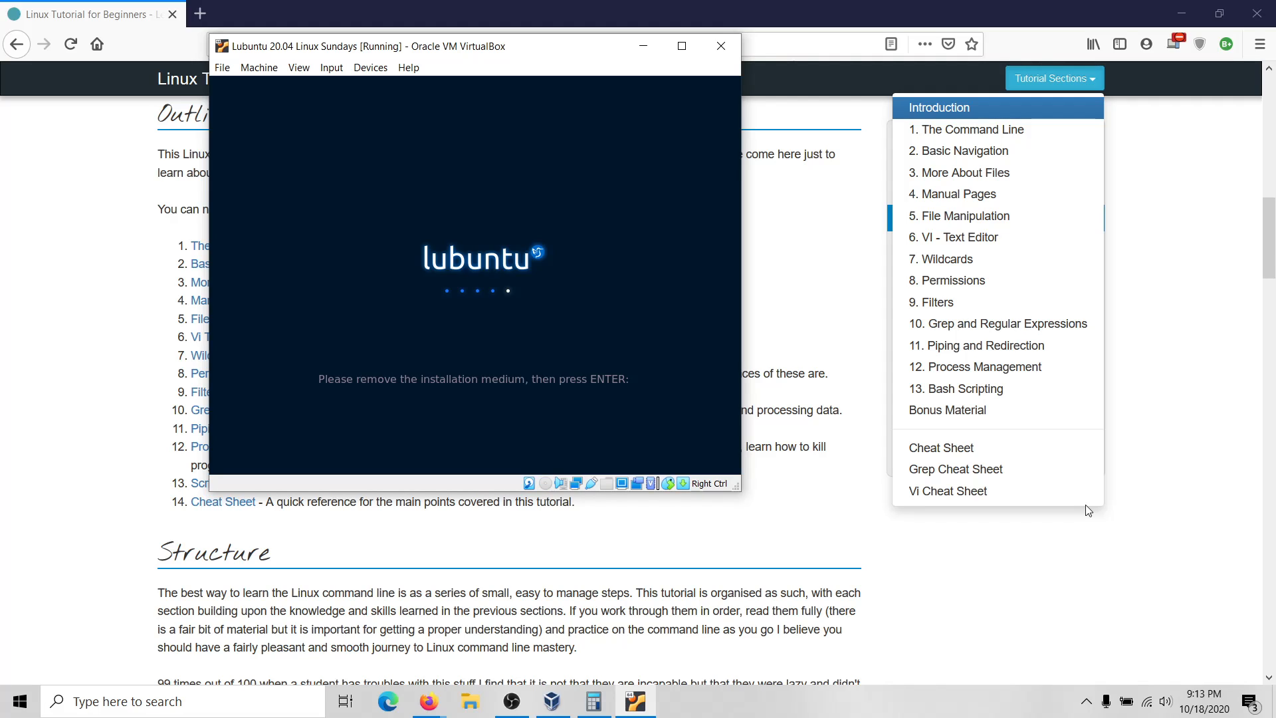
key("Return")
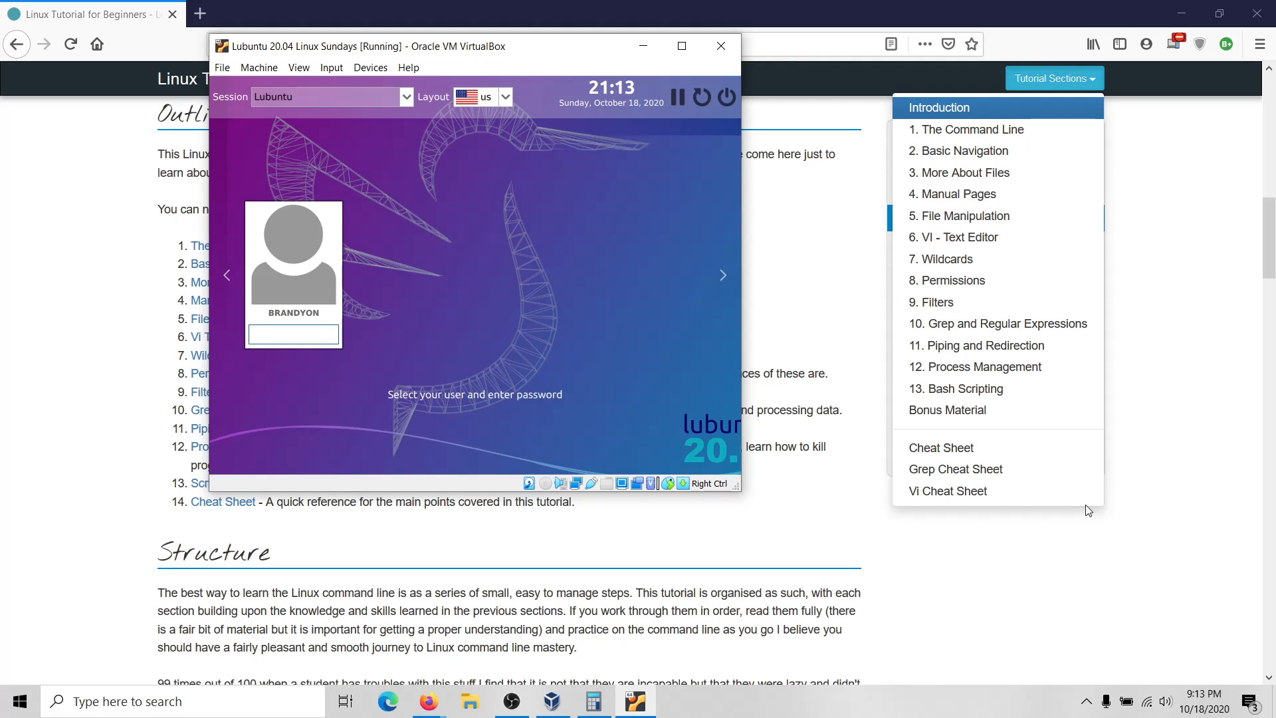
Log in to the installed Lubuntu system with the account password.
type("••")
type("******")
key("Return")
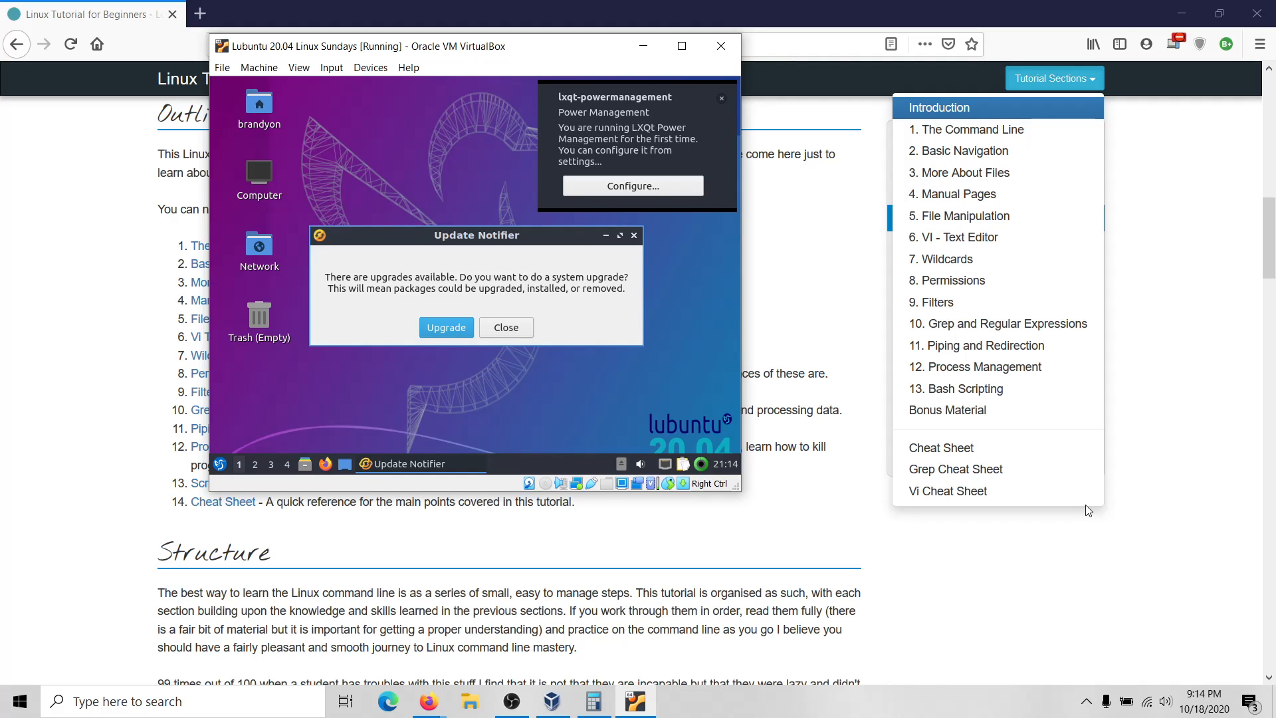
Dismiss the Update Notifier, set the display to 1360x768 in Monitor settings, and open a terminal.
left_click(509, 329)
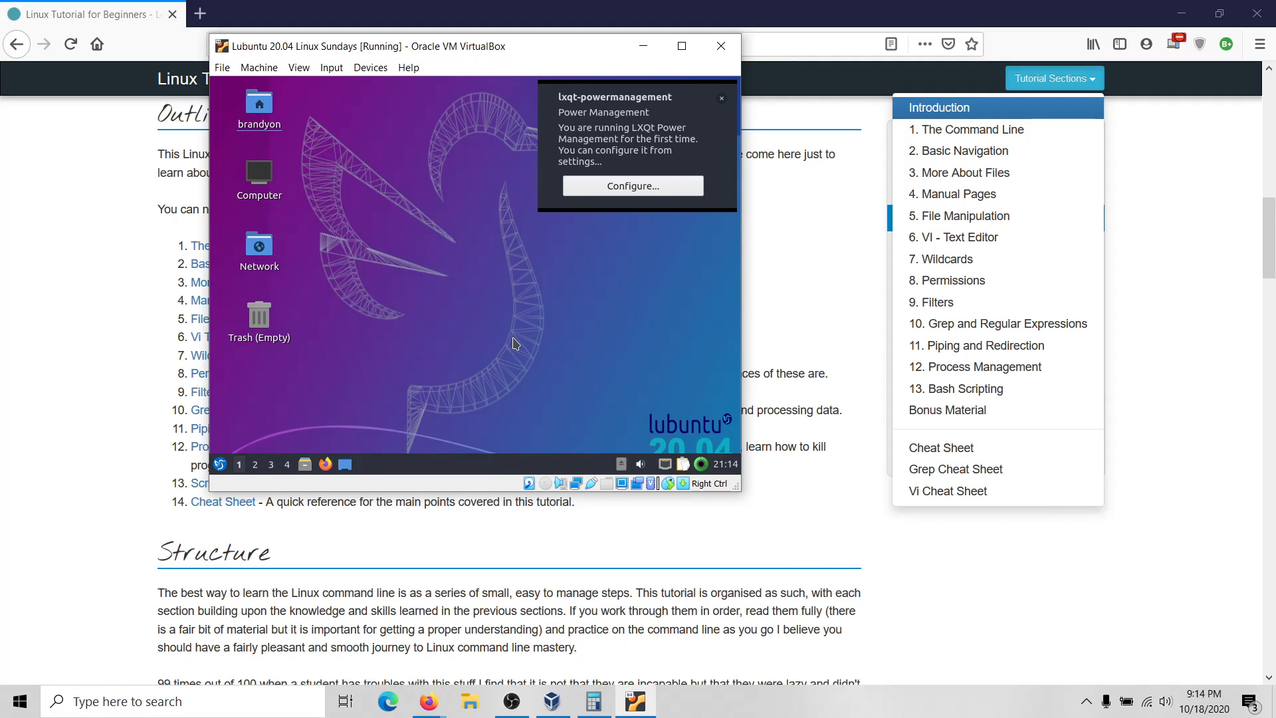
left_click(222, 468)
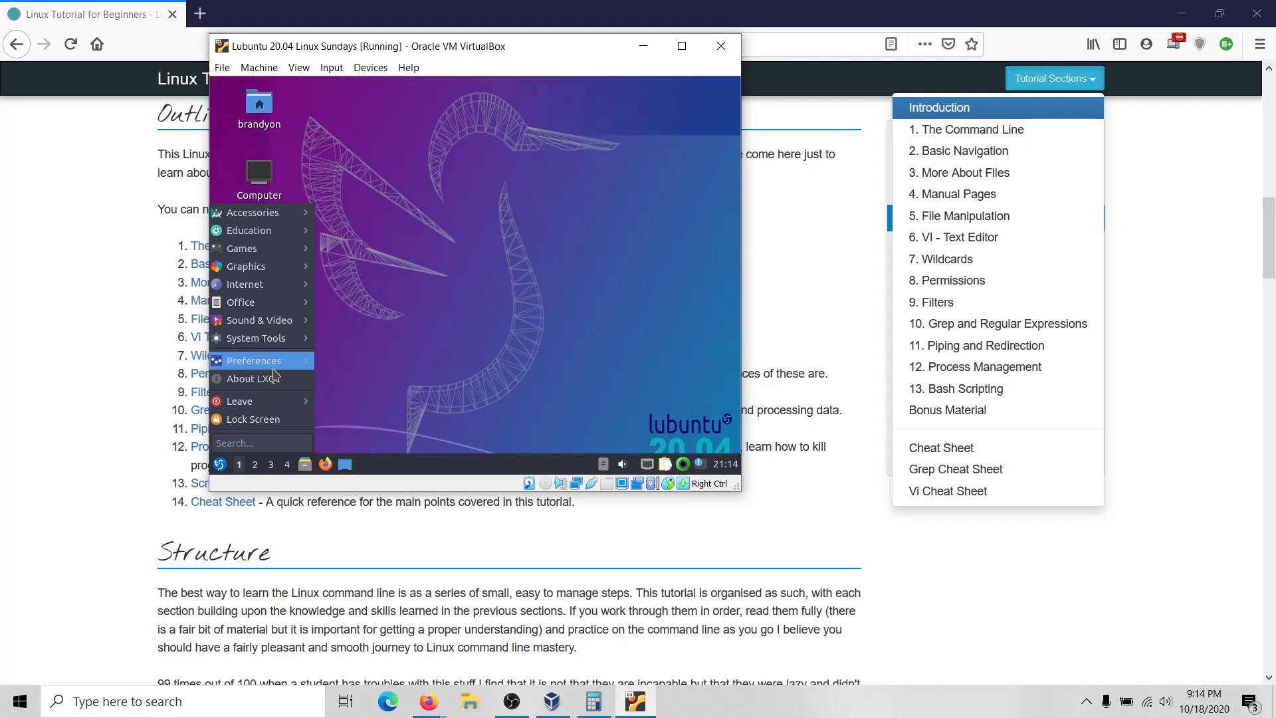
mouse_move(276, 369)
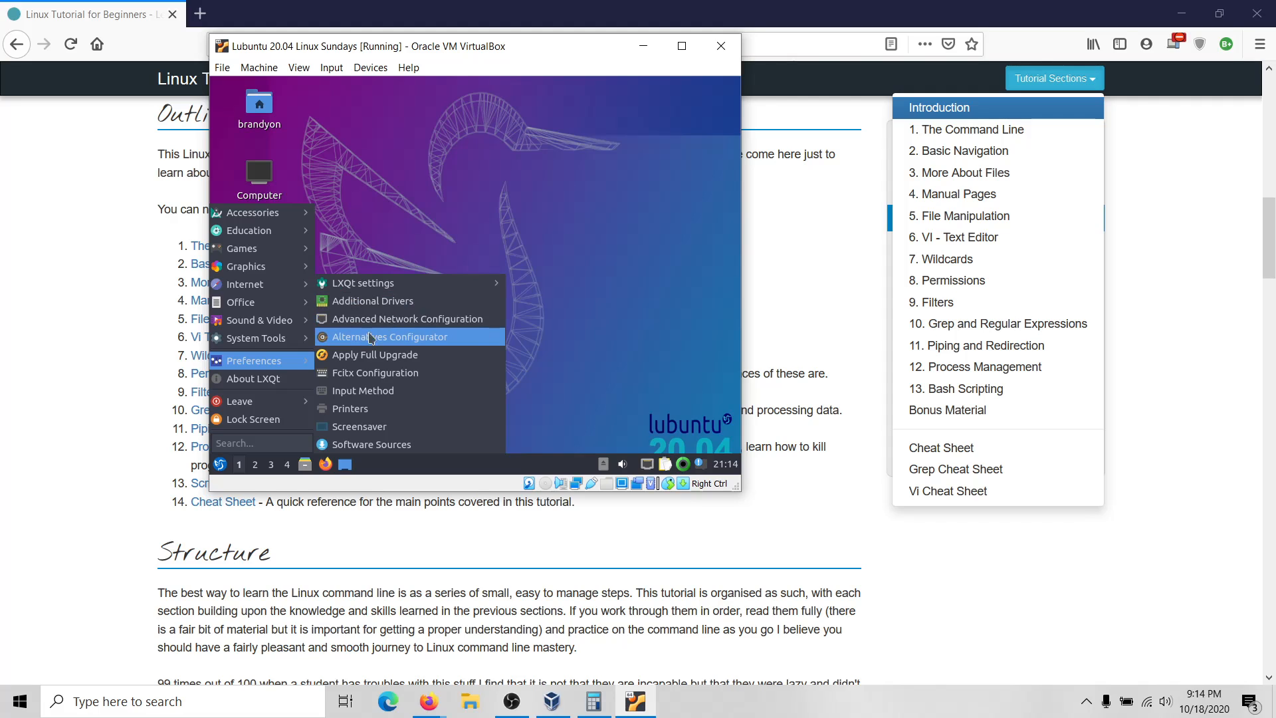
mouse_move(409, 293)
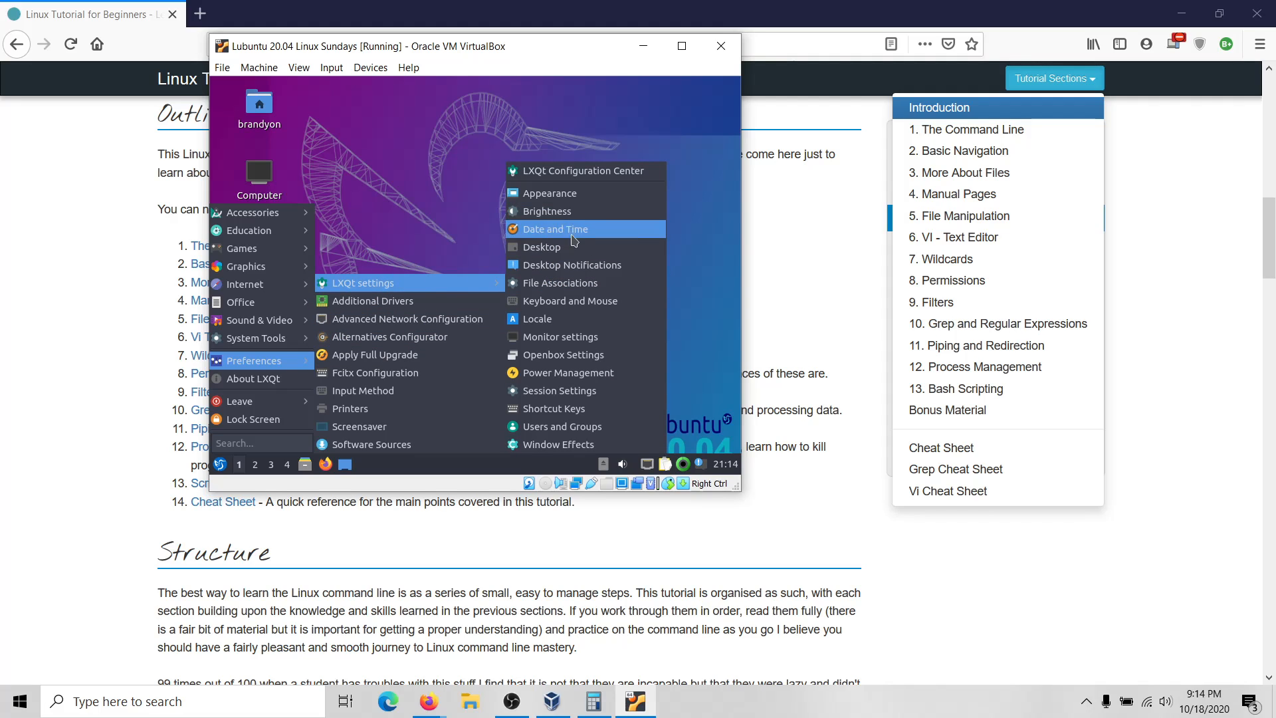
left_click(590, 337)
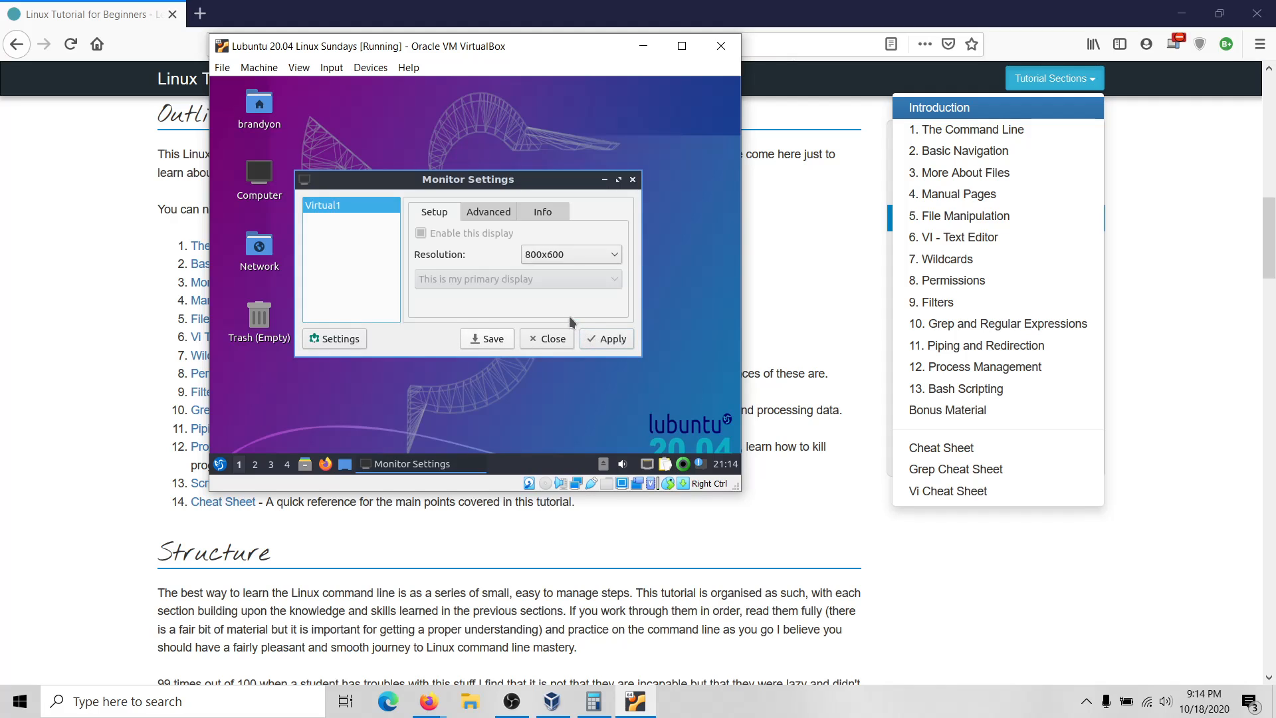
left_click(593, 248)
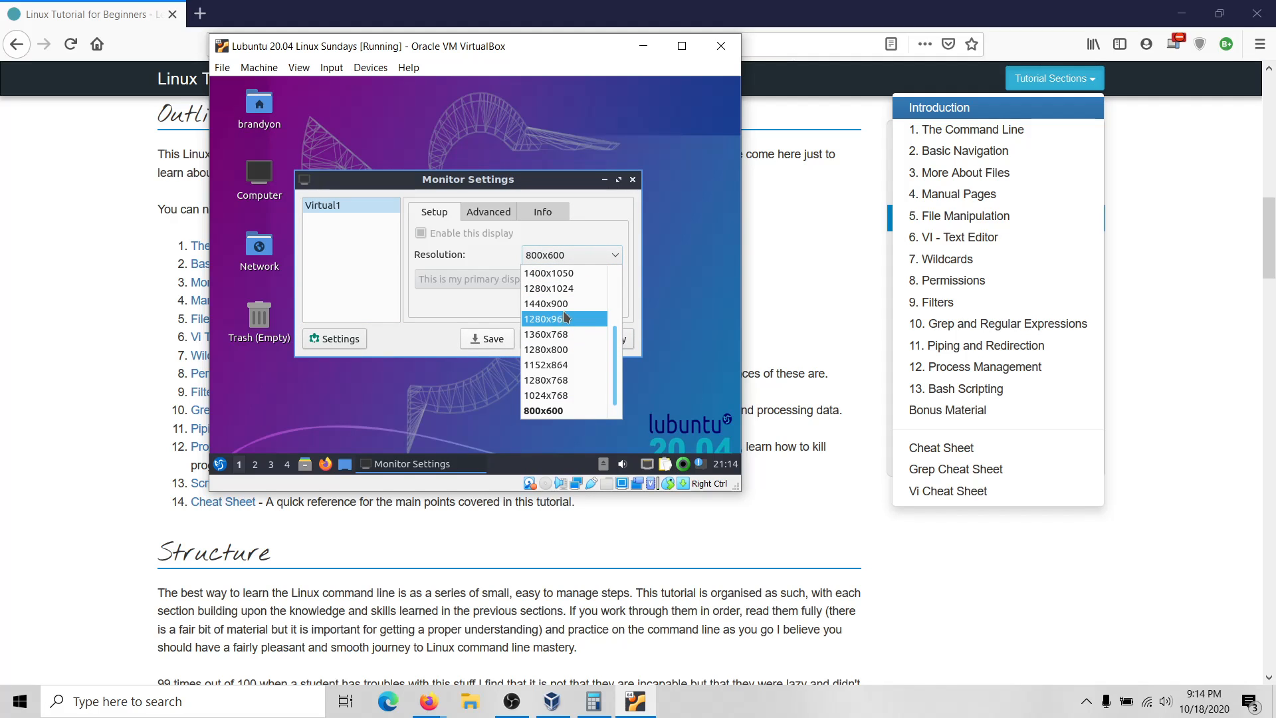
left_click(572, 326)
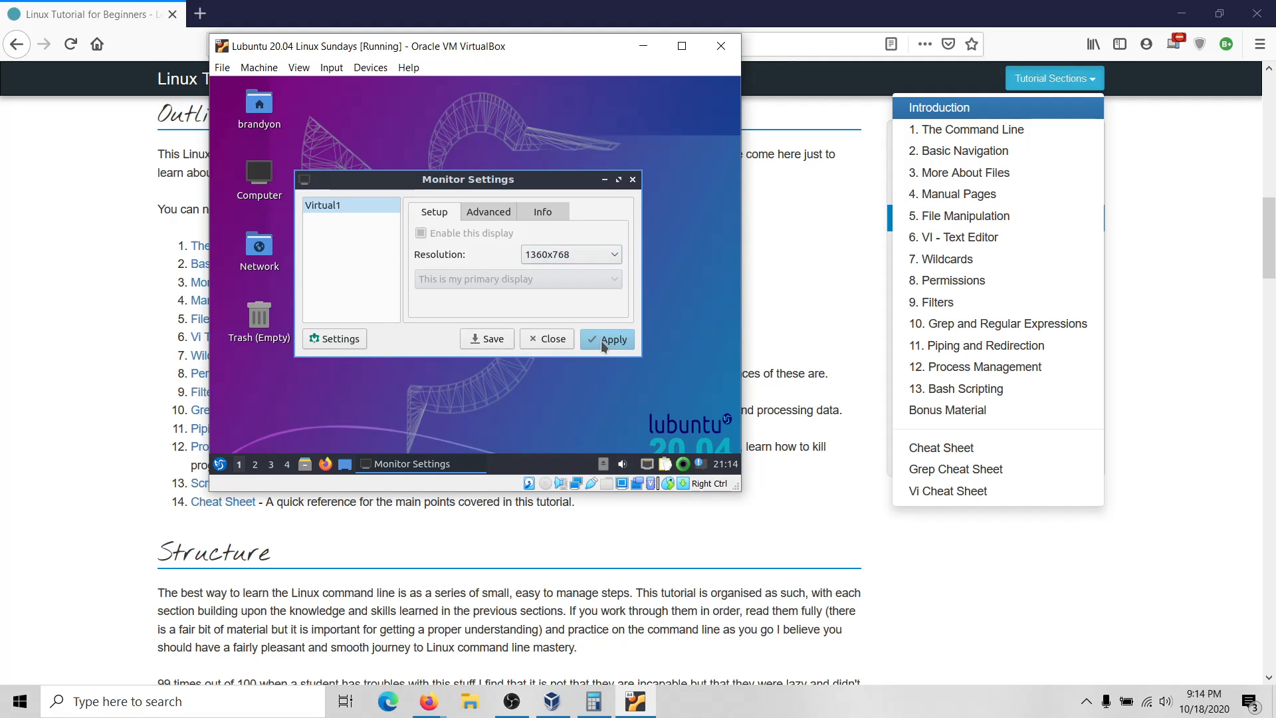
left_click(601, 339)
left_click(512, 296)
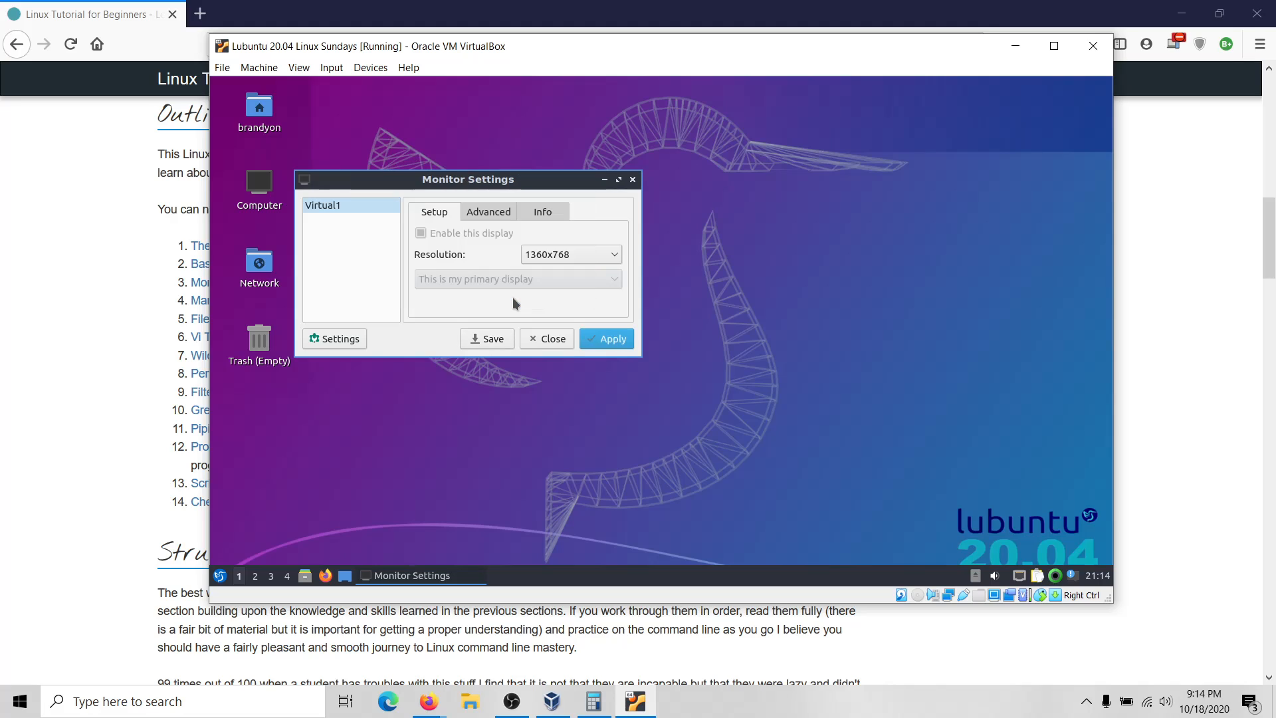
left_click(633, 180)
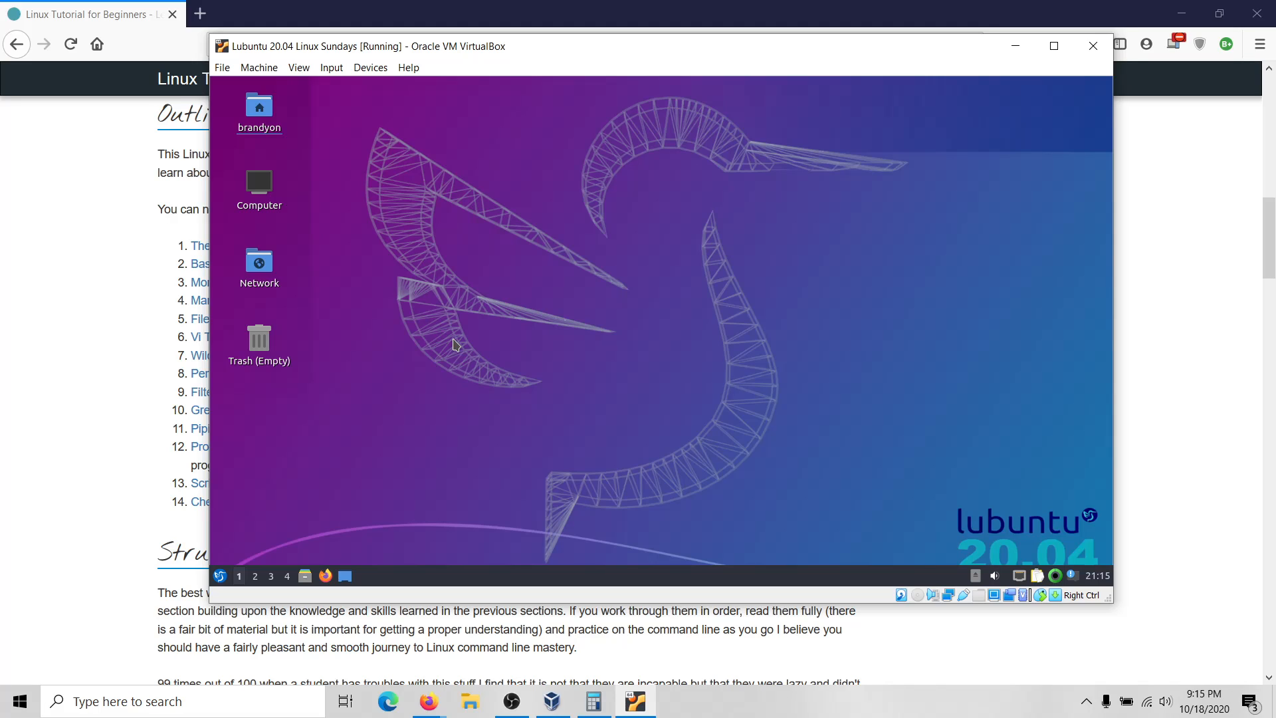
key("ctrl+alt+t")
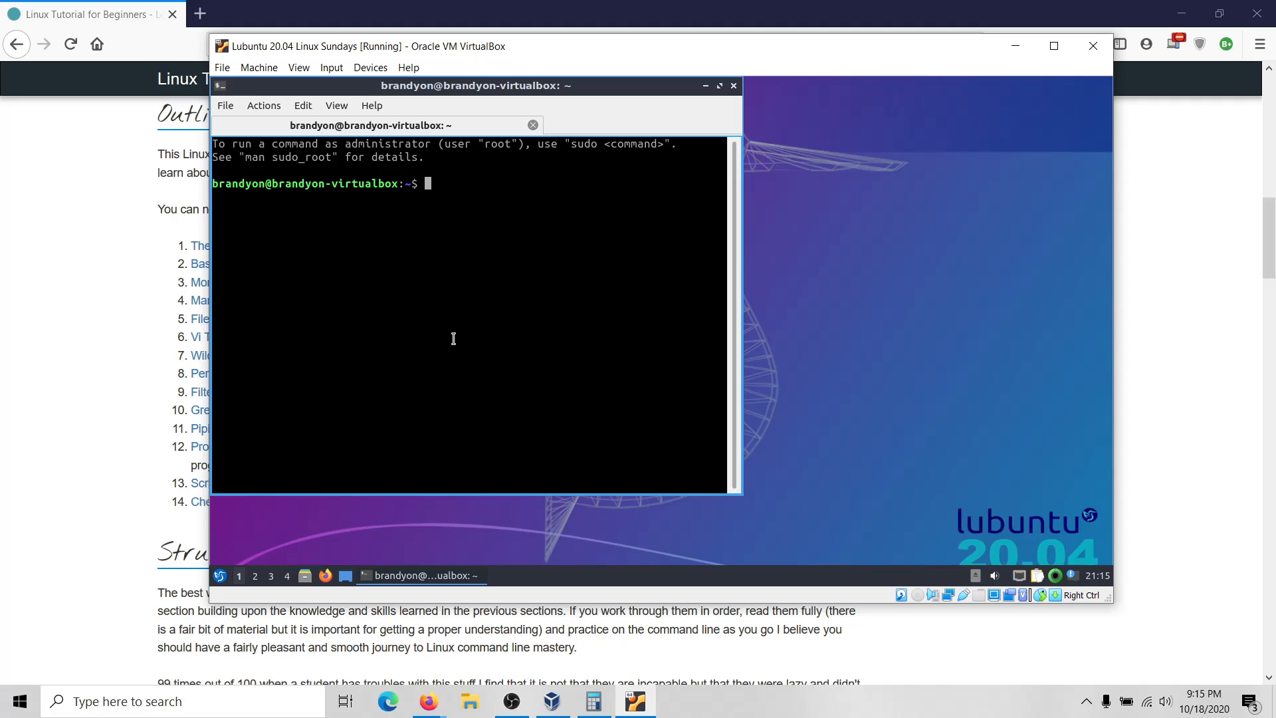
Maximize the terminal window to fill the Lubuntu desktop.
left_click(719, 85)
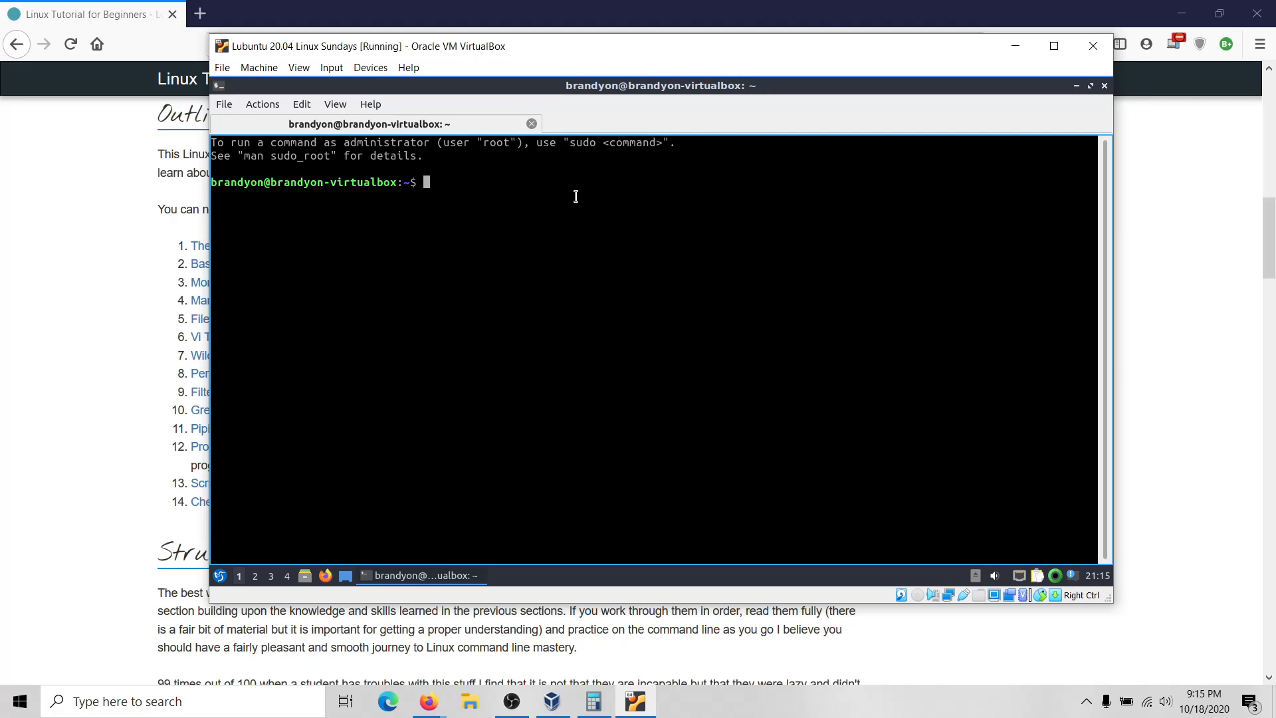
Run 'sudo apt update' and authenticate with the sudo password to refresh package lists.
type("sudo apt update")
key("Return")
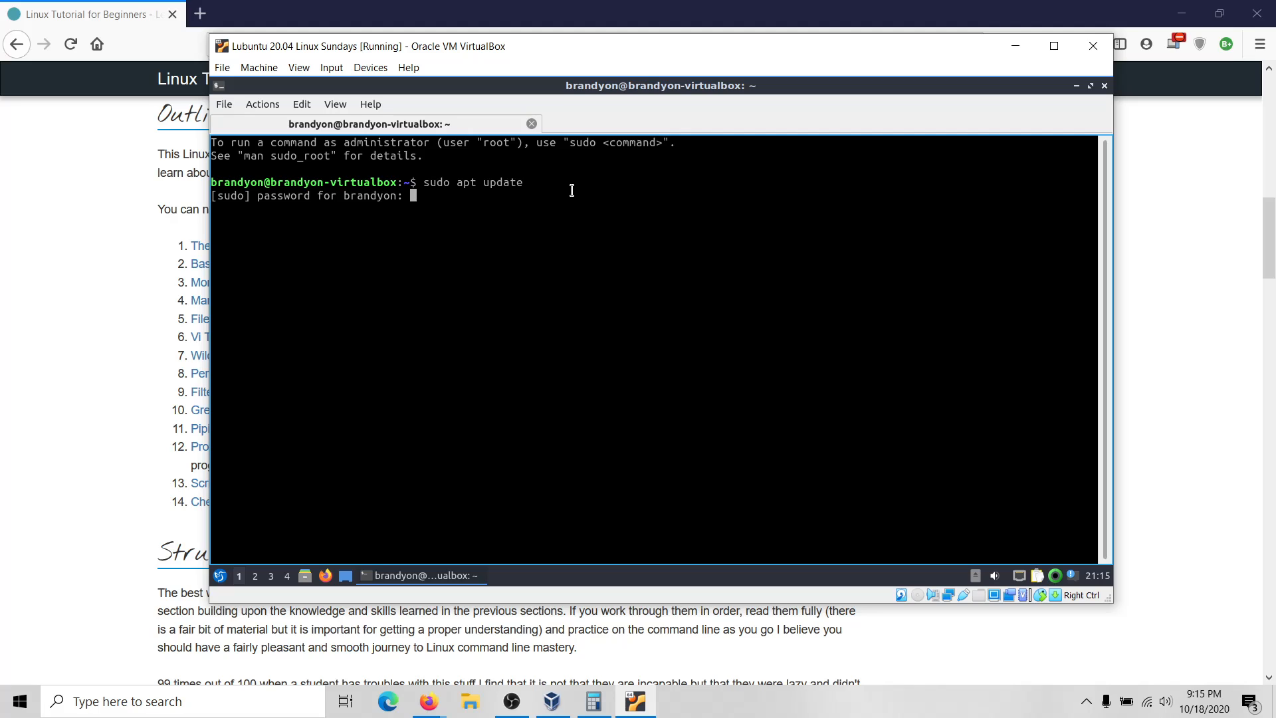
key("Return")
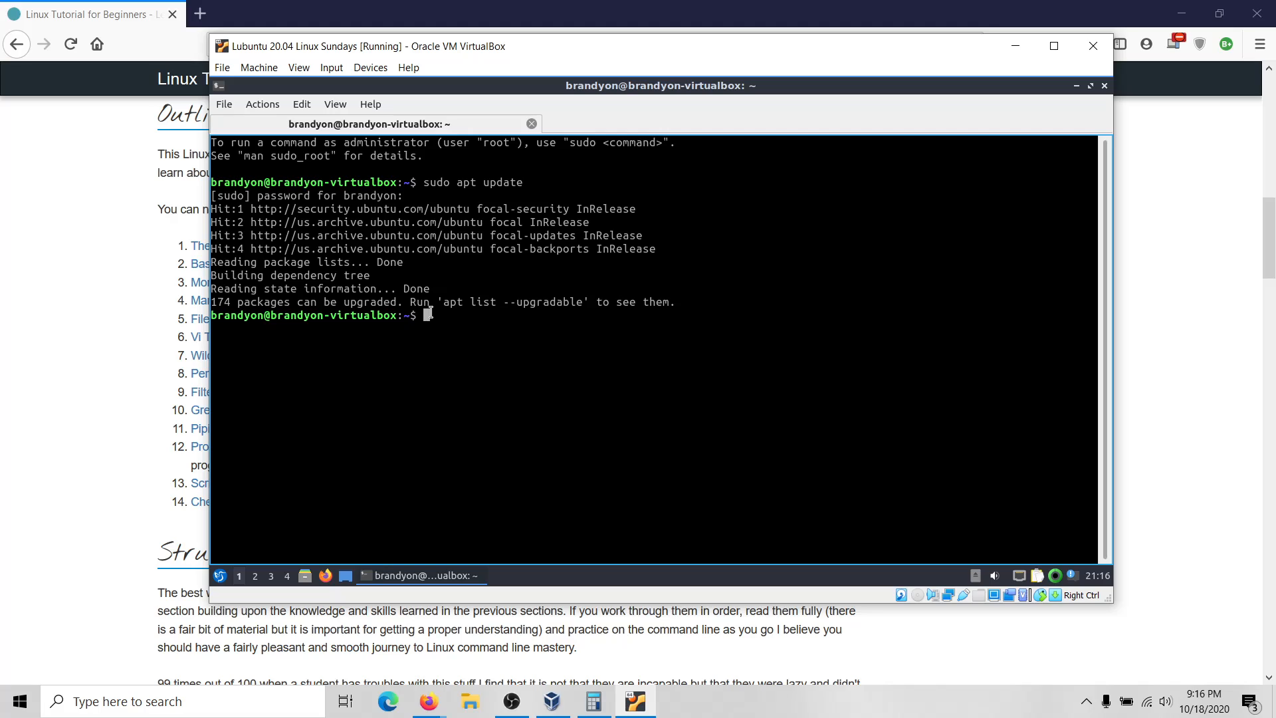
Run 'sudo apt install -y build essentials linux-headers-$(uname -r)' in the terminal.
type("sudo apt install -y build es")
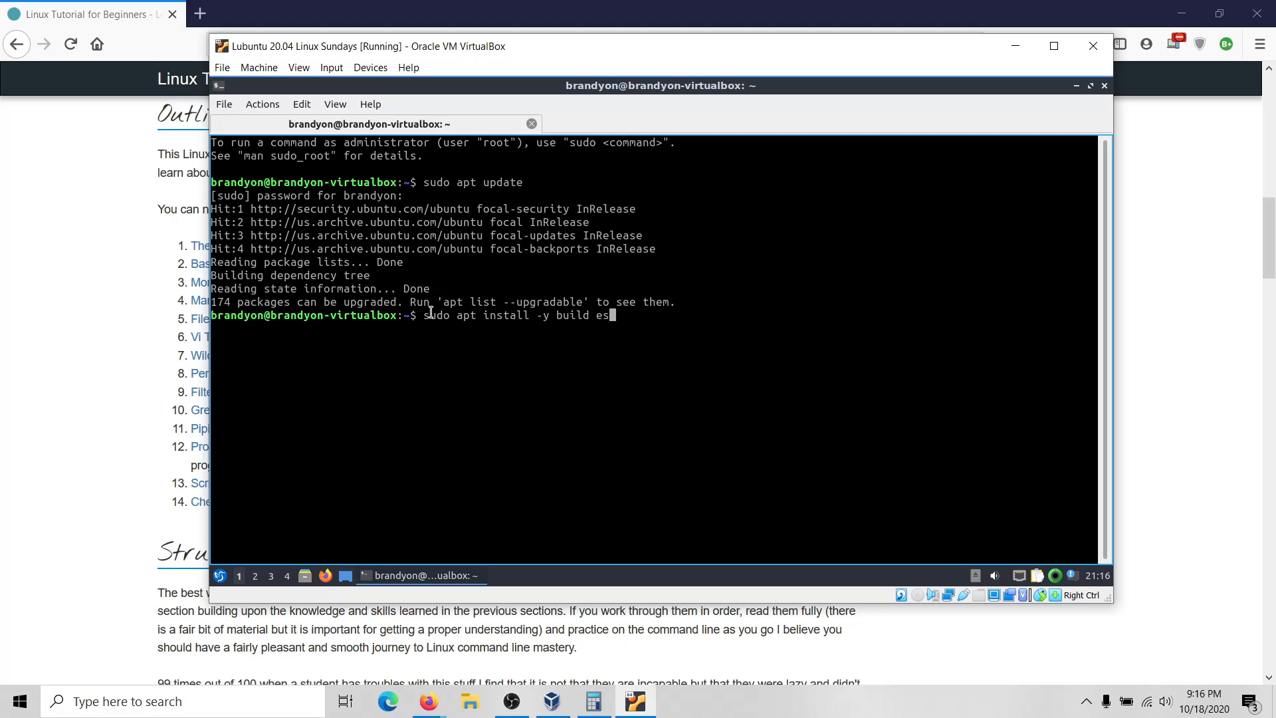
type("sentials linux-headers")
type("-$(")
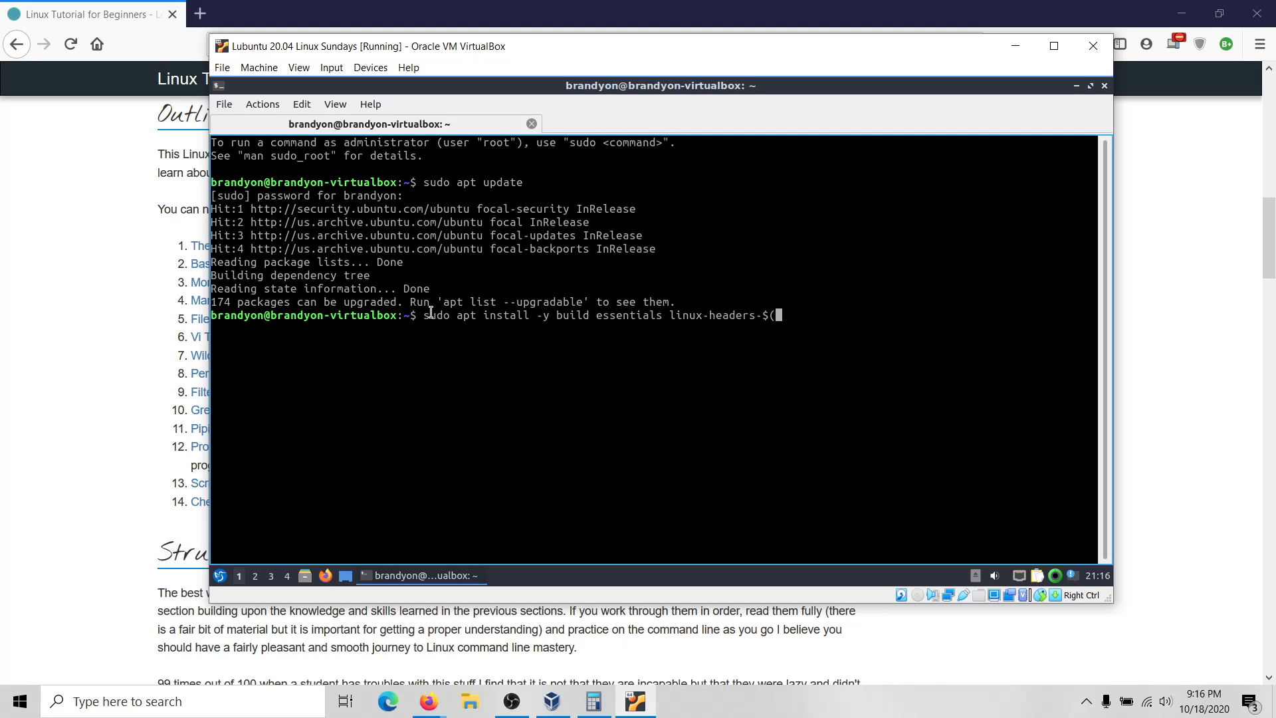
type("uname -r)")
key("Return")
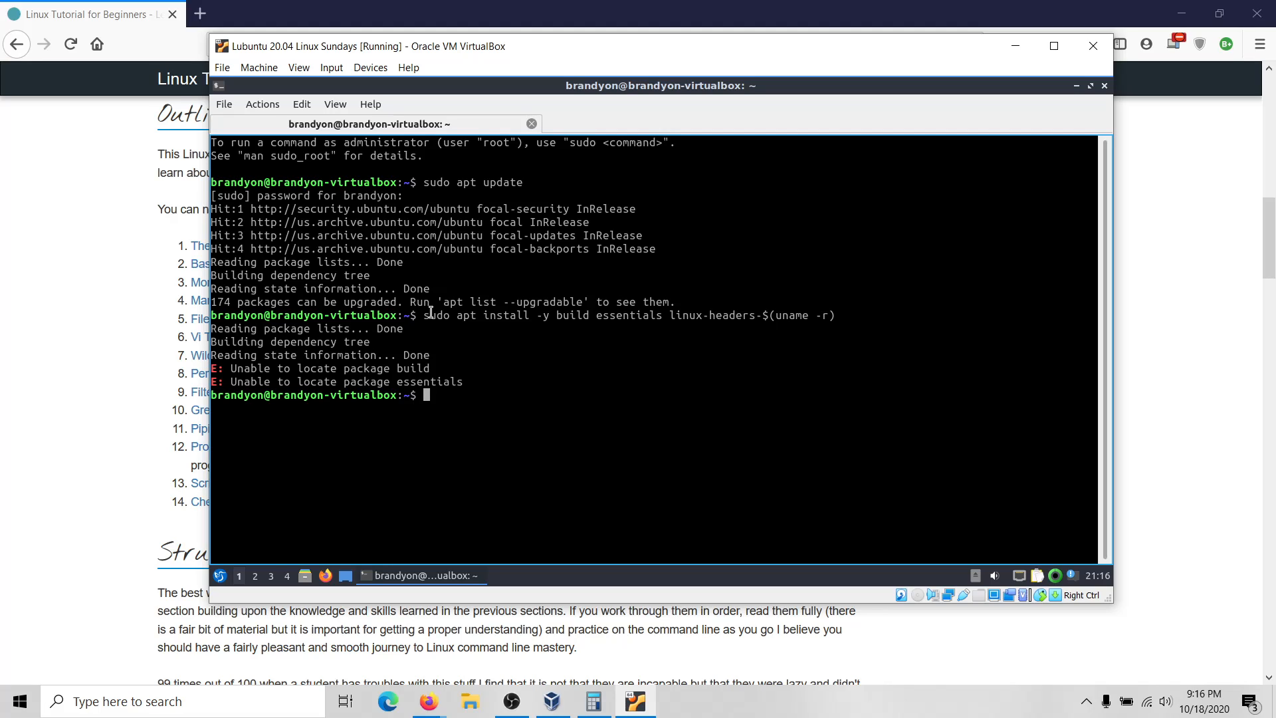
Correct the package name to build-essential and rerun the install command.
key("Up")
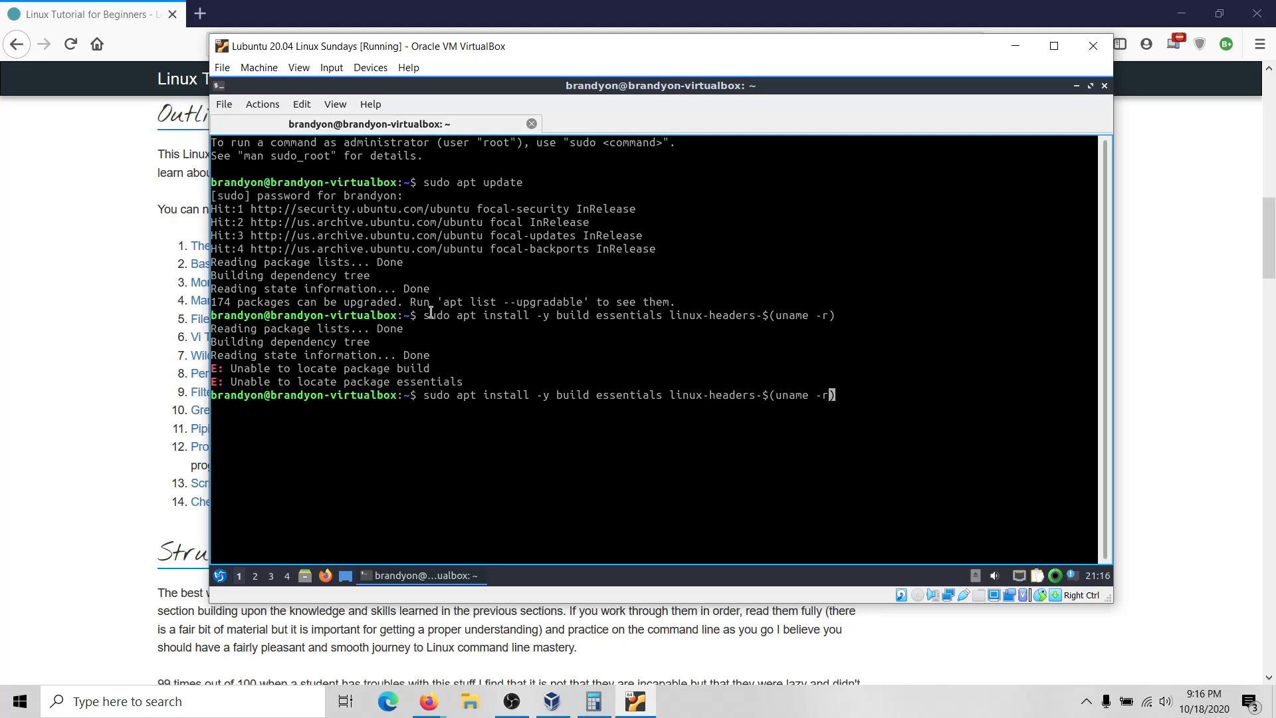
key("Left")
key("Left")
key("Left")
key("Left")
key("Left")
key("Left")
key("Left")
key("Left")
key("Left")
key("Left")
key("Left")
key("Left")
key("Left")
key("Left")
key("Left")
key("Left")
key("Left")
key("Left")
key("Left")
key("Left")
key("Left")
key("Left")
key("Left")
key("Left")
key("Left")
key("Left")
key("Left")
key("Left")
key("Left")
key("Left")
key("Left")
key("Left")
key("Left")
key("BackSpace")
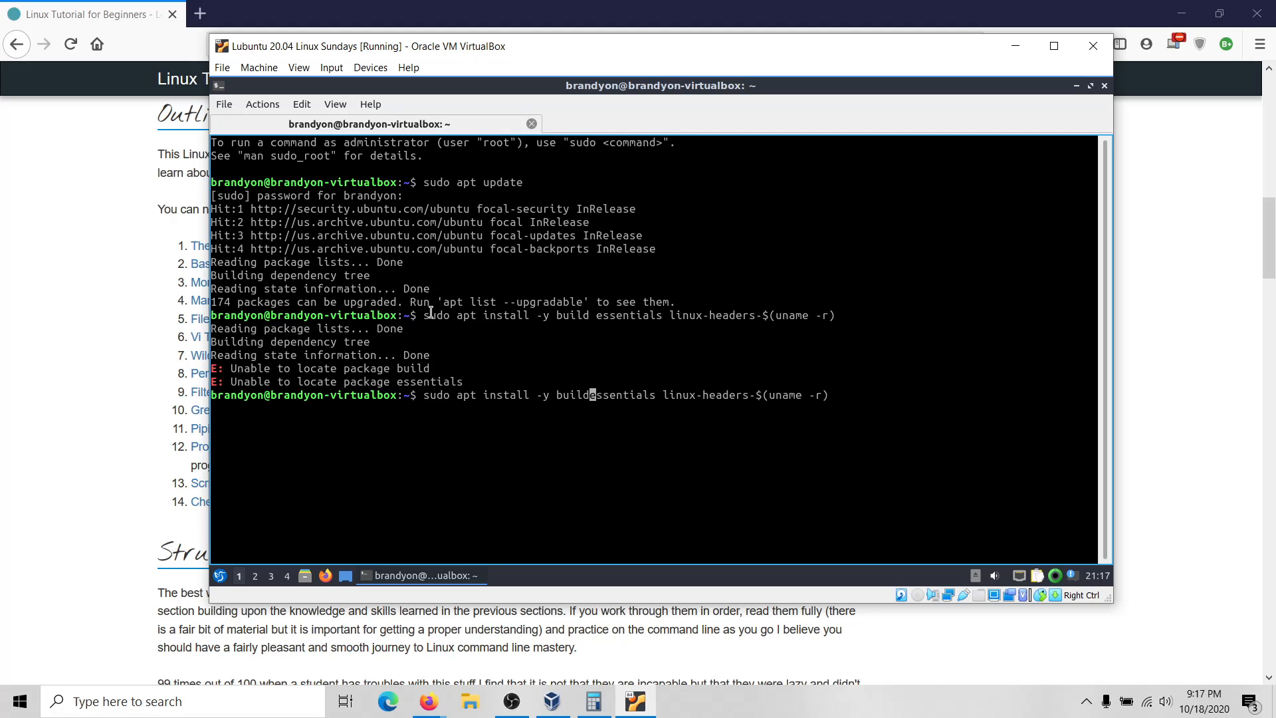
type("-")
key("Right")
key("Right")
key("Right")
key("Right")
key("Right")
key("Right")
key("Right")
key("Right")
key("Right")
key("Right")
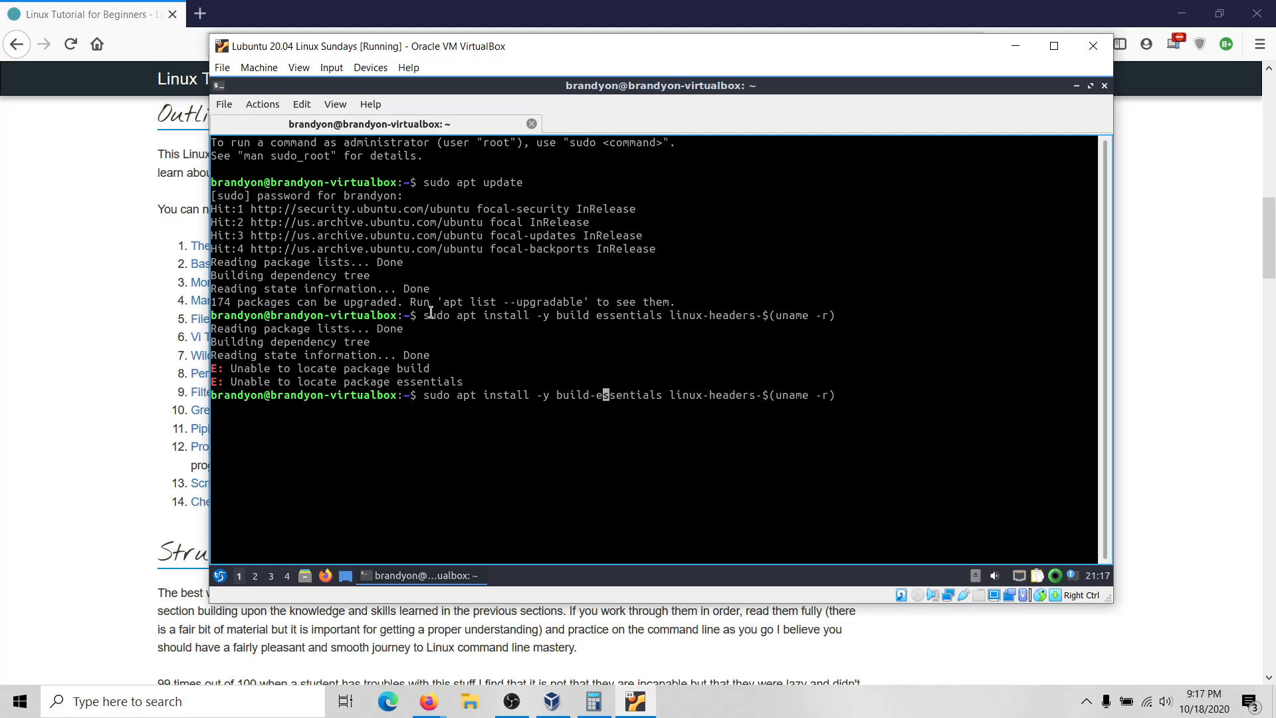
key("BackSpace")
key("Return")
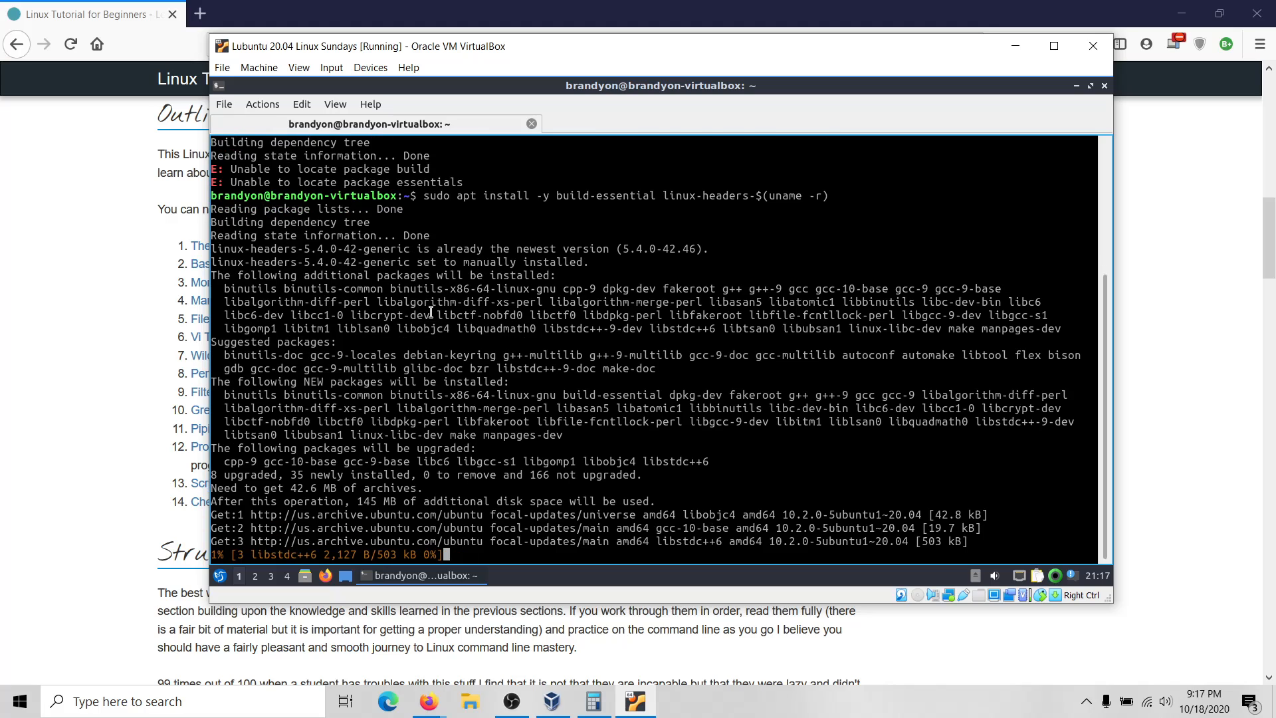
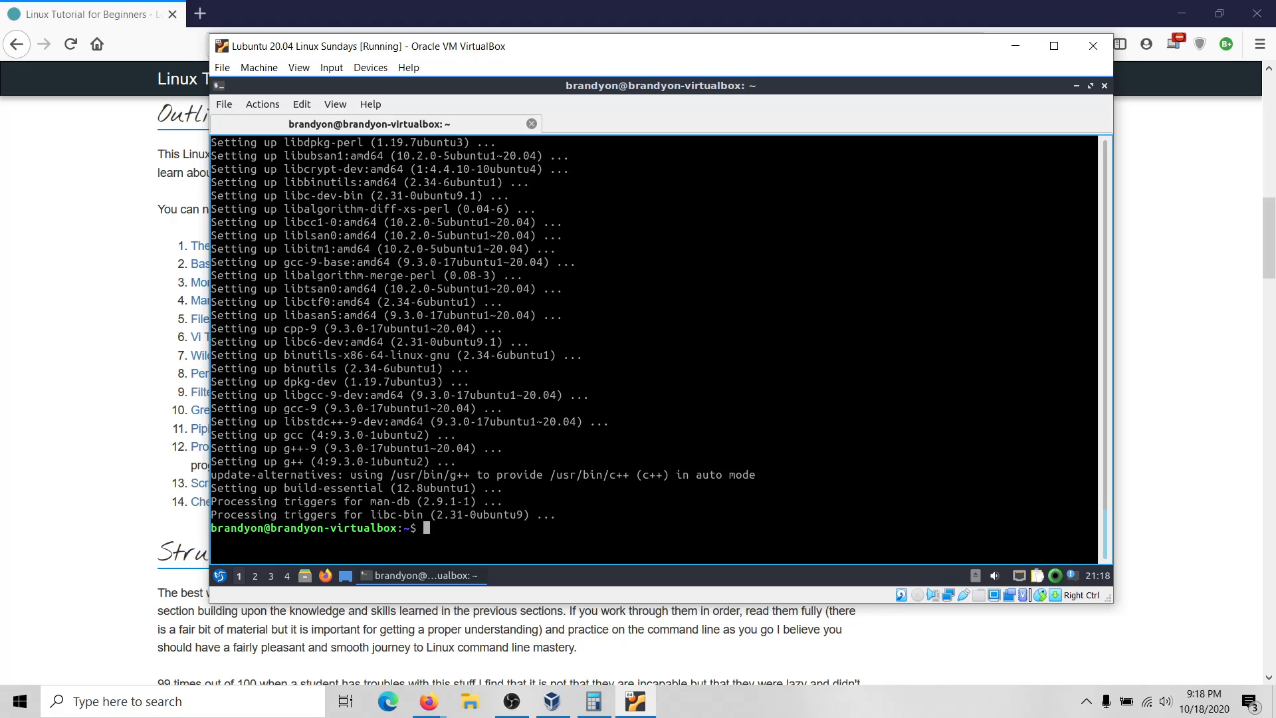
Clear the terminal and paste the build-essential and kernel-headers install command back in.
type("clear")
key("Return")
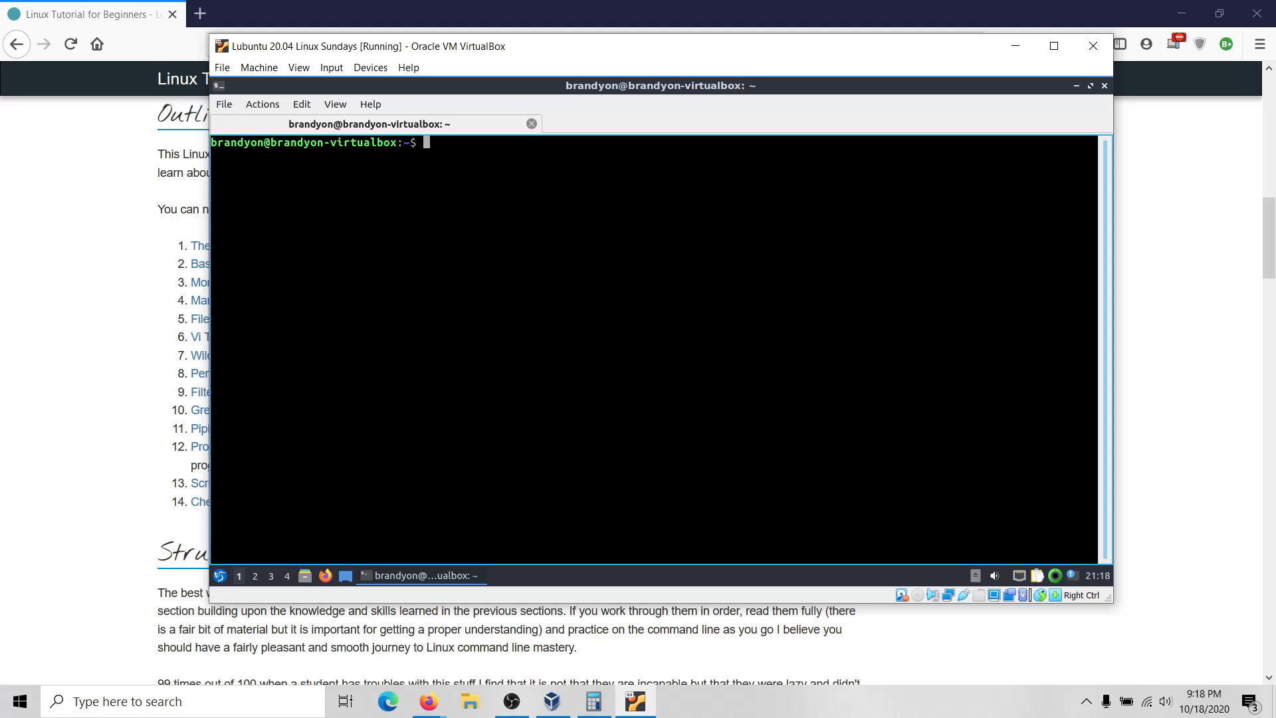
type("history")
key("BackSpace")
key("BackSpace")
key("BackSpace")
key("BackSpace")
key("BackSpace")
key("BackSpace")
key("BackSpace")
type("sudo apt install -y build-essential linux-headers-$(uname -r)")
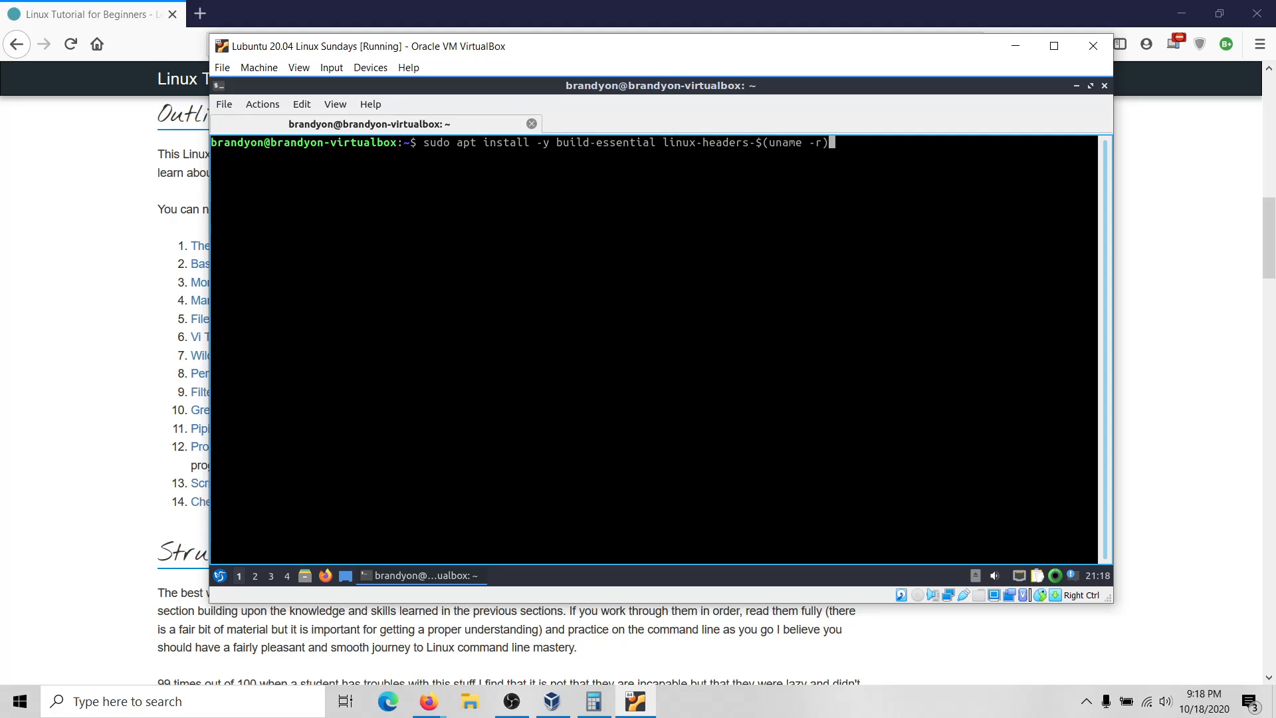
key("Up")
key("Down")
key("Down")
key("Down")
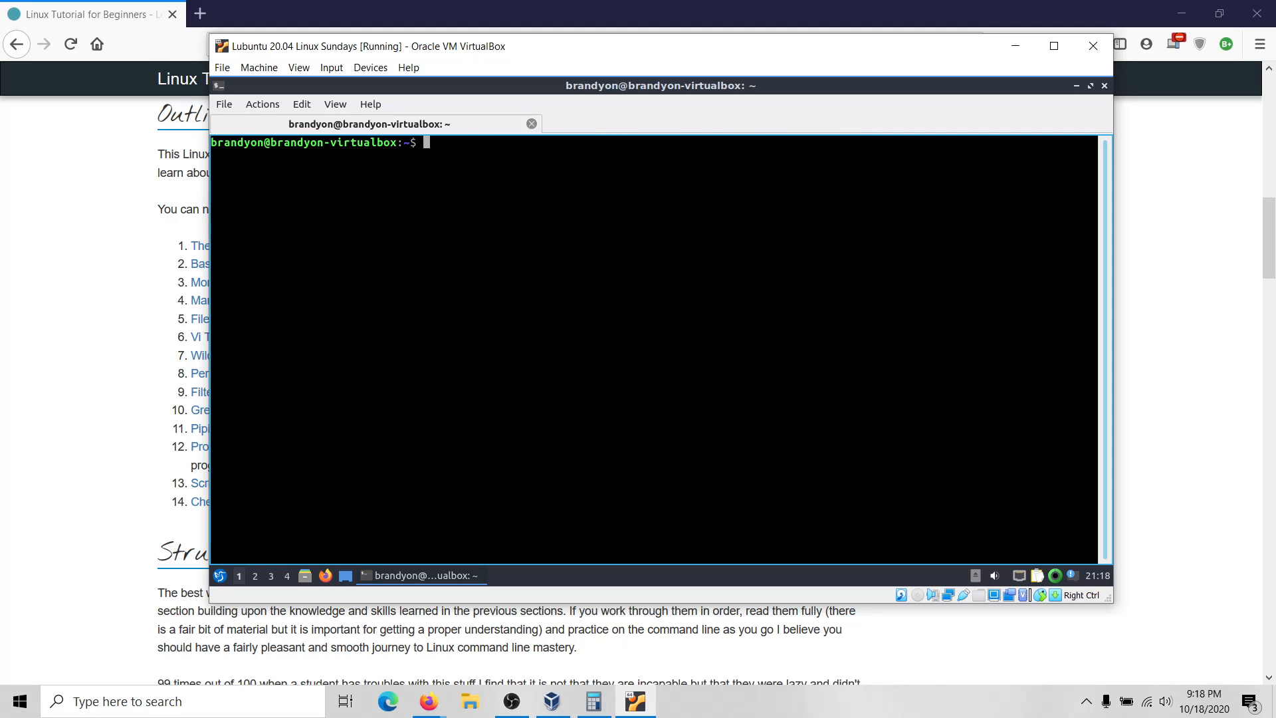
List the command history, then clear the screen to a fresh prompt.
type("history")
key("Return")
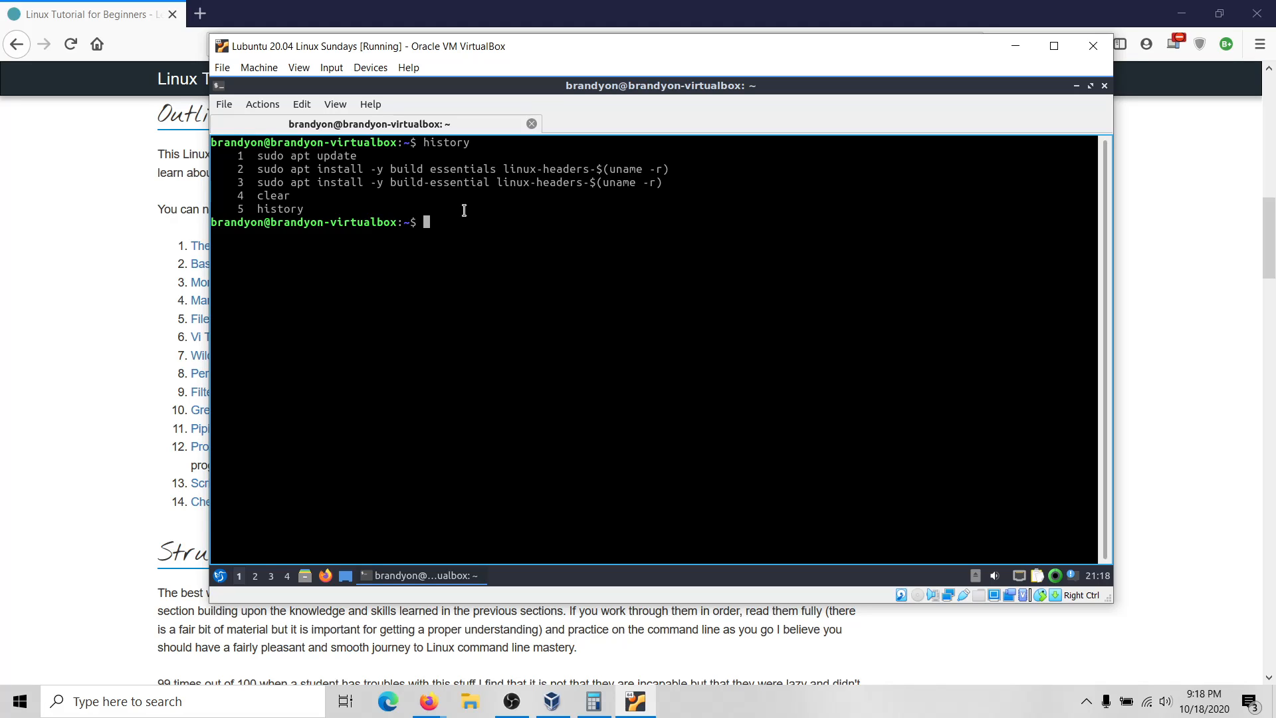
type("clear")
key("Return")
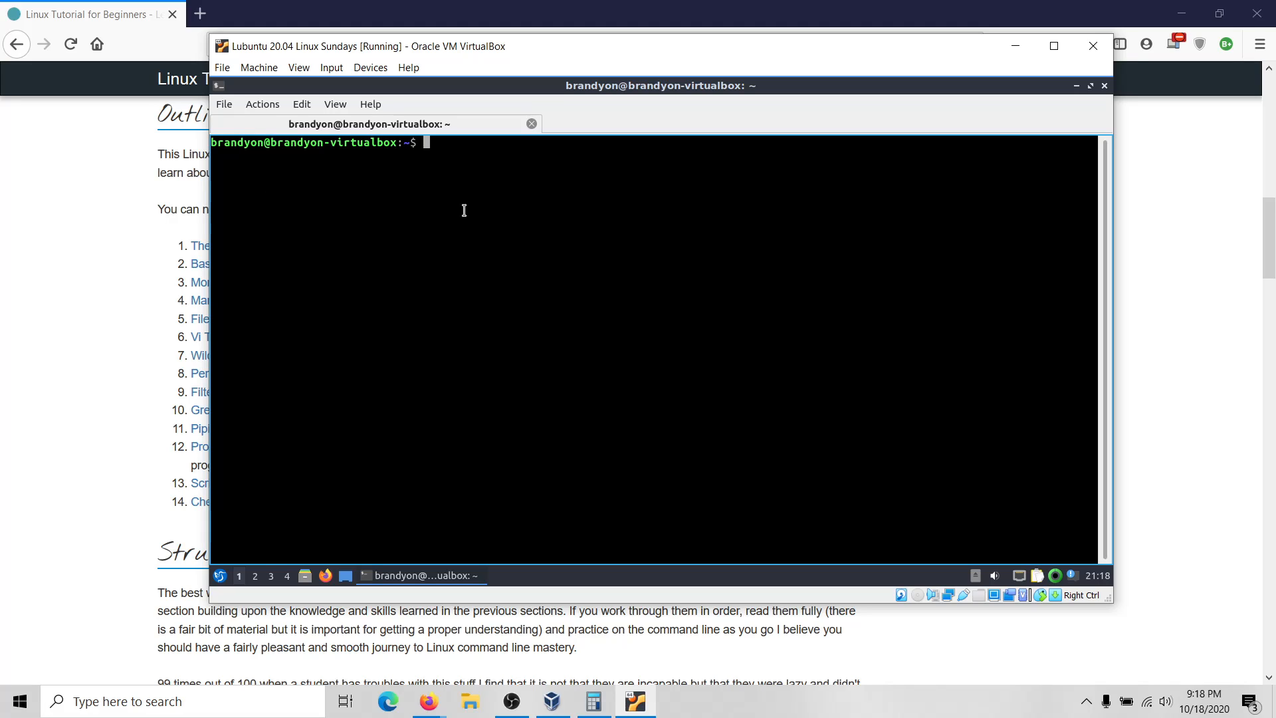
Insert the Guest Additions CD image from the Devices menu, retrying and dismissing the insertion error.
left_click(378, 70)
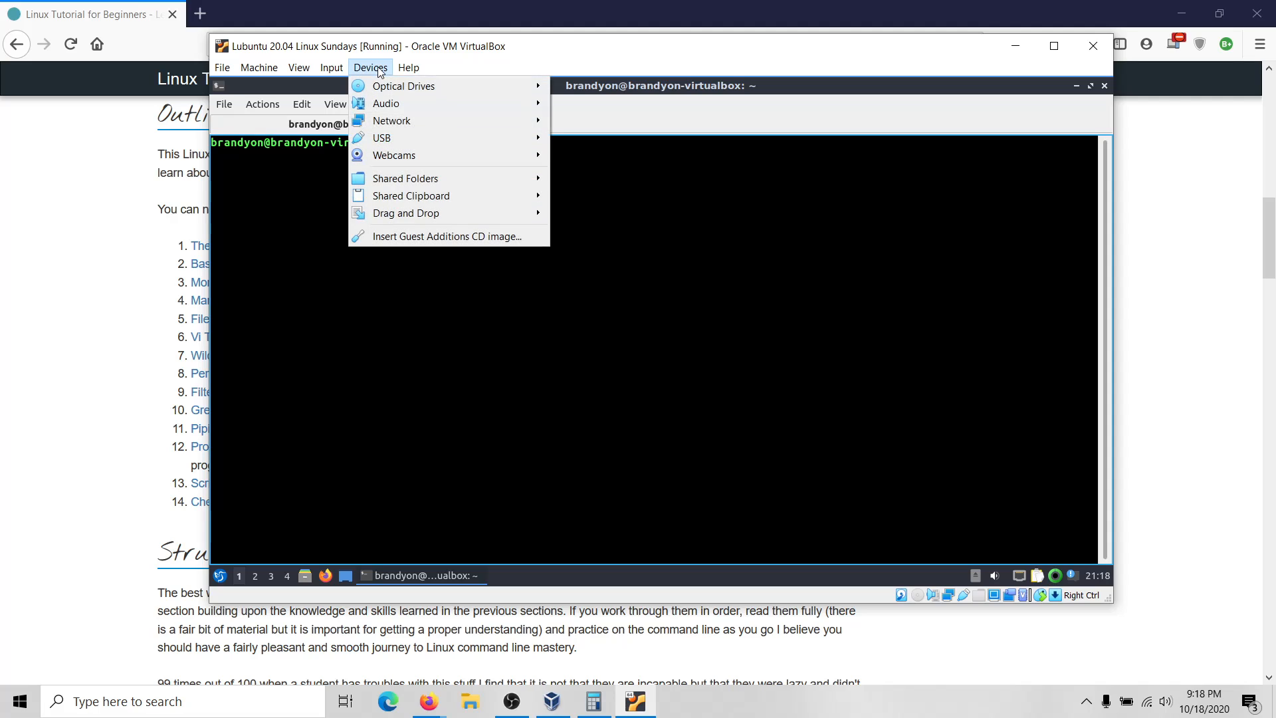
left_click(405, 238)
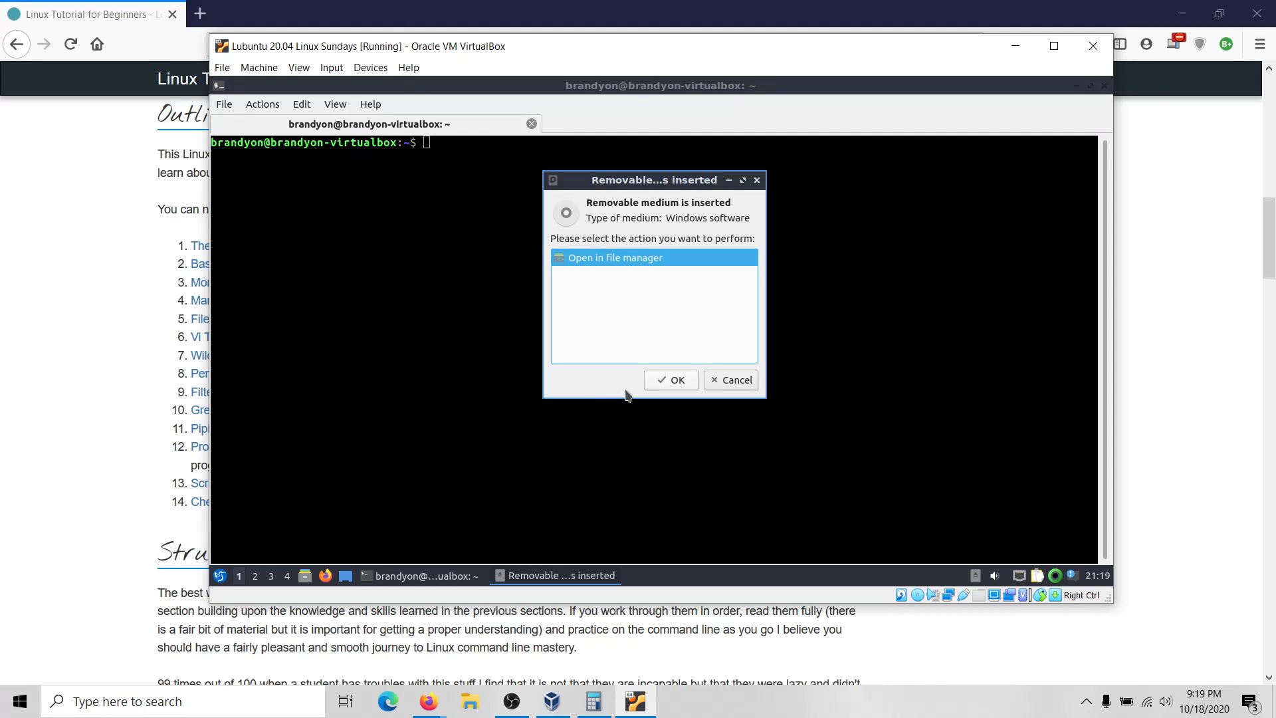
left_click(731, 380)
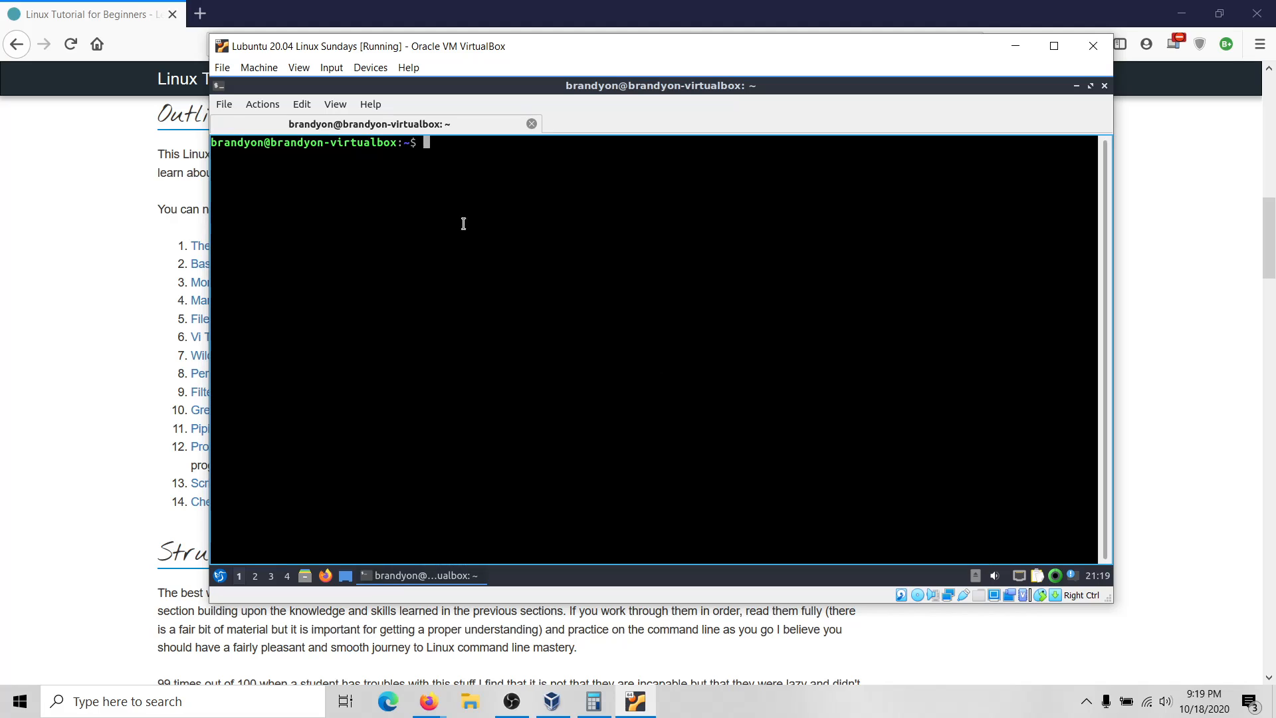
left_click(358, 67)
mouse_move(404, 85)
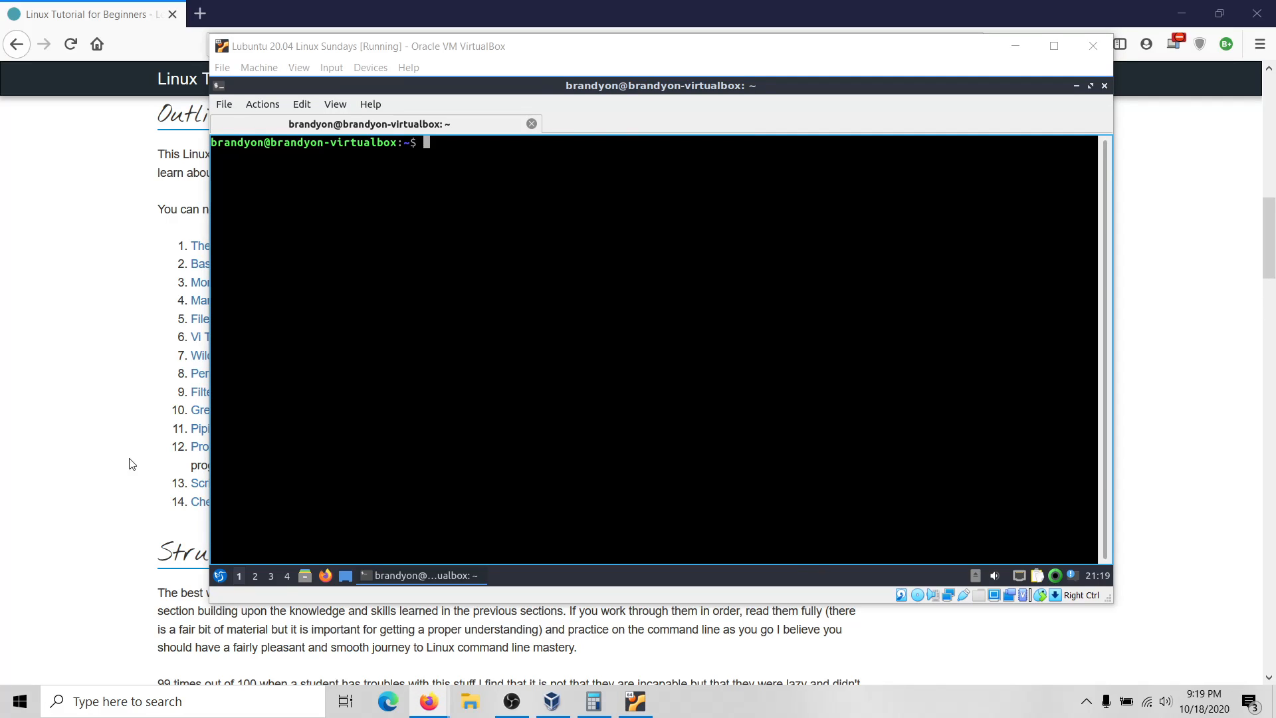
left_click(371, 68)
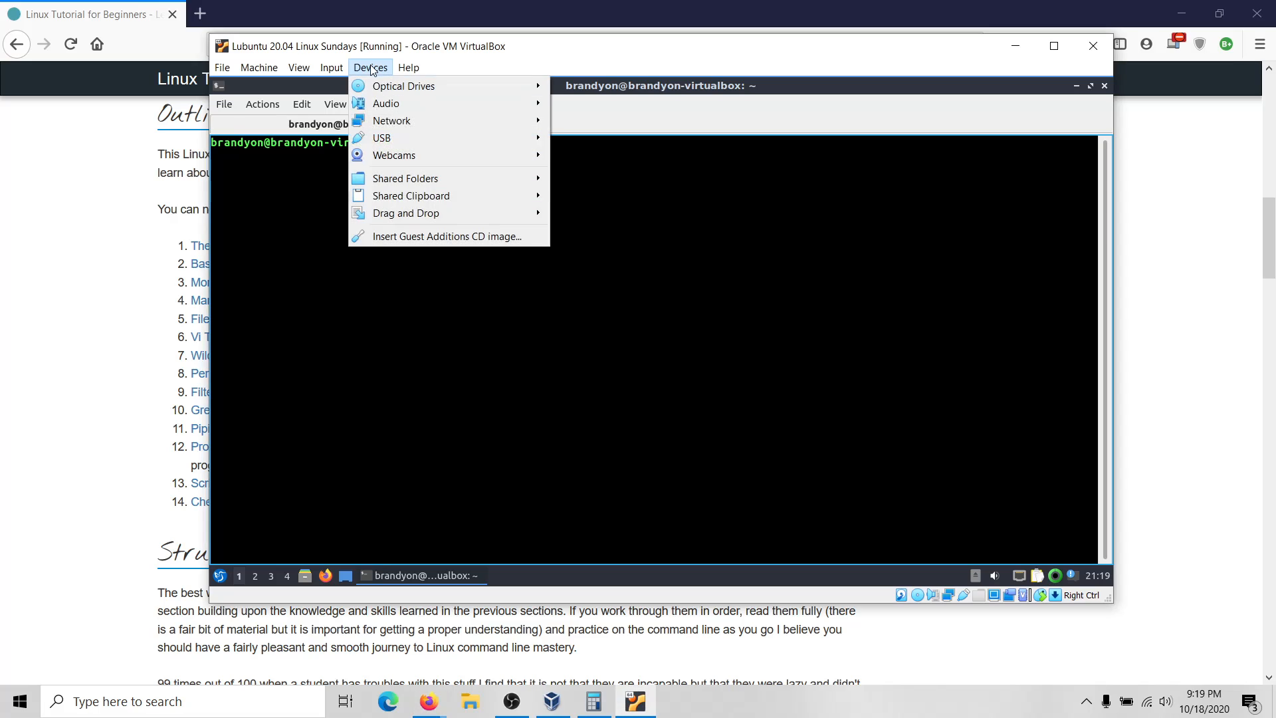
left_click(458, 238)
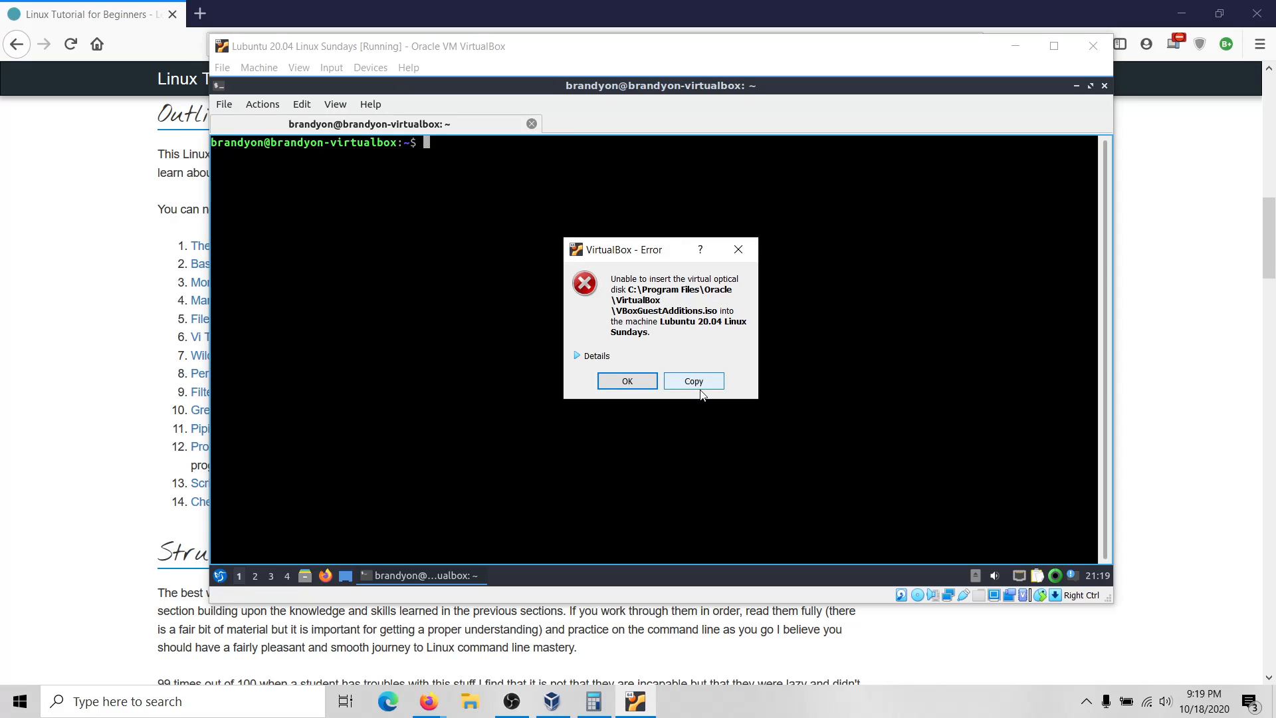
left_click(738, 250)
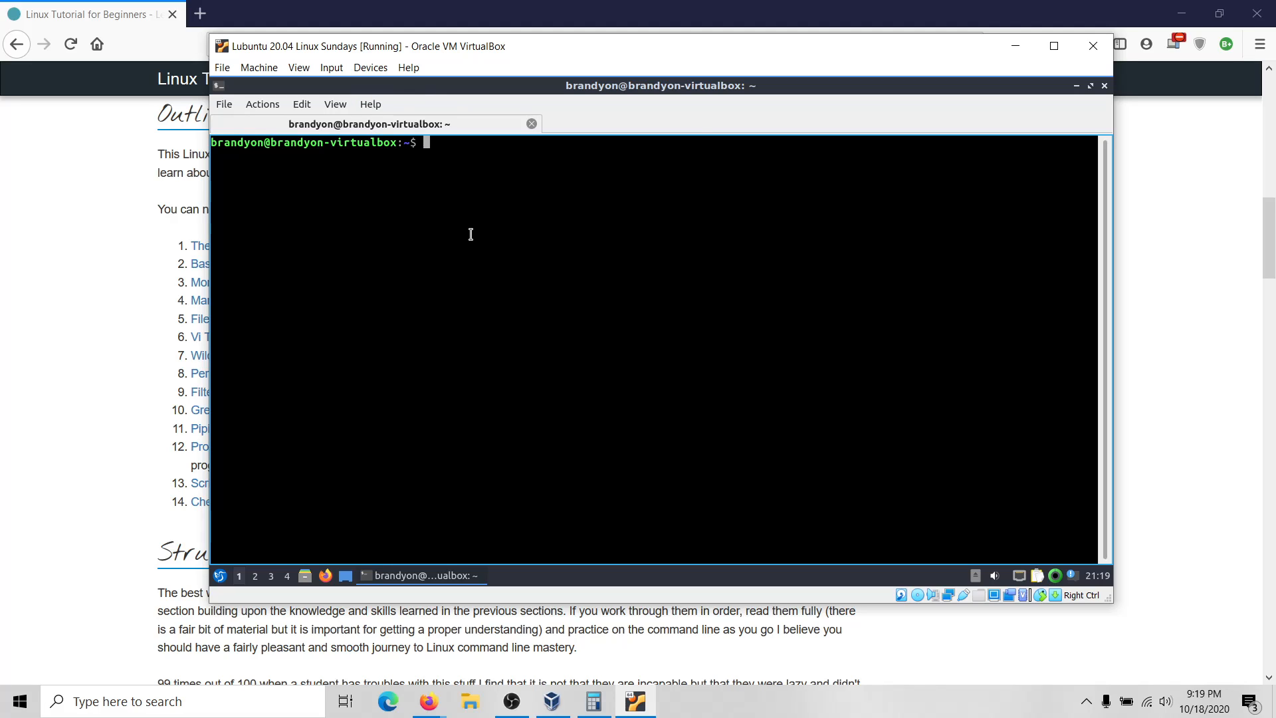
Mount /dev/cdrom at /media with sudo and change into /media.
type("sudo")
type("mount /dev/cdrom /")
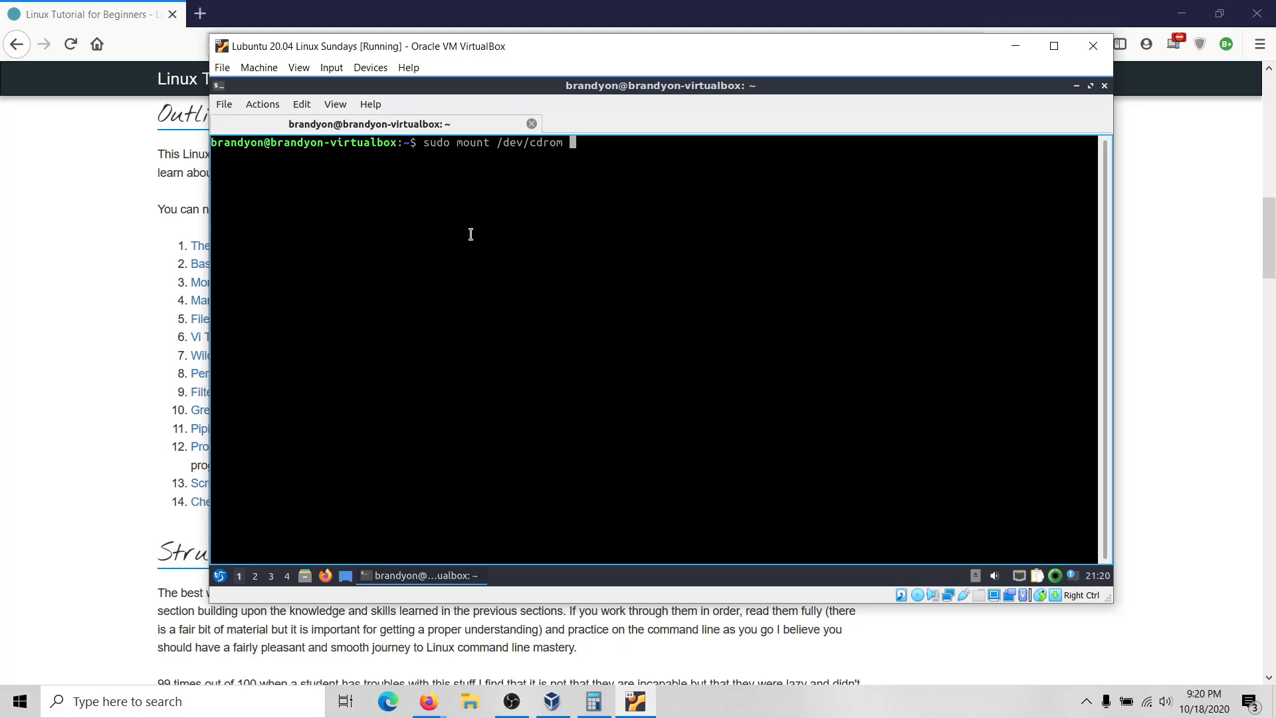
type("media")
key("Return")
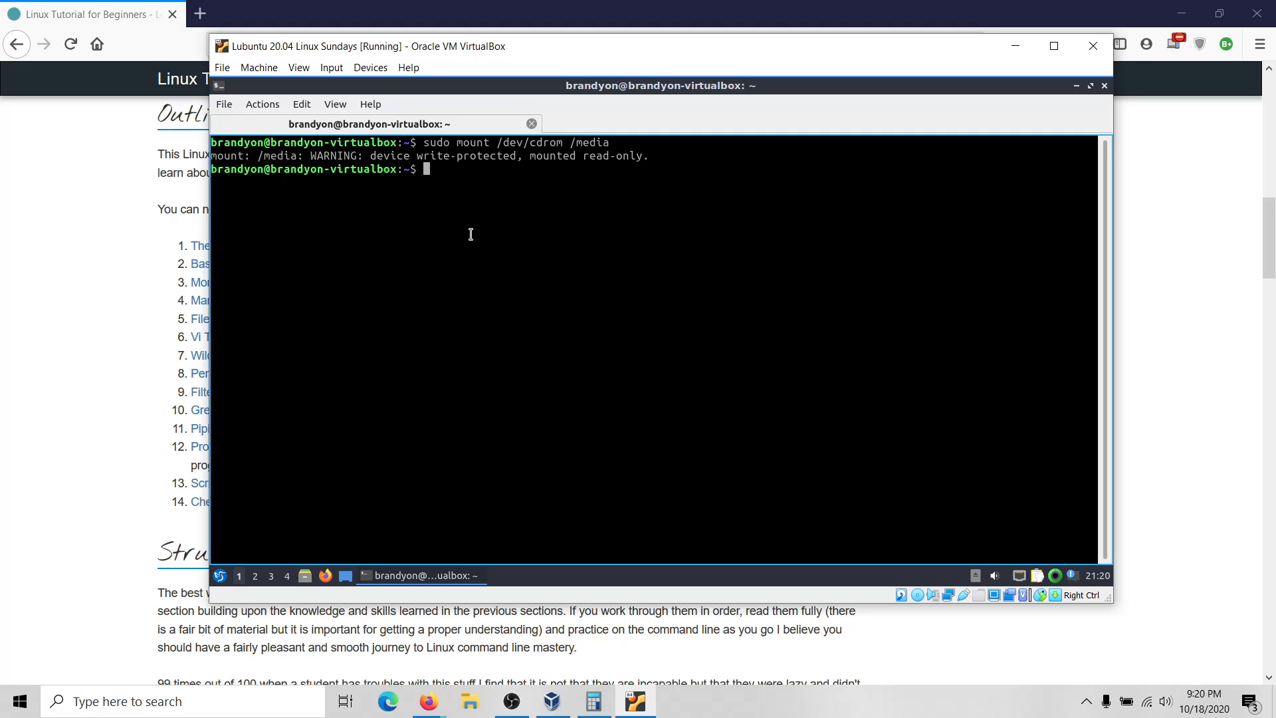
type("cd /media")
key("Return")
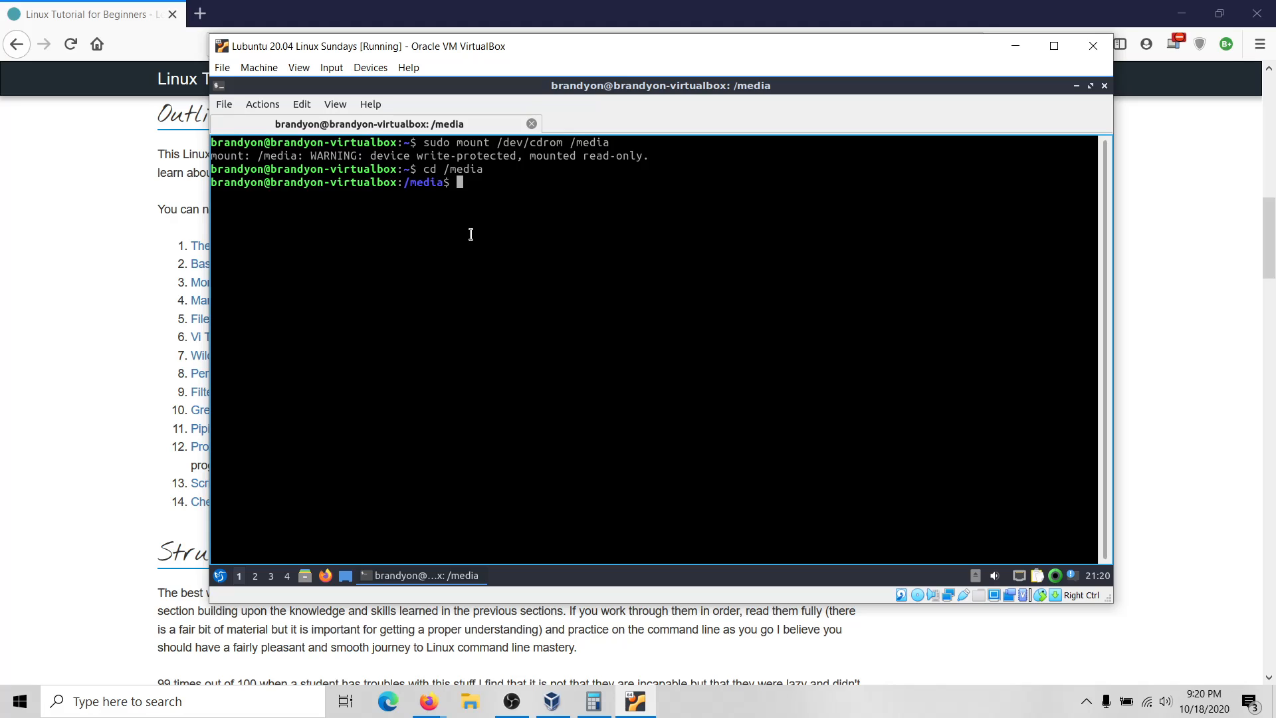
Run sudo ./VBoxLinuxAdditions.run to build the Guest Additions kernel modules.
type("sudo ./VBoxLinuxAddition")
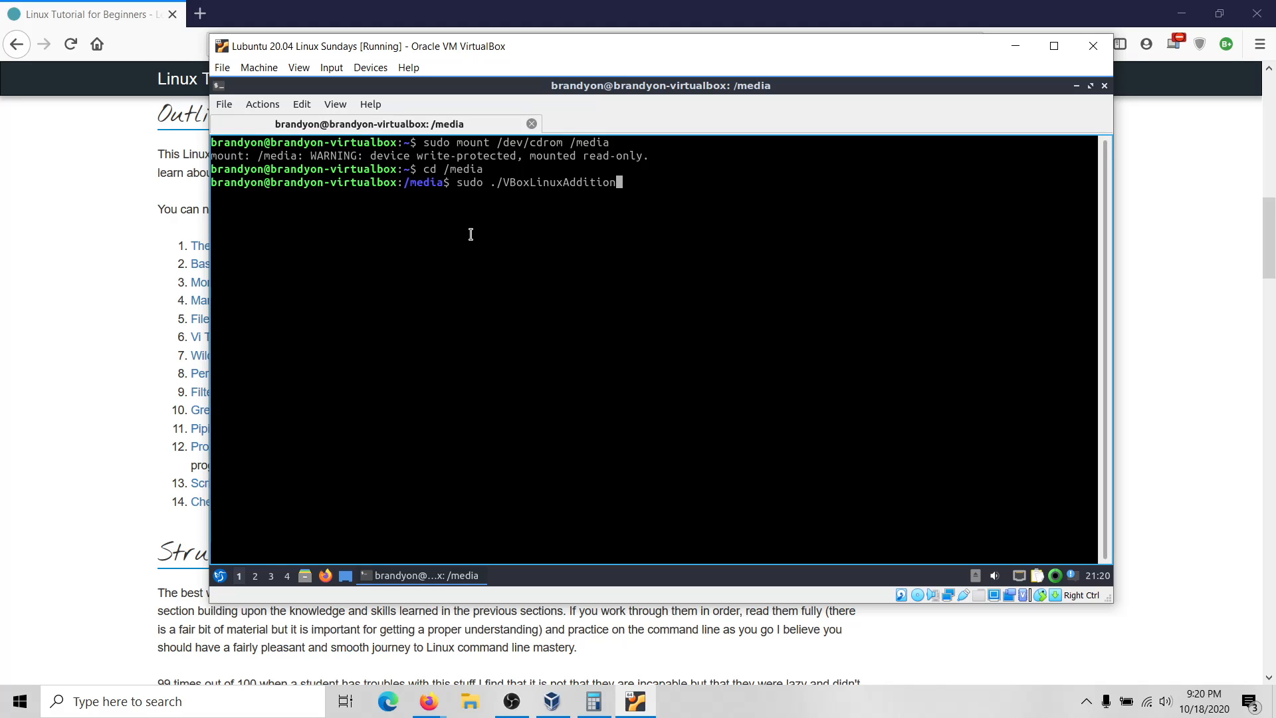
type("s.run")
key("Return")
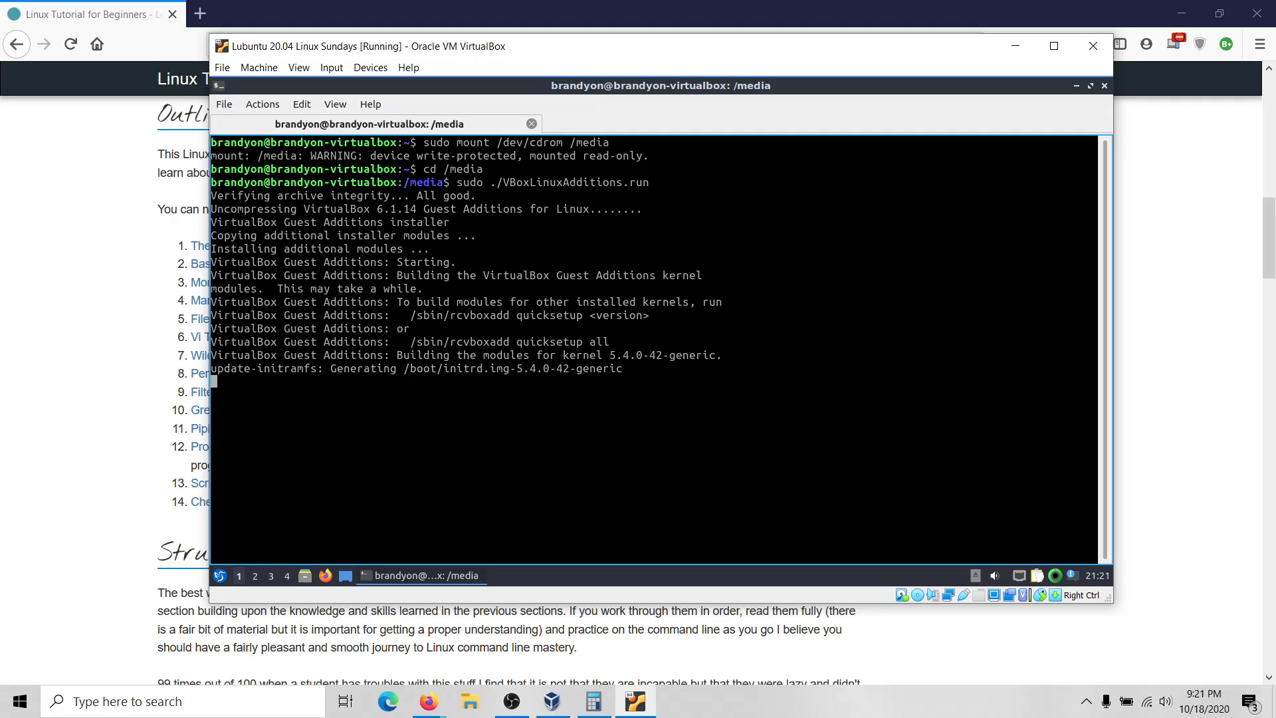
Try the terminal tab and session context menus, closing them without choosing anything.
right_click(720, 115)
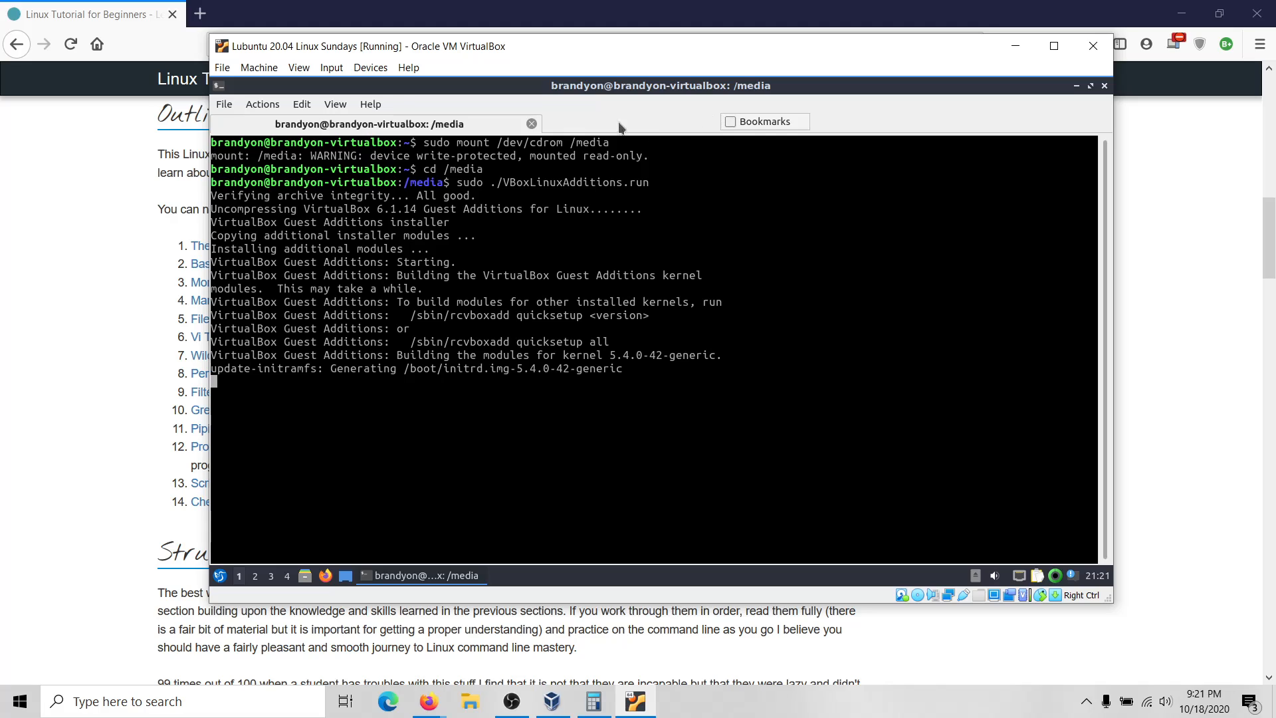
right_click(583, 127)
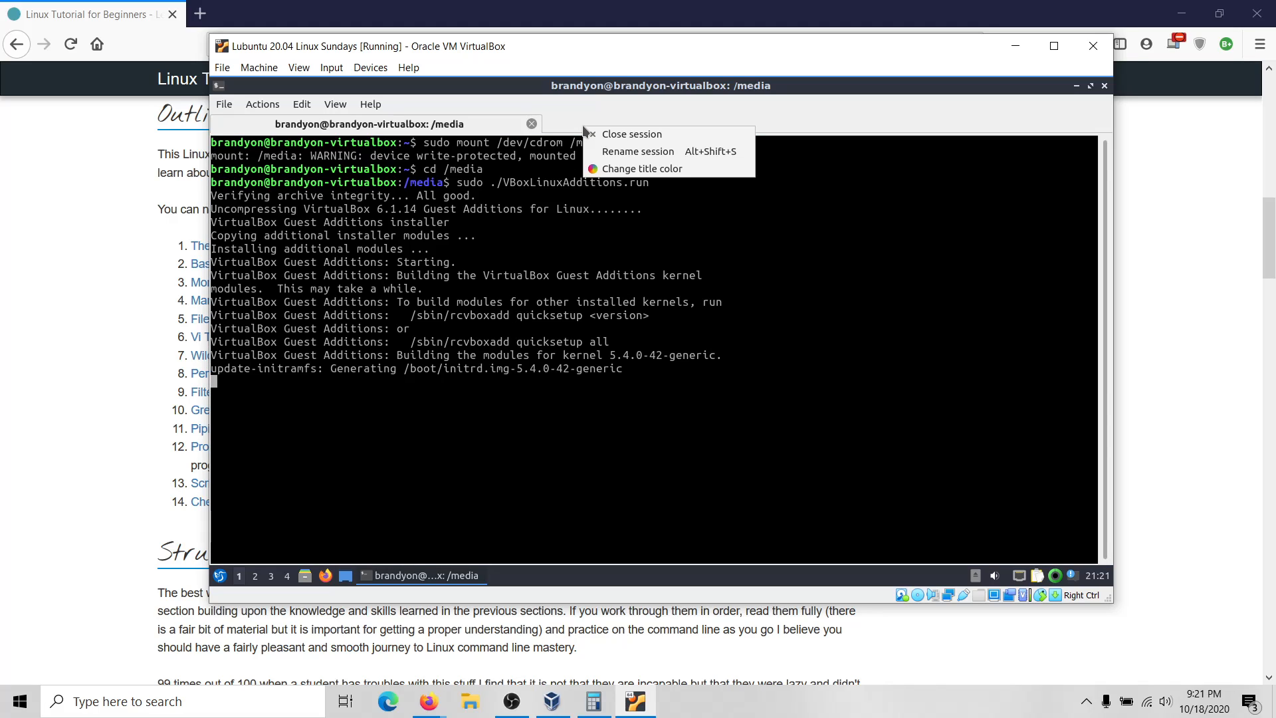
left_click(586, 108)
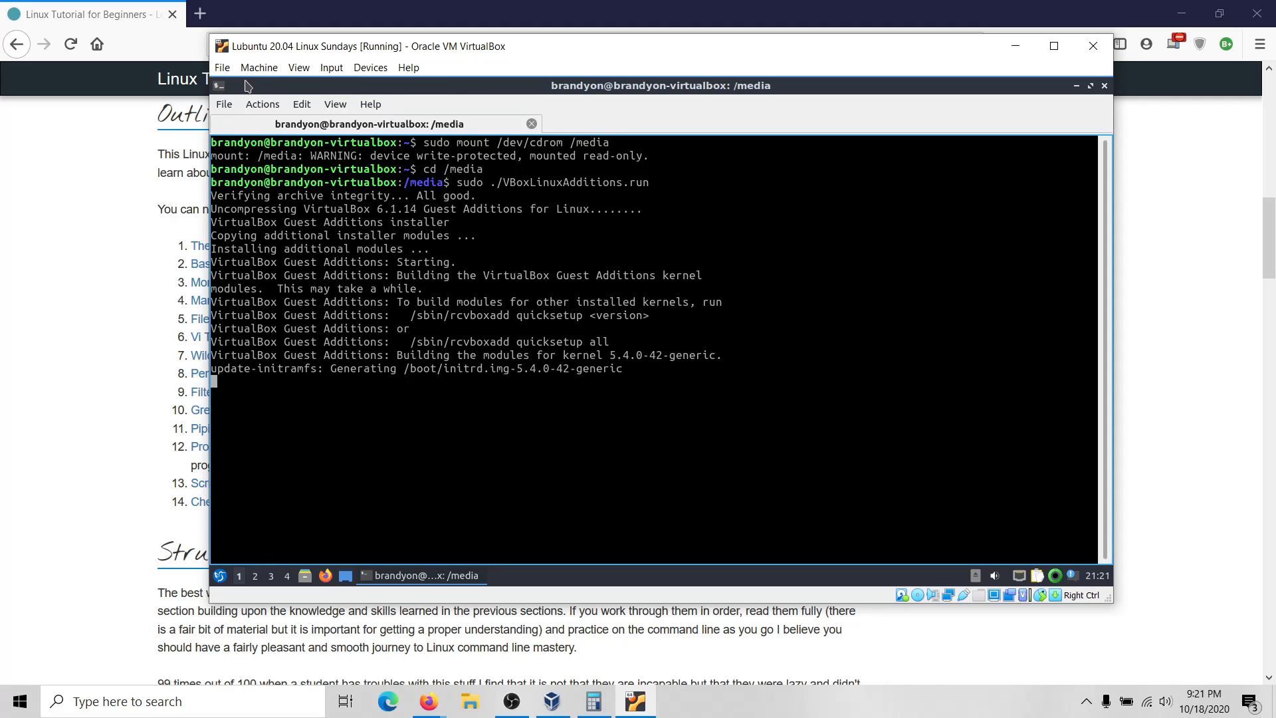
left_click(223, 69)
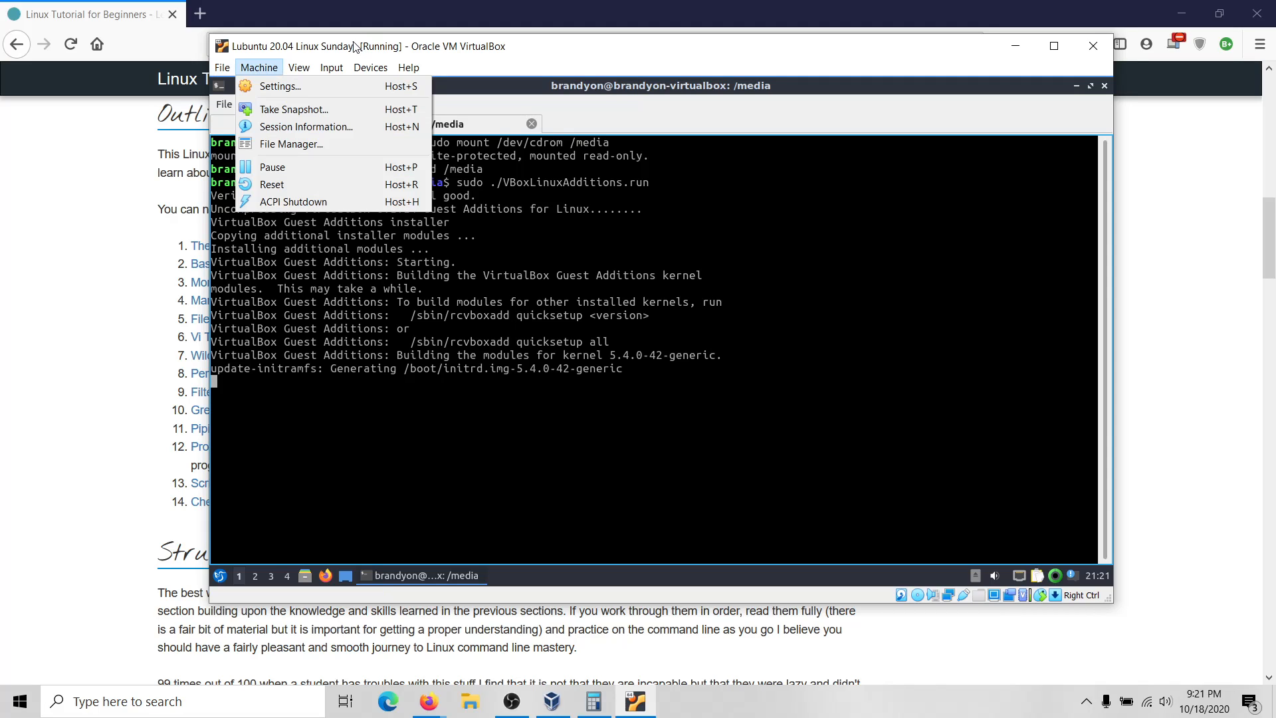
left_click(618, 124)
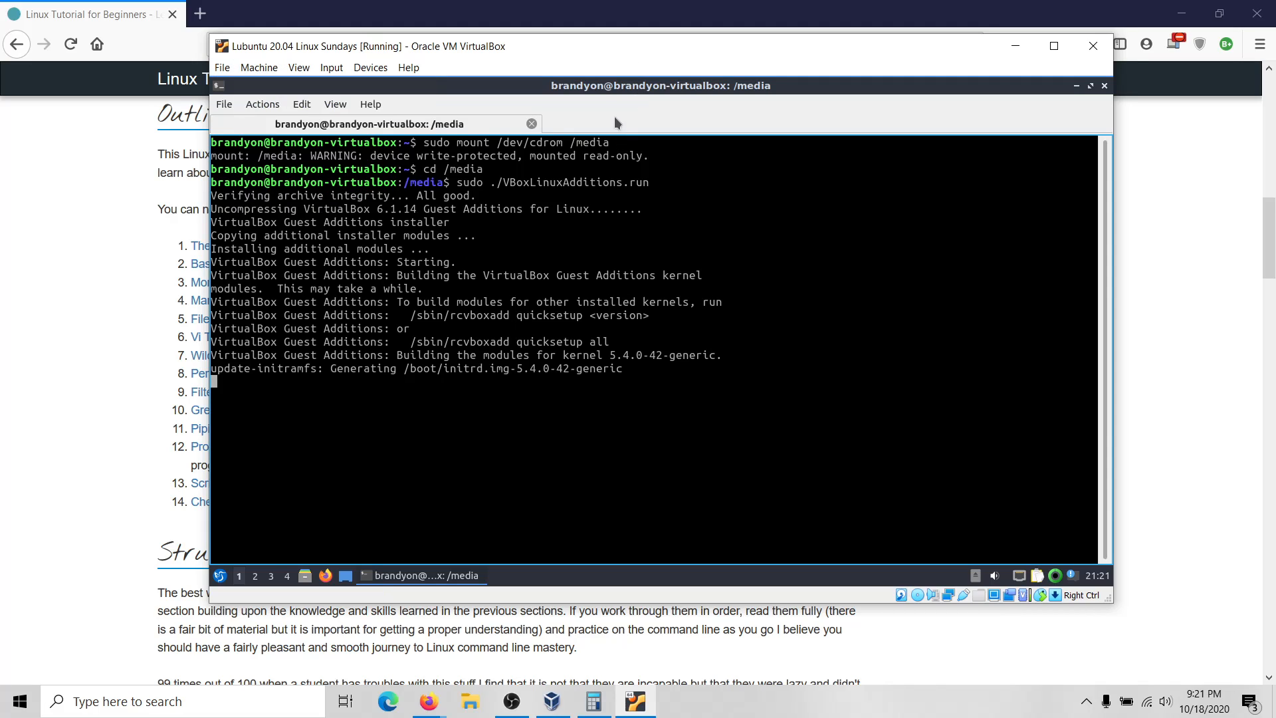
Open a new terminal tab, check the installer output, then return to the new tab.
left_click(232, 109)
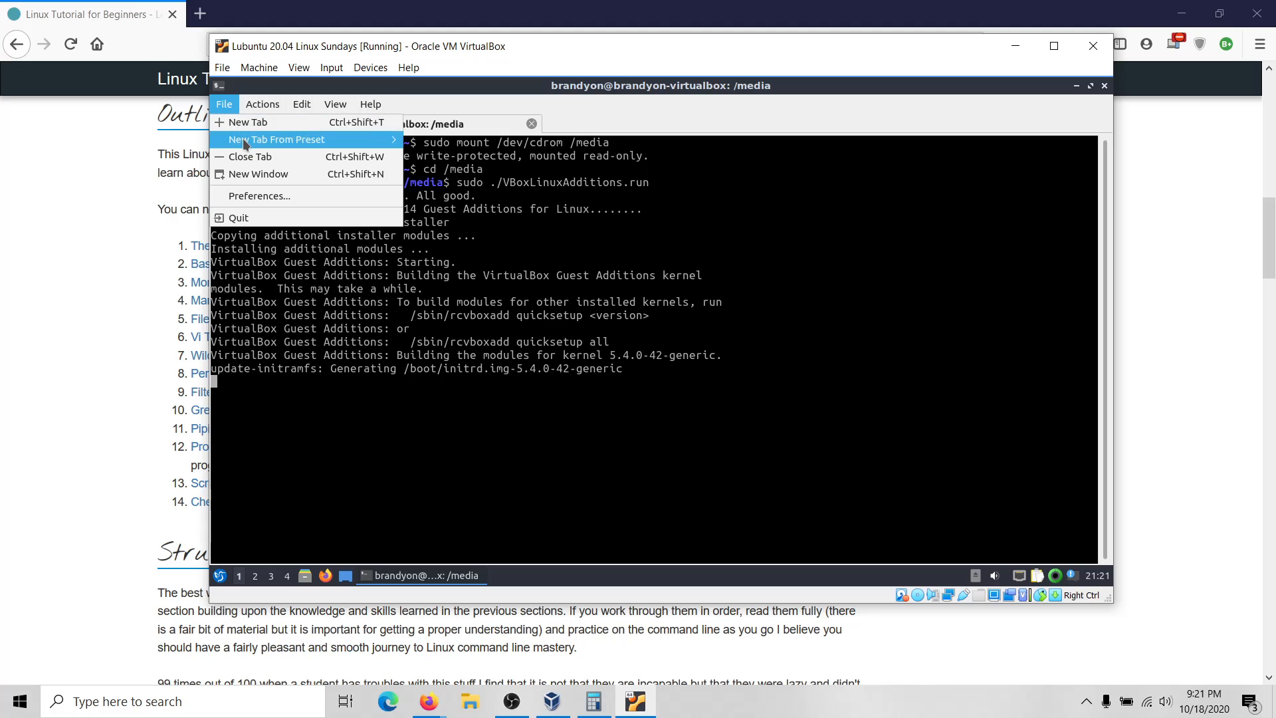
left_click(250, 126)
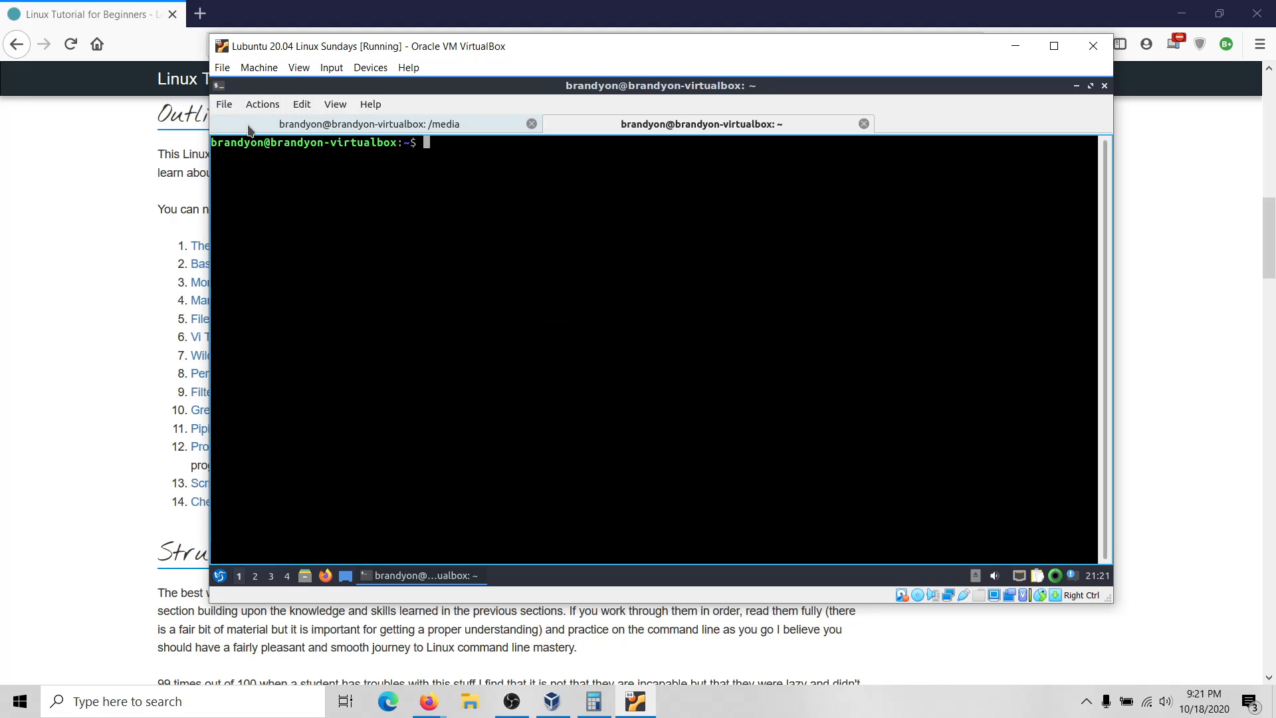
left_click(339, 125)
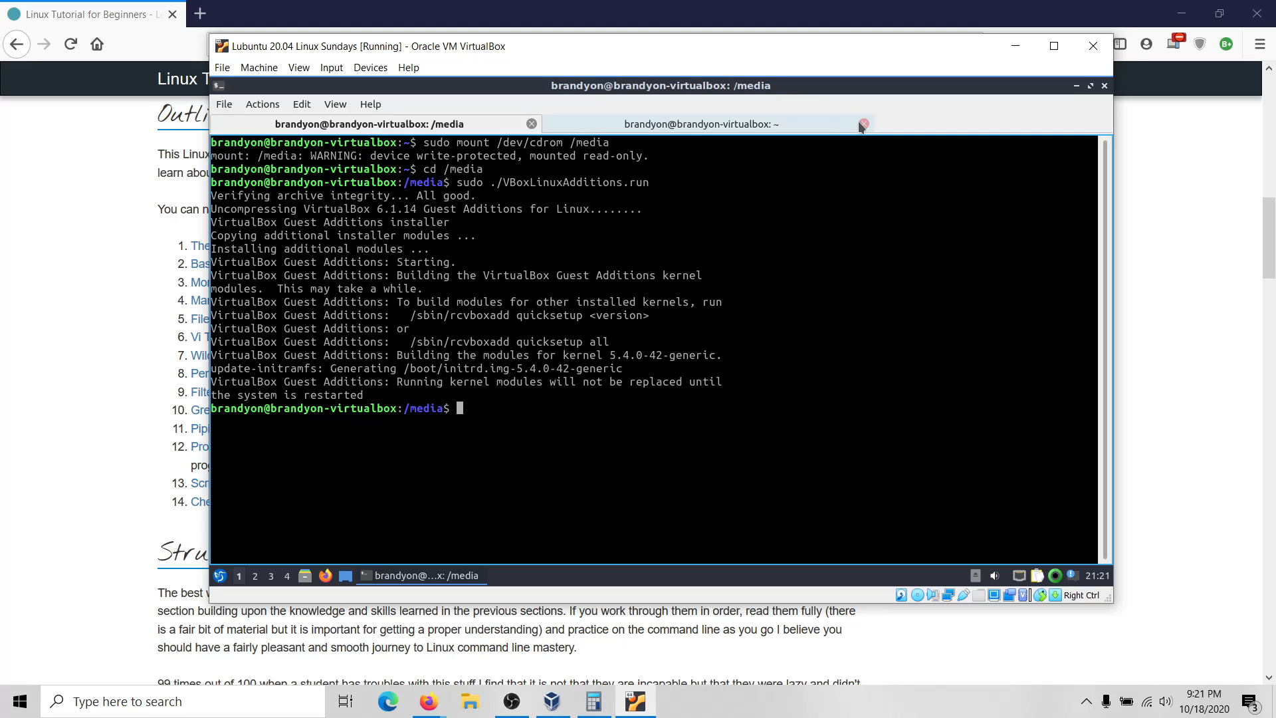
left_click(771, 128)
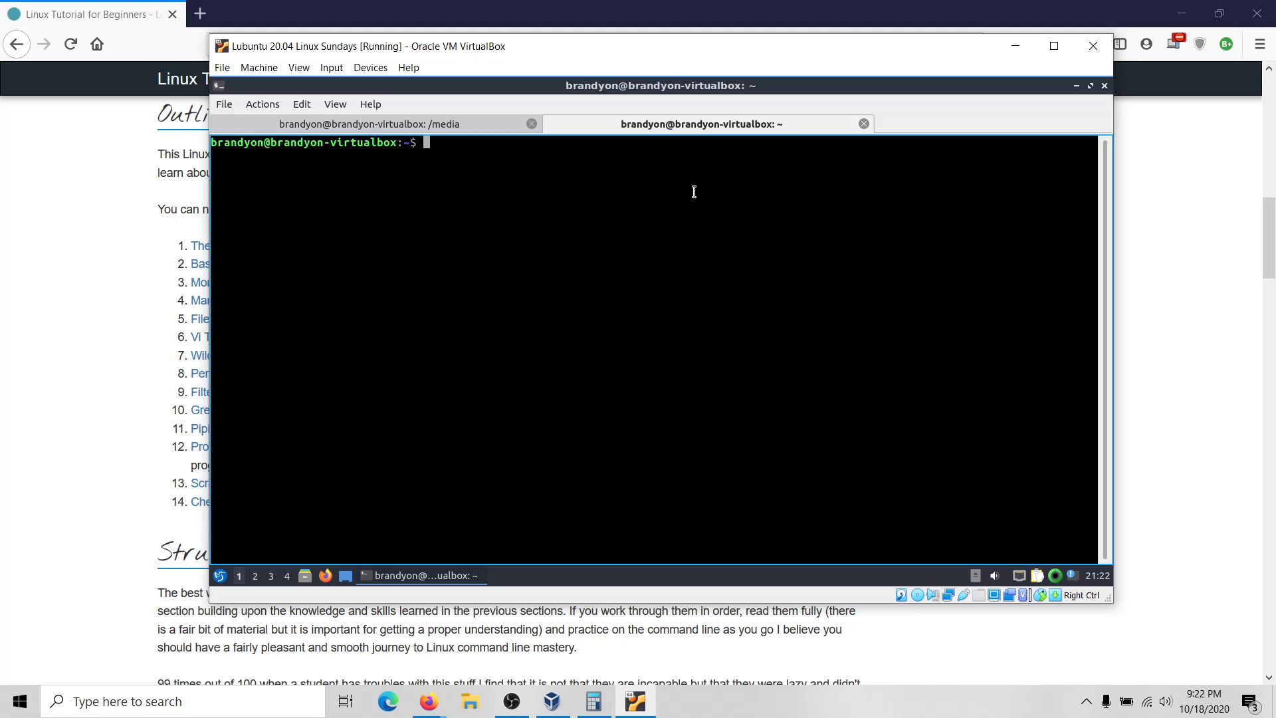
Run top to view the 142 live processes, then quit with q.
type("top")
key("Return")
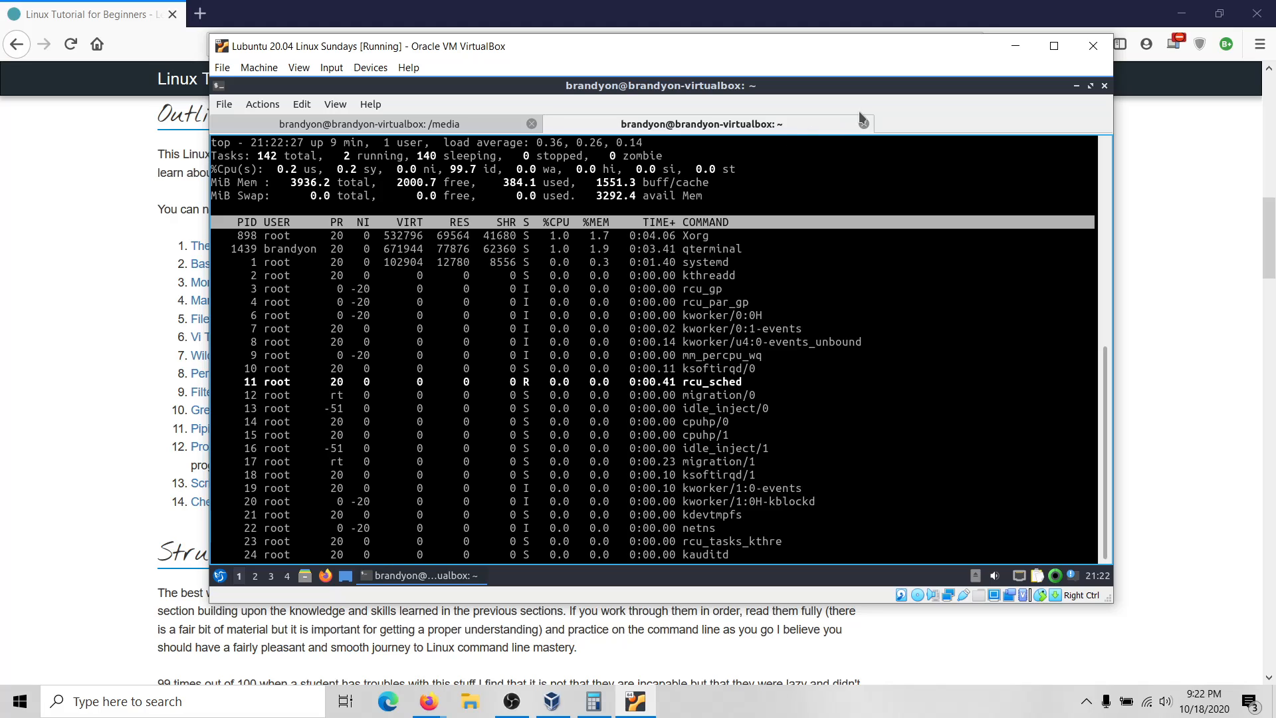
key("q")
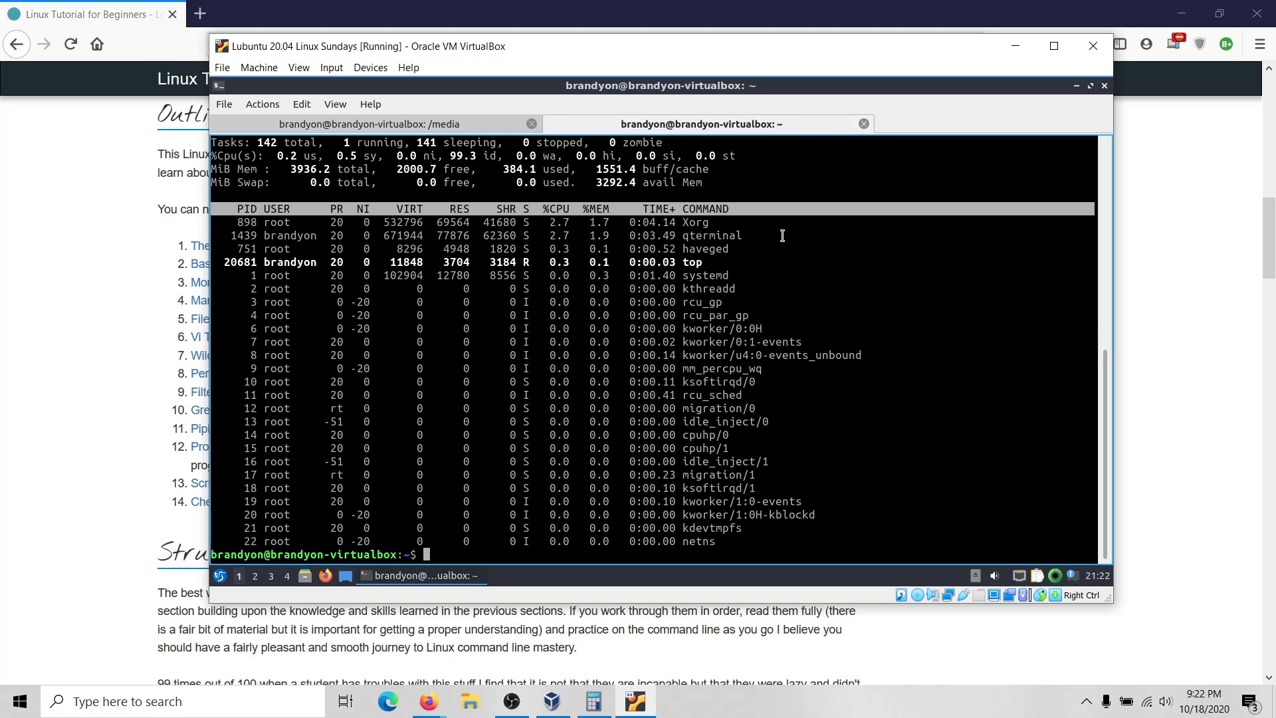
Run sudo apt update and enter the sudo password to refresh package lists.
type("sudo apt update")
key("Return")
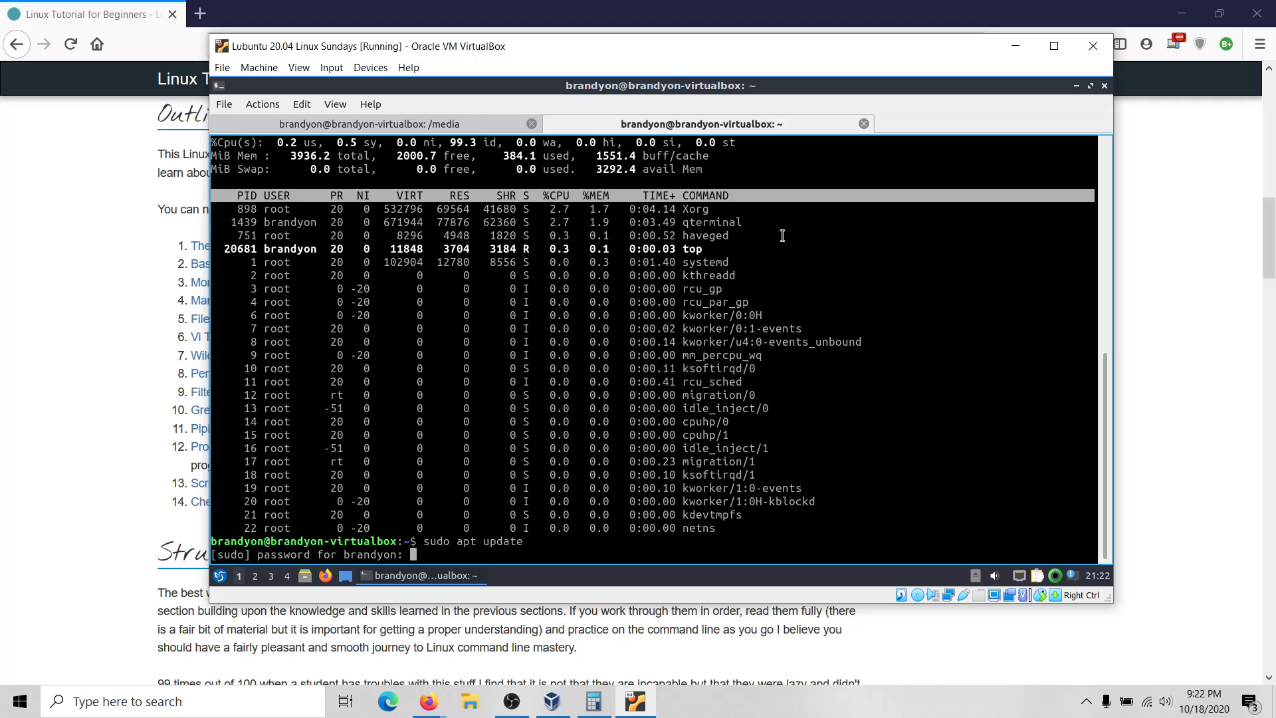
key("Return")
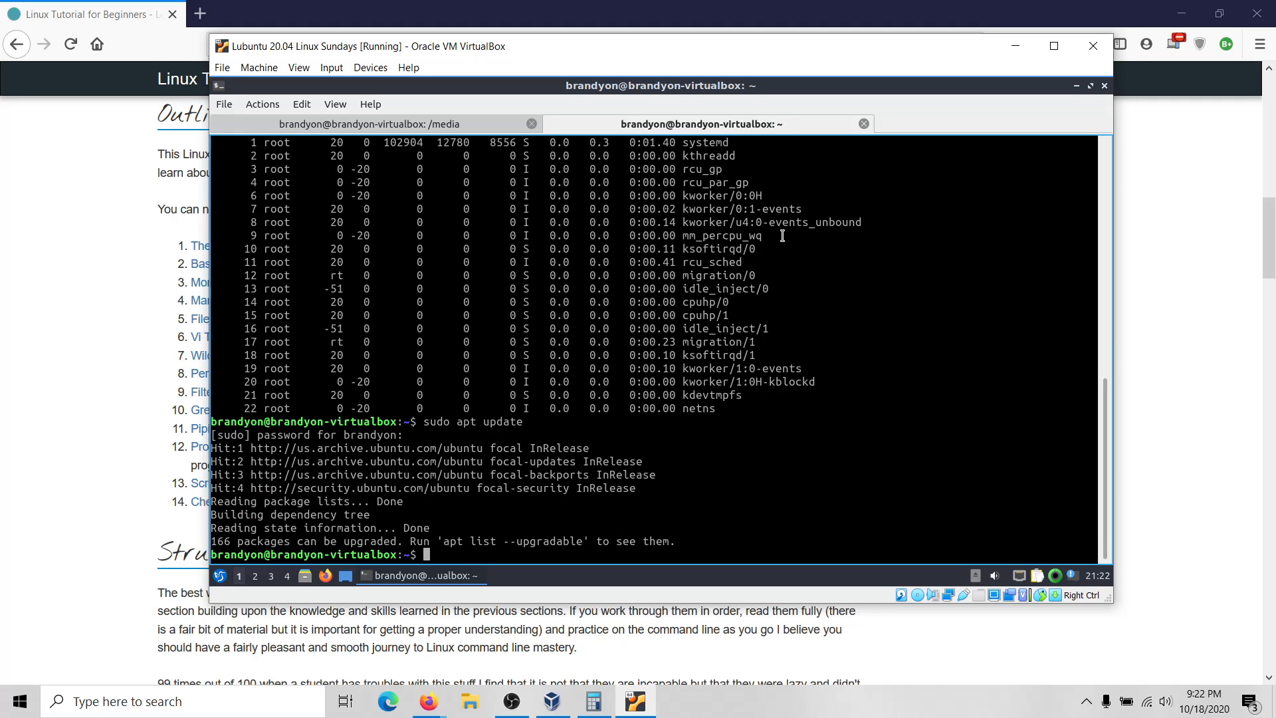
Install htop with sudo apt install htop -y and launch it.
type("sudo apt install htop -y")
key("Return")
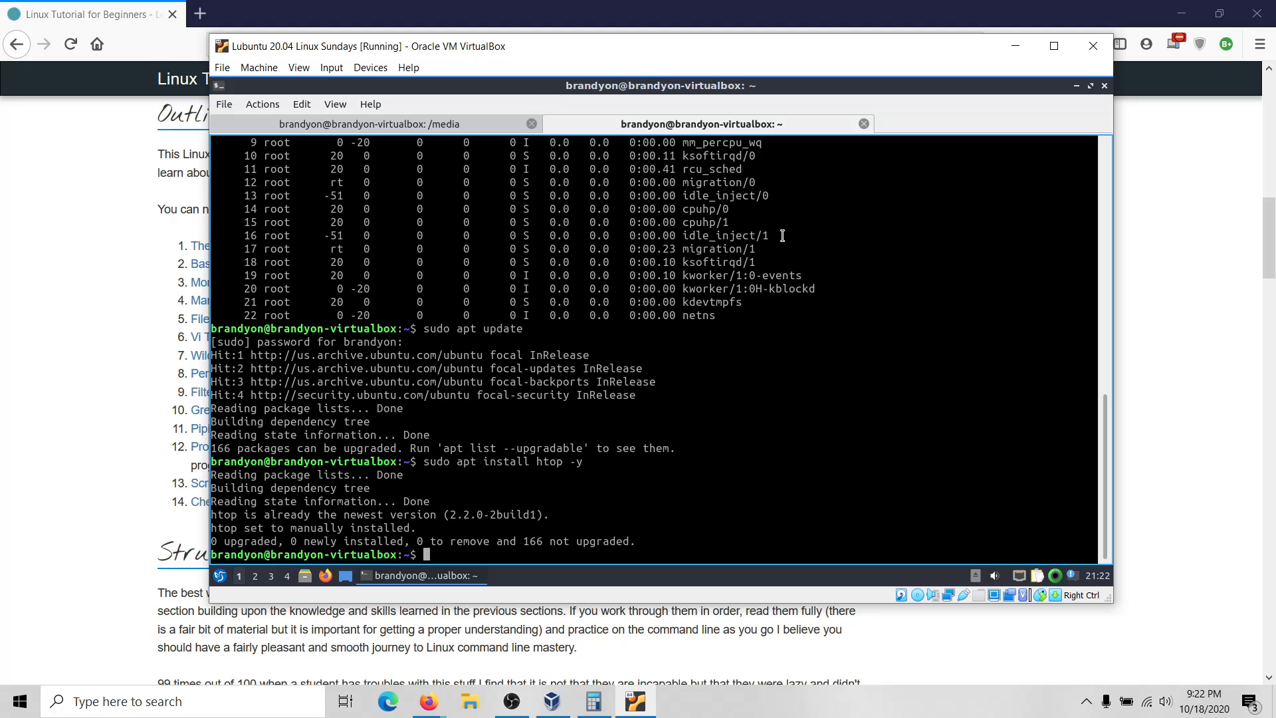
type("htop")
key("Return")
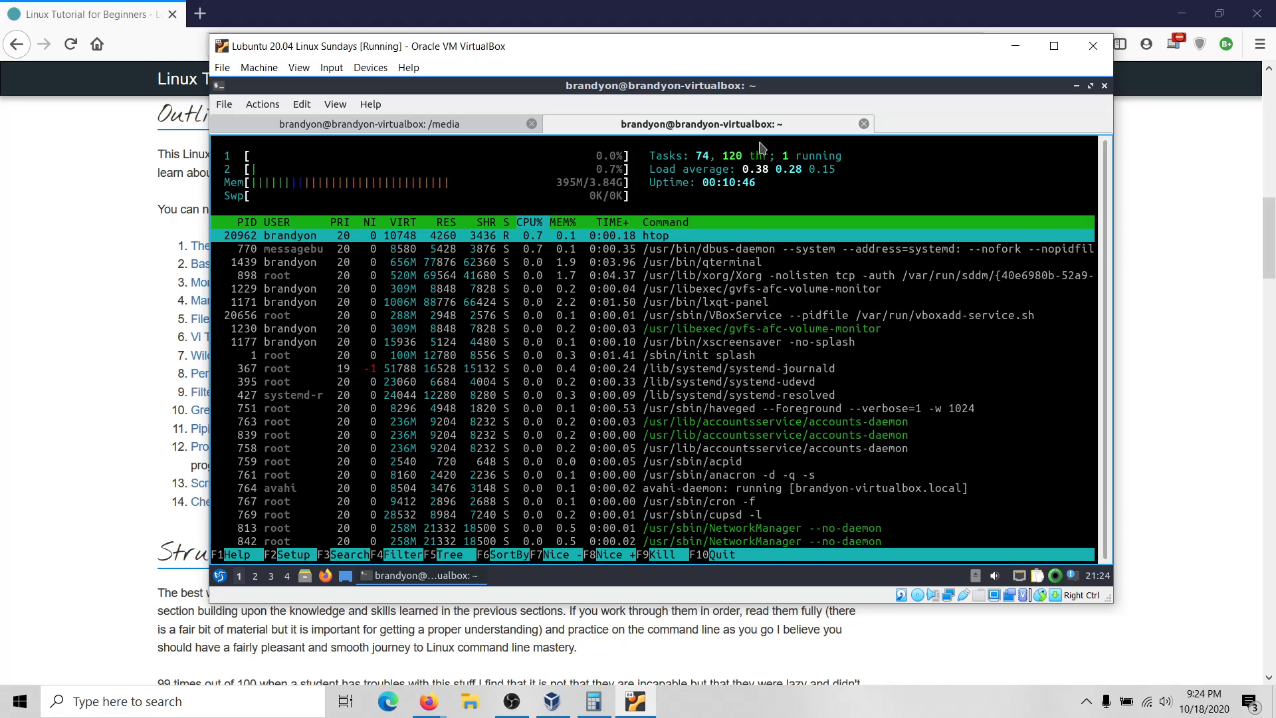
Quit htop, close the home-directory terminal tab, and begin typing reboot in the /media tab.
key("q")
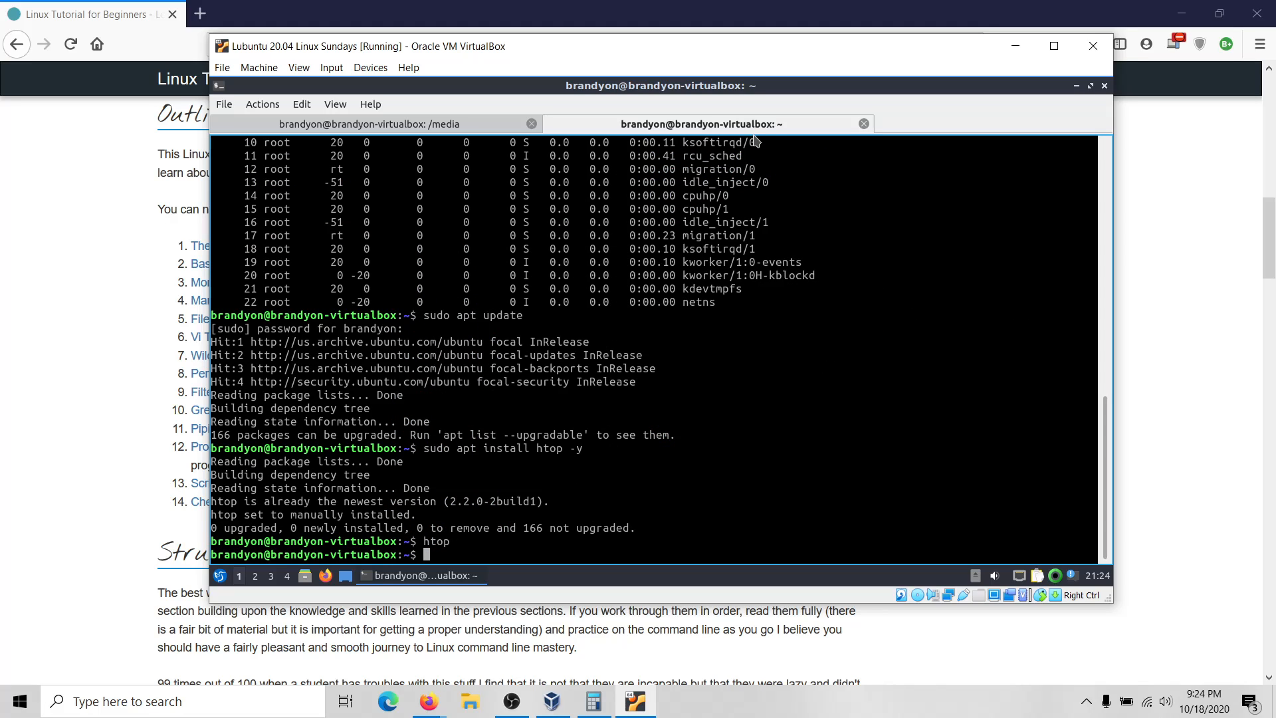
left_click(864, 125)
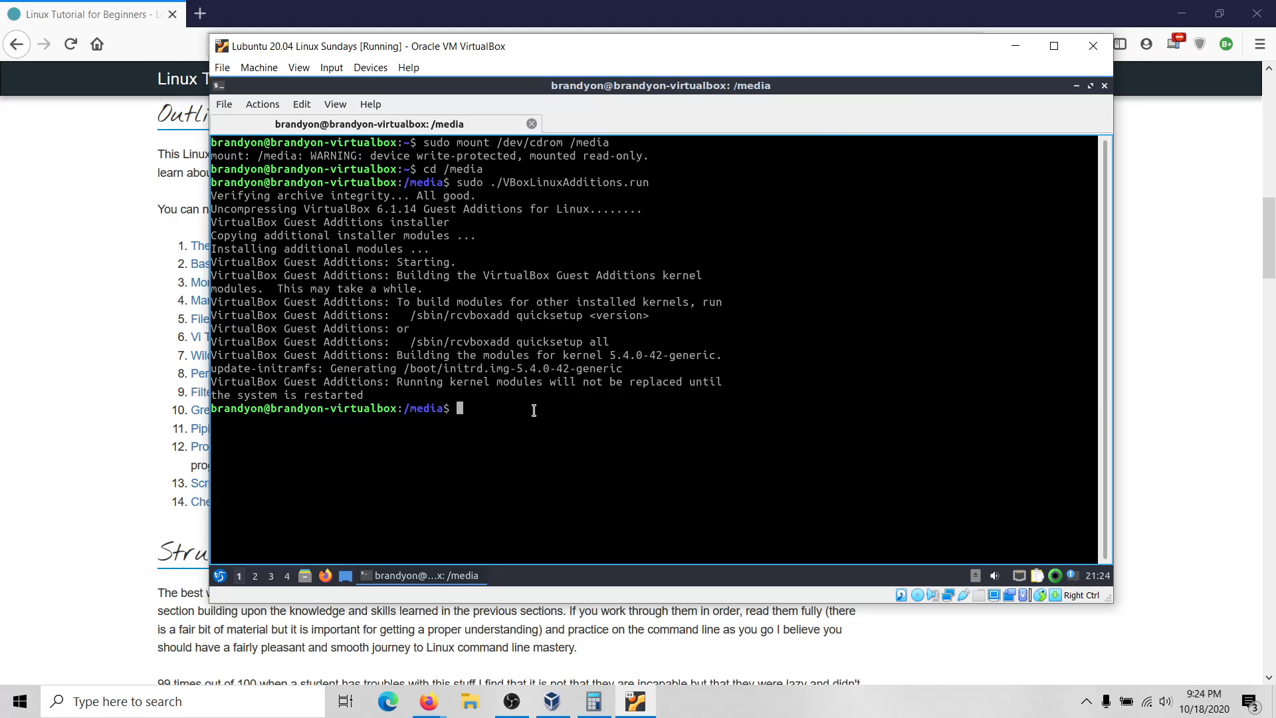
type("reboot")
Reboot the guest and wait for the Lubuntu login screen.
key("Return")
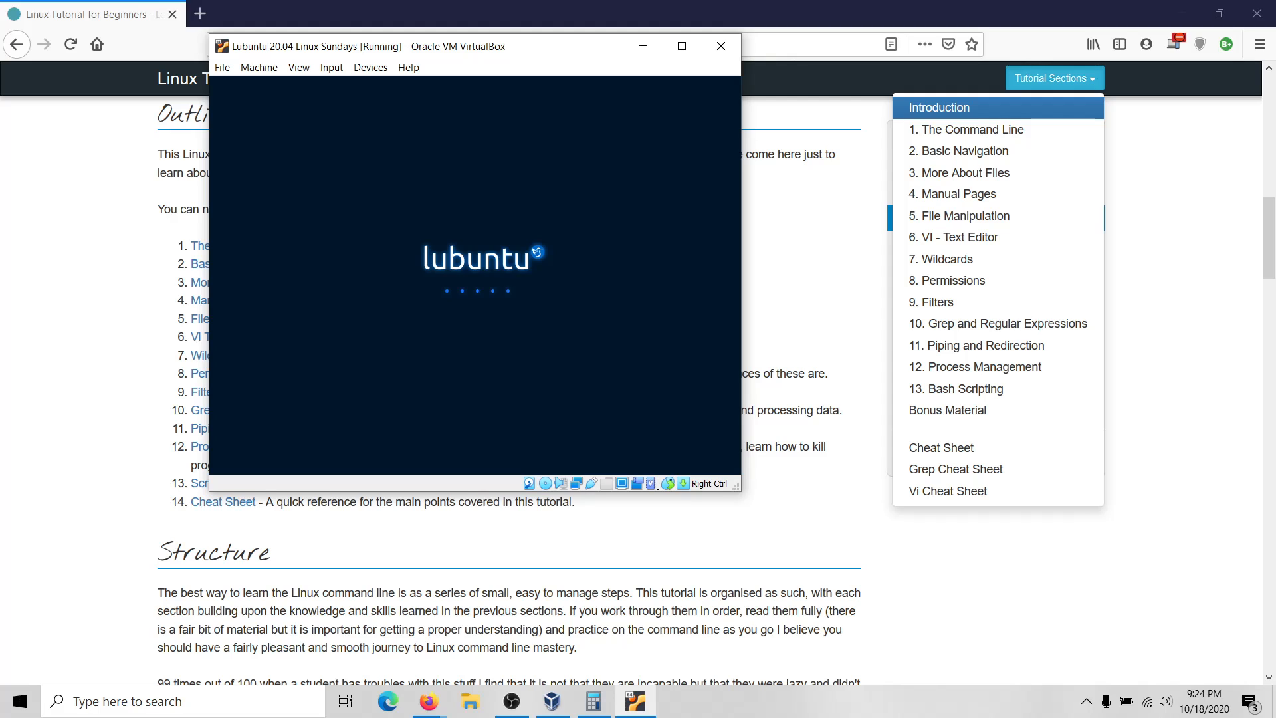
scroll(399, 632, "down", 5)
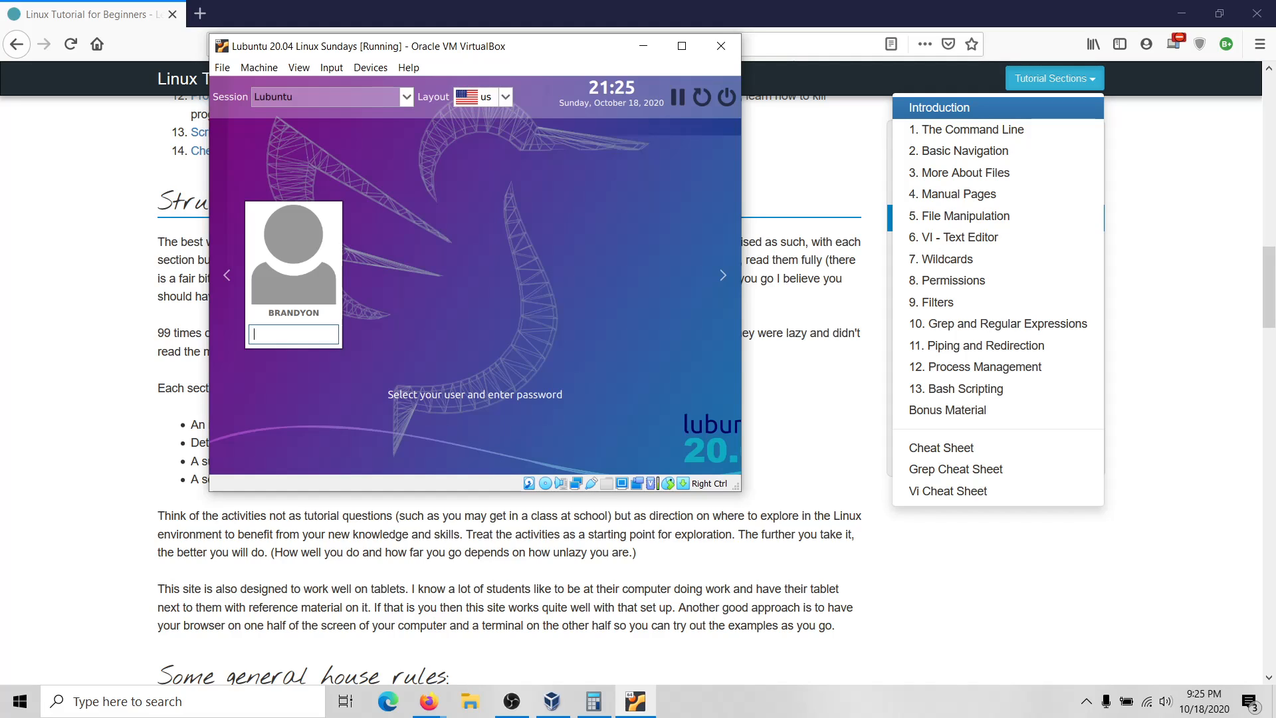
Log in with the user's password, close the Update Notifier upgrade prompt, and right-click the desktop.
type("••••••••")
key("Return")
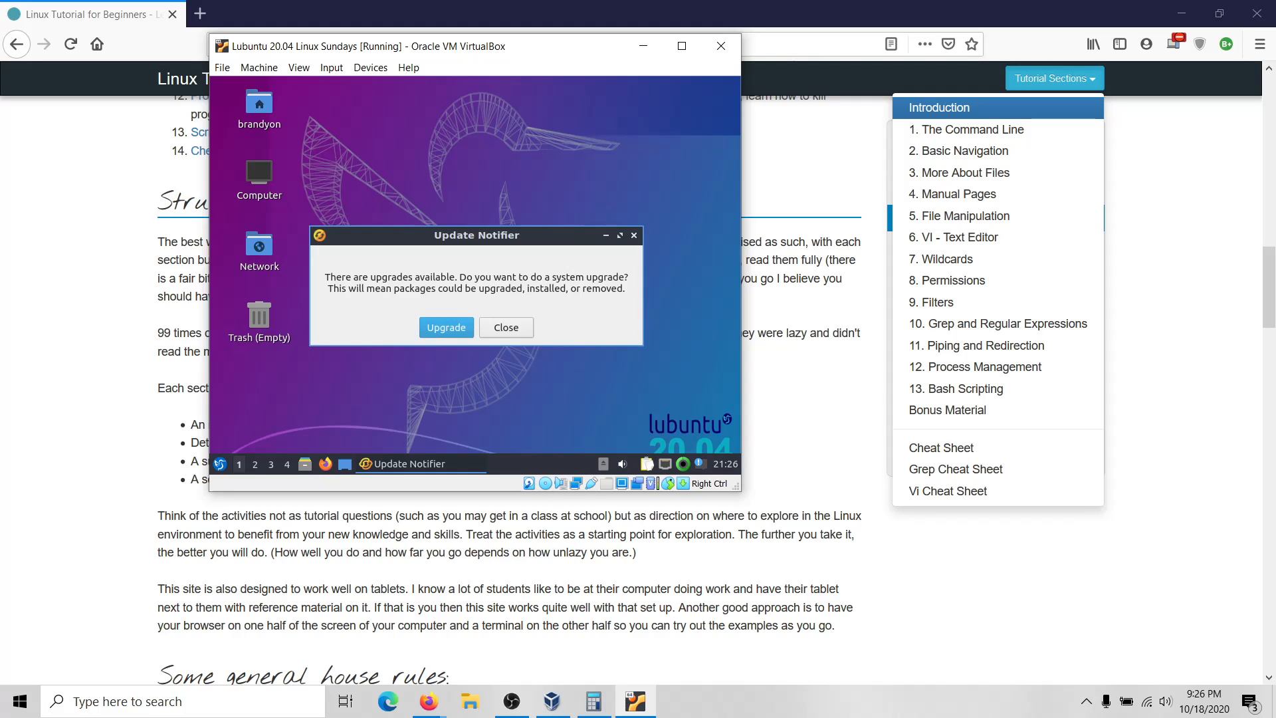
left_click(507, 330)
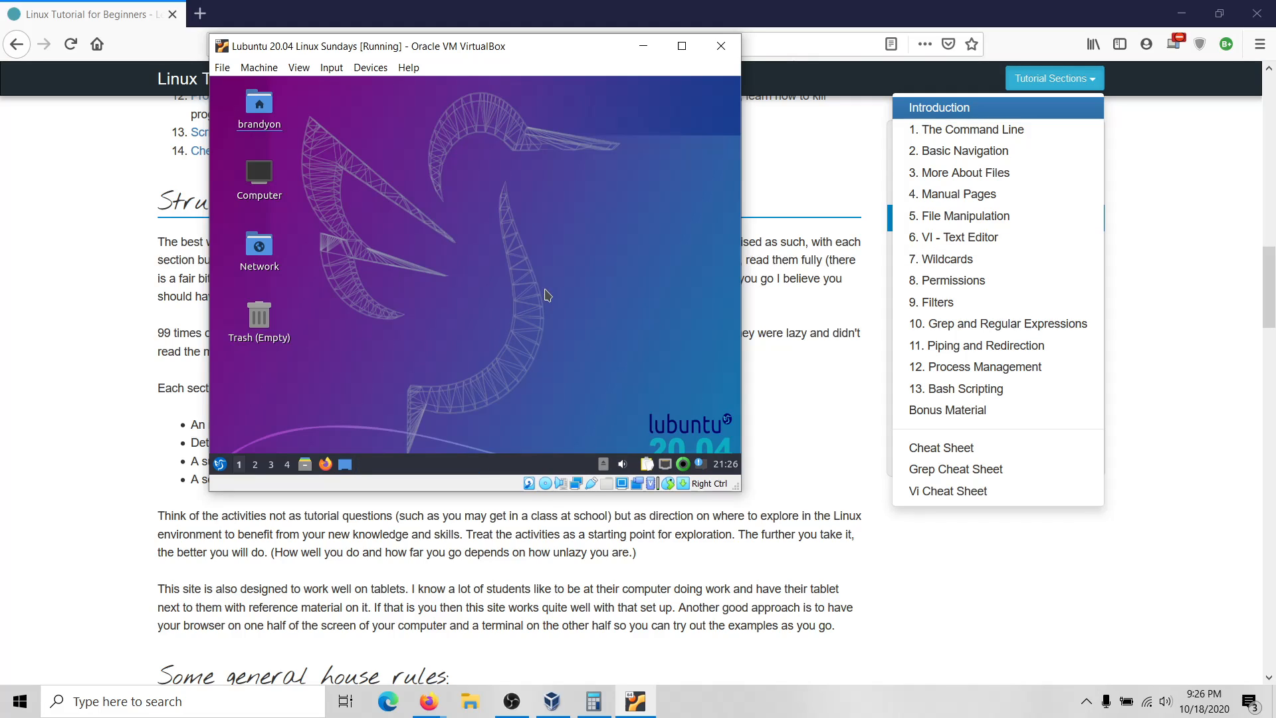
right_click(389, 369)
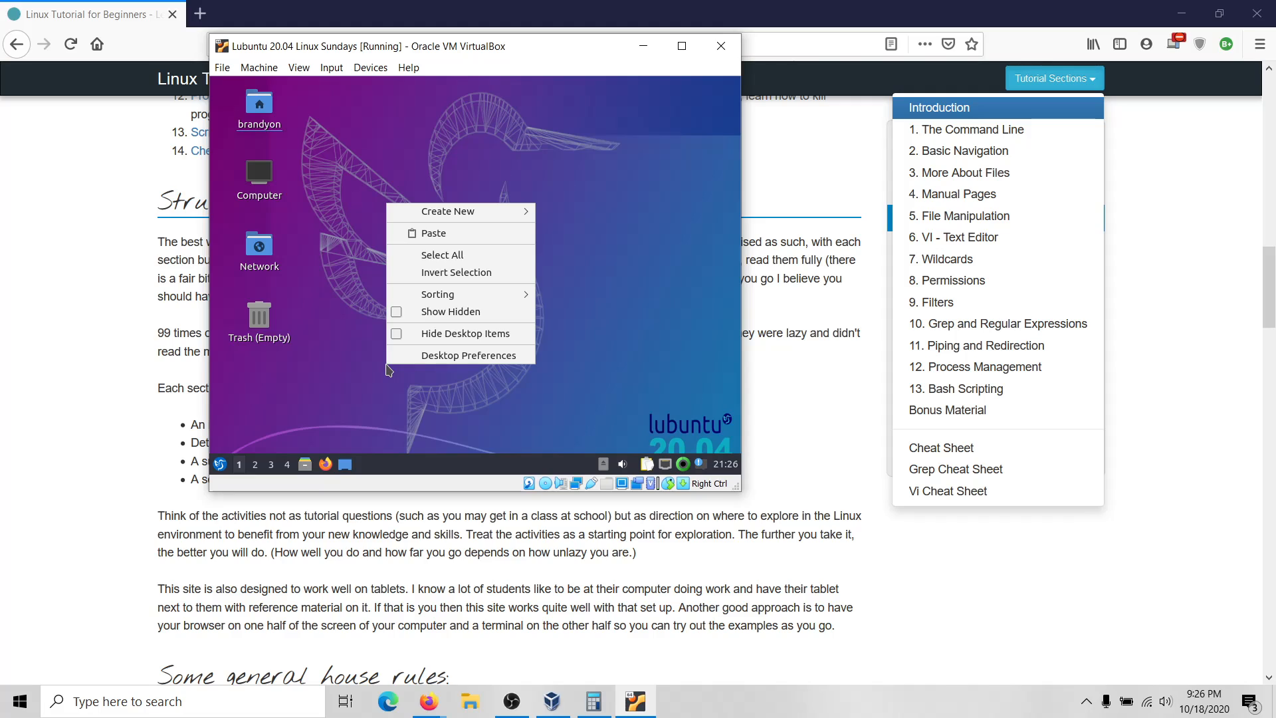
Open Monitor settings from the Start menu under Preferences > LXQt settings.
left_click(221, 469)
left_click(222, 469)
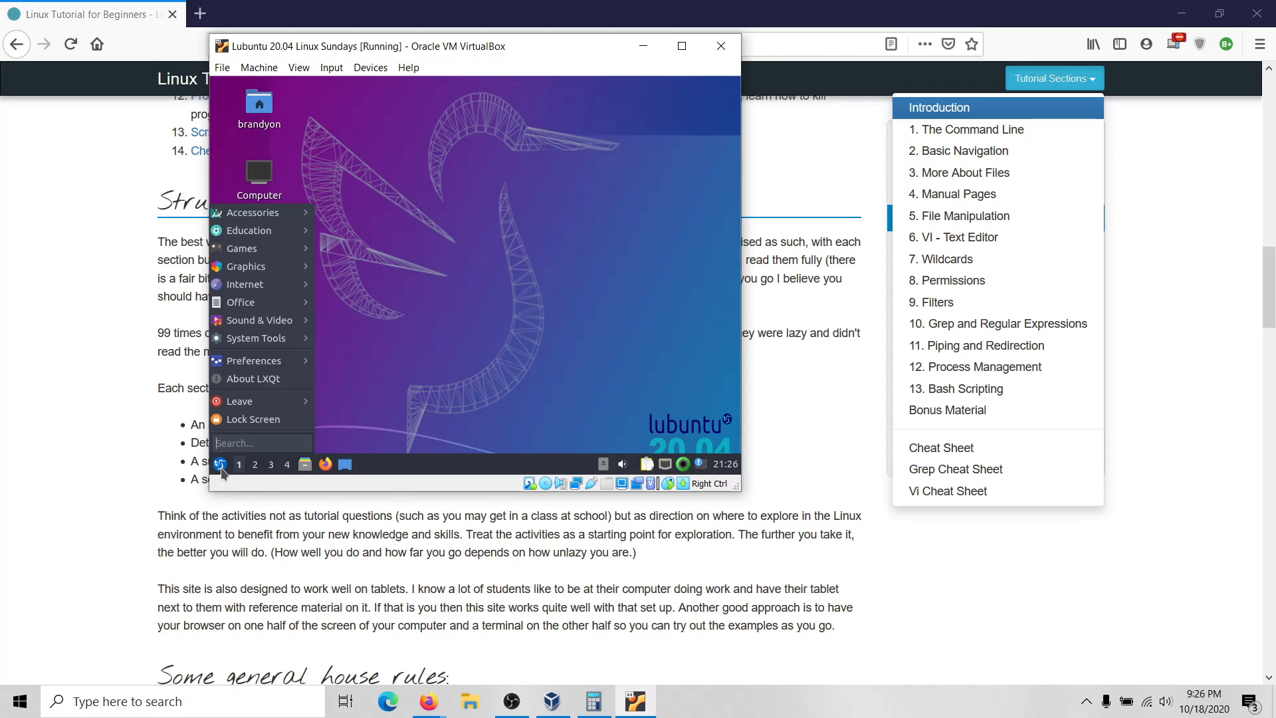
mouse_move(242, 316)
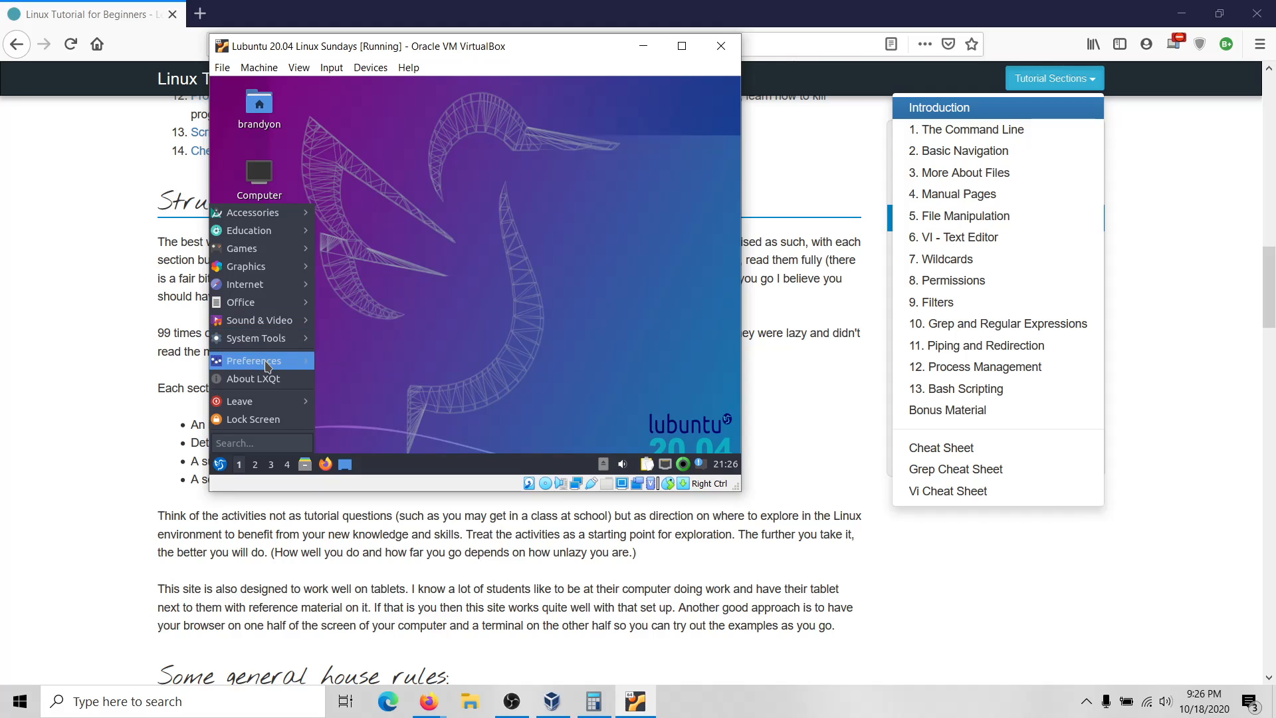
mouse_move(263, 361)
mouse_move(492, 283)
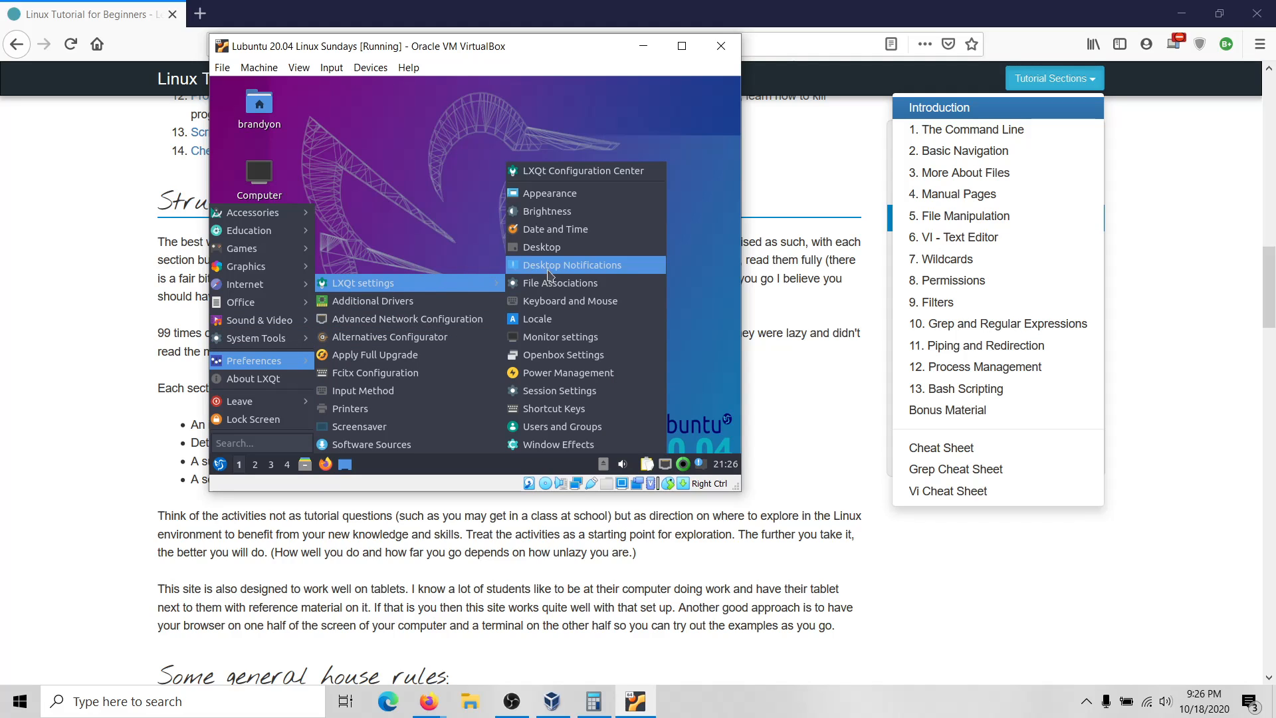
left_click(584, 345)
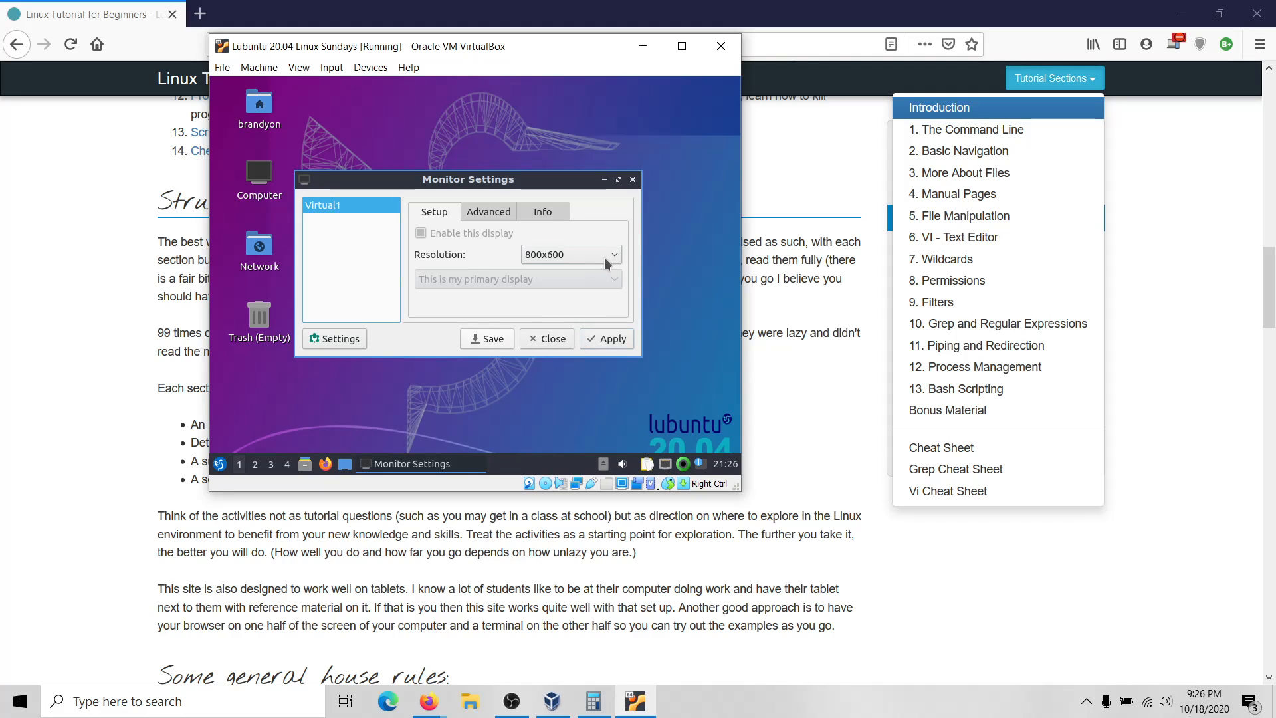
Set the resolution to 1360x768, apply and keep it, then close Monitor settings.
left_click(607, 254)
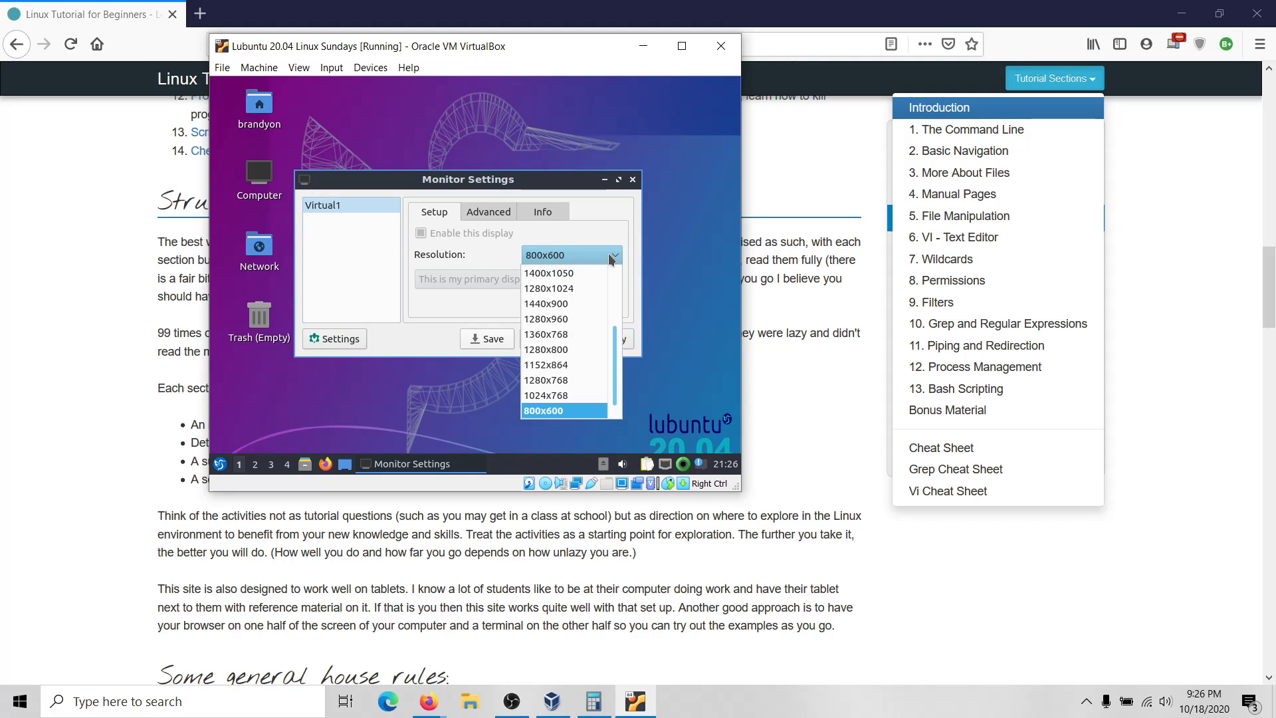
left_click(571, 333)
left_click(612, 336)
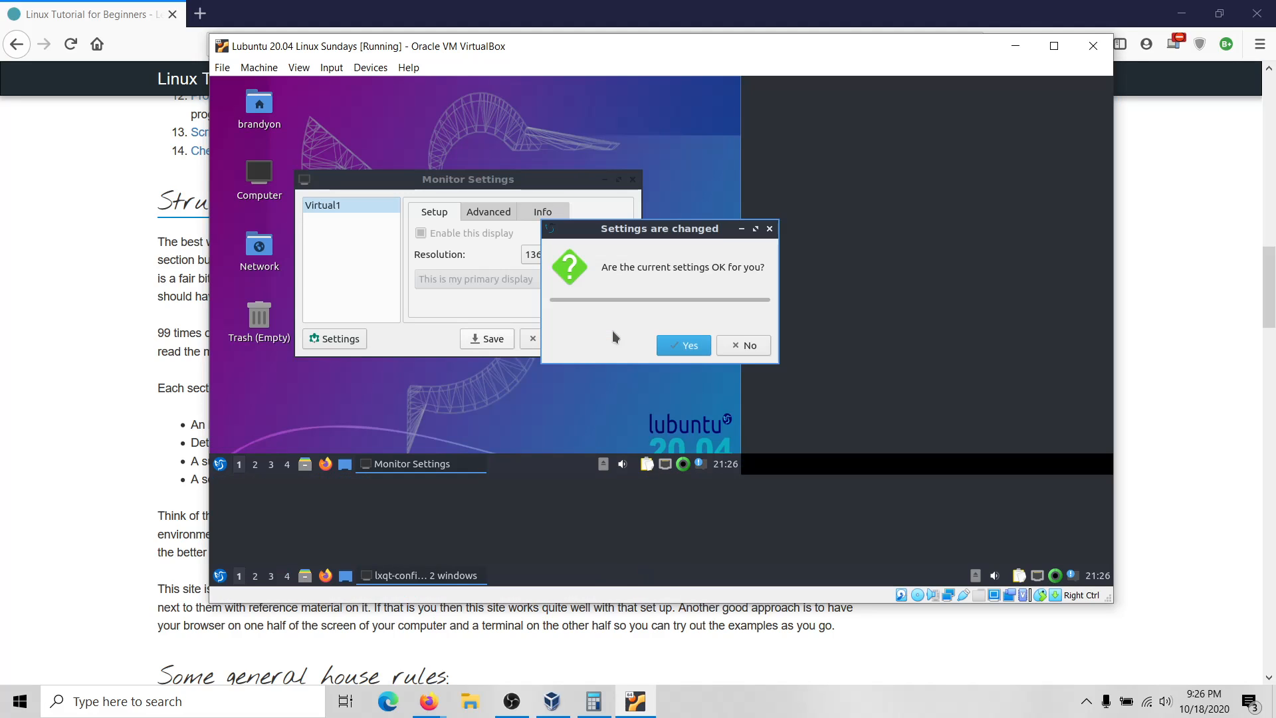
left_click(674, 346)
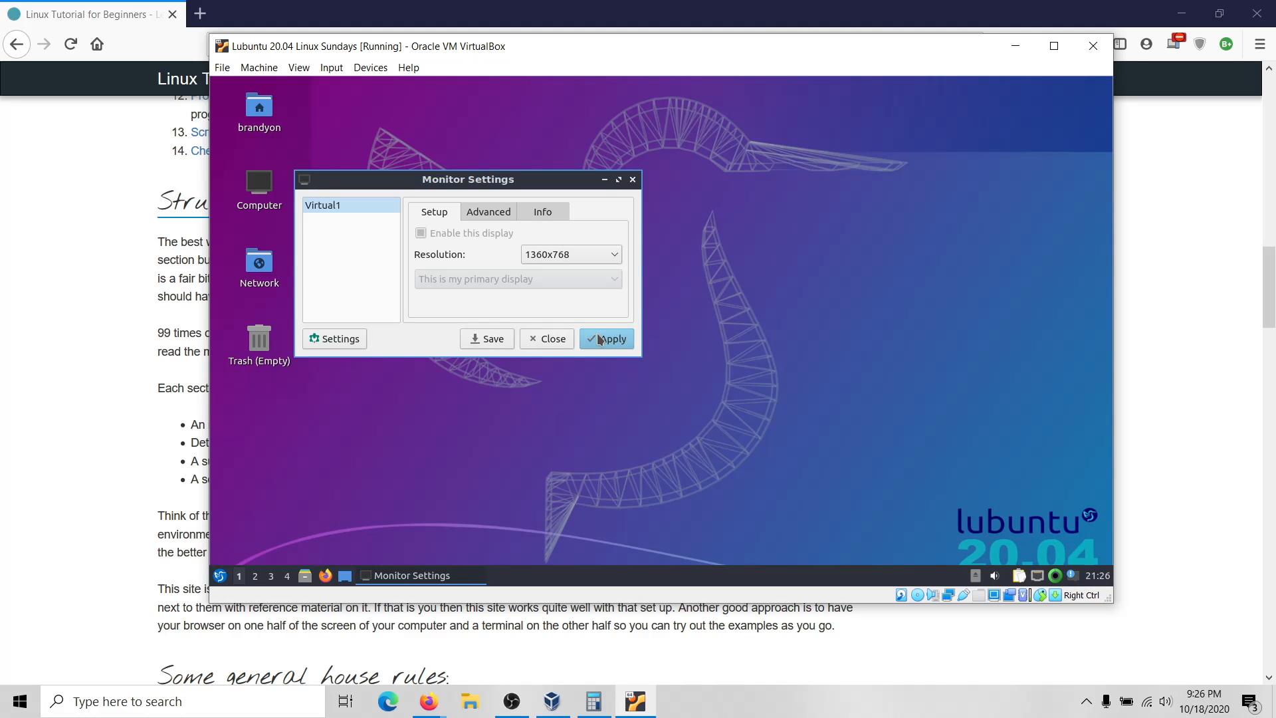
left_click(603, 339)
left_click(680, 346)
left_click(633, 180)
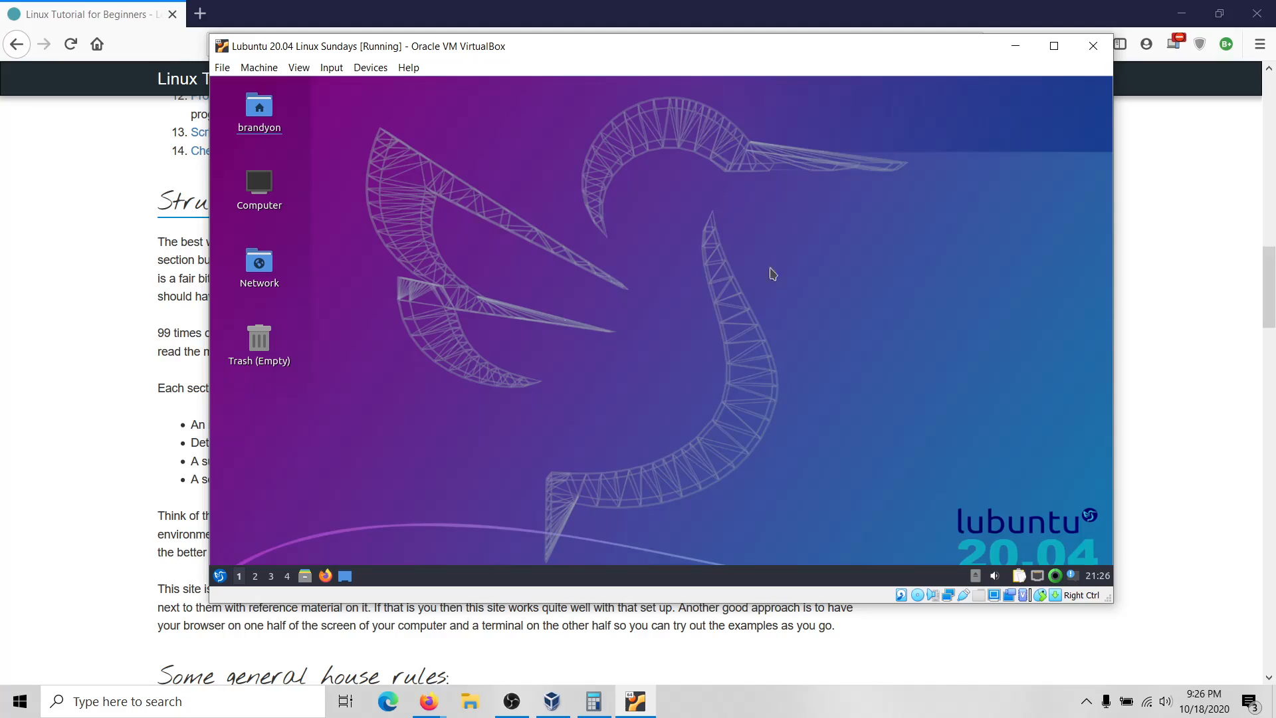
Bring the Firefox Linux Tutorial page in front and scroll back to its Welcome banner.
left_click(58, 298)
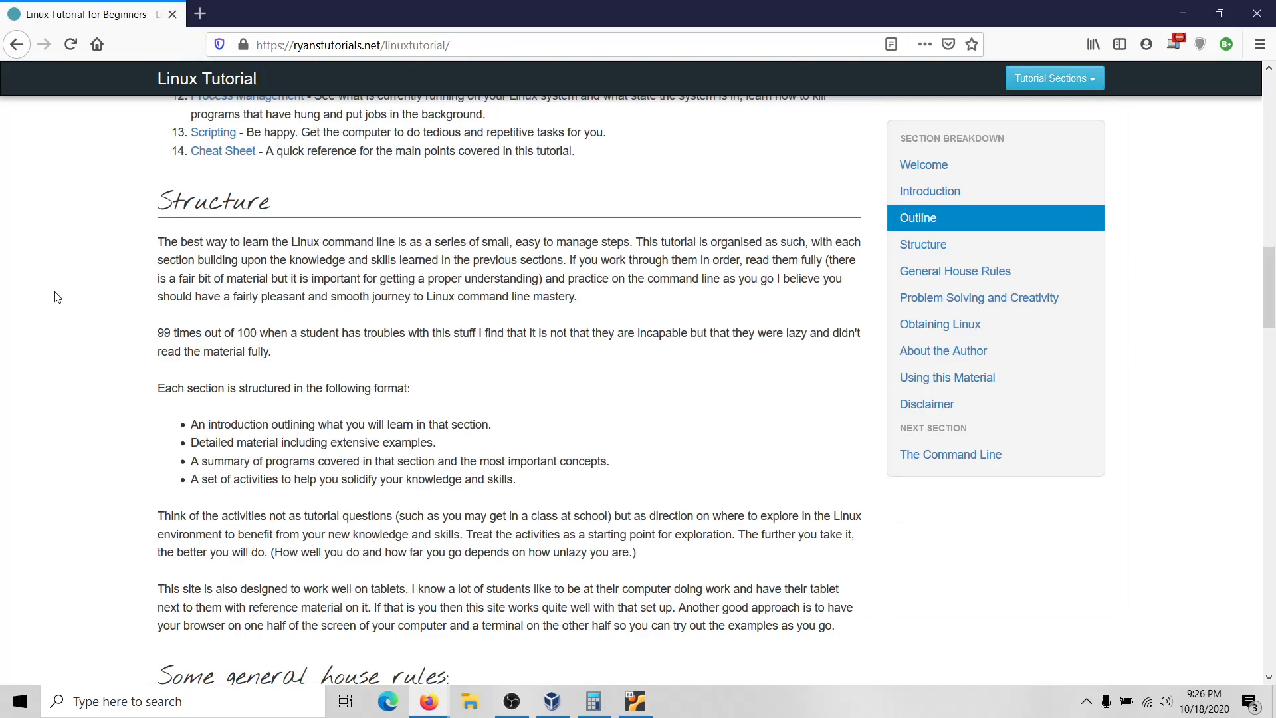
scroll(57, 298, "up", 10)
scroll(58, 298, "up", 5)
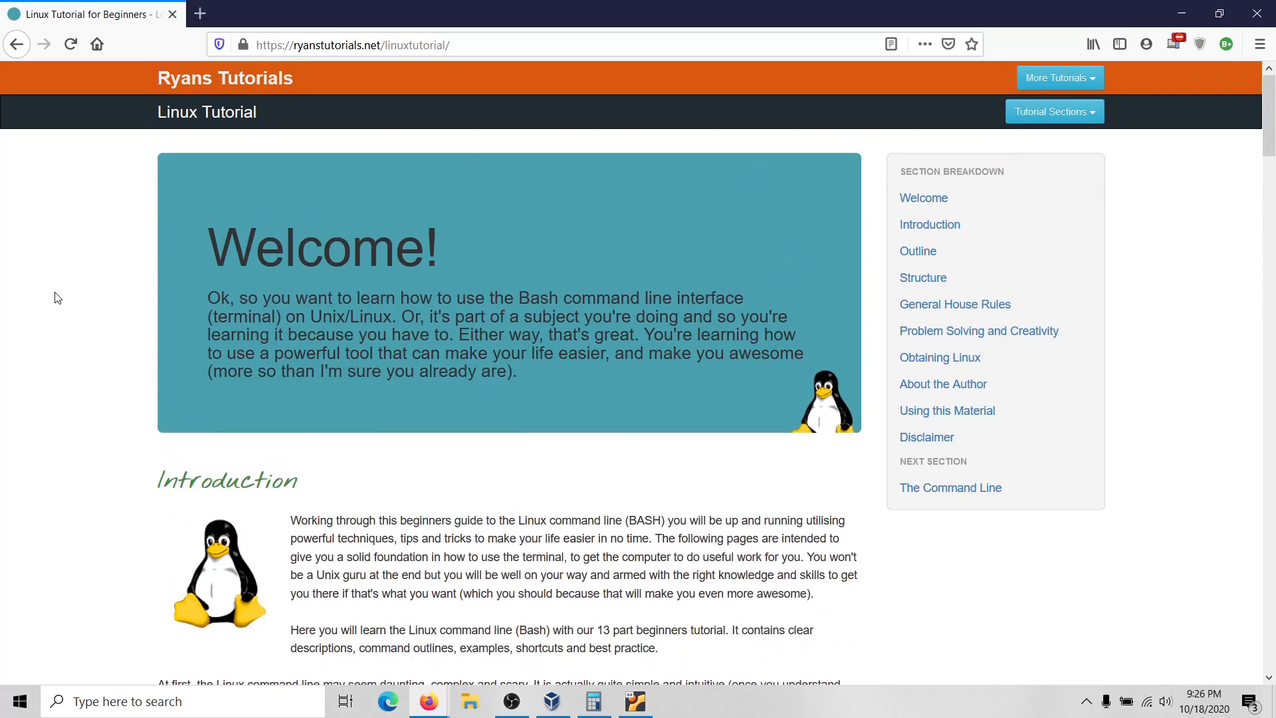
scroll(58, 298, "down", 15)
scroll(58, 298, "down", 7)
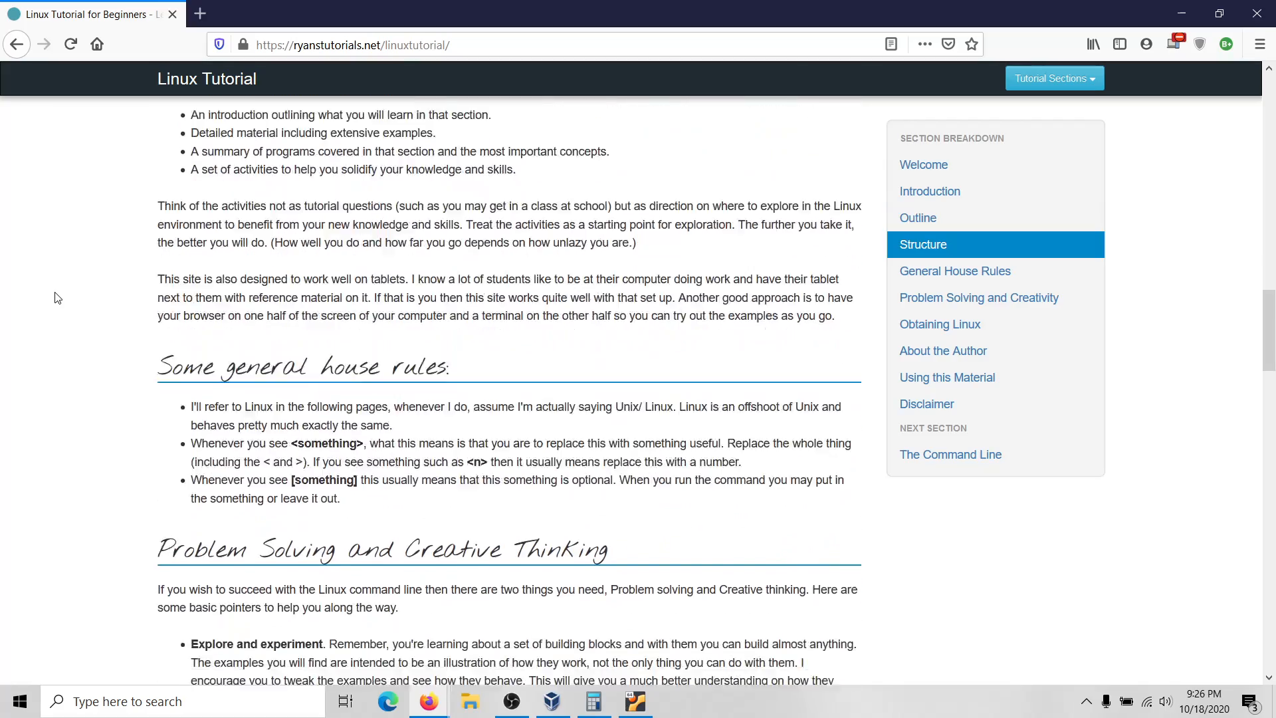
scroll(58, 298, "up", 15)
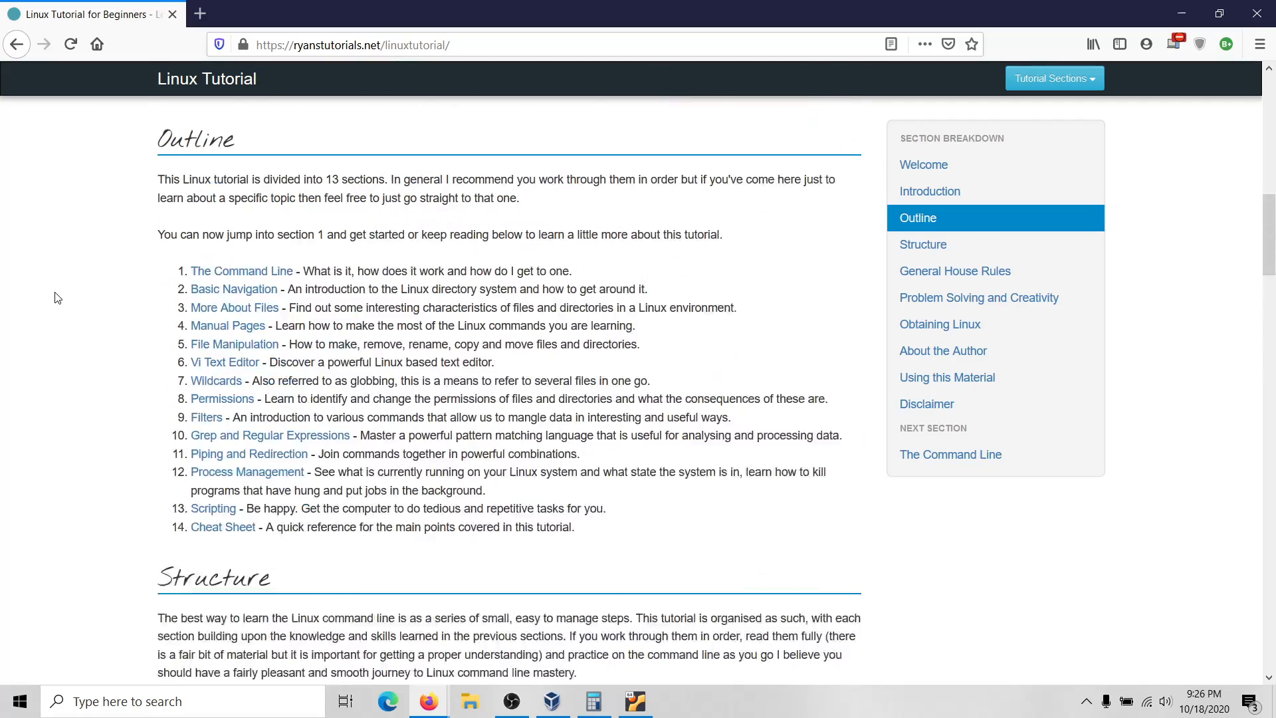